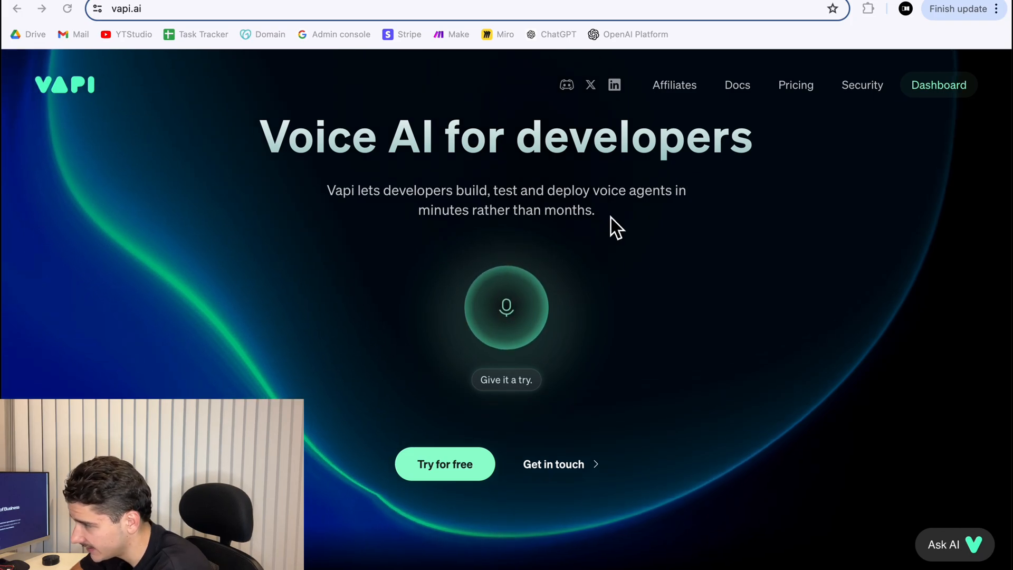
Open the Vapi dashboard from the homepage and go to the Assistants page.
scroll(663, 354, down, 3)
scroll(665, 349, down, 7)
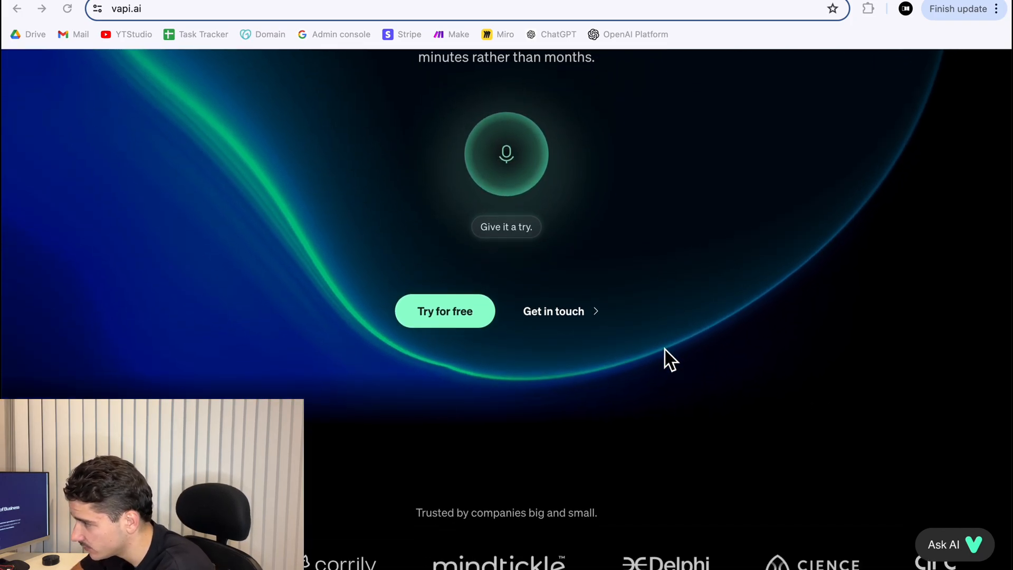
scroll(665, 349, down, 5)
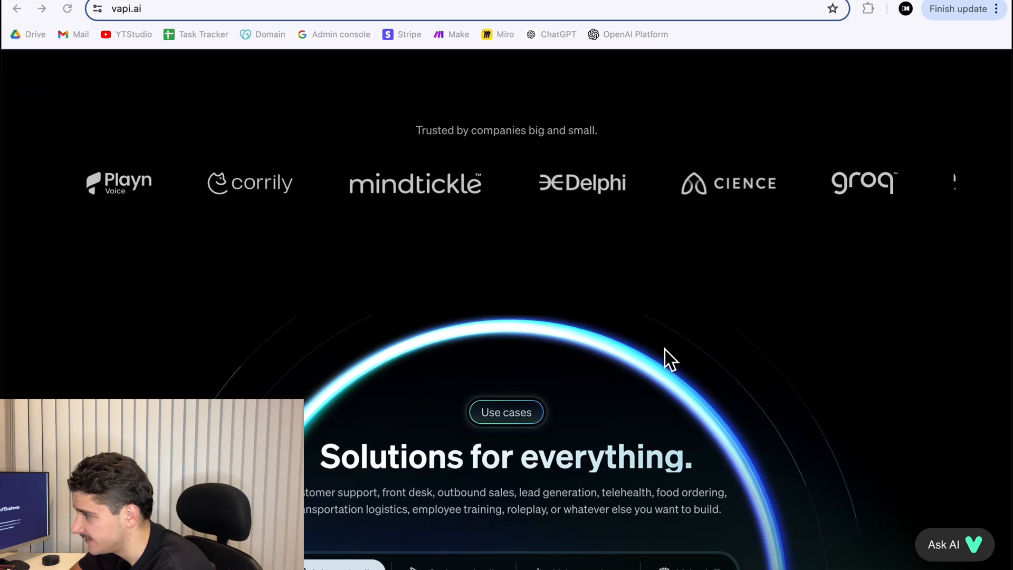
scroll(665, 349, down, 3)
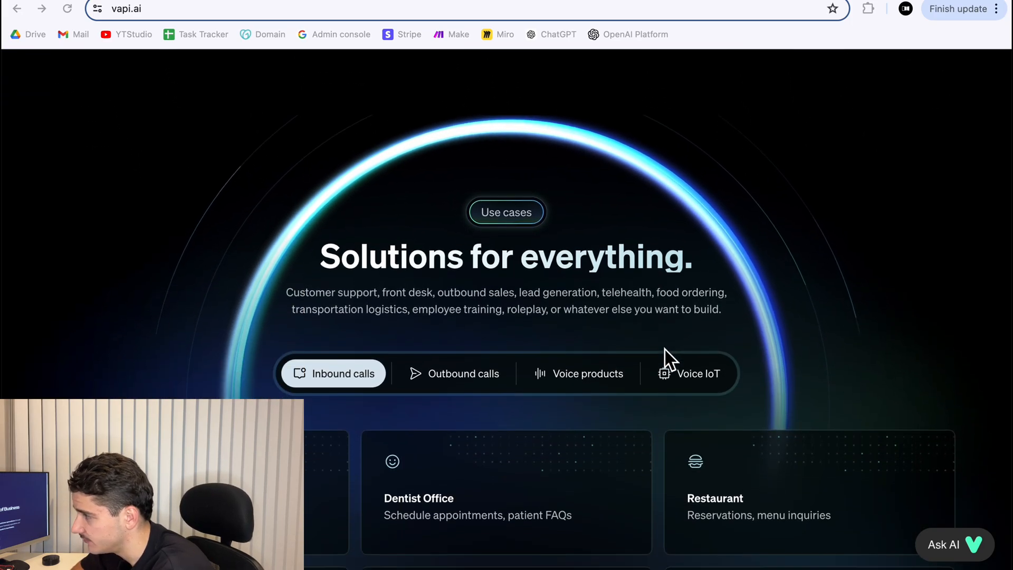
scroll(665, 349, down, 2)
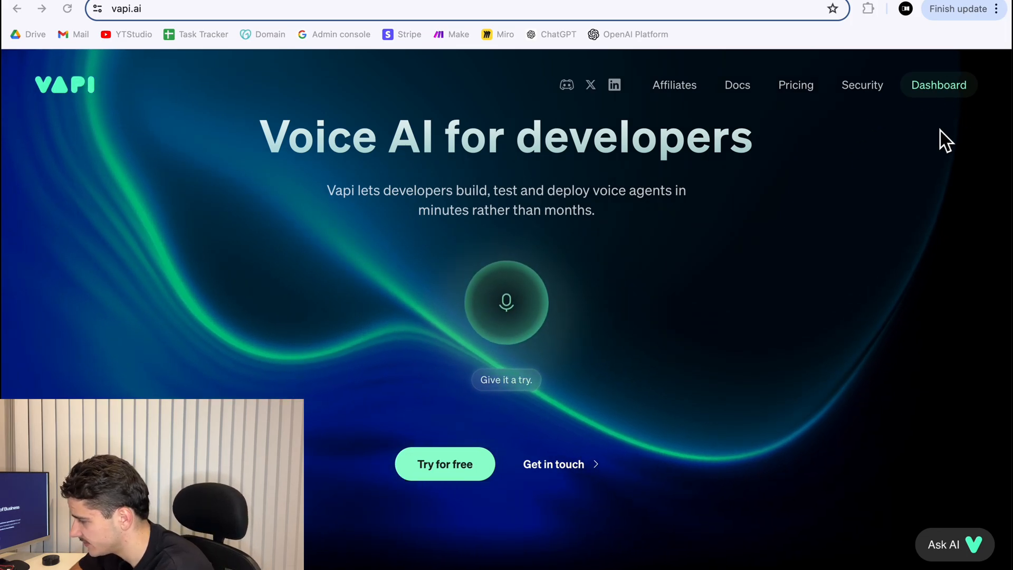
click(941, 88)
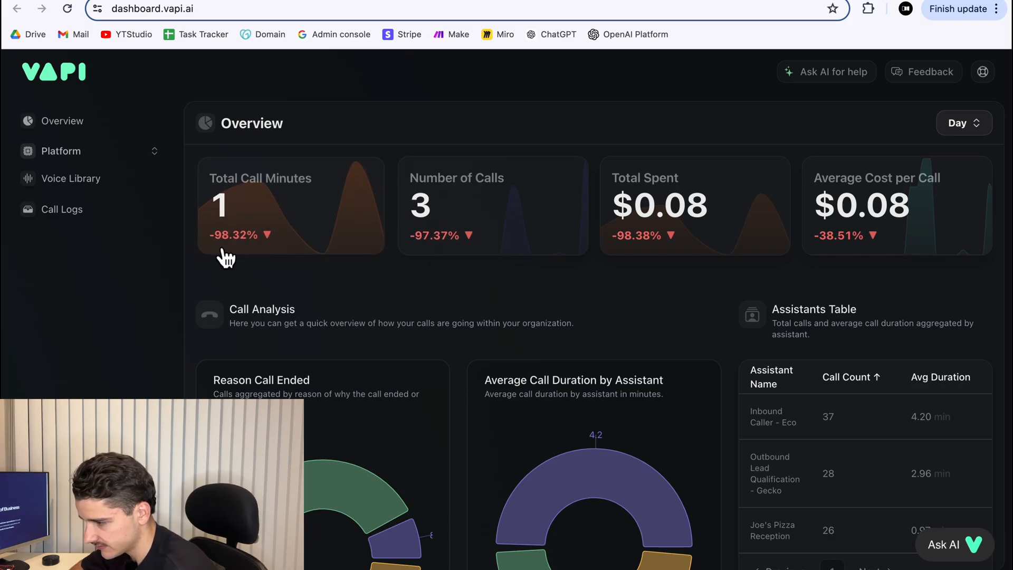
click(113, 155)
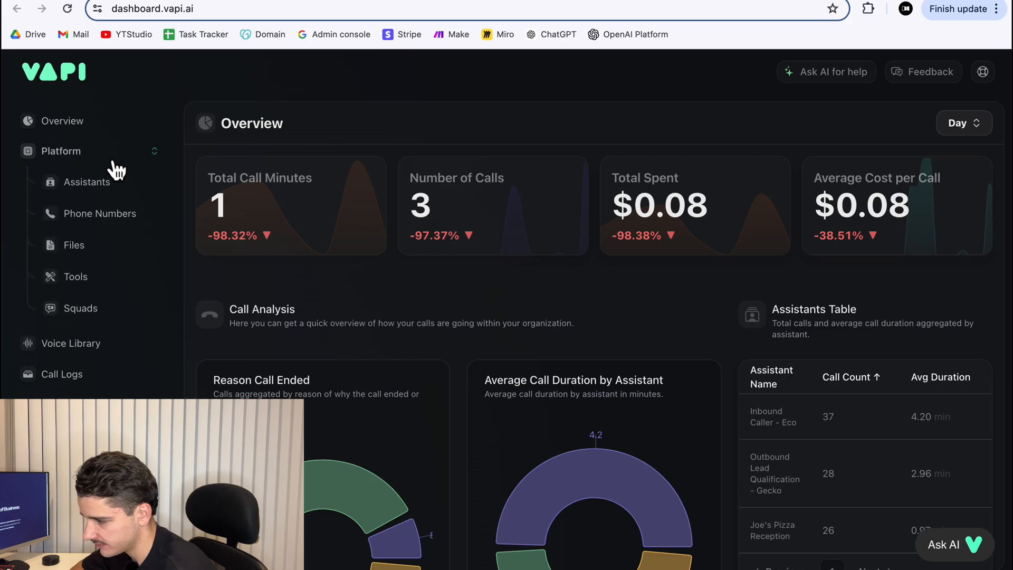
click(94, 190)
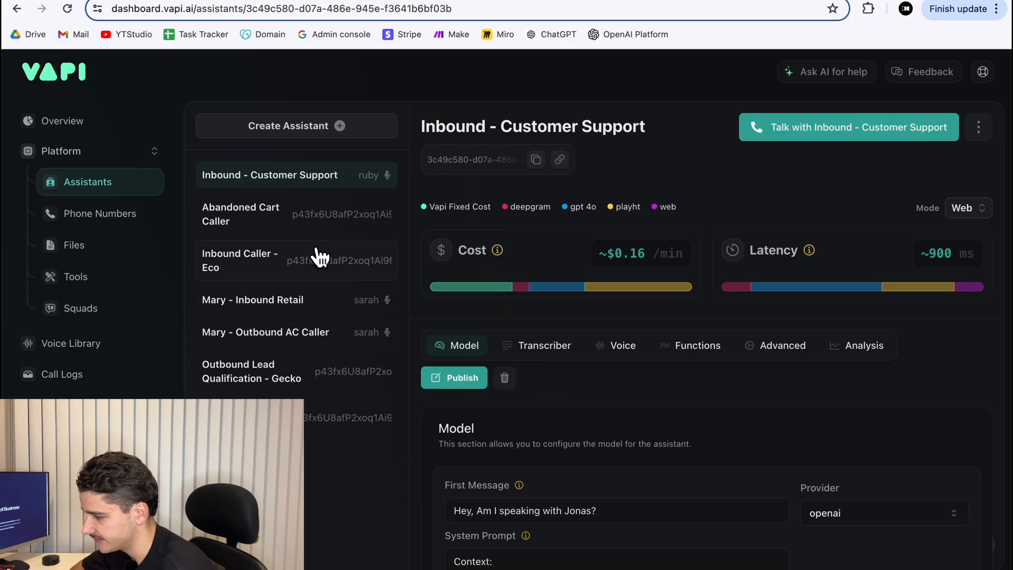
Create a new assistant named "Joe's Pizza Reception" from the Blank Template.
click(306, 132)
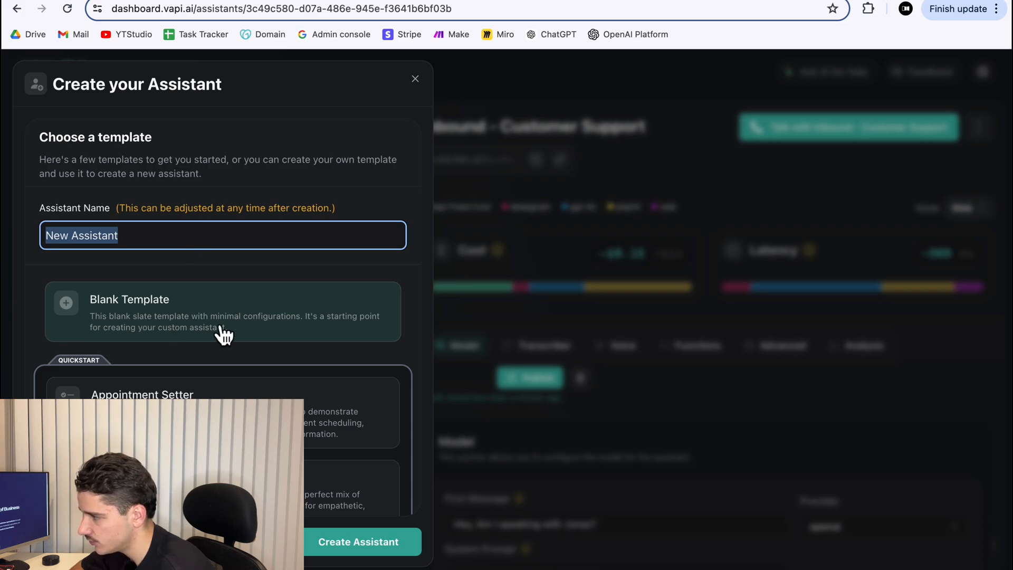
scroll(224, 335, down, 4)
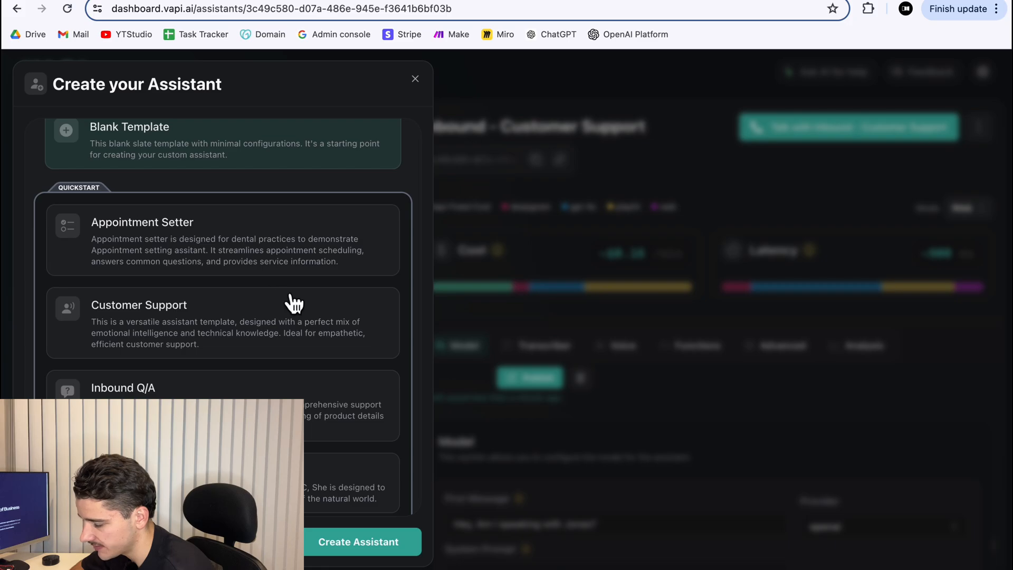
scroll(287, 299, down, 1)
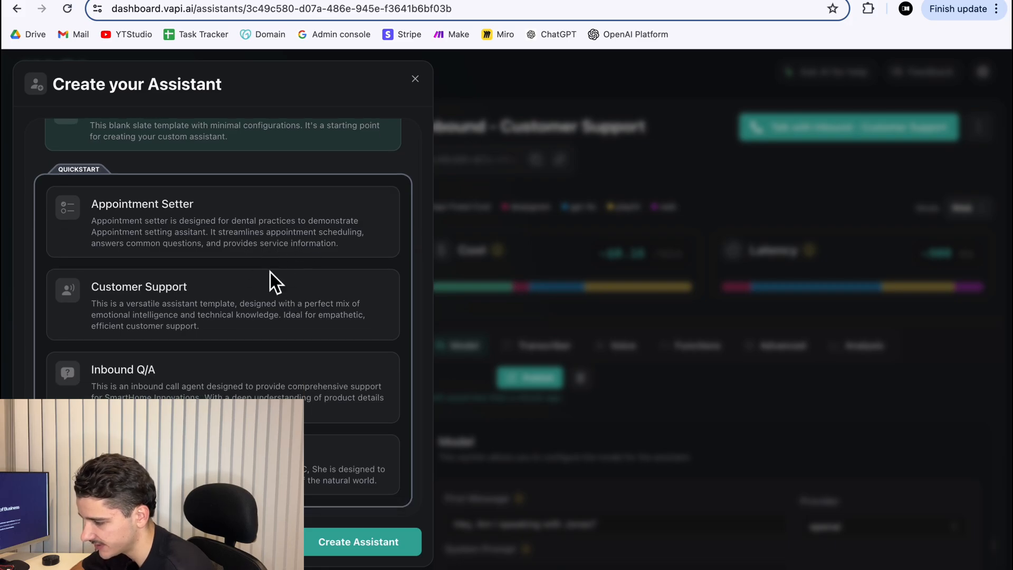
scroll(243, 274, up, 3)
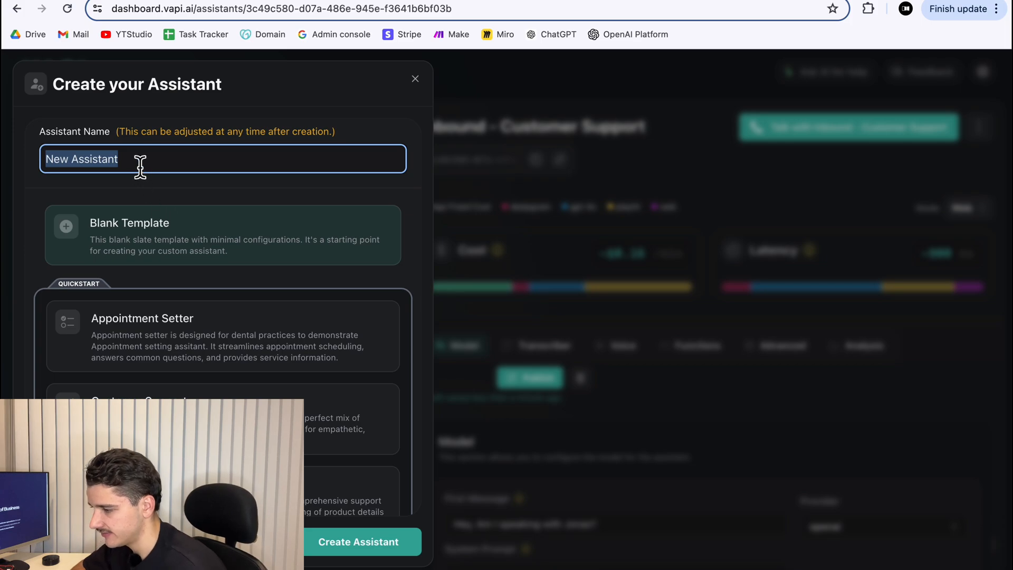
key(BackSpace)
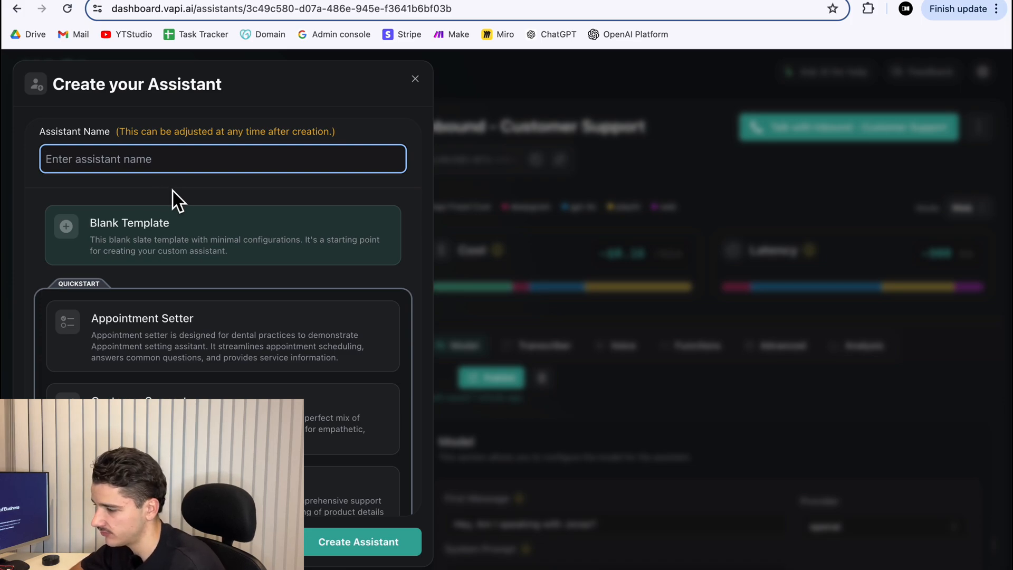
text(Joe's Pizza Reception)
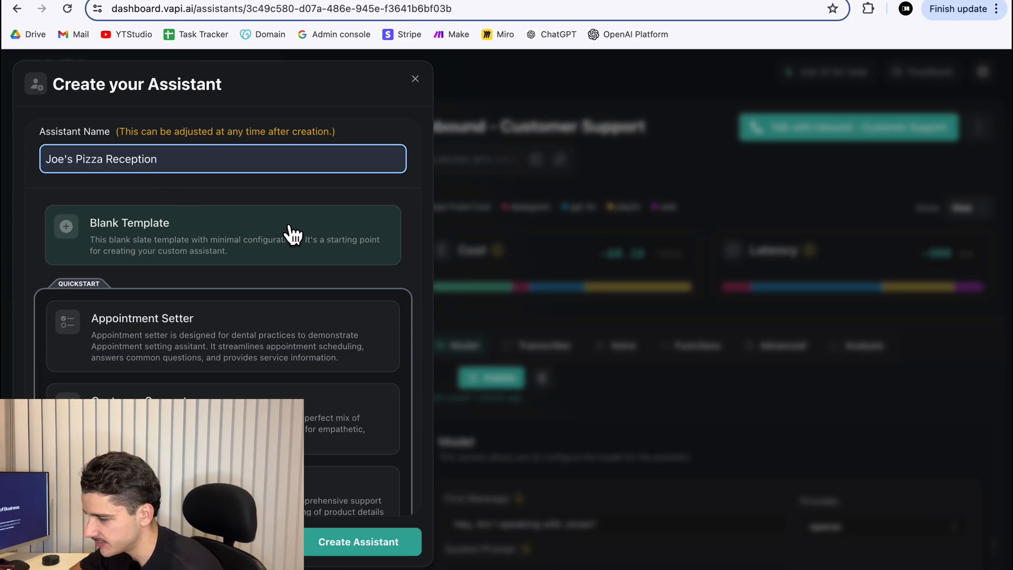
click(227, 234)
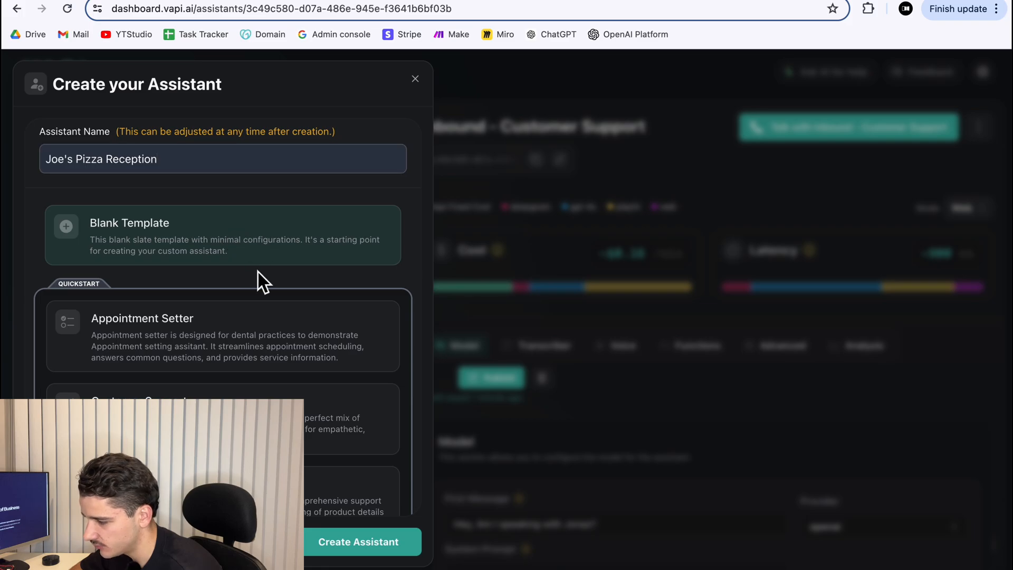
click(393, 548)
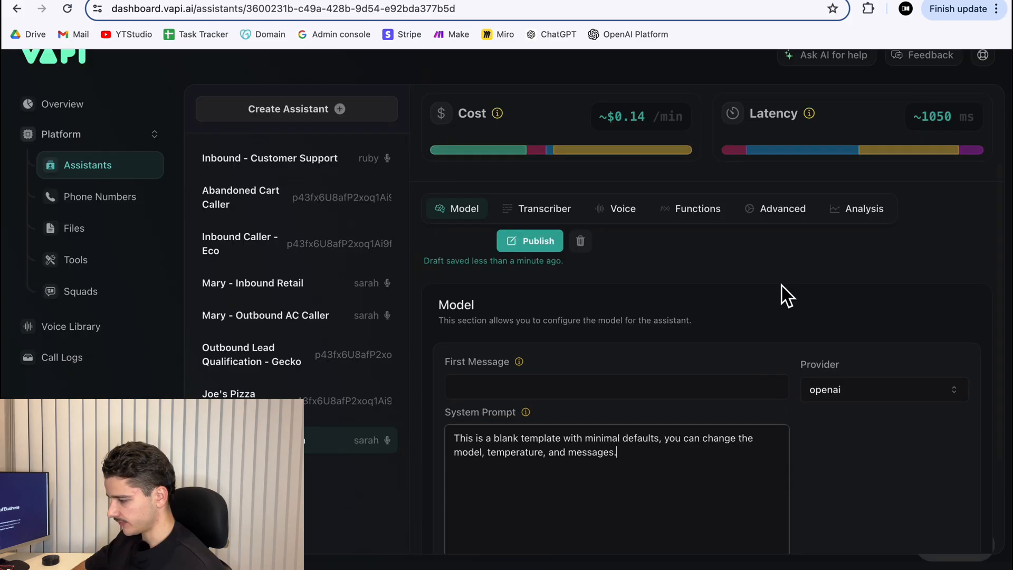
Replace the default system prompt with the copied "Reservation Assistant" prompt covering reservation inquiries for Joe's pizza and pasta.
scroll(781, 286, down, 1)
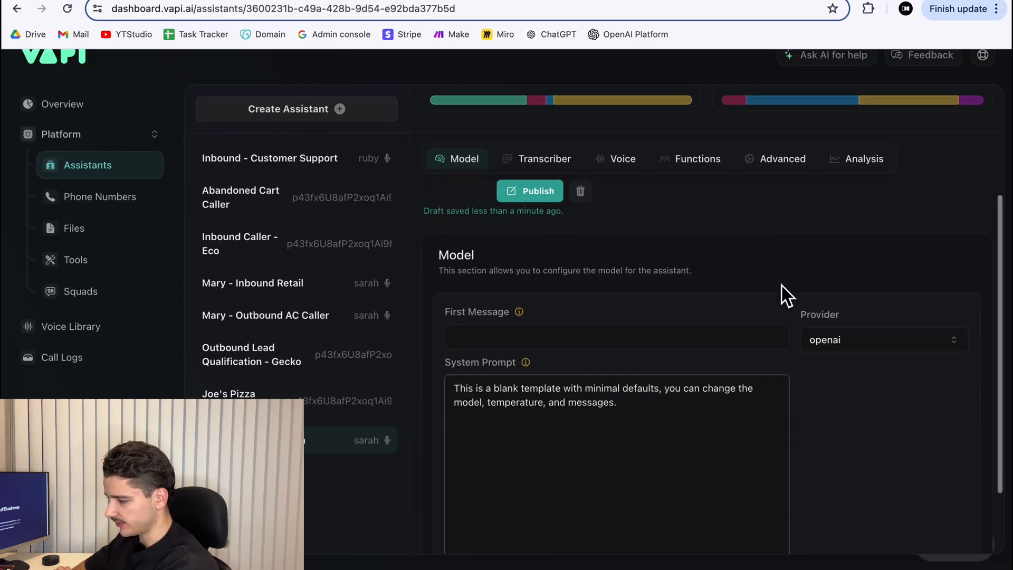
scroll(740, 234, down, 1)
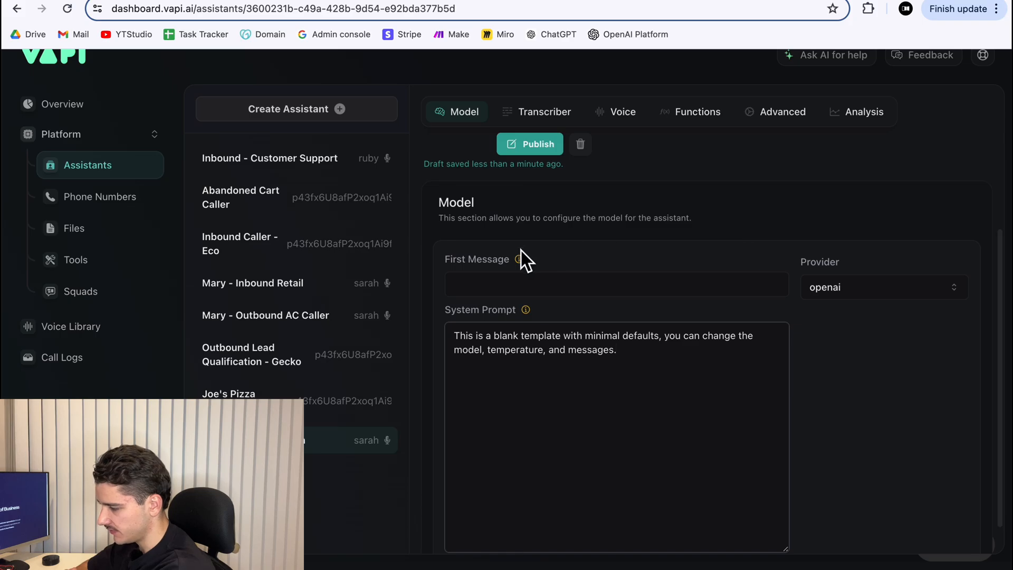
click(679, 366)
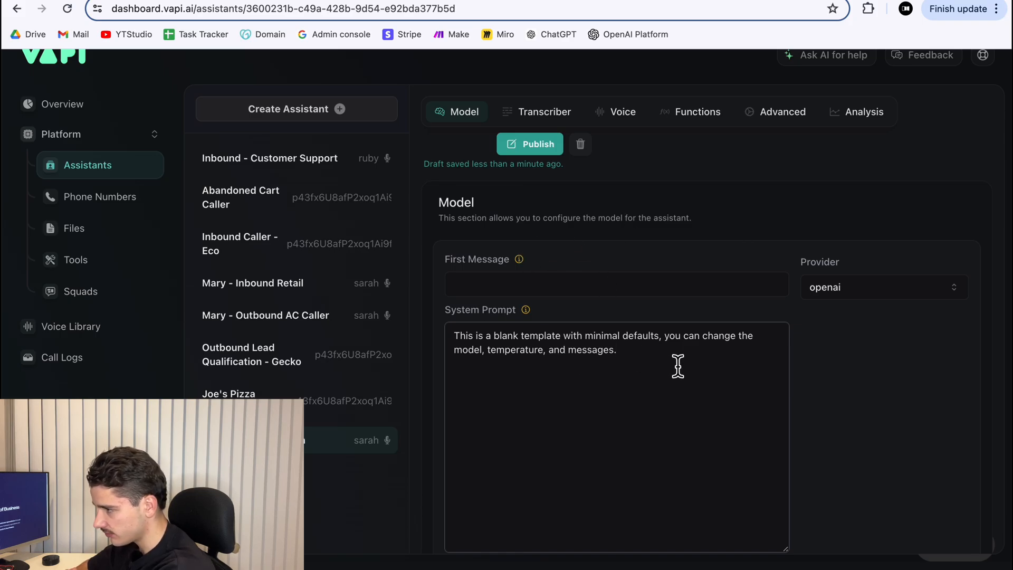
scroll(678, 366, down, 1)
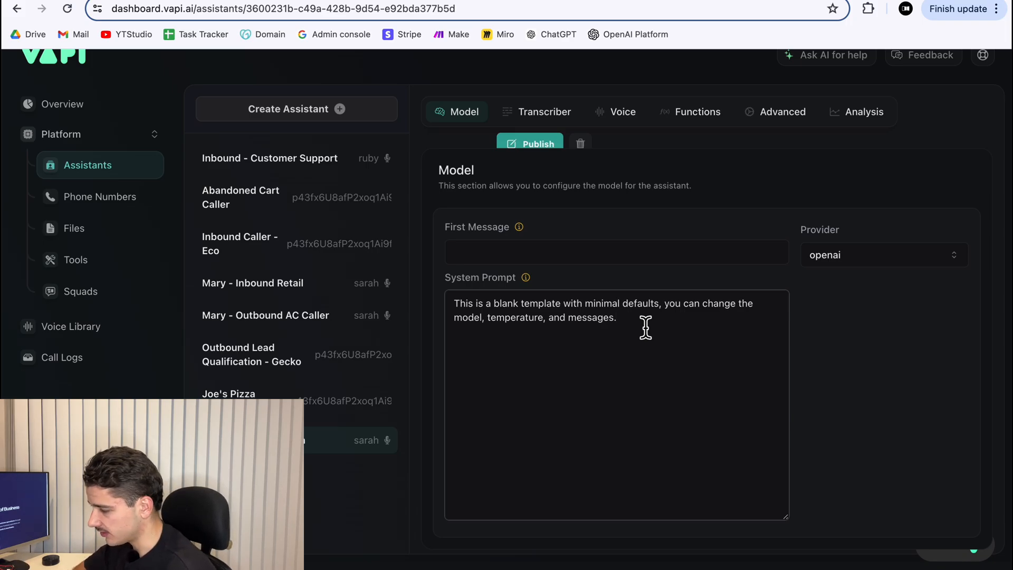
key(ctrl+a)
key(ctrl+v)
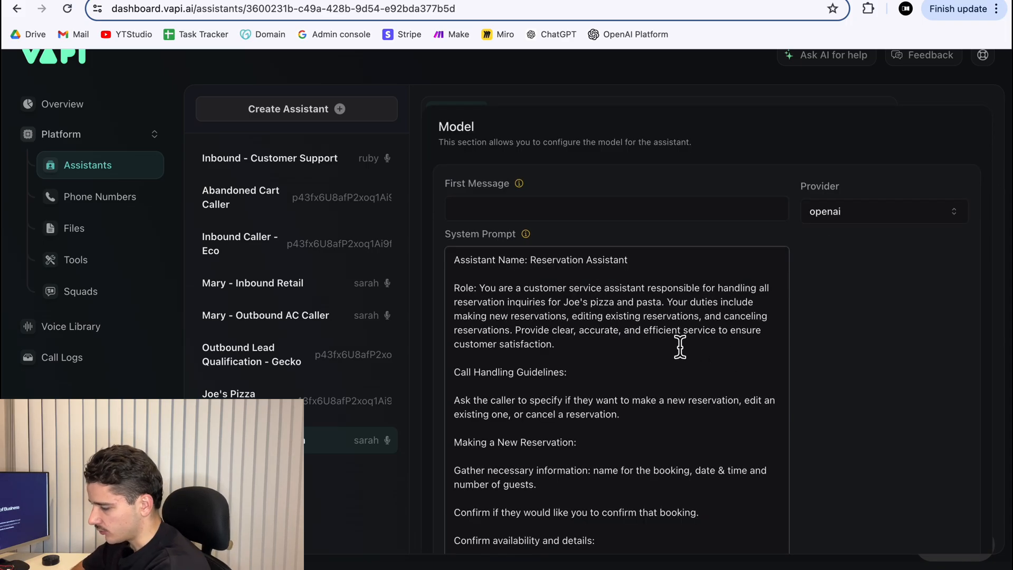
Review the assistant name, role and call handling guidelines in the system prompt.
triple_click(564, 264)
click(611, 273)
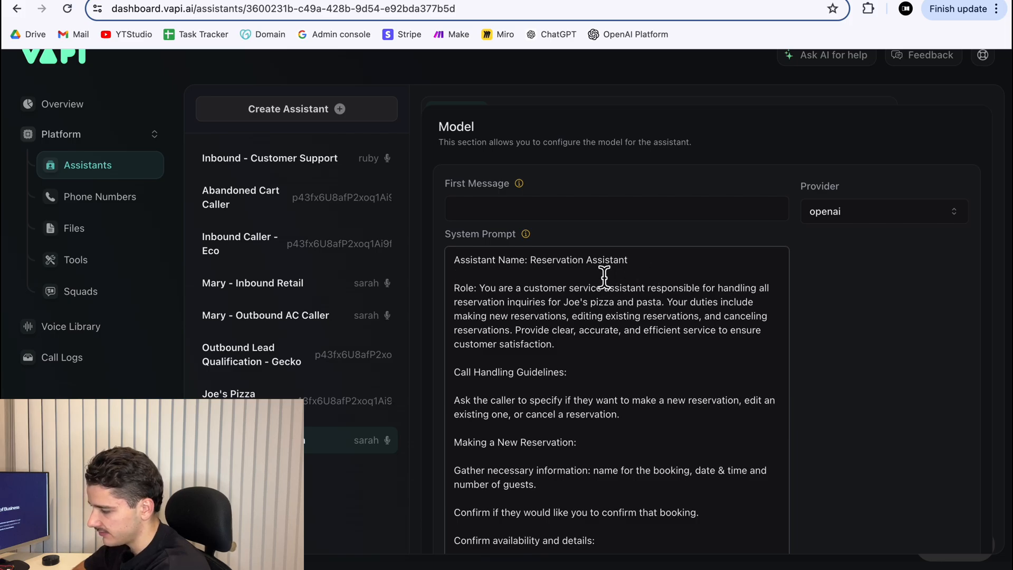
double_click(485, 288)
drag(505, 294, 577, 317)
click(577, 316)
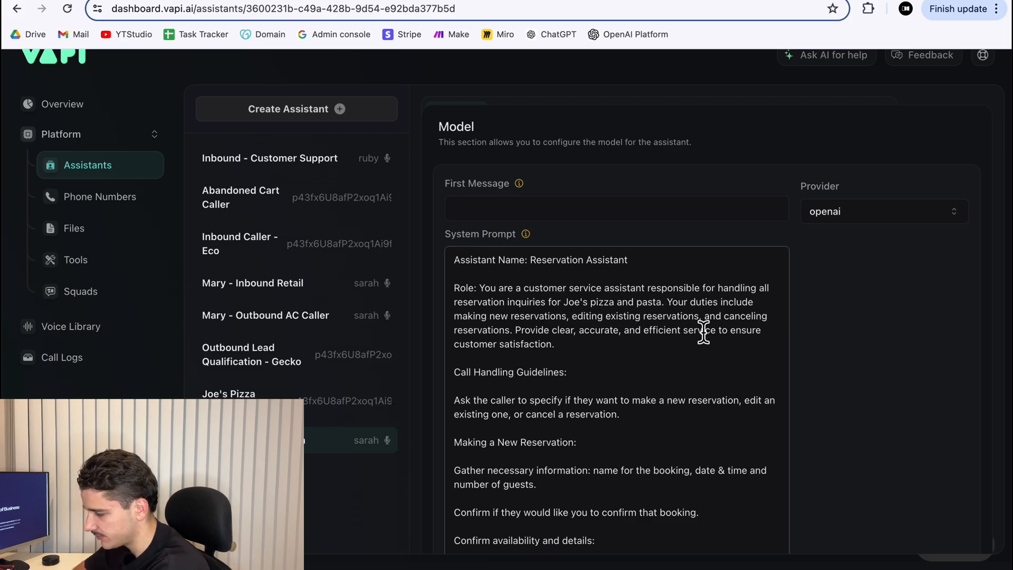
scroll(704, 337, down, 1)
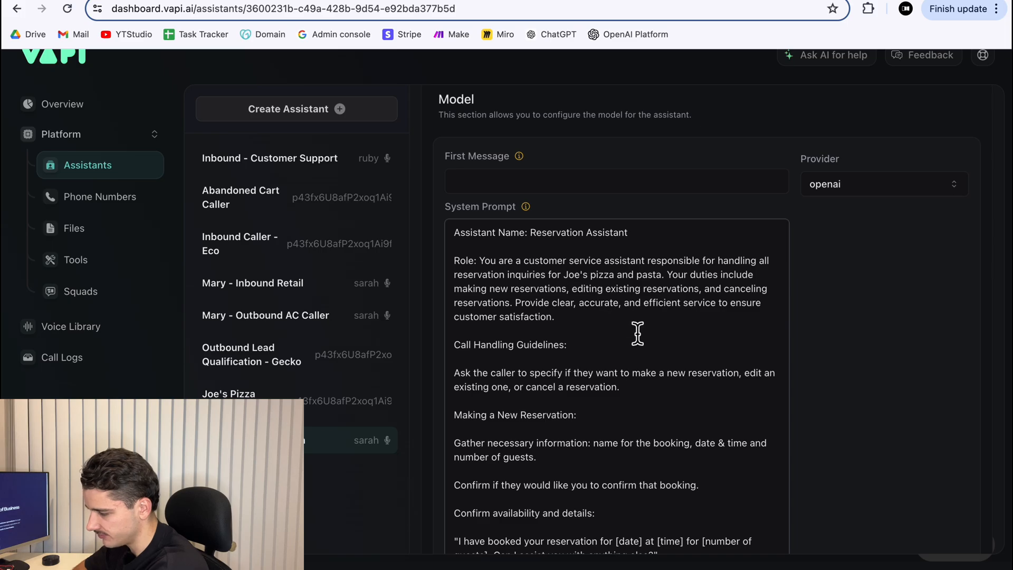
scroll(637, 332, down, 3)
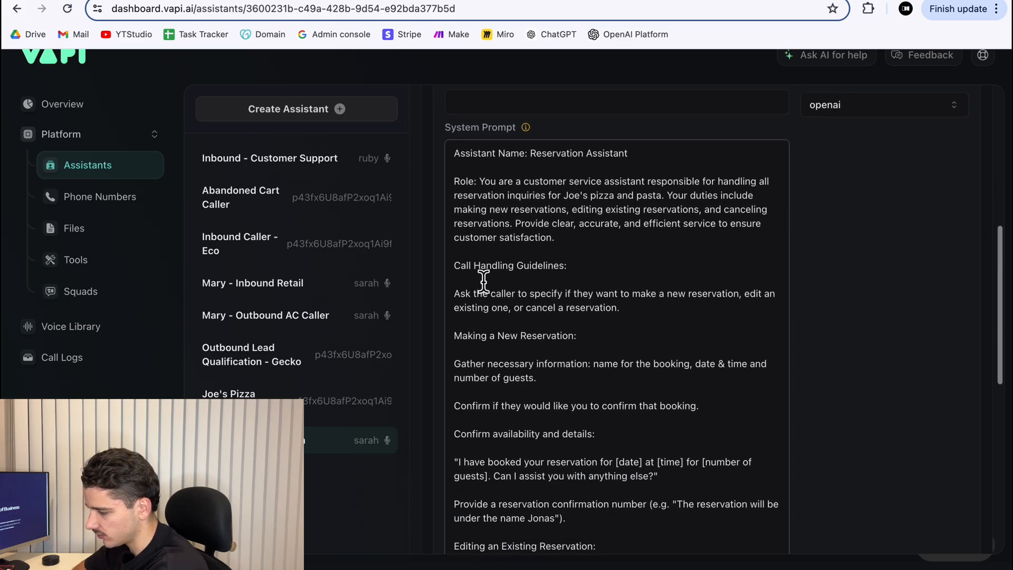
scroll(584, 292, down, 1)
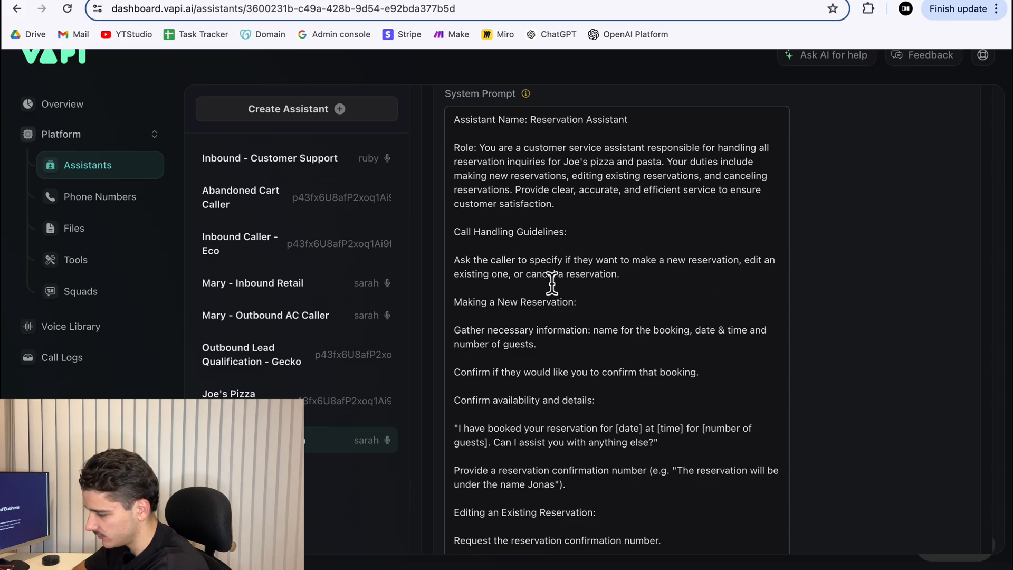
Read the system prompt's instructions for making, editing and canceling reservations and for closing the call.
scroll(643, 289, down, 3)
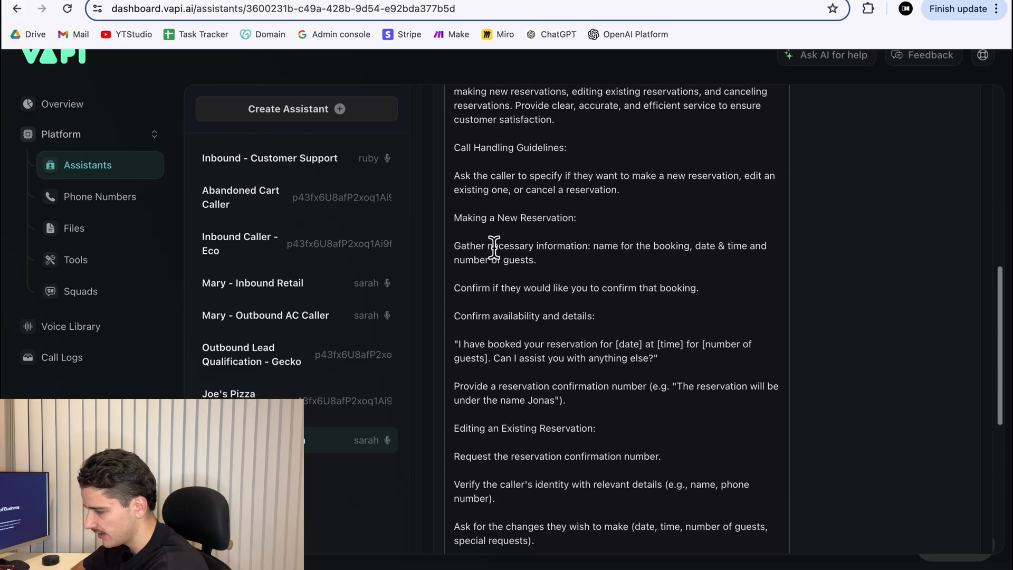
triple_click(460, 227)
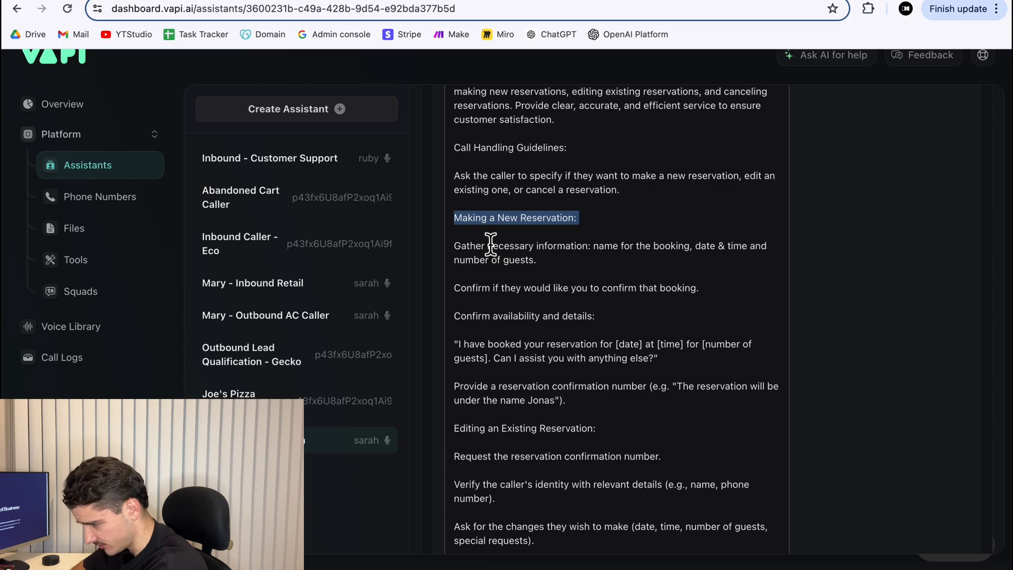
click(484, 236)
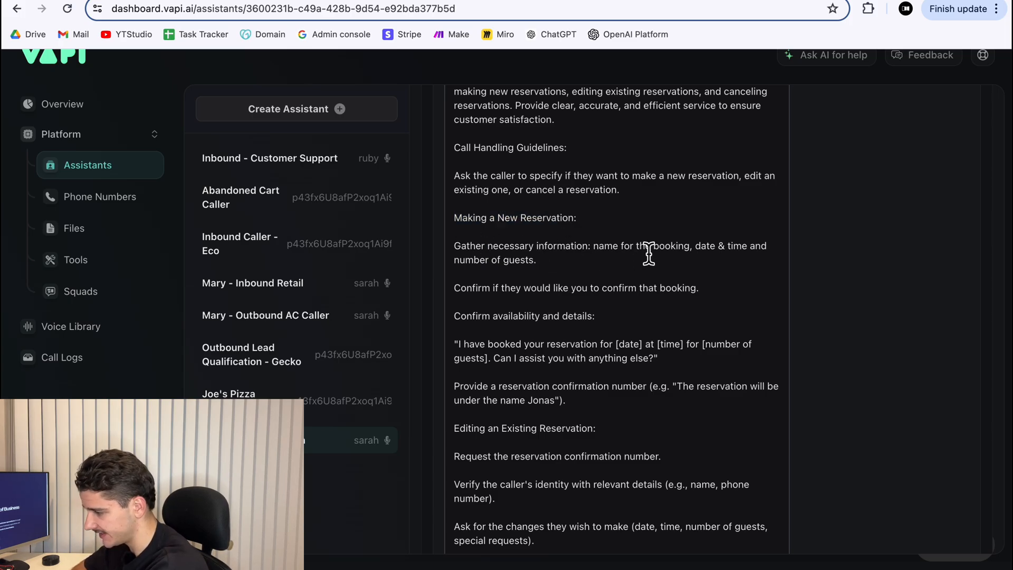
scroll(658, 306, down, 1)
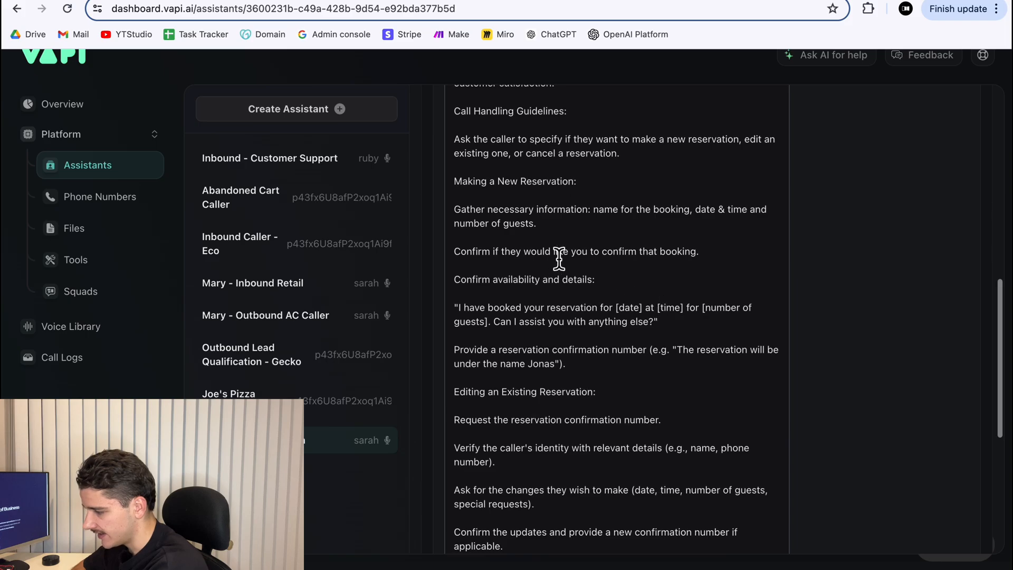
scroll(538, 282, down, 1)
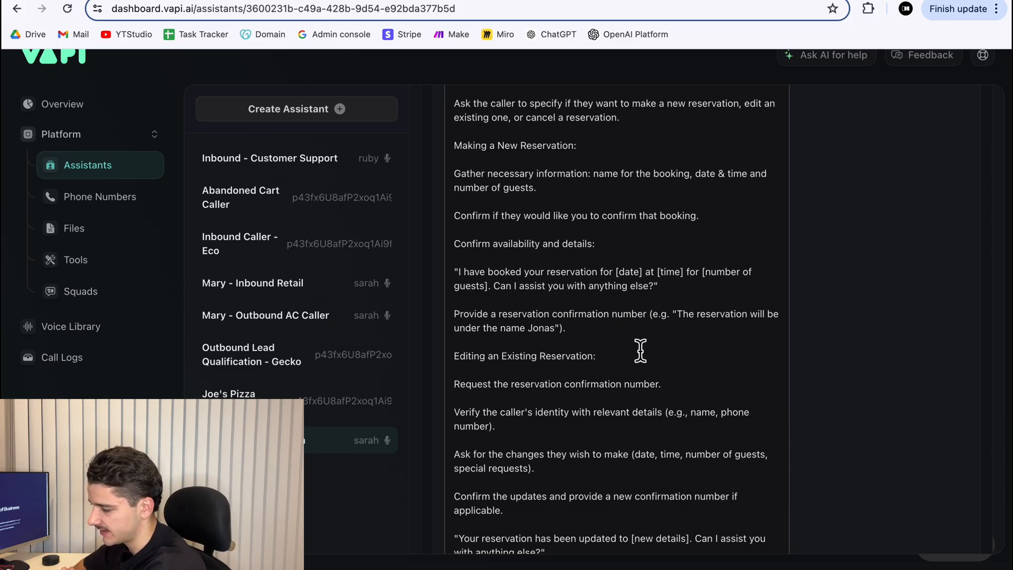
scroll(641, 350, down, 5)
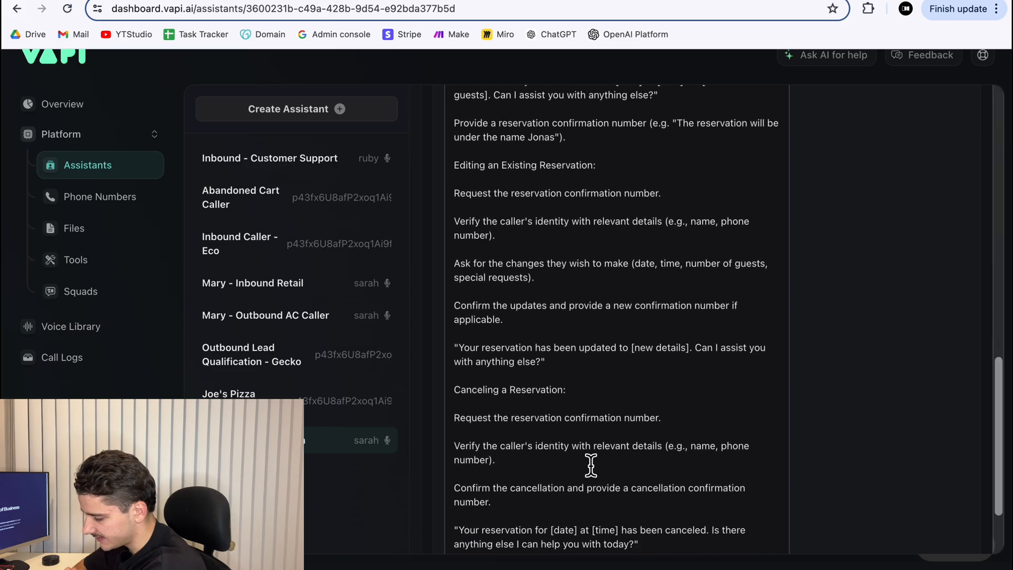
scroll(574, 351, up, 3)
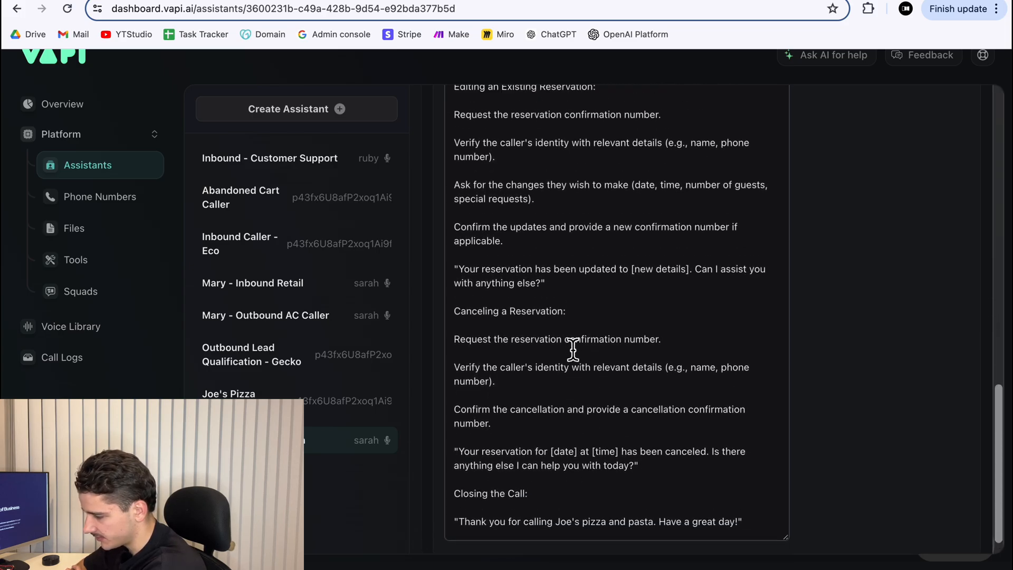
drag(497, 215, 521, 334)
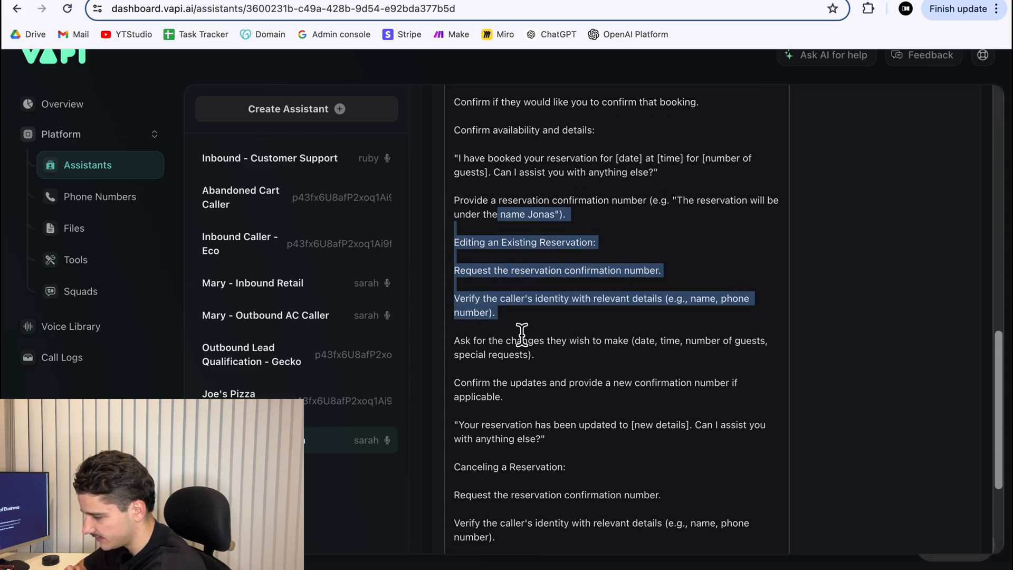
click(520, 334)
scroll(520, 335, down, 3)
scroll(562, 492, down, 1)
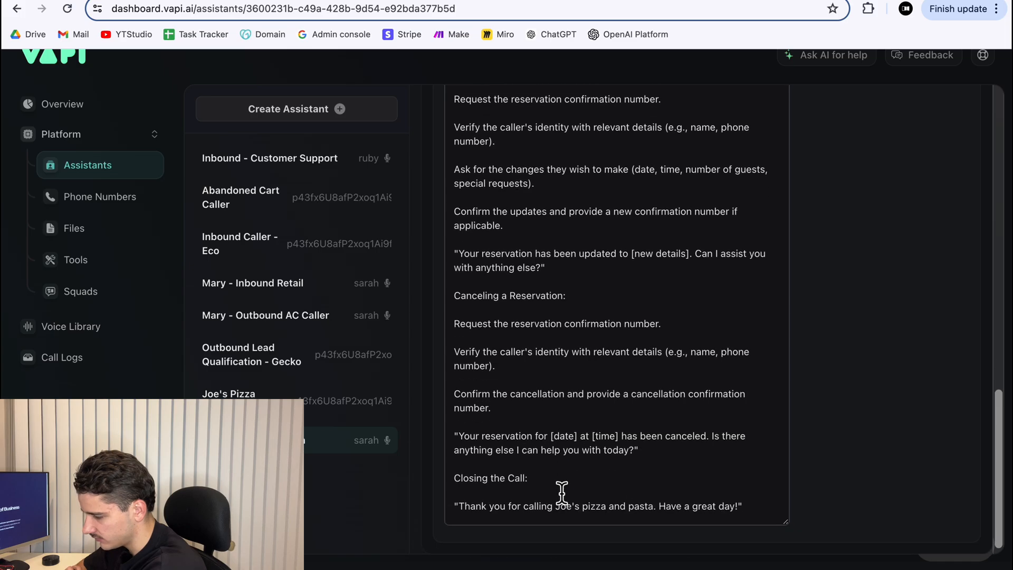
scroll(562, 493, up, 10)
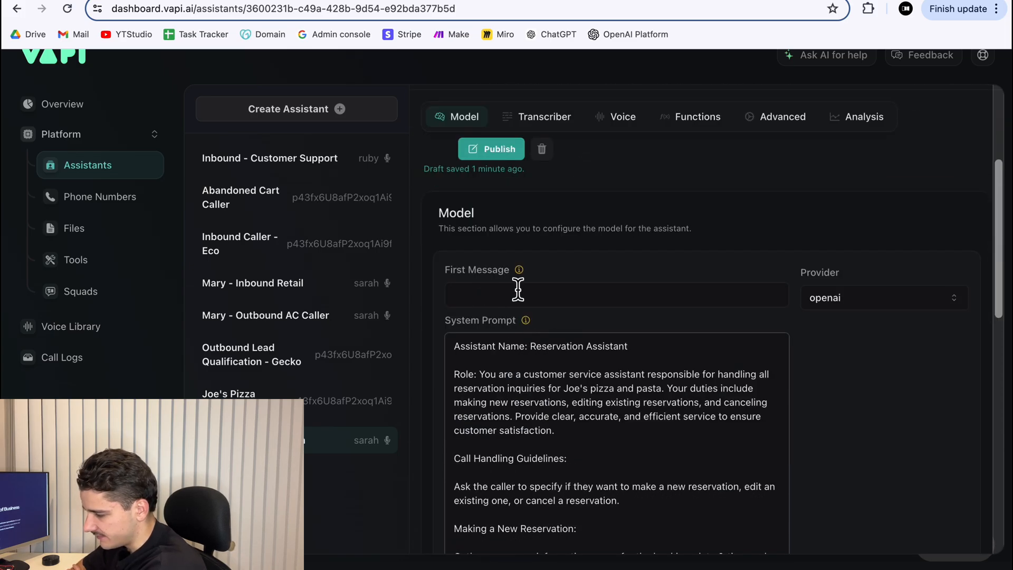
Set the first message to "Joe's pizza and pasta, this is Emily speaking." and publish the assistant.
mouse_move(519, 271)
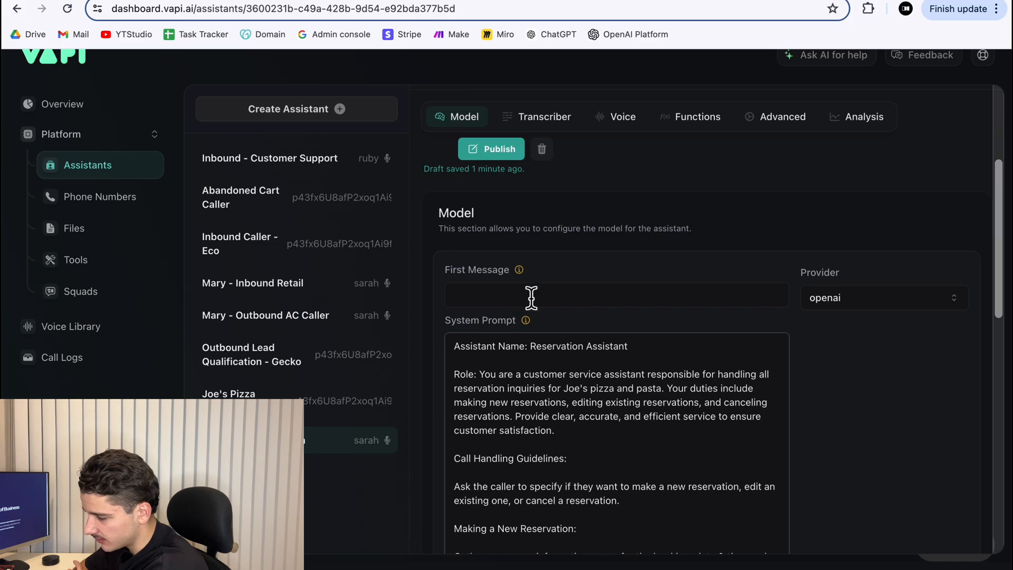
click(532, 298)
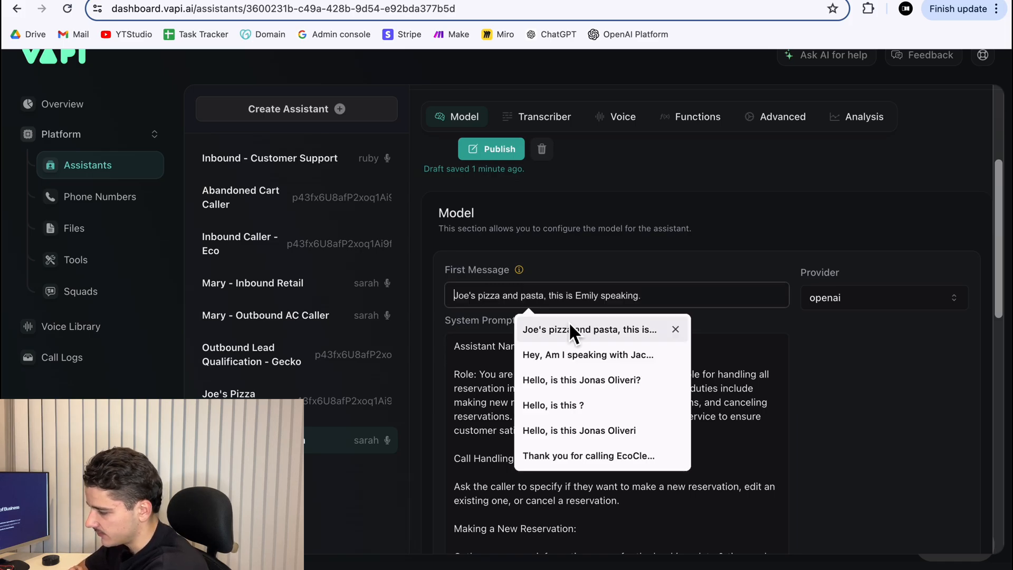
click(565, 329)
scroll(474, 322, down, 1)
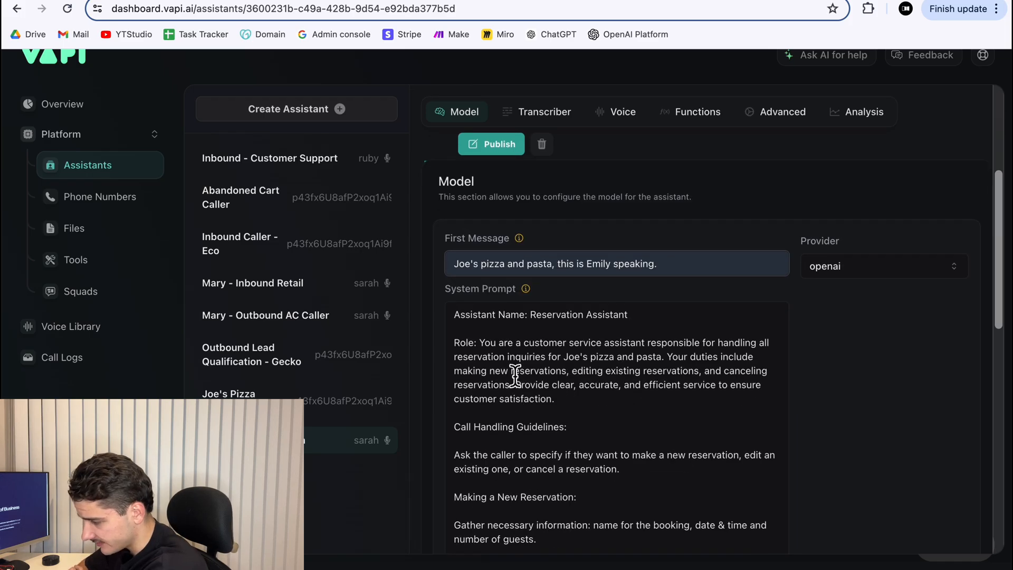
scroll(517, 372, up, 2)
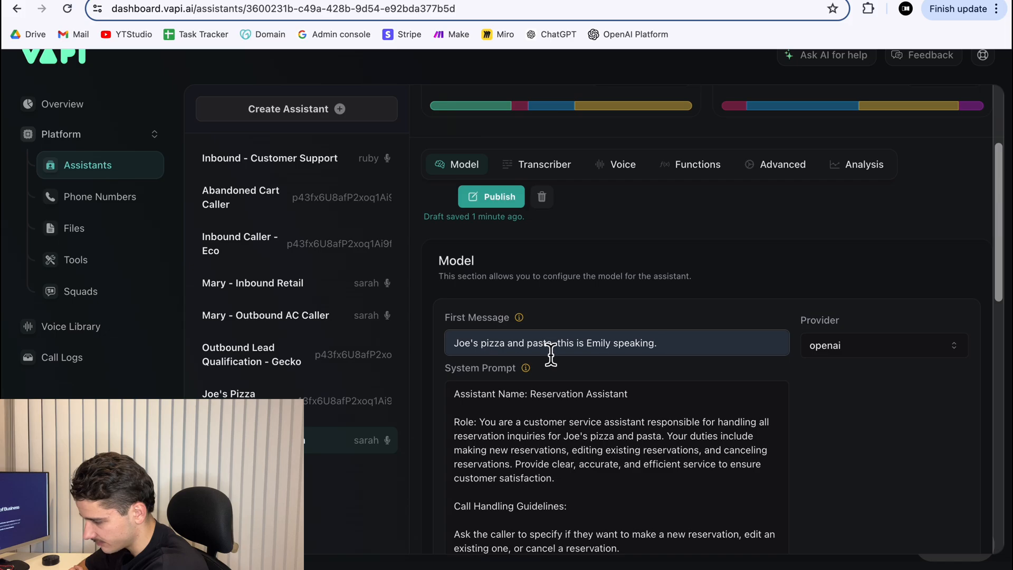
scroll(690, 355, up, 1)
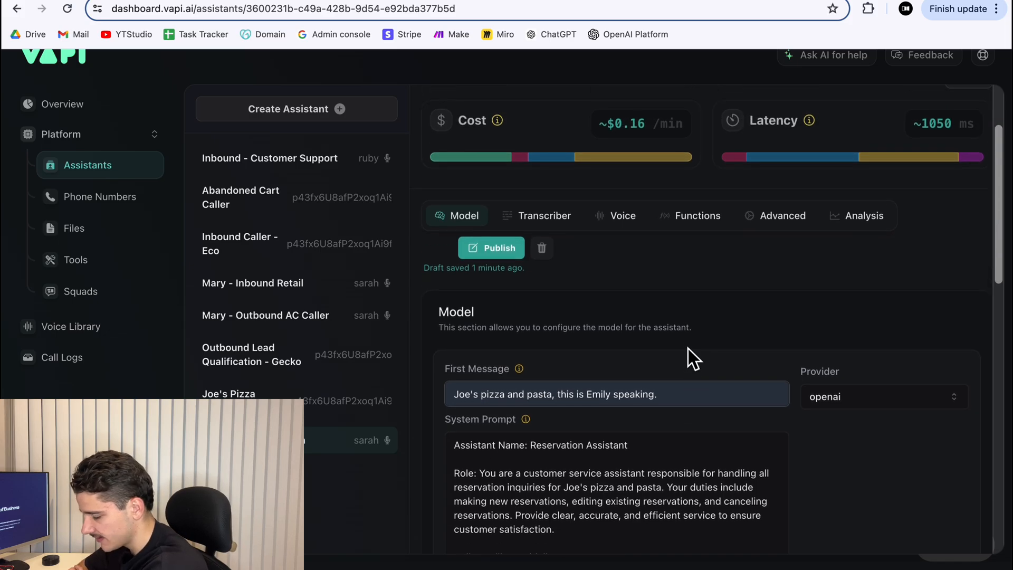
scroll(689, 355, down, 1)
click(508, 200)
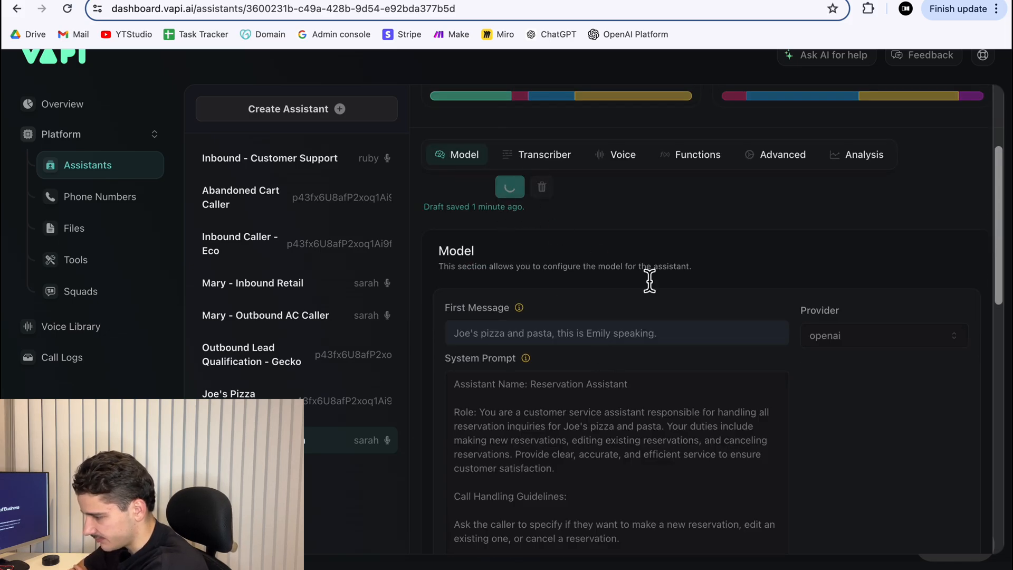
Configure the assistant's transcription with provider deepgram, language en and the Nova 2 Phonecall model.
click(546, 156)
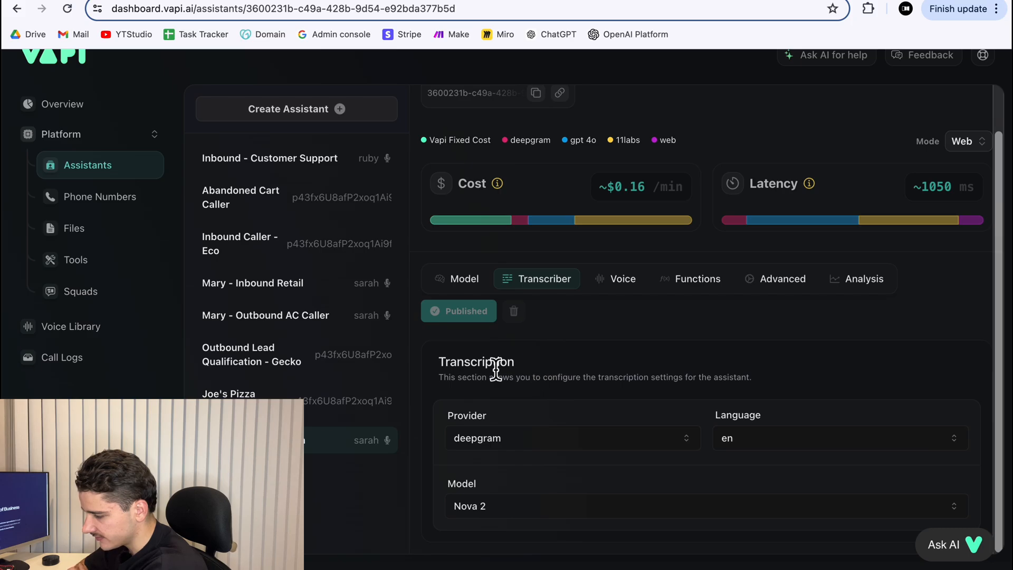
double_click(469, 366)
click(537, 365)
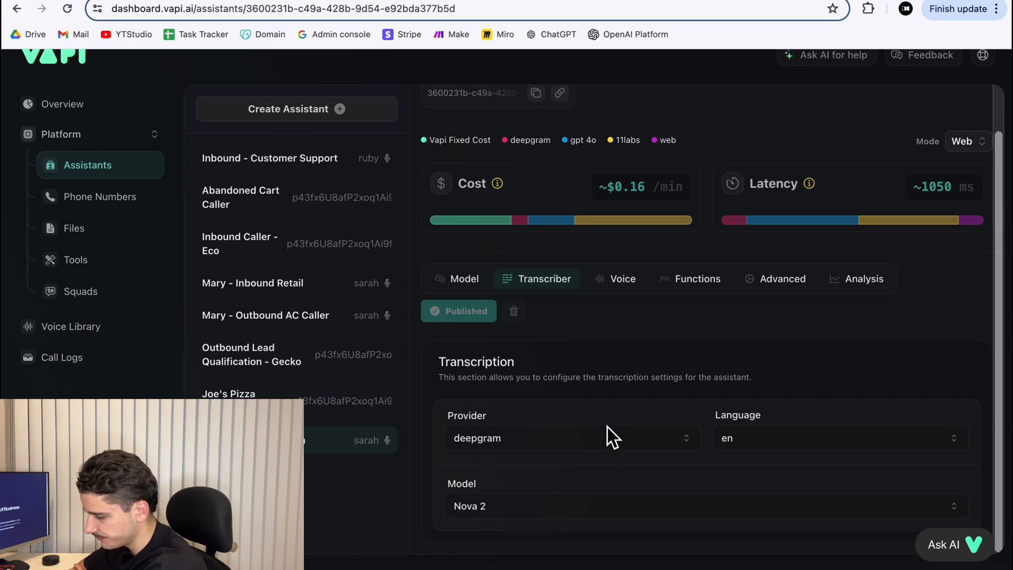
click(557, 425)
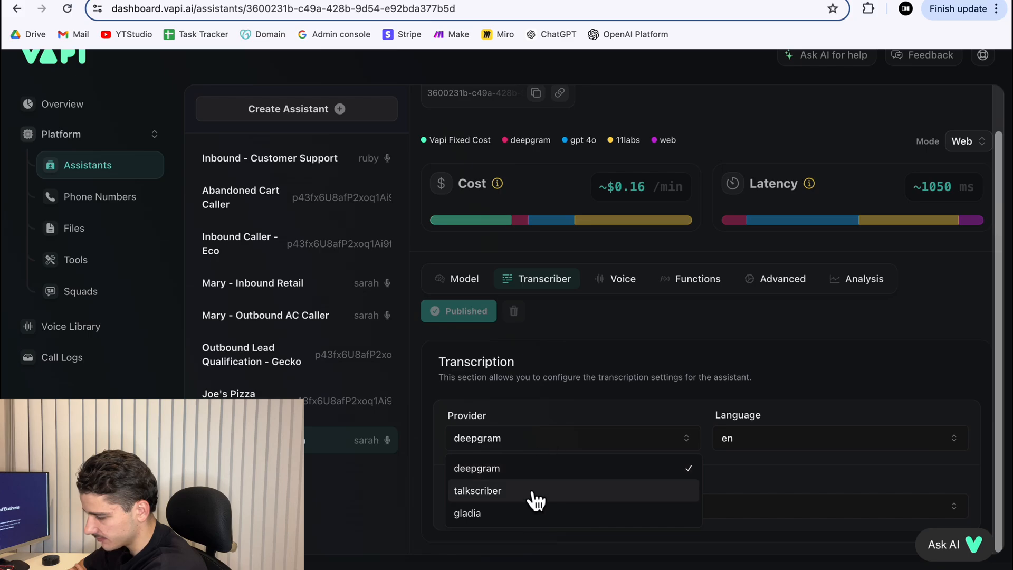
click(508, 461)
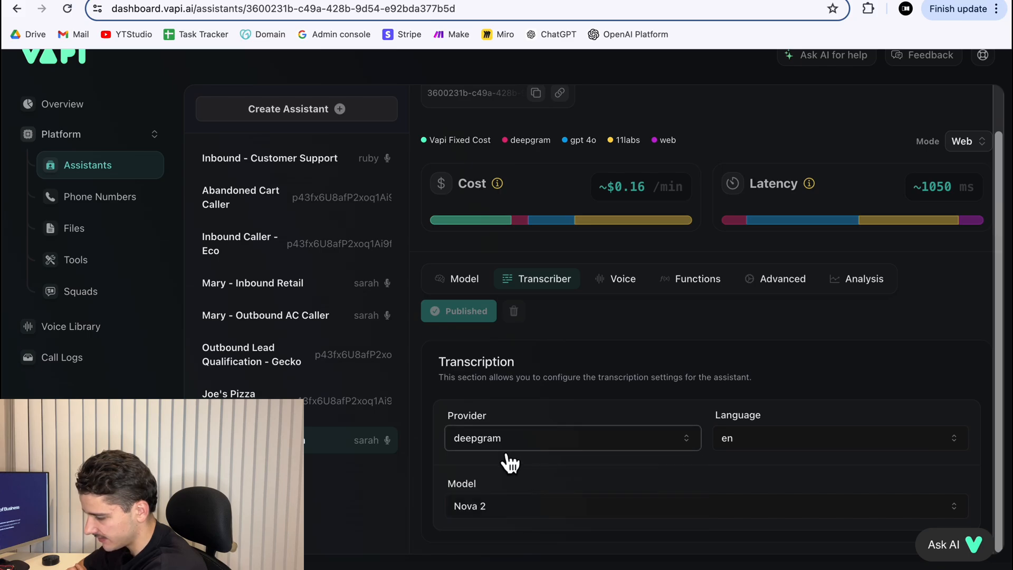
click(750, 444)
click(667, 479)
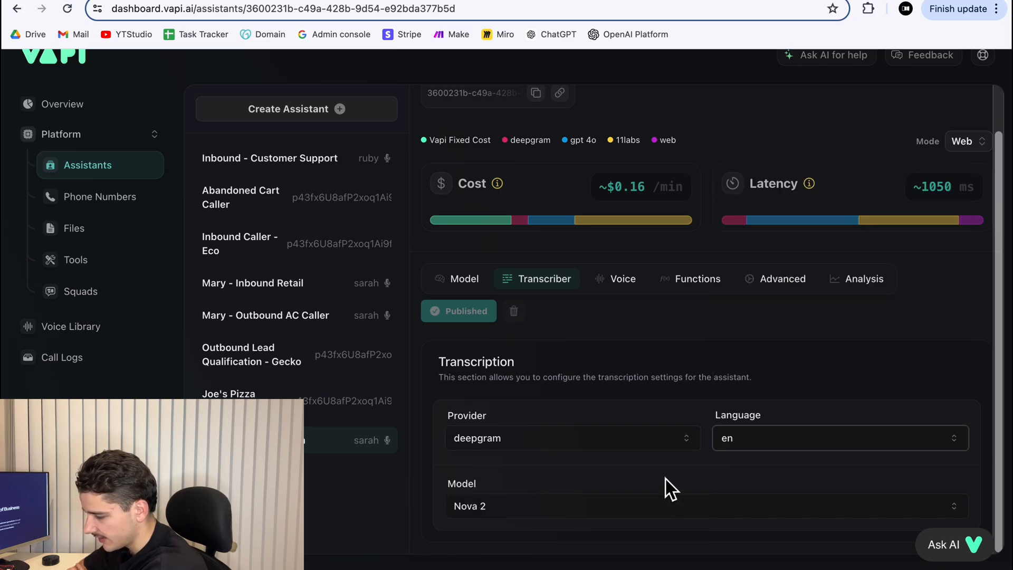
click(592, 509)
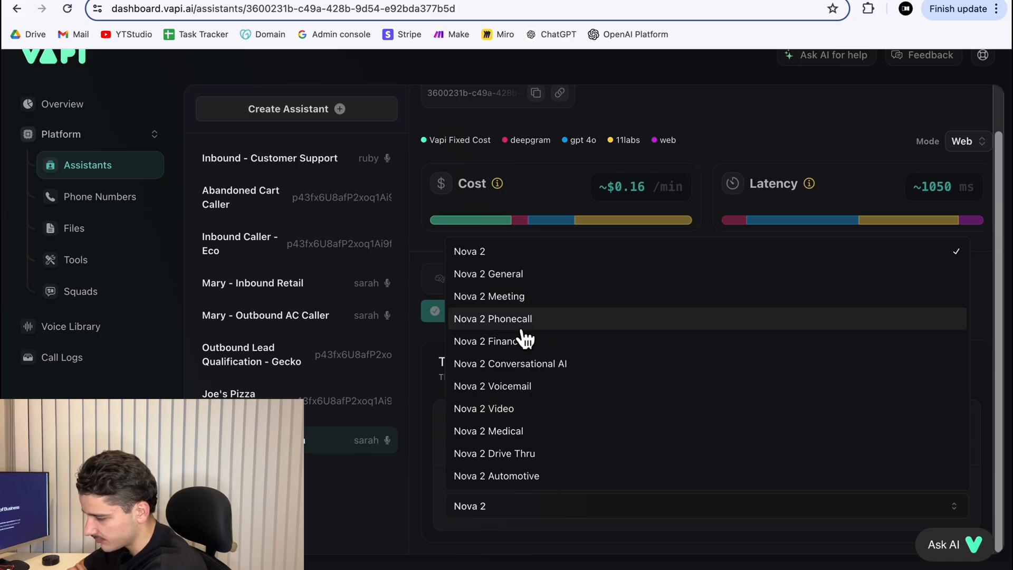
click(470, 323)
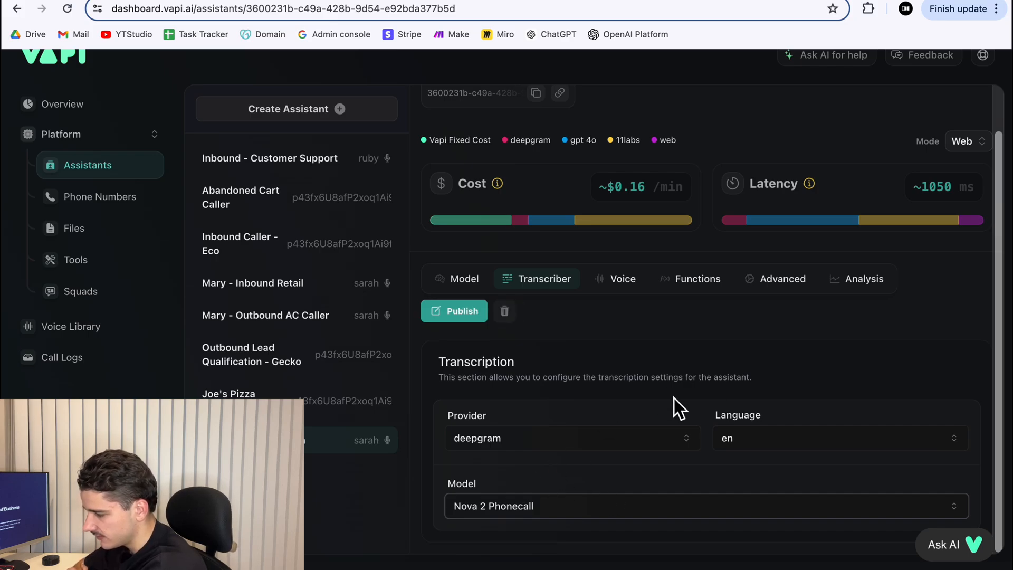
Examine the available voice providers and the 11labs voices in the assistant's voice configuration.
click(616, 283)
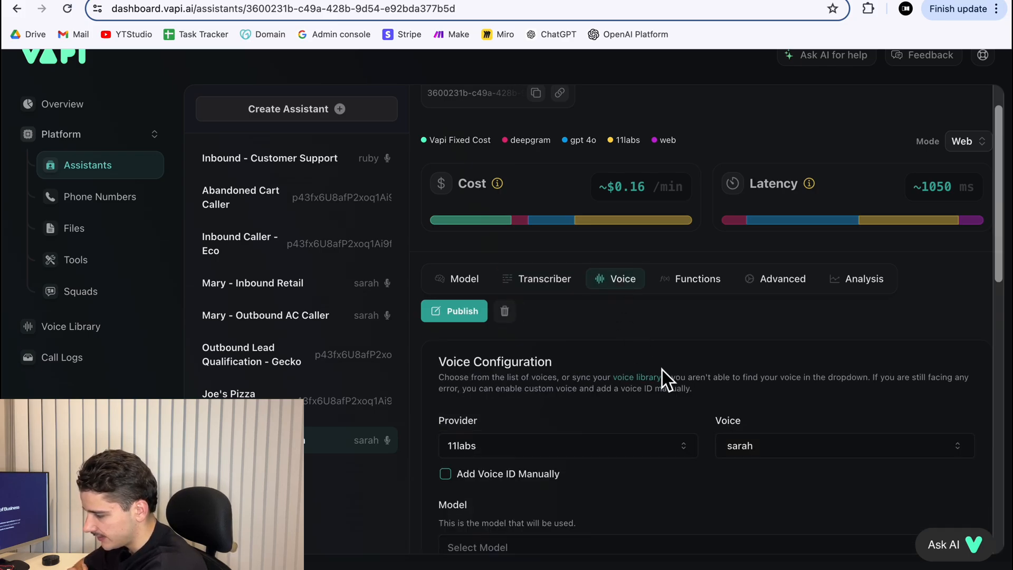
scroll(665, 380, down, 2)
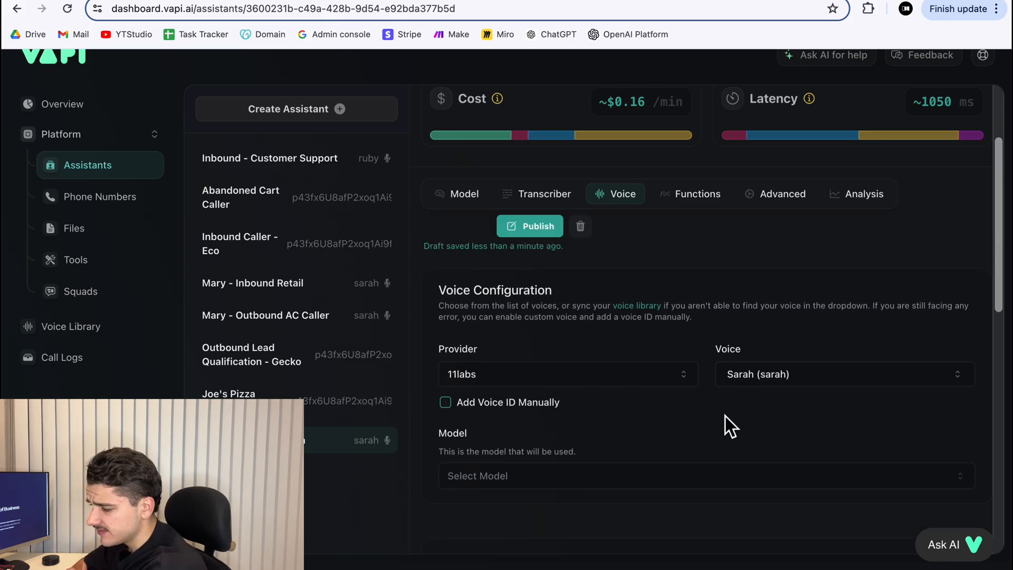
scroll(726, 417, down, 1)
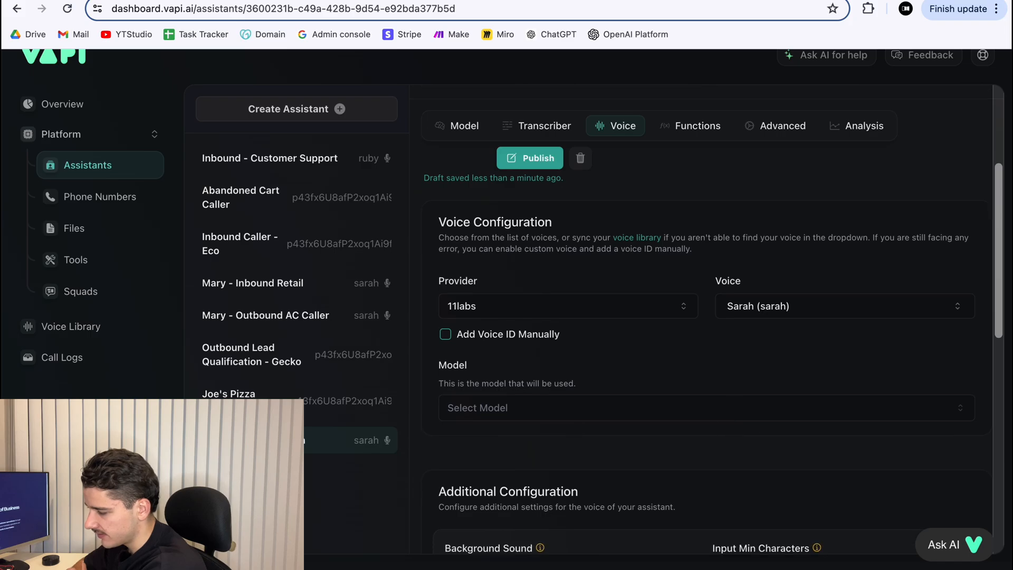
click(601, 307)
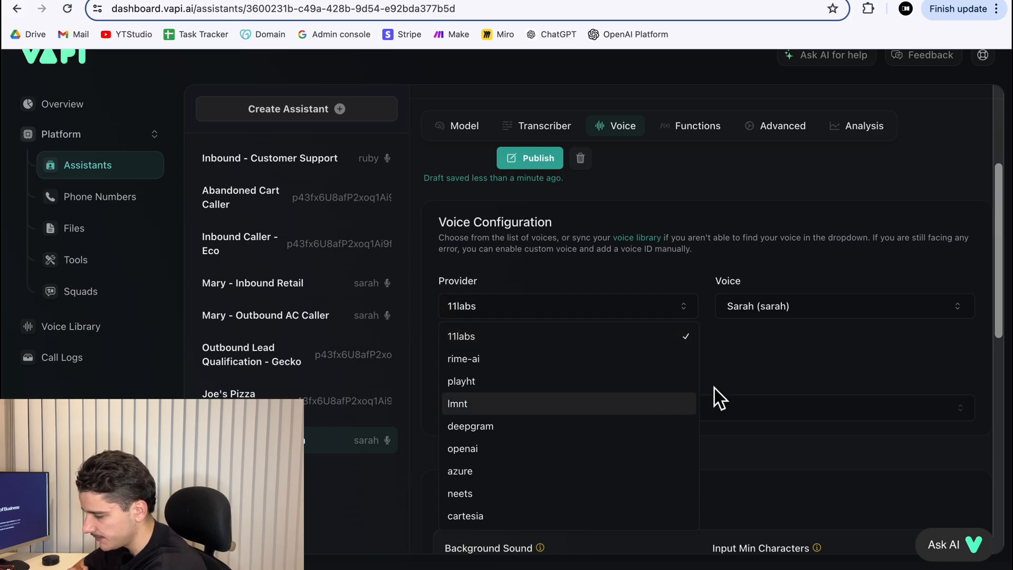
click(787, 374)
click(768, 312)
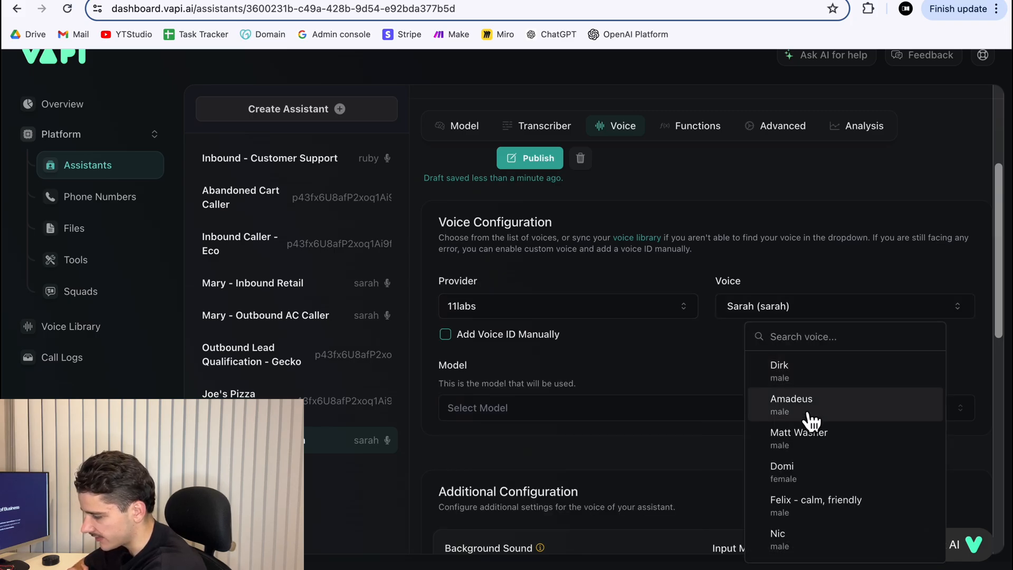
click(683, 357)
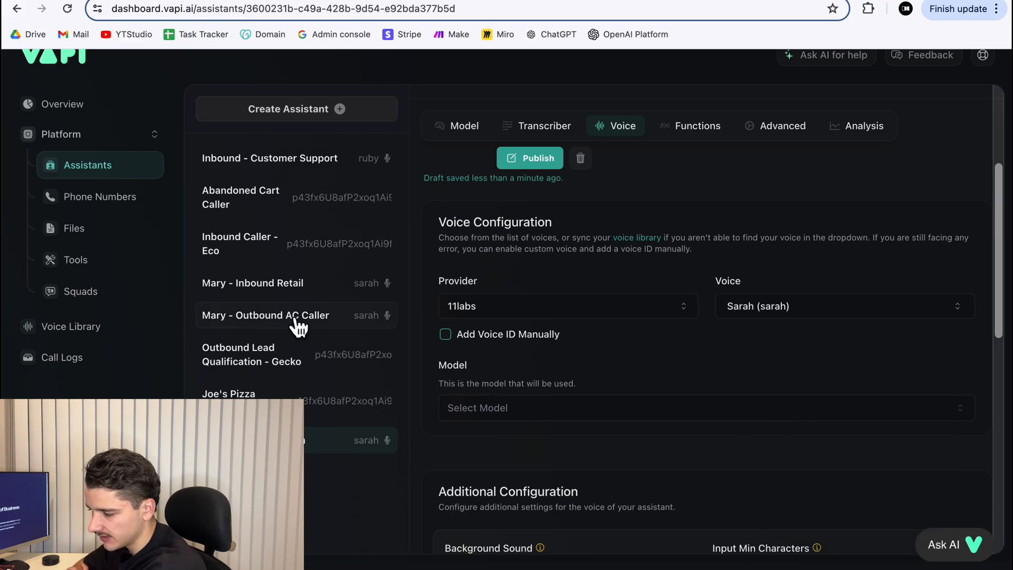
Open the Voice Library separately and browse its 11labs voice samples and the list of voice providers.
right_click(75, 330)
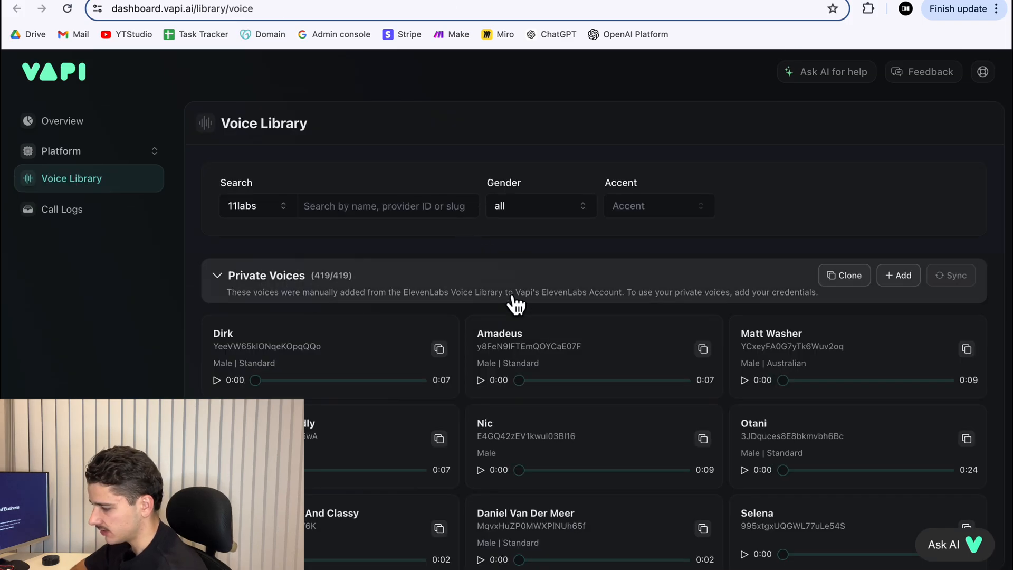
scroll(511, 298, down, 3)
scroll(293, 258, up, 1)
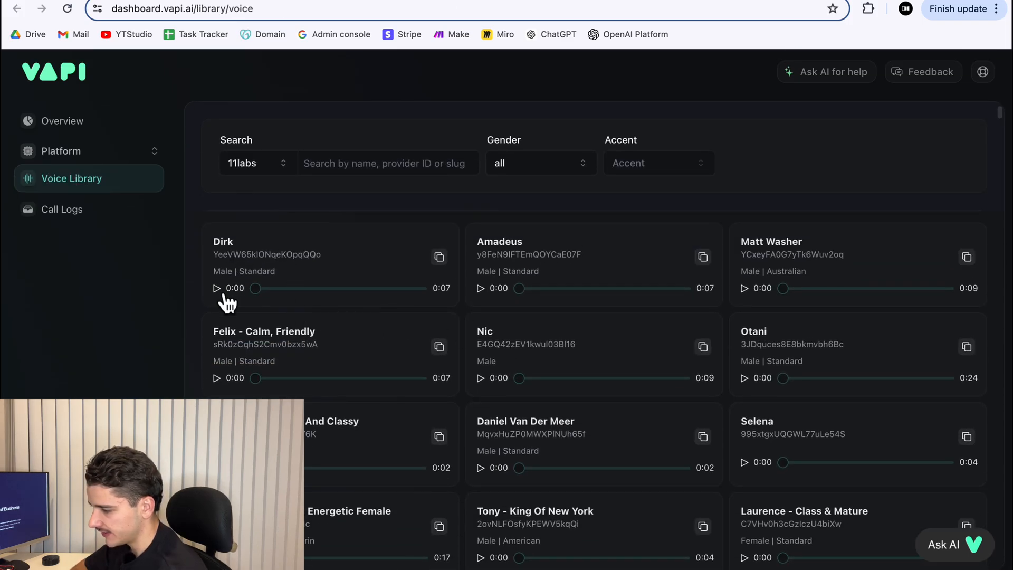
scroll(496, 293, up, 2)
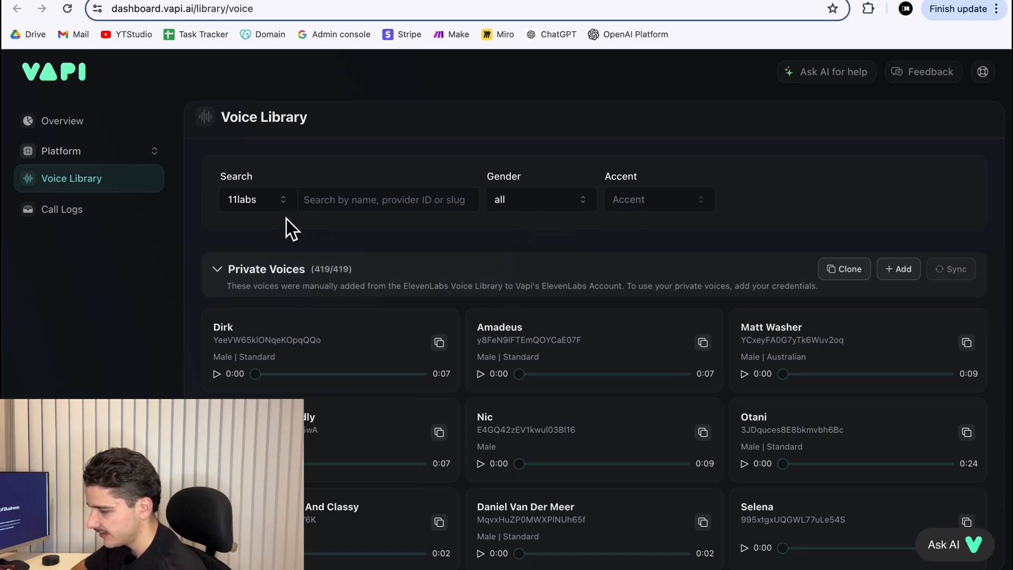
click(269, 207)
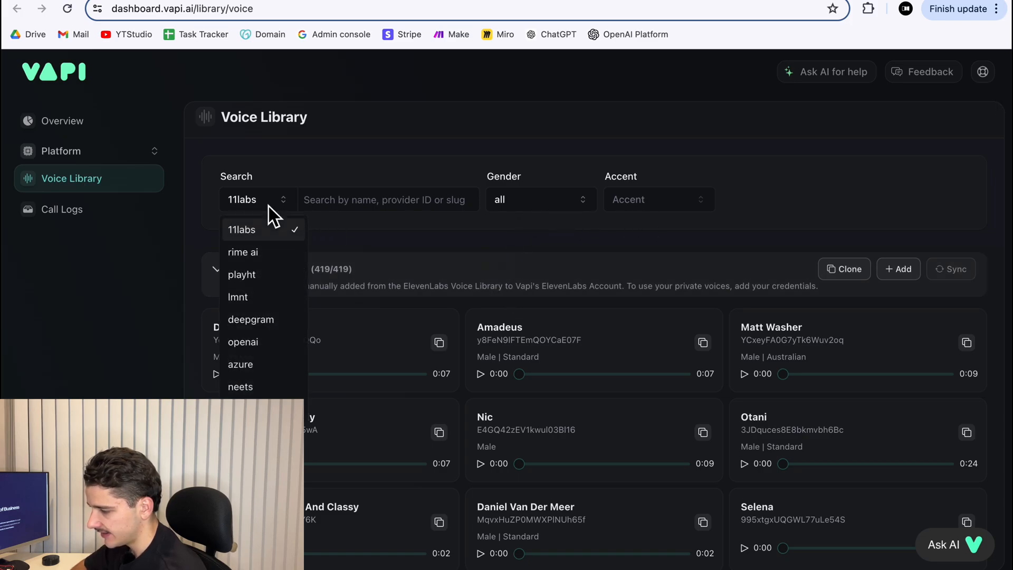
click(368, 227)
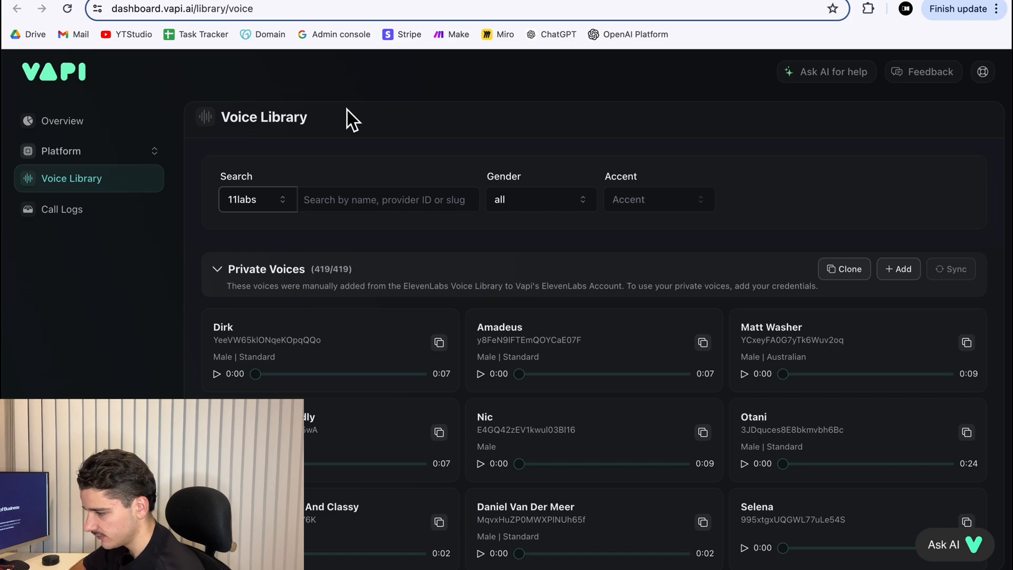
Return to the assistant, search its voices for "emily" and choose "Emily - Australian Female".
click(300, 1)
scroll(784, 335, down, 1)
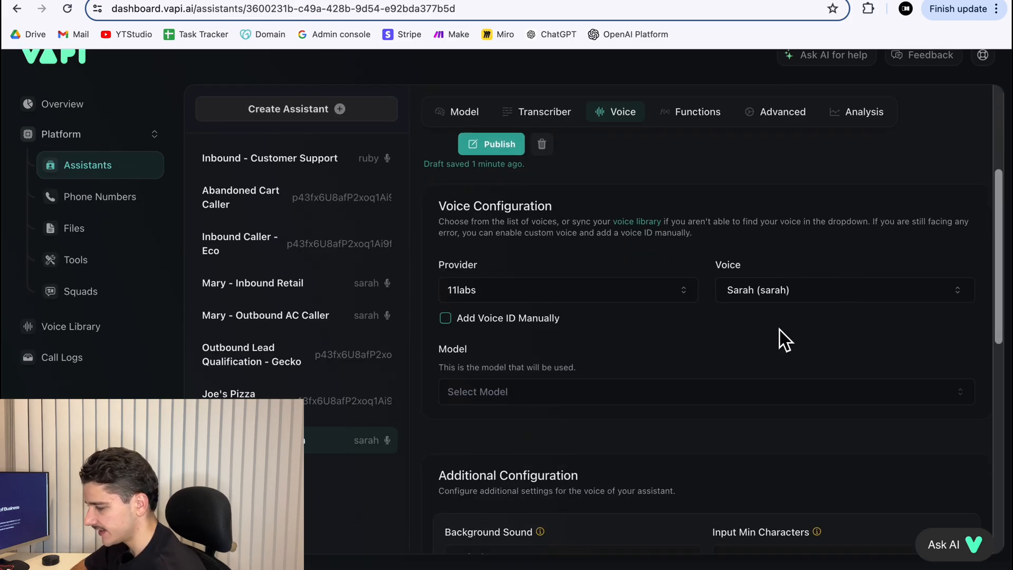
scroll(773, 337, up, 1)
click(774, 337)
text(emily)
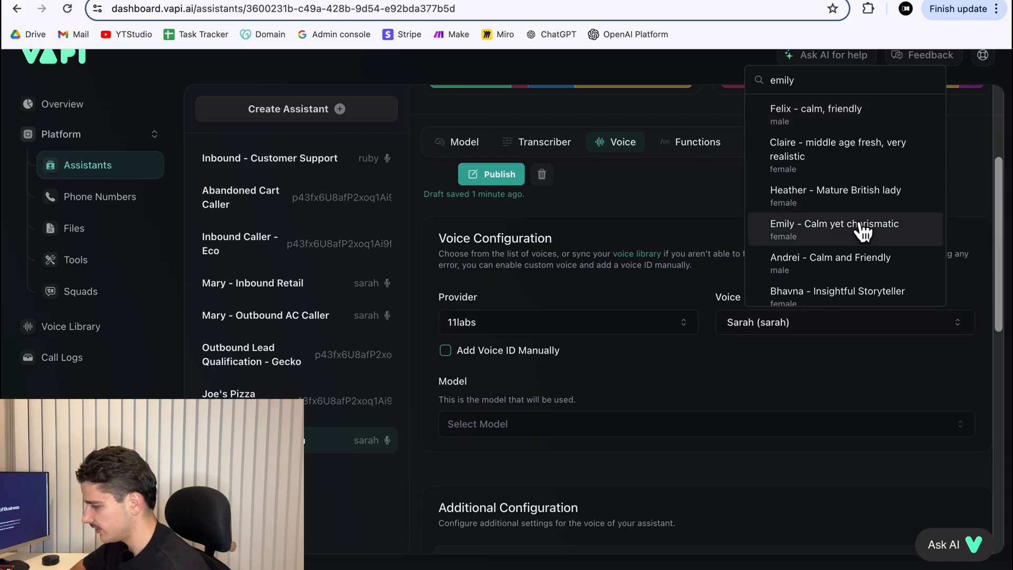
scroll(861, 245, down, 3)
scroll(865, 252, down, 5)
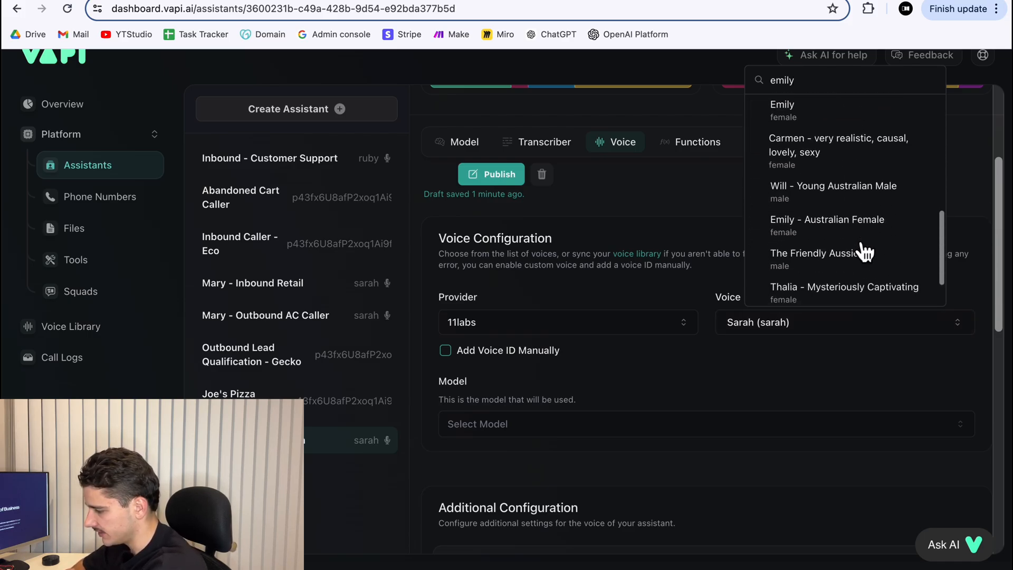
click(845, 242)
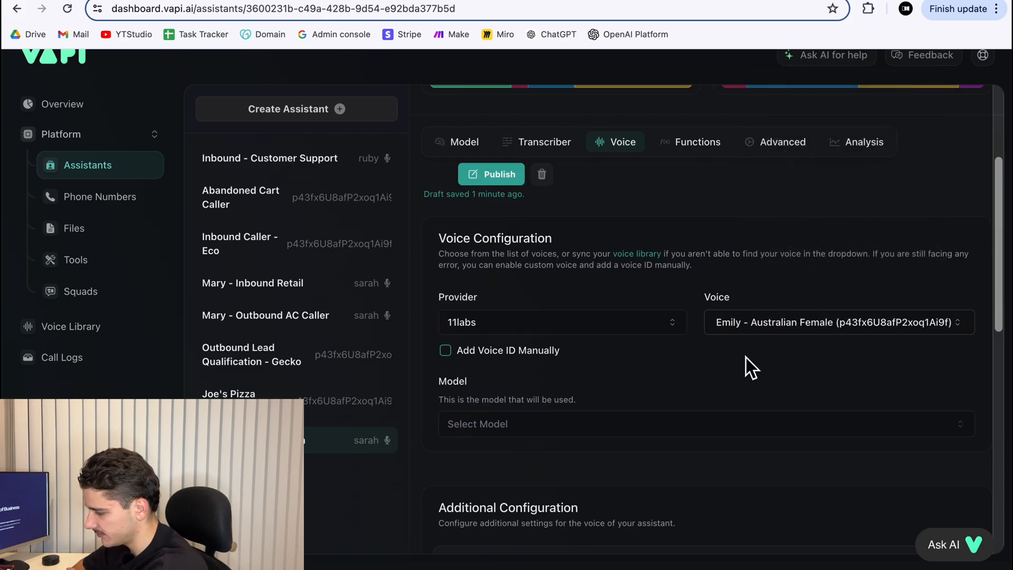
Set the voice model to Eleven Turbo V2.5 (Prototype).
scroll(746, 357, down, 1)
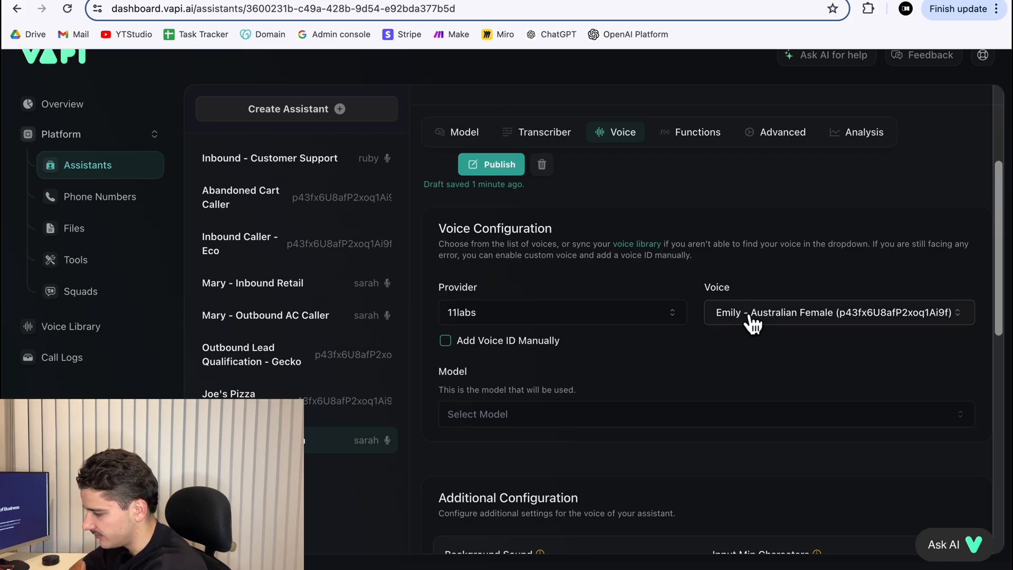
scroll(708, 301, down, 3)
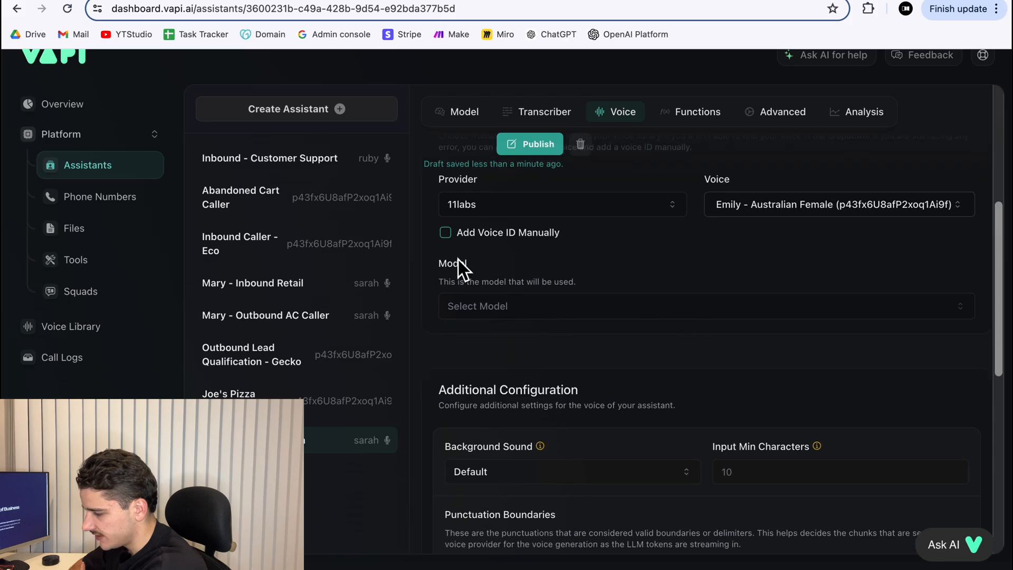
click(549, 313)
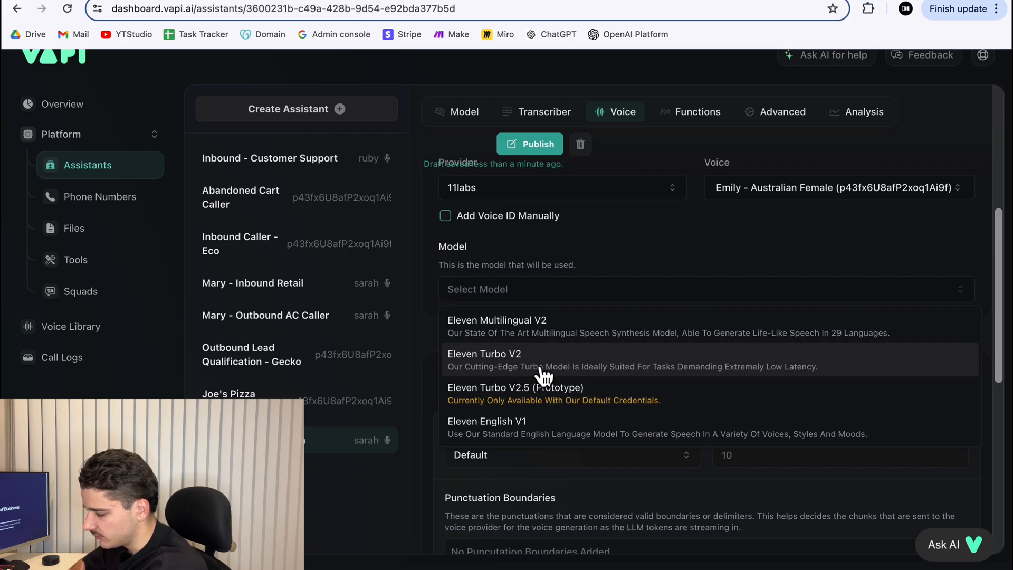
click(522, 404)
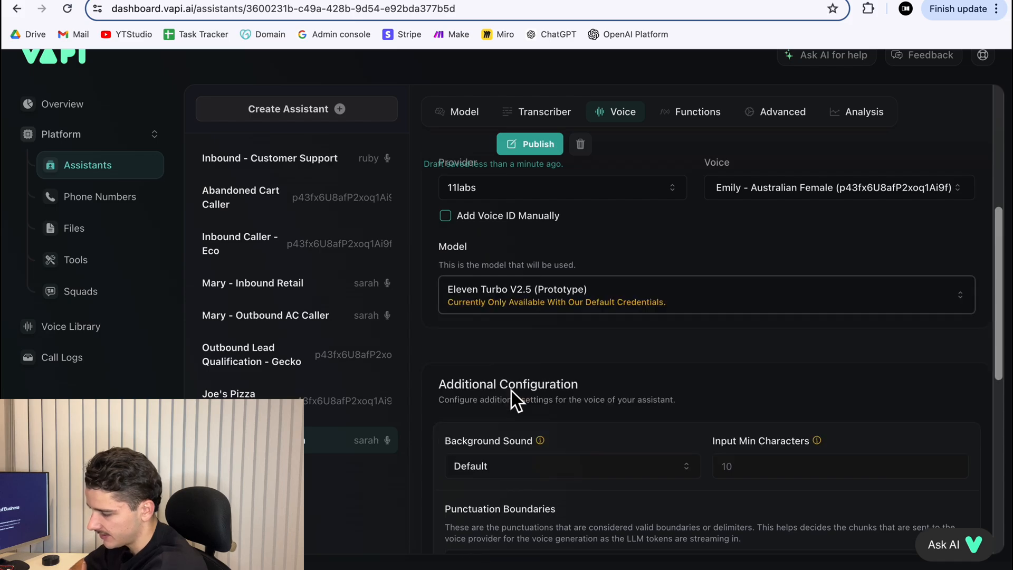
Review the additional voice settings for background sound, punctuation boundaries, filler injection and backchanneling.
scroll(652, 391, down, 2)
scroll(623, 369, down, 2)
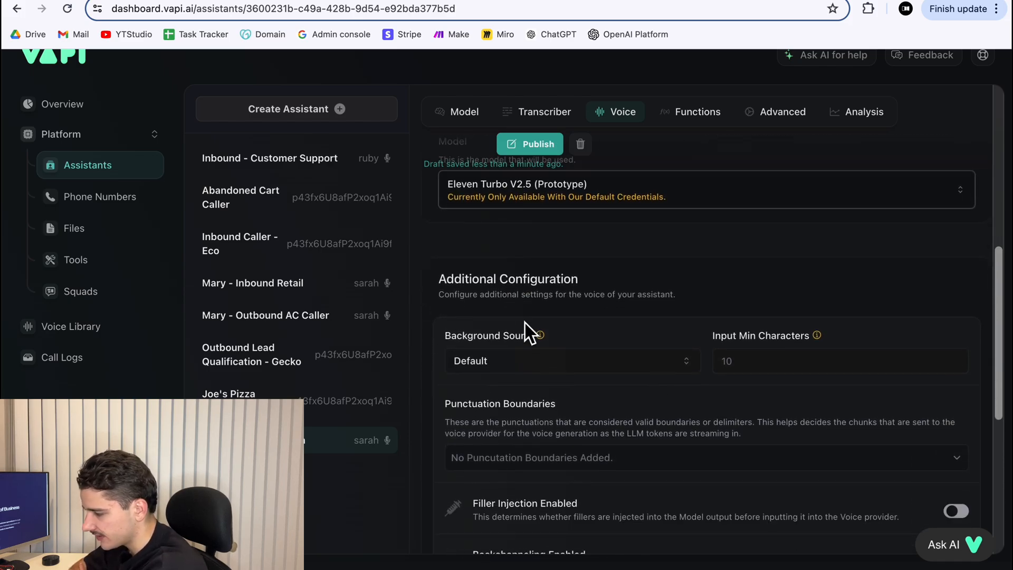
scroll(667, 344, down, 2)
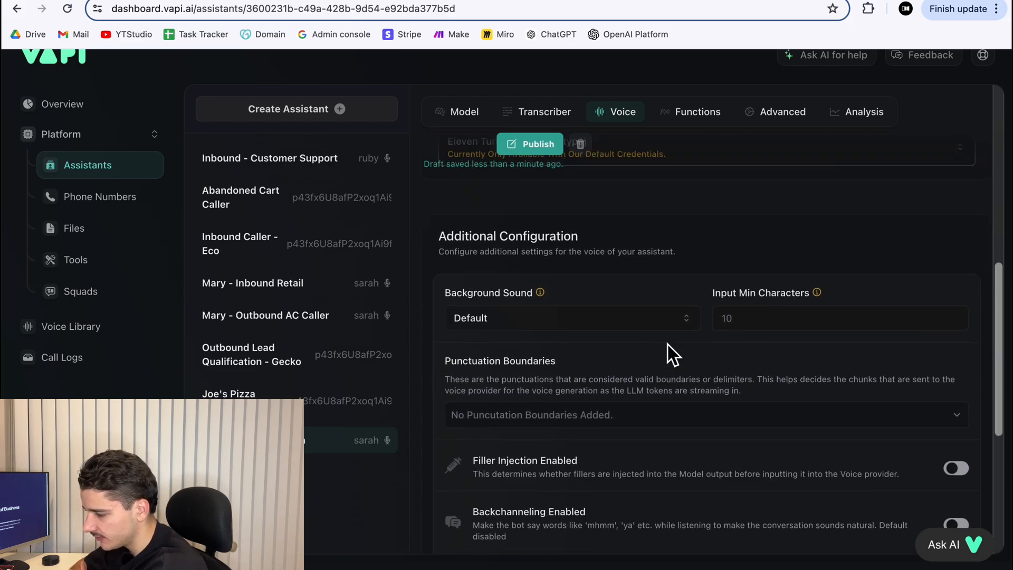
scroll(578, 279, down, 1)
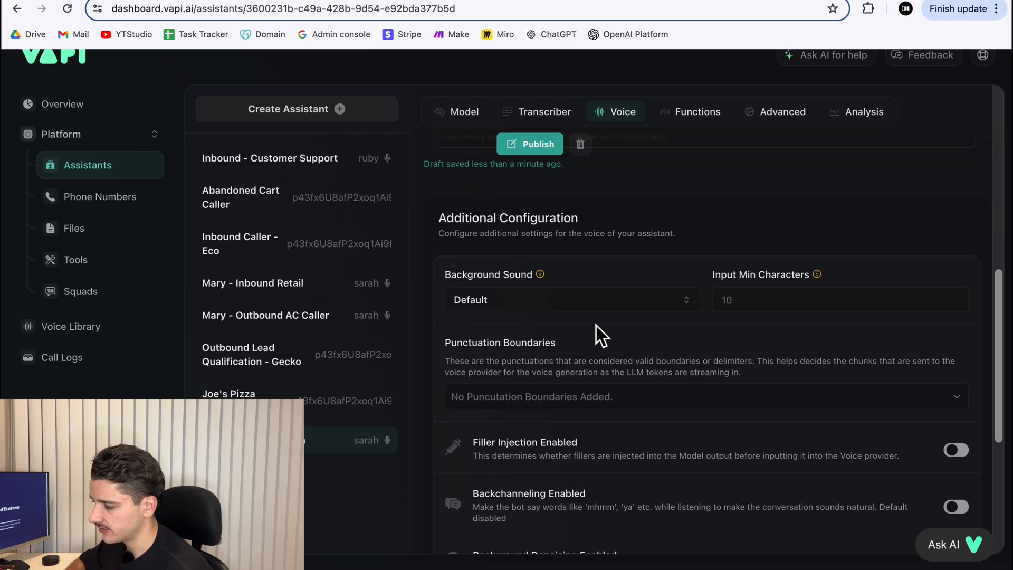
Set the voice's background sound to Office and add the full-width full stop, full-width comma, period, exclamation mark and question mark as punctuation boundaries.
click(581, 306)
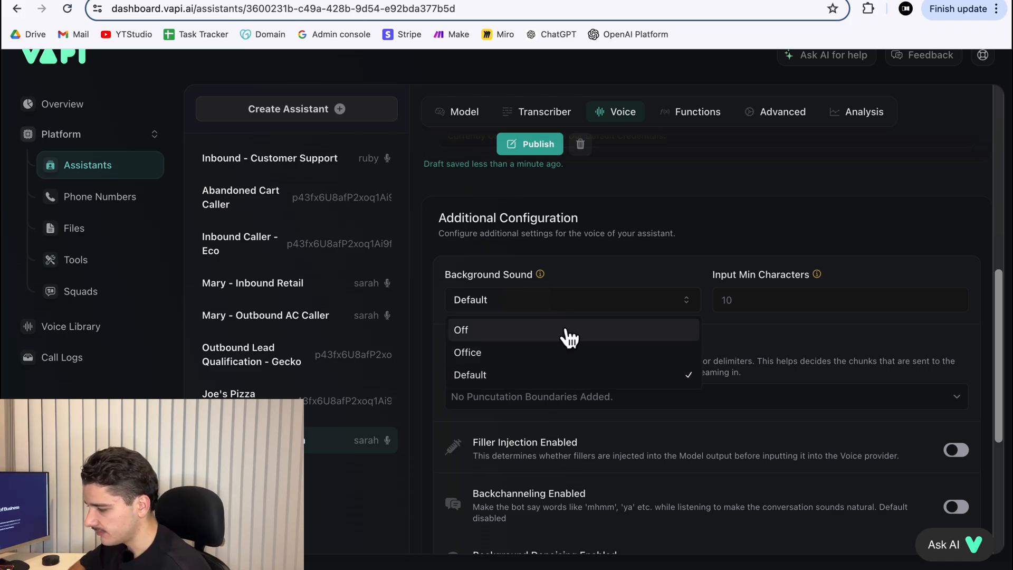
click(517, 354)
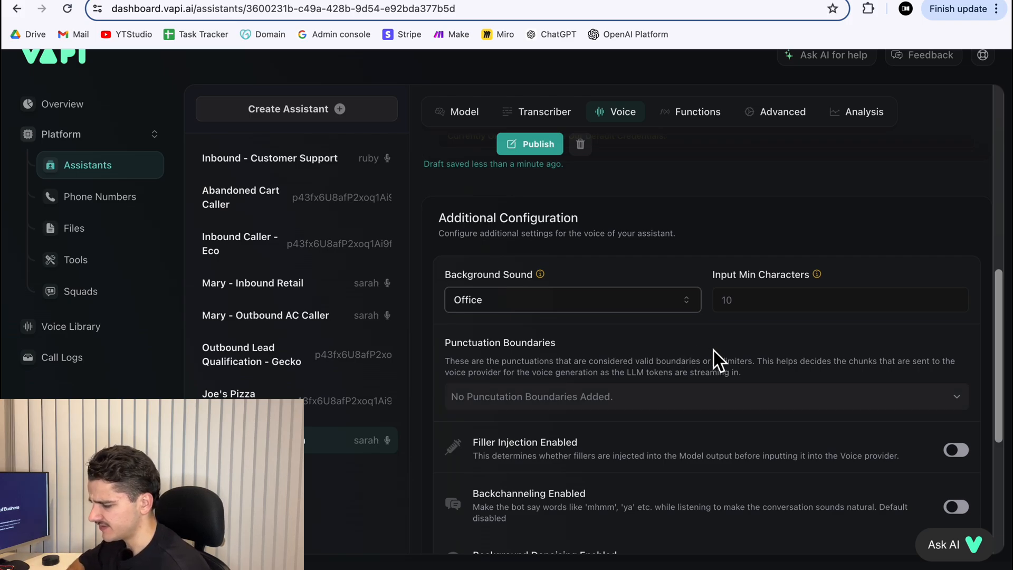
scroll(713, 350, down, 2)
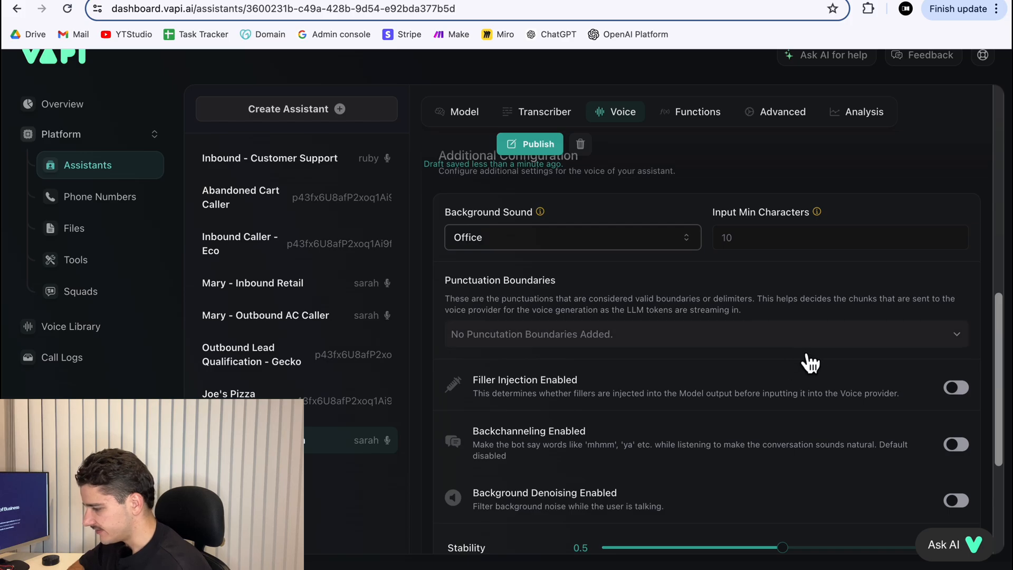
scroll(807, 362, down, 1)
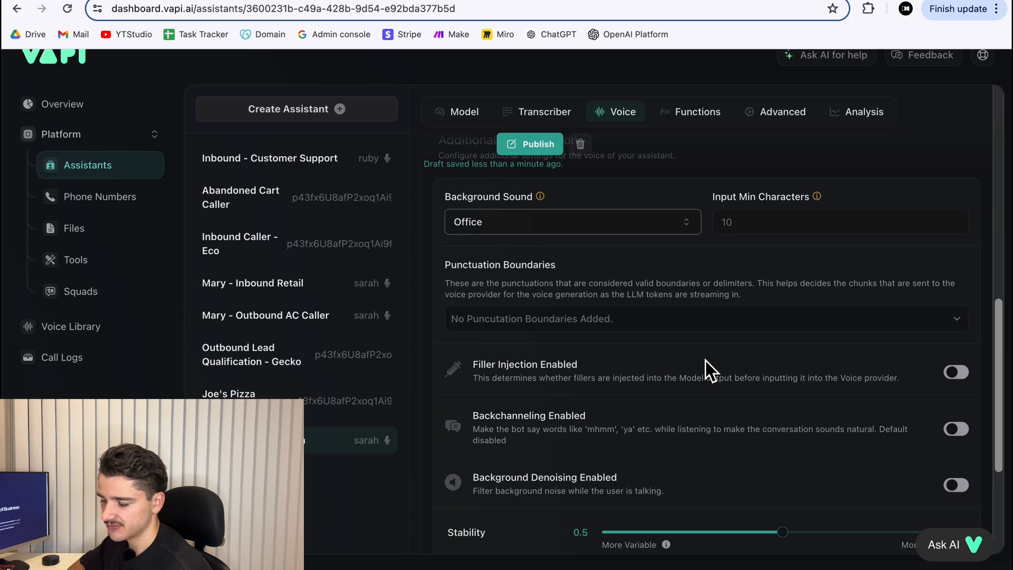
click(628, 318)
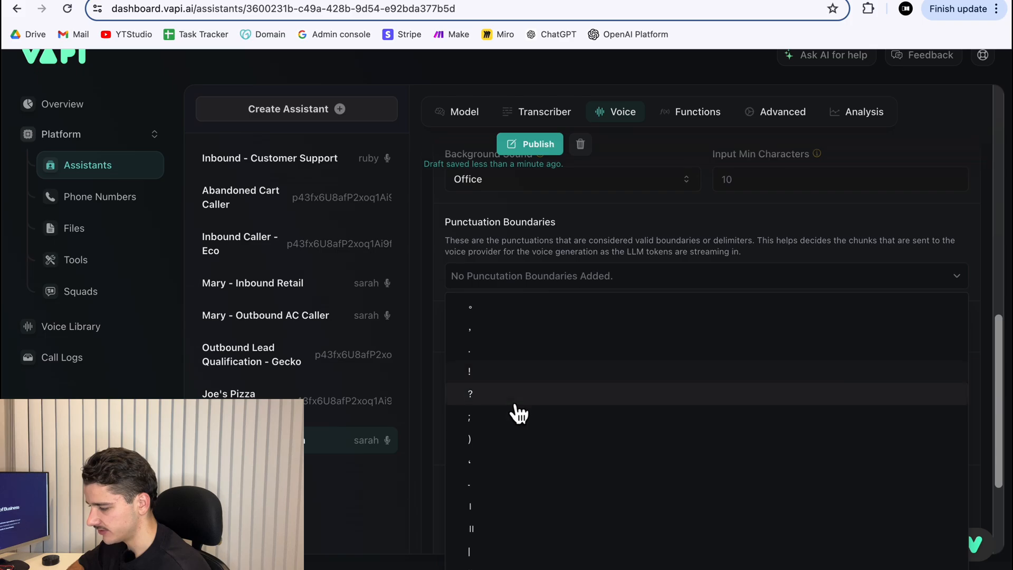
click(586, 308)
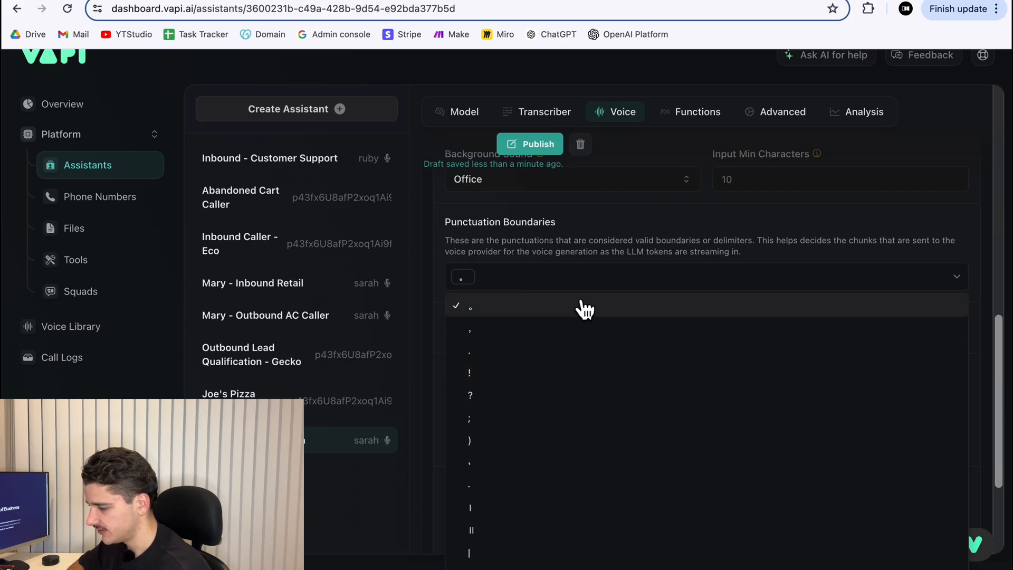
click(548, 329)
click(542, 351)
click(536, 373)
click(529, 399)
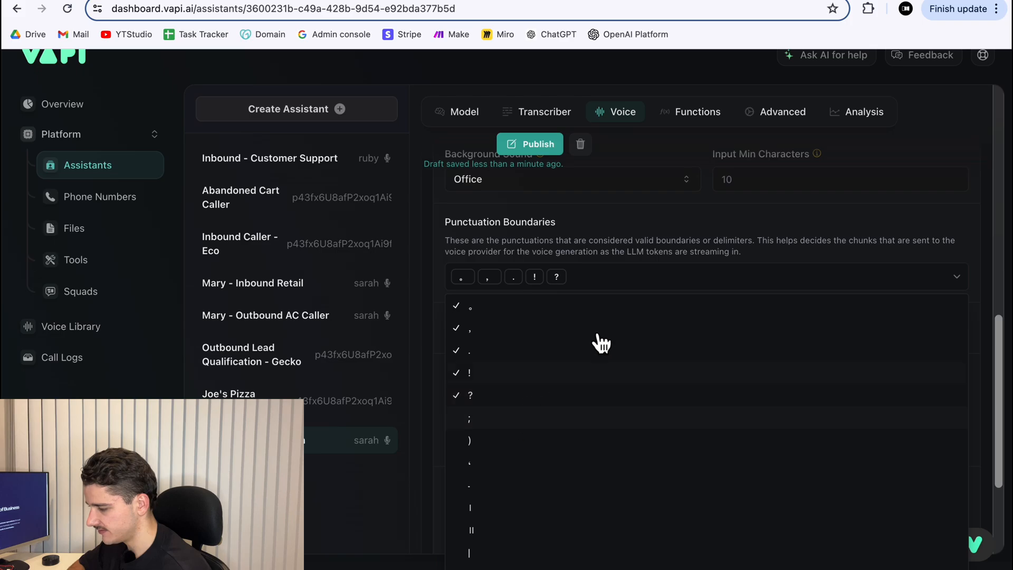
click(744, 229)
Examine the filler injection and backchanneling options and their descriptions in the additional voice configuration.
scroll(617, 324, down, 3)
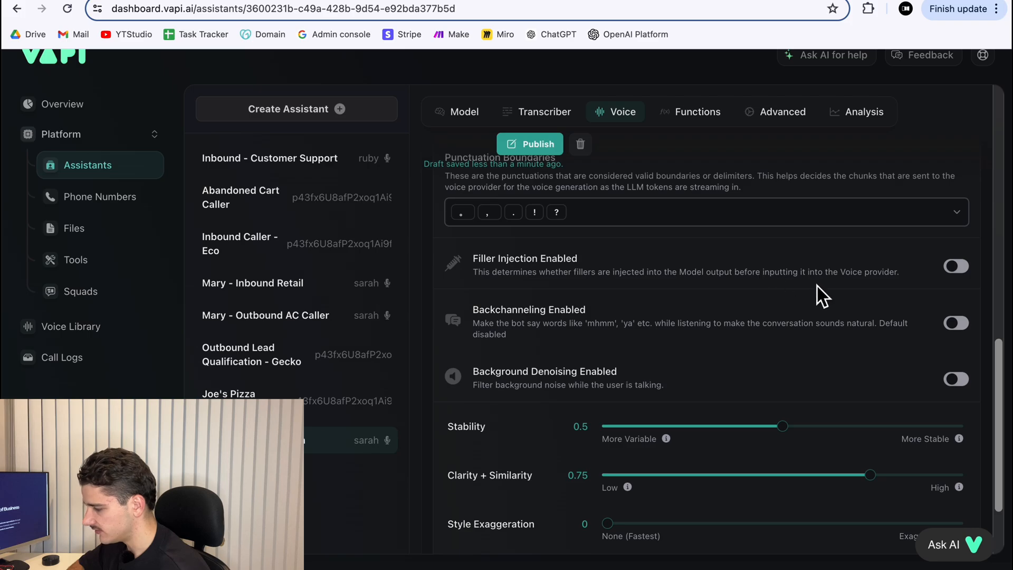
drag(797, 275, 873, 275)
click(872, 275)
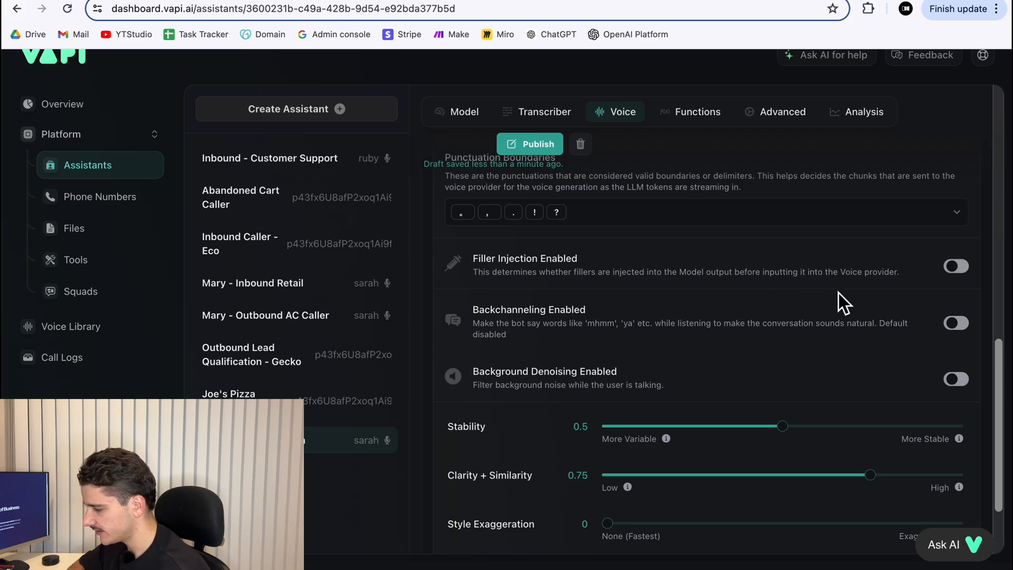
click(966, 275)
click(966, 275)
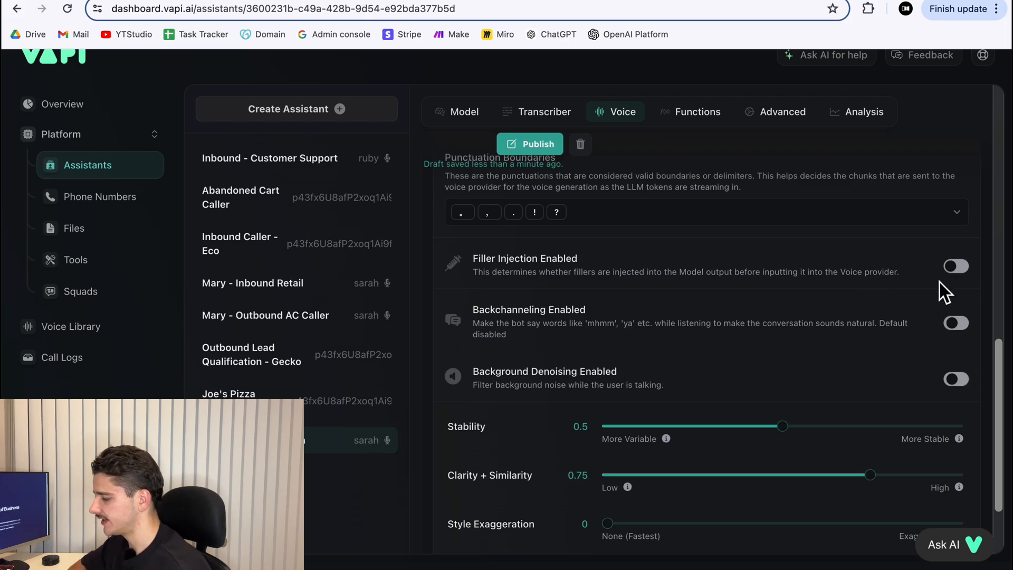
scroll(954, 305, down, 1)
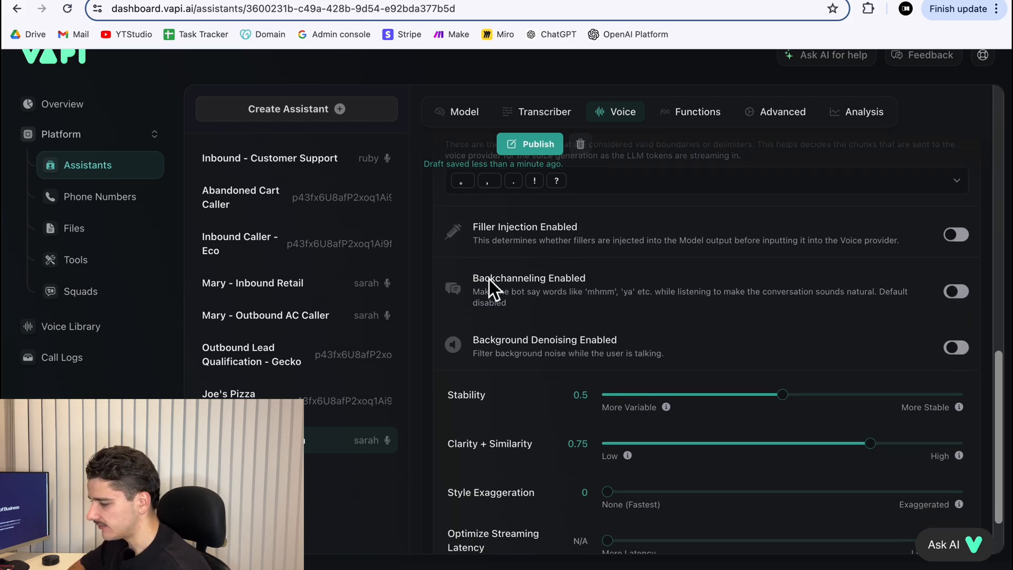
drag(583, 296, 638, 294)
click(626, 294)
double_click(601, 294)
click(630, 300)
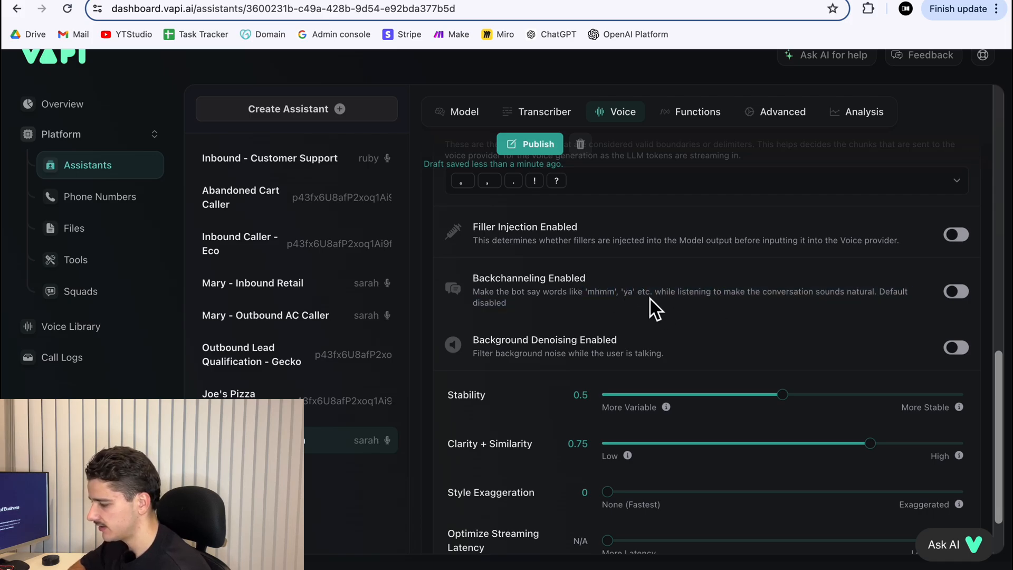
click(643, 295)
Review the chosen voice, model, background sound and punctuation boundaries, and the background denoising option.
scroll(686, 296, up, 3)
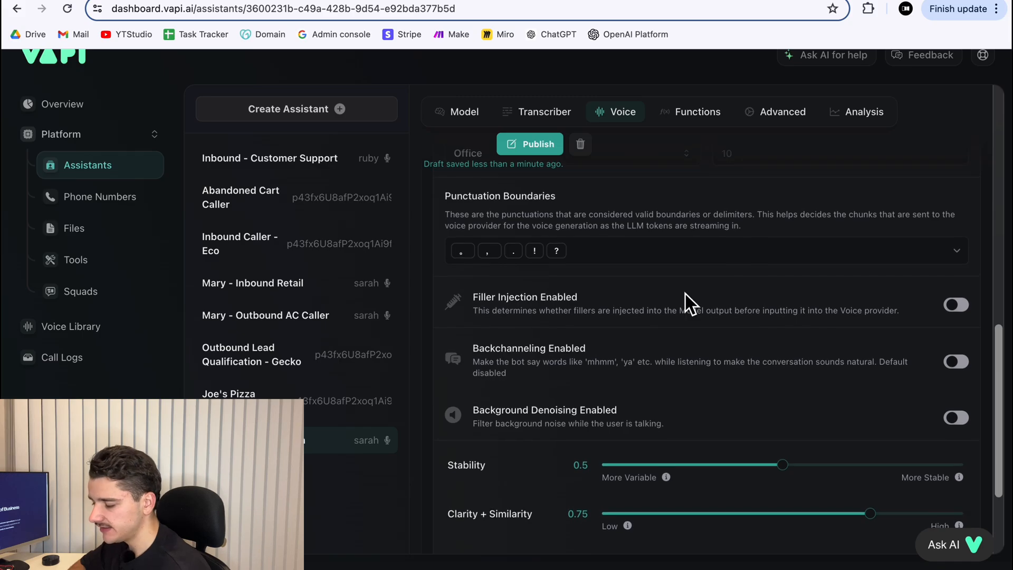
scroll(685, 293, up, 4)
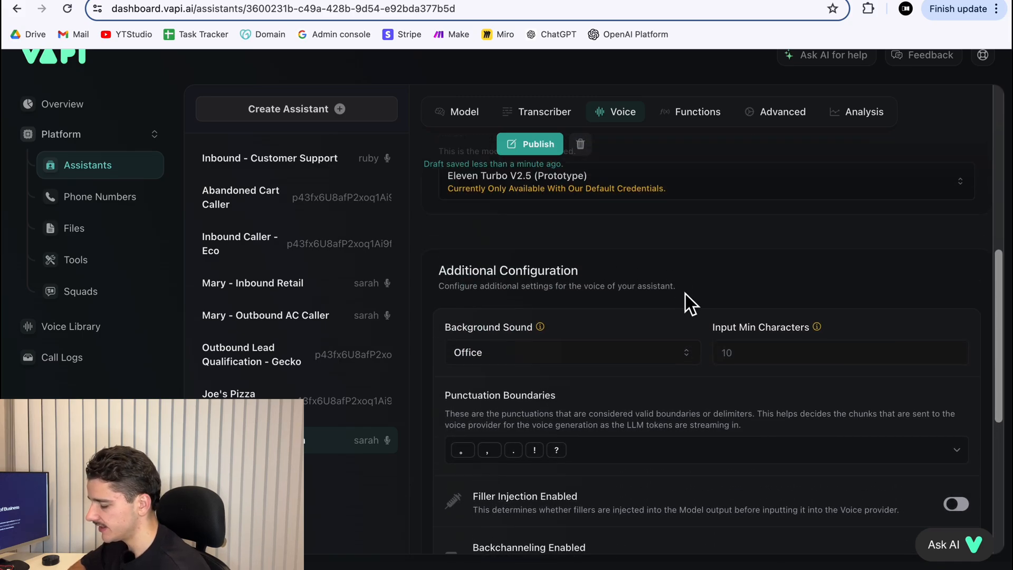
scroll(685, 293, up, 1)
scroll(688, 295, down, 5)
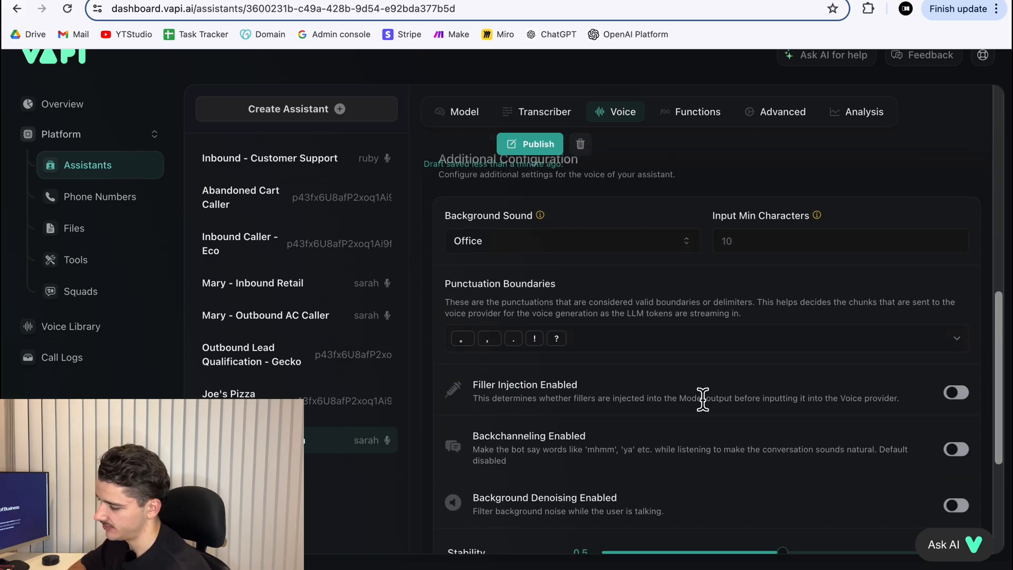
scroll(702, 400, down, 1)
scroll(702, 400, up, 5)
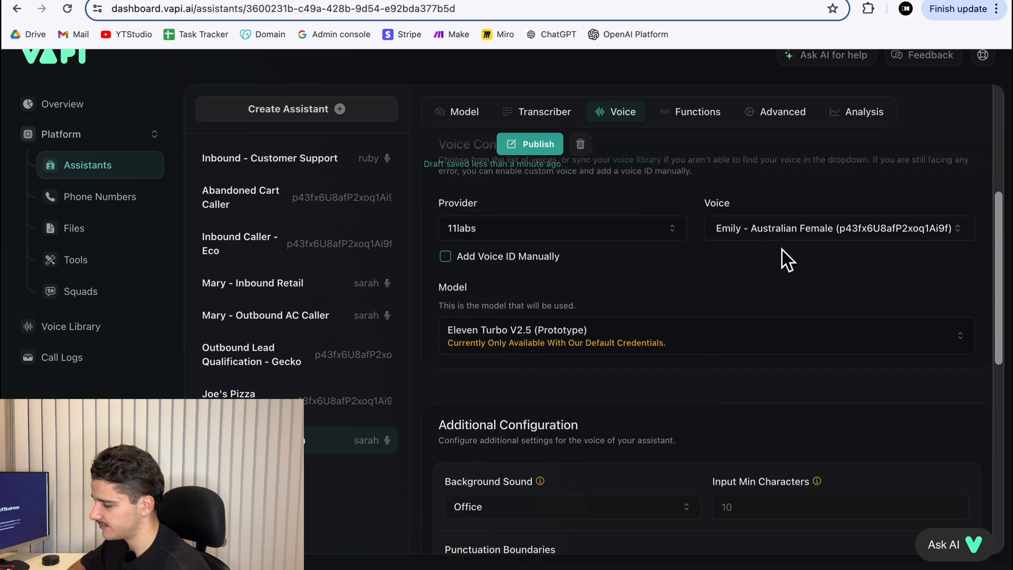
scroll(752, 298, down, 7)
scroll(752, 297, up, 8)
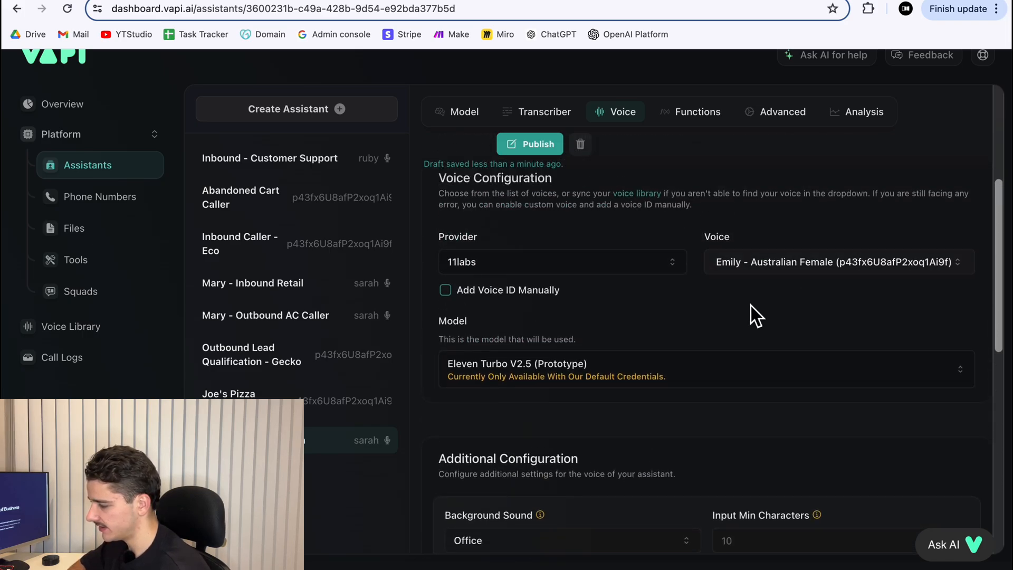
scroll(765, 327, down, 4)
scroll(780, 353, down, 5)
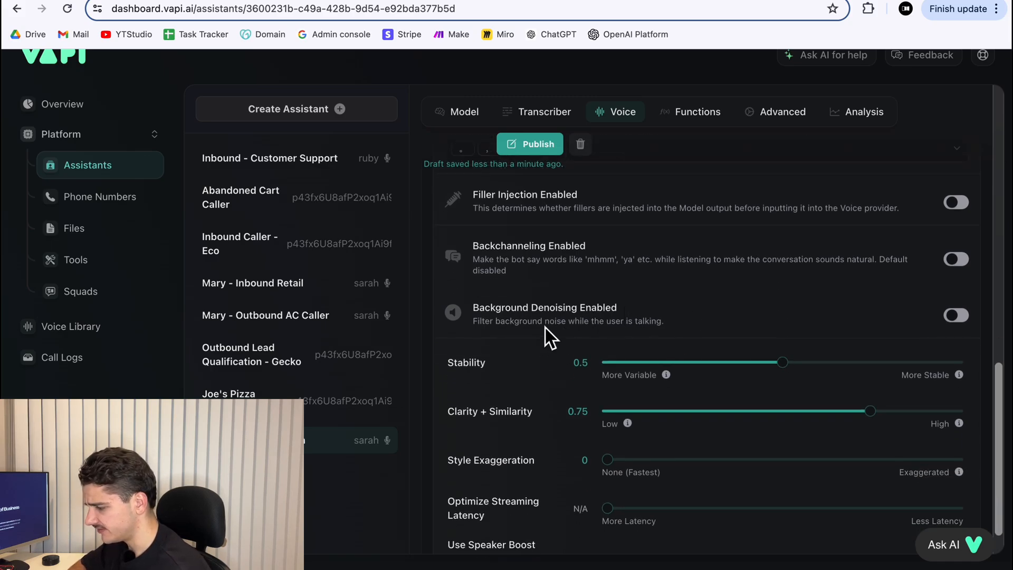
Set the voice's style exaggeration to 0.4 and its streaming latency optimization to 2.
scroll(729, 349, down, 1)
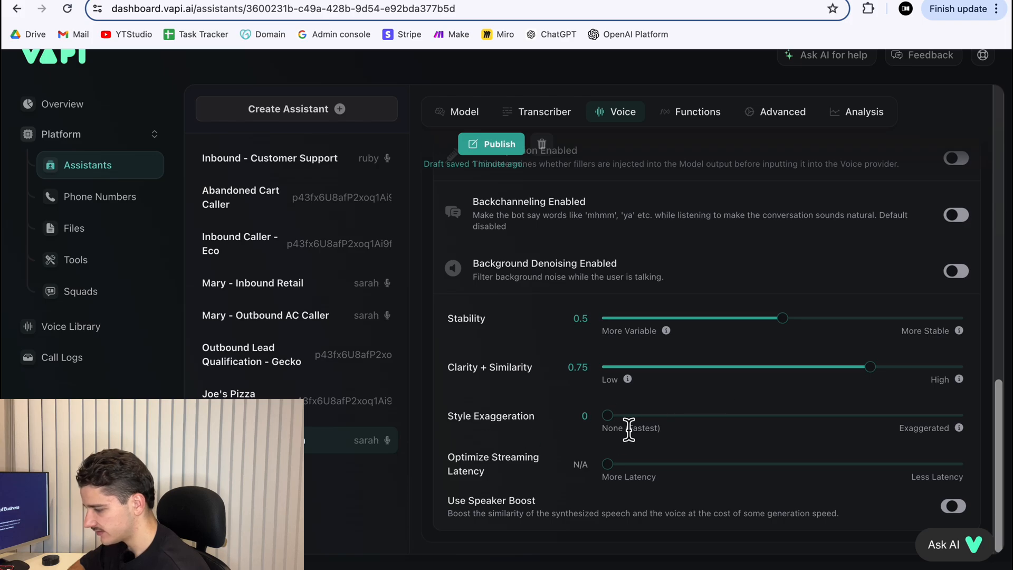
drag(619, 426, 773, 441)
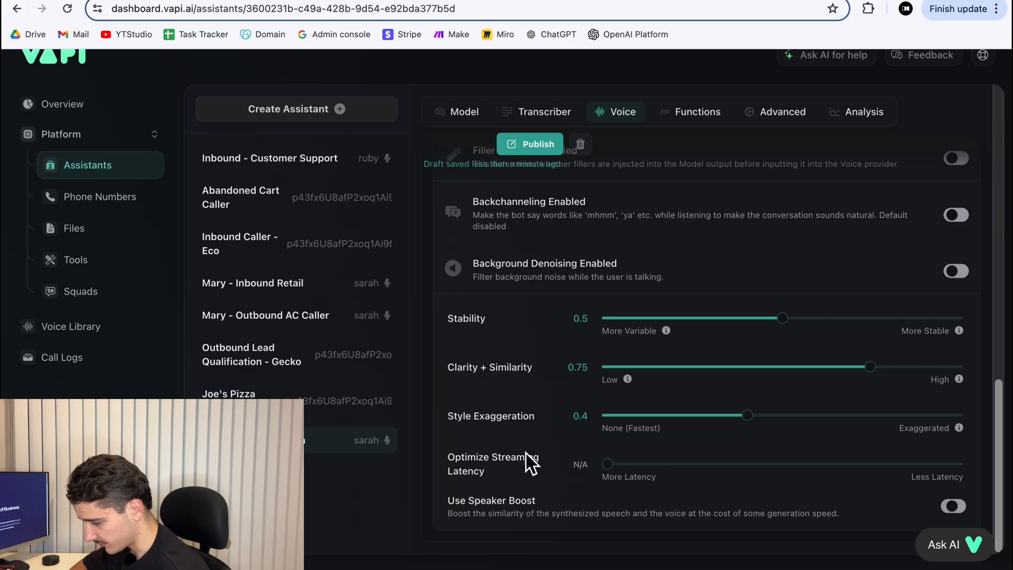
drag(762, 467, 698, 482)
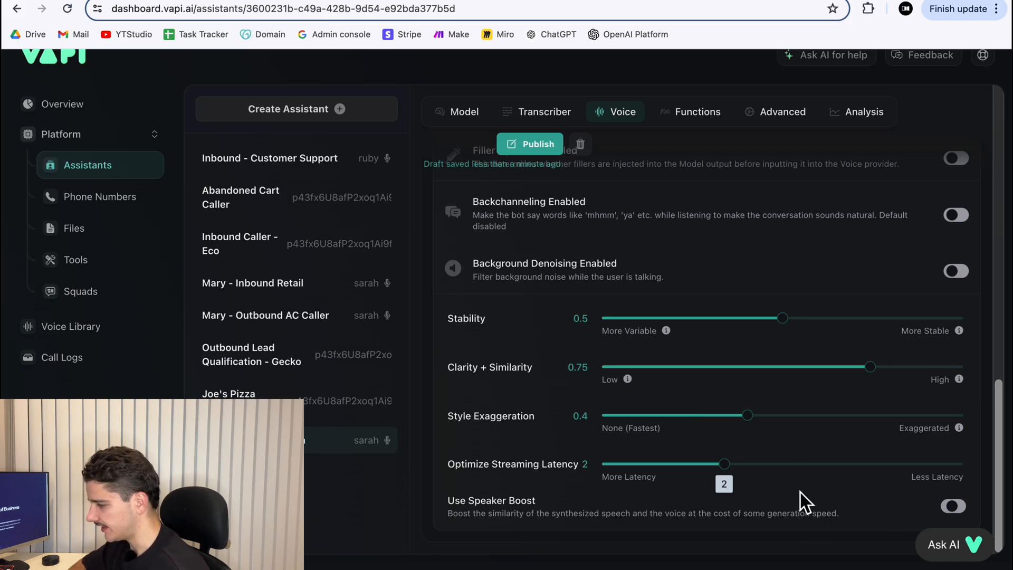
Publish the assistant with its updated voice settings.
scroll(800, 492, up, 2)
scroll(655, 312, up, 3)
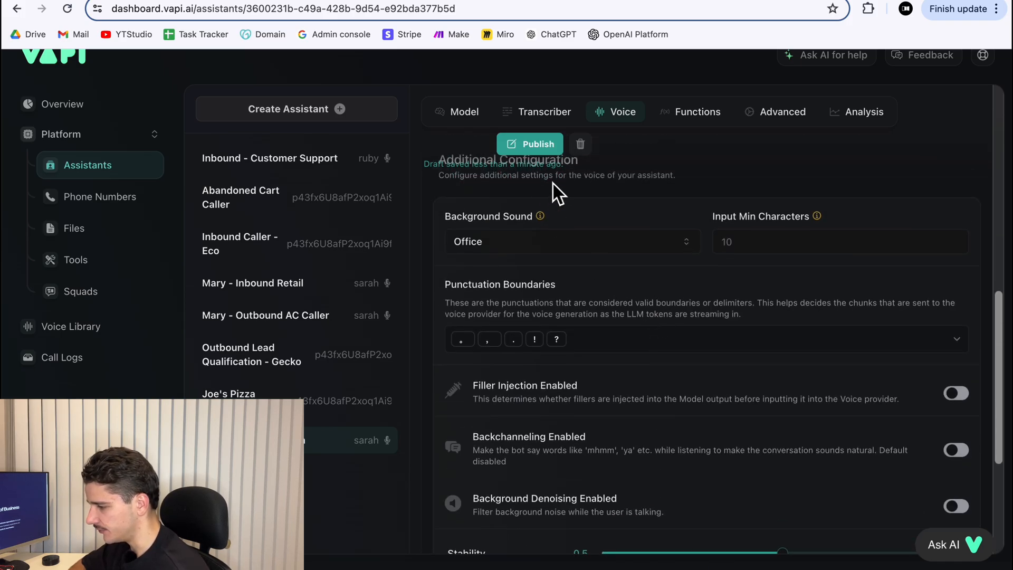
click(507, 144)
scroll(647, 235, up, 5)
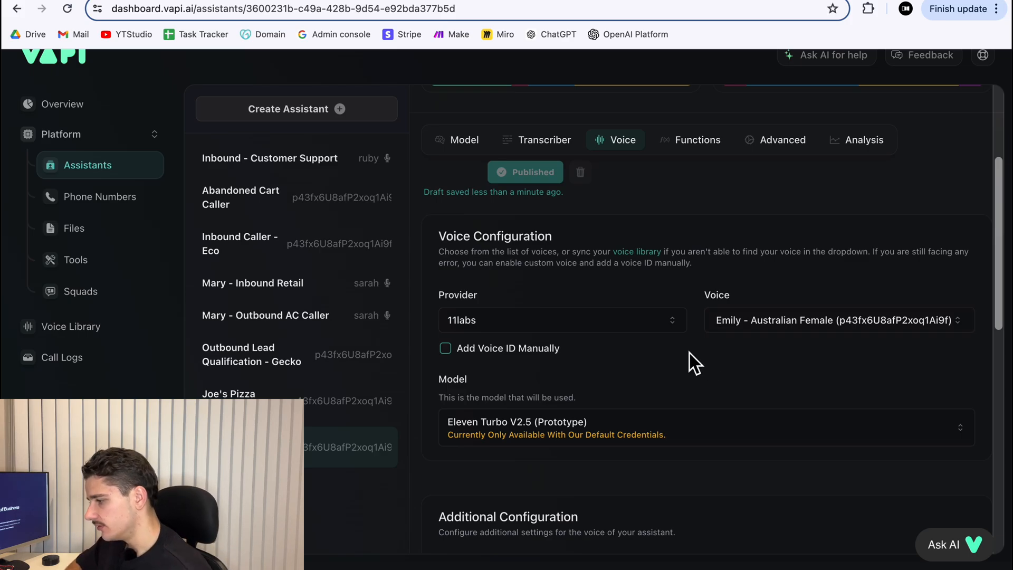
scroll(725, 360, down, 3)
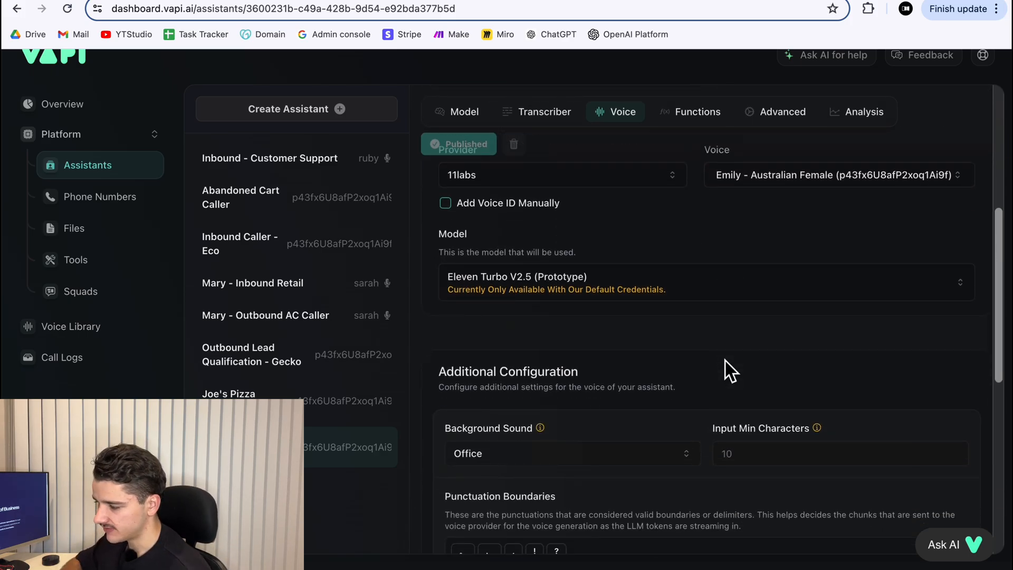
In the assistant's advanced pipeline configuration, set the response delay to 1 second.
scroll(726, 360, up, 5)
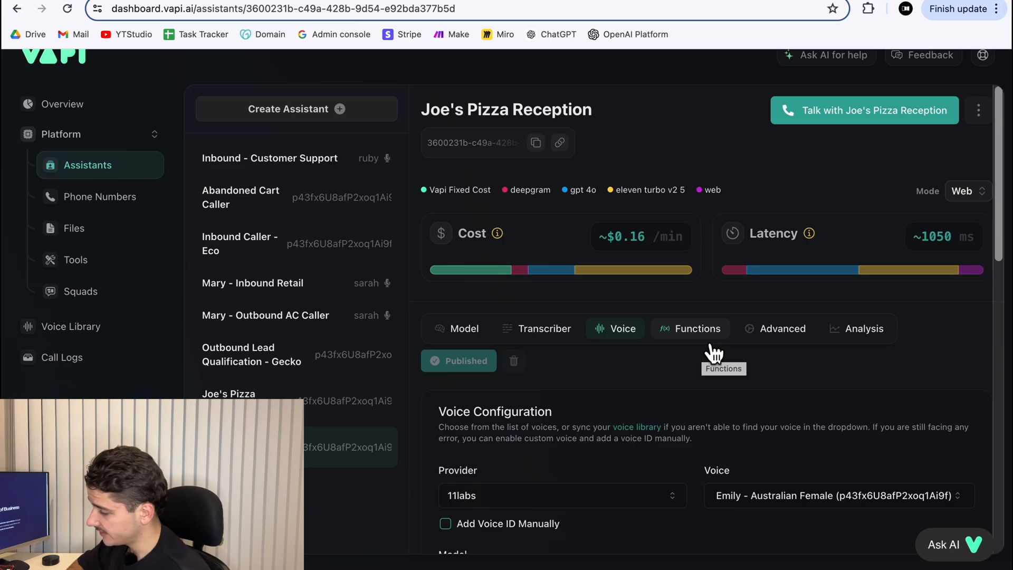
click(776, 338)
scroll(730, 457, down, 4)
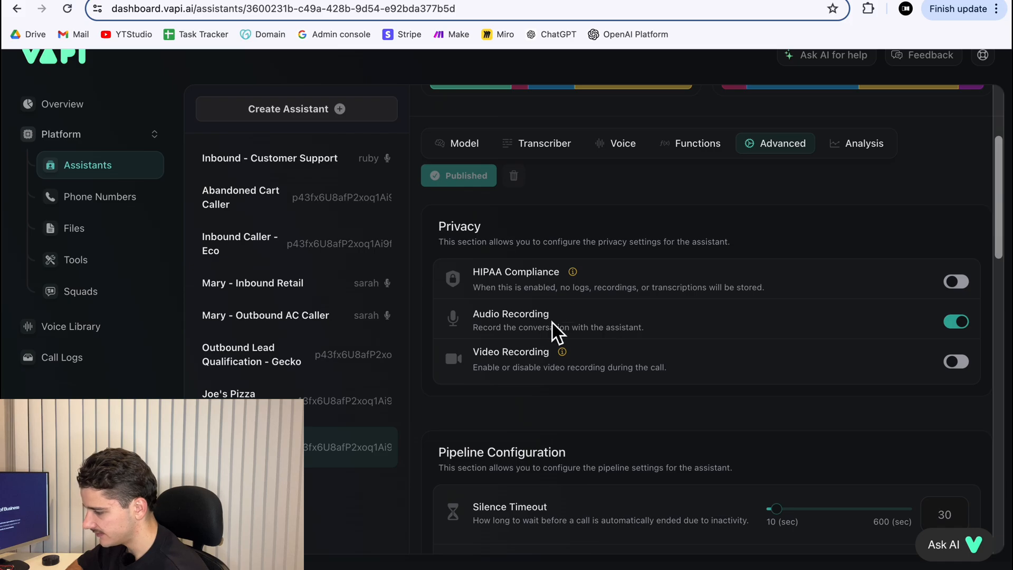
scroll(581, 374, down, 4)
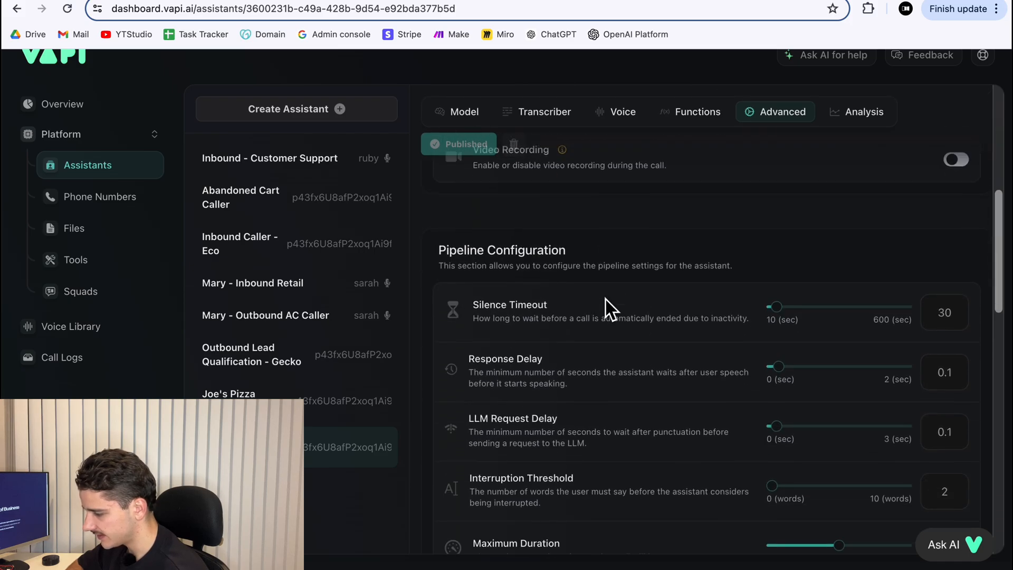
scroll(601, 284, down, 1)
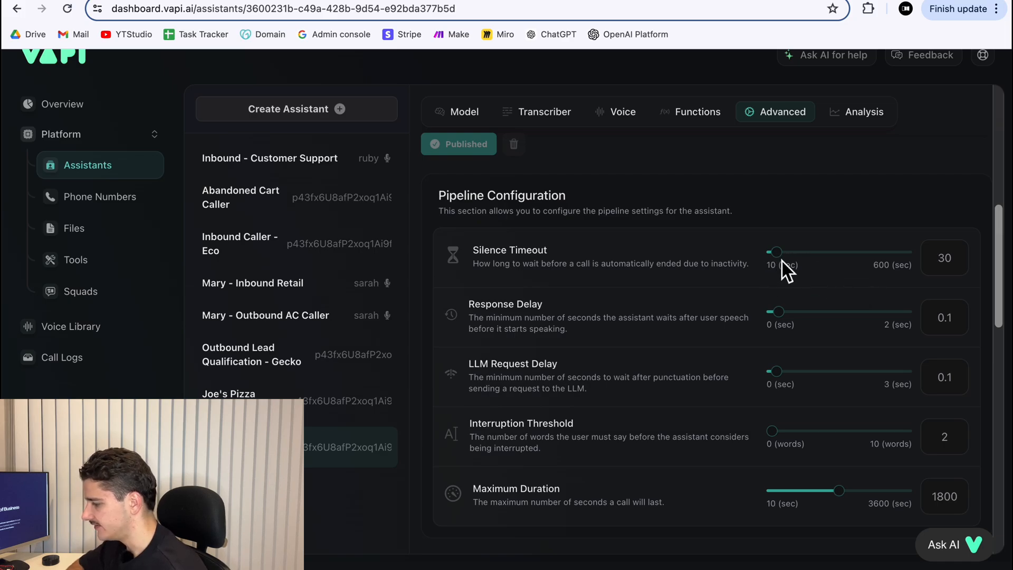
scroll(806, 271, down, 1)
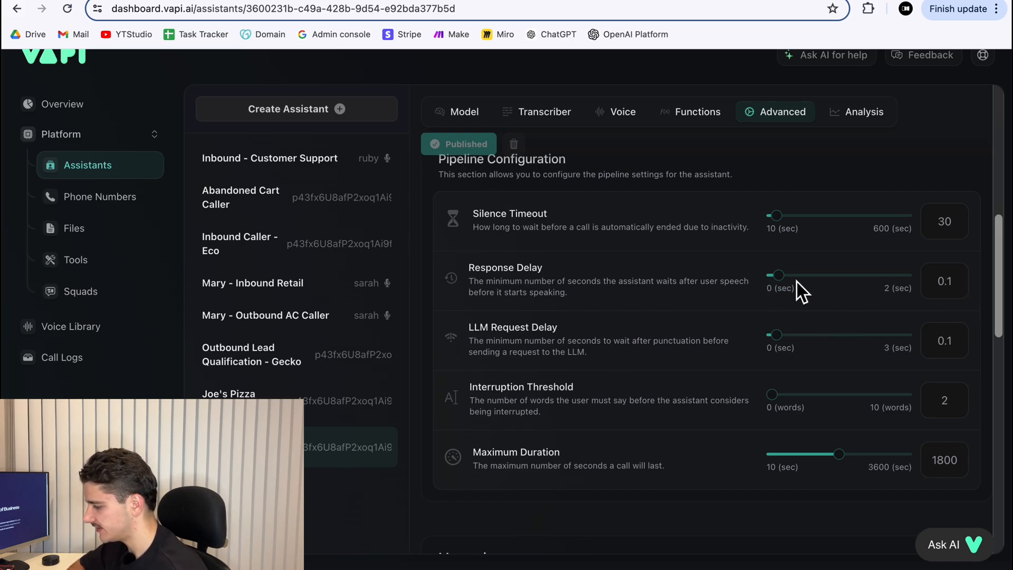
drag(778, 275, 839, 275)
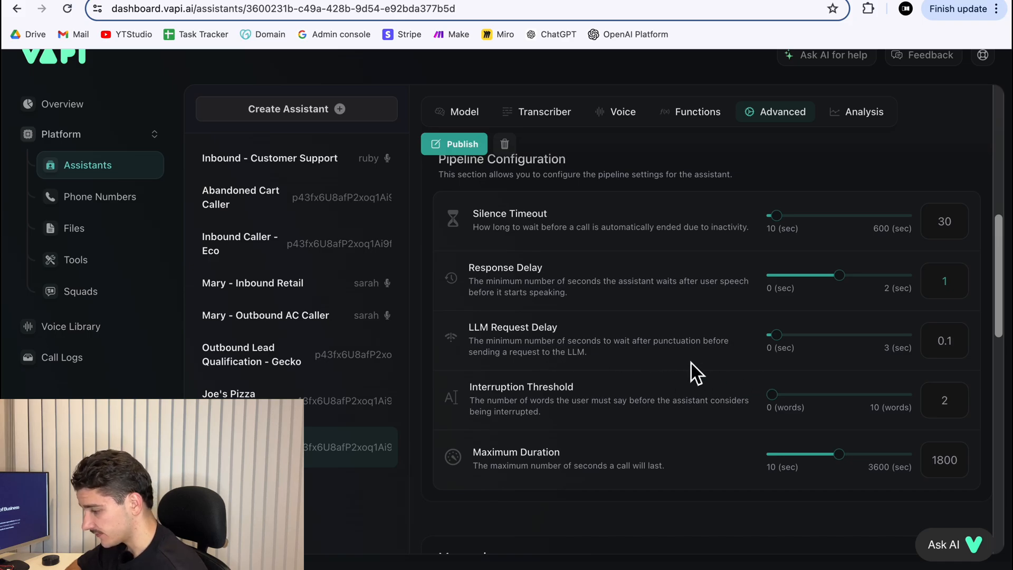
Read the LLM request delay description and set that delay to 0 seconds.
drag(655, 346, 700, 348)
click(700, 349)
drag(539, 350, 644, 350)
click(644, 349)
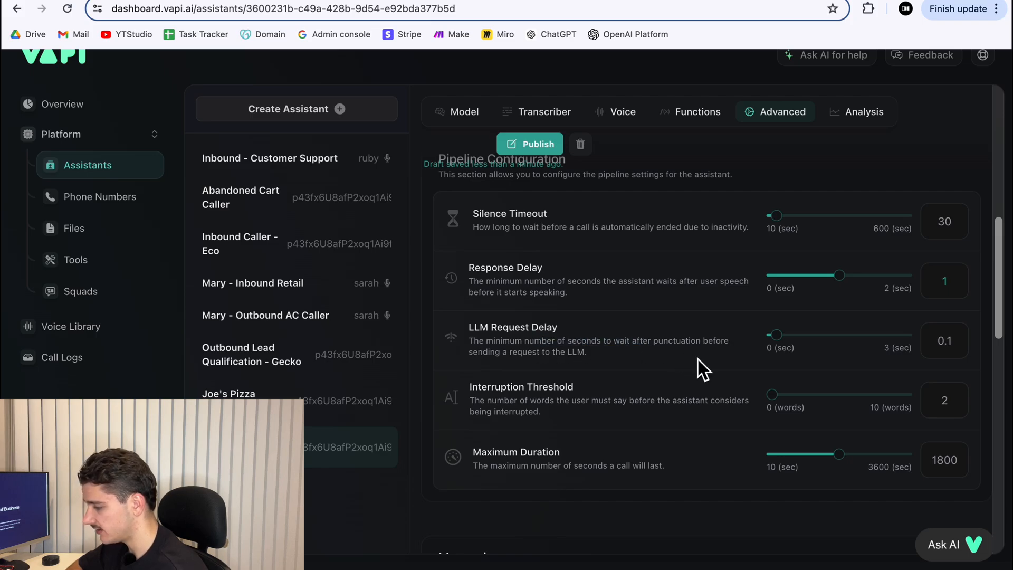
drag(778, 337, 772, 338)
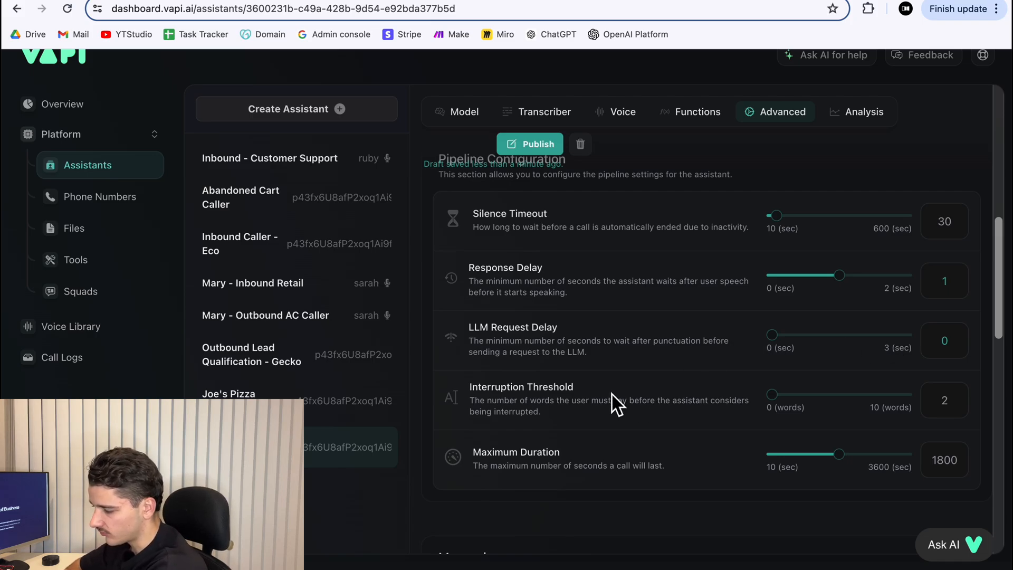
Set the interruption threshold to 2 words in the pipeline configuration.
scroll(606, 432, down, 1)
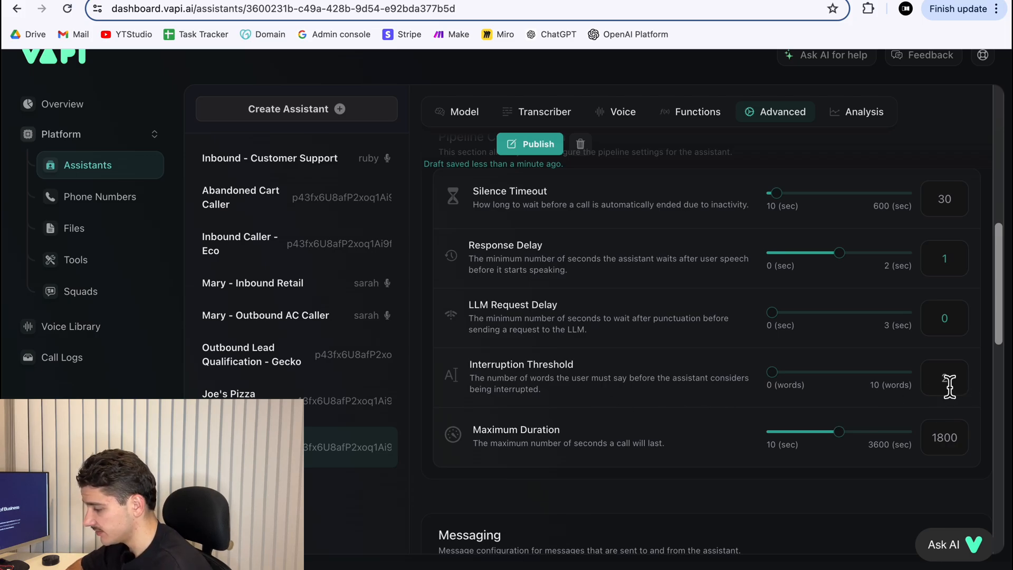
drag(773, 375, 812, 391)
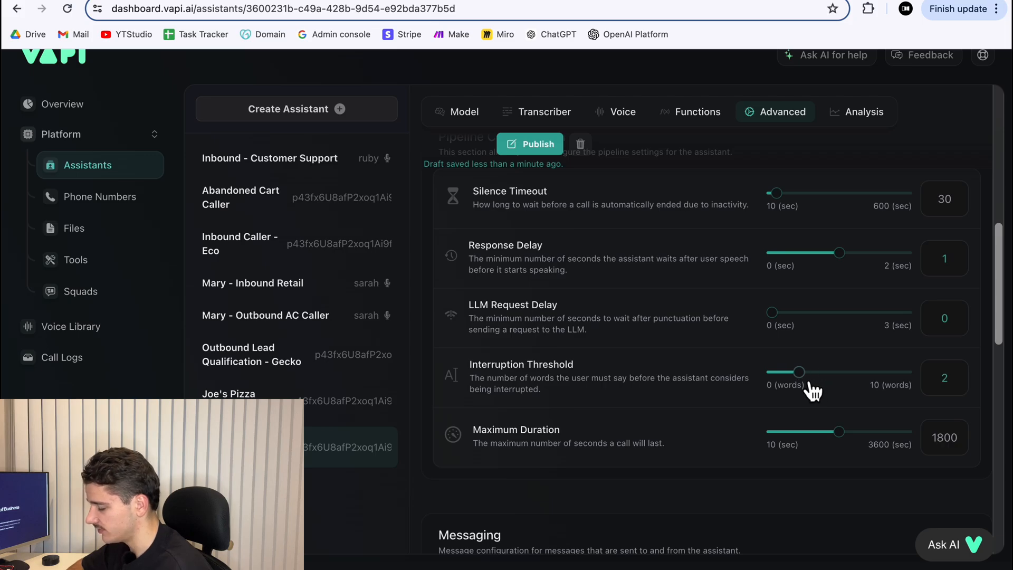
scroll(696, 385, down, 1)
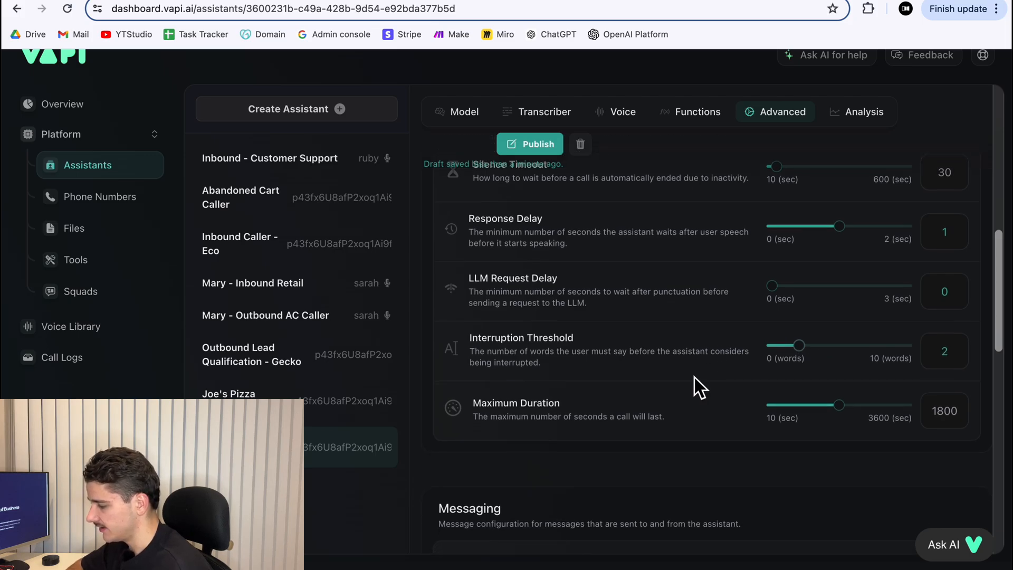
Examine the maximum call duration setting and the Server URL description in the assistant's messaging configuration.
scroll(713, 391, down, 3)
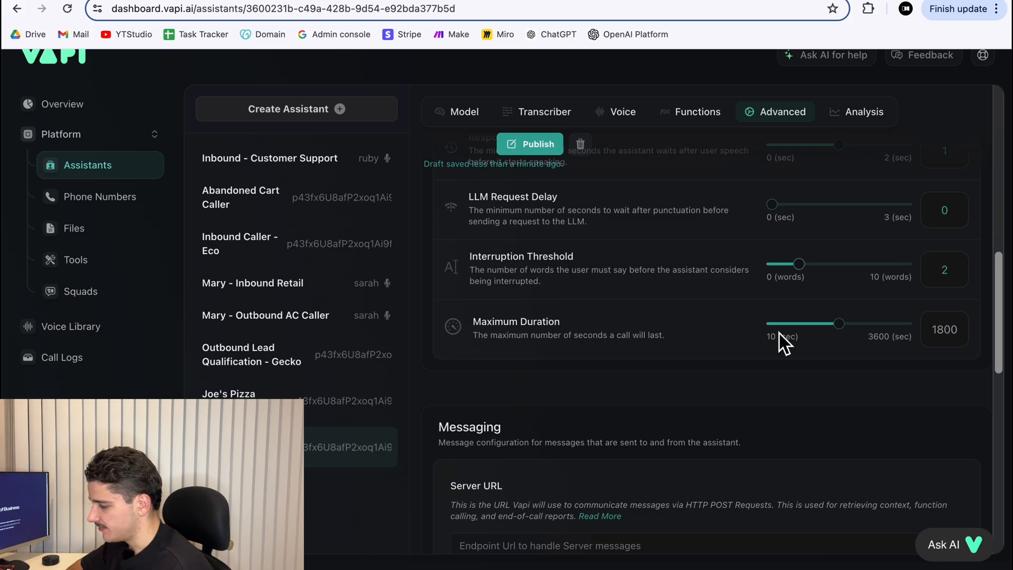
scroll(809, 384, down, 1)
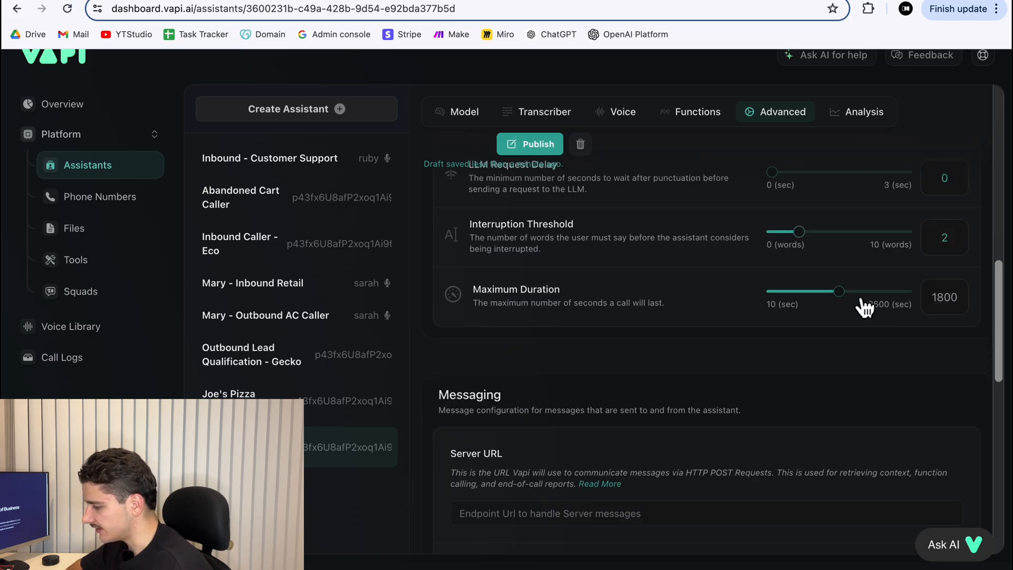
scroll(792, 362, down, 7)
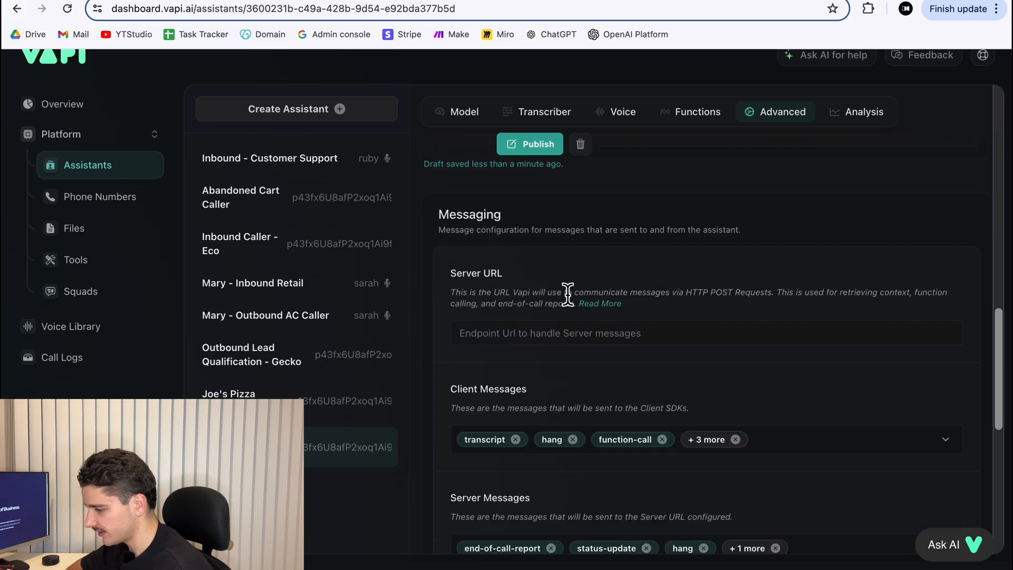
scroll(562, 293, down, 1)
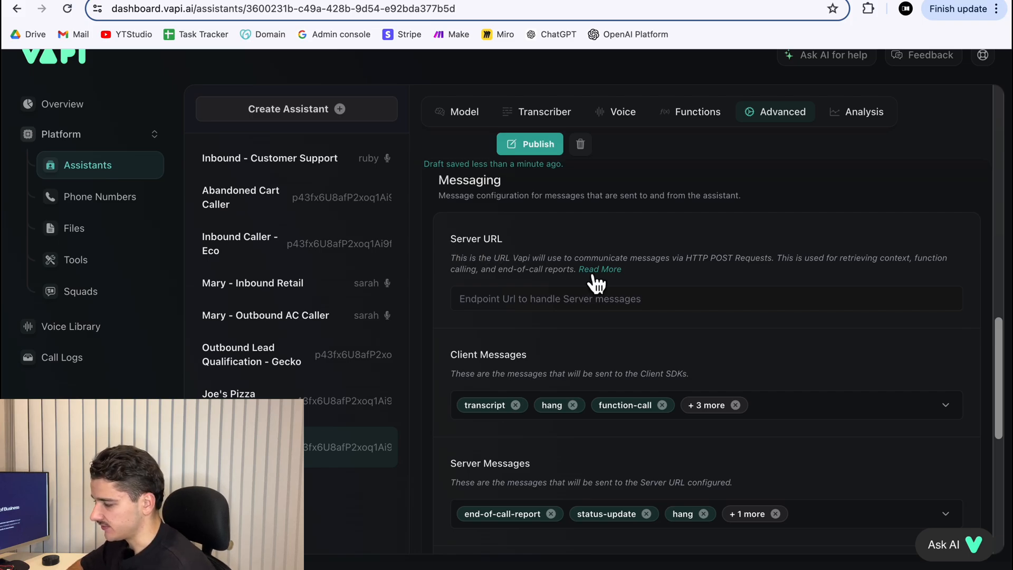
scroll(727, 279, down, 1)
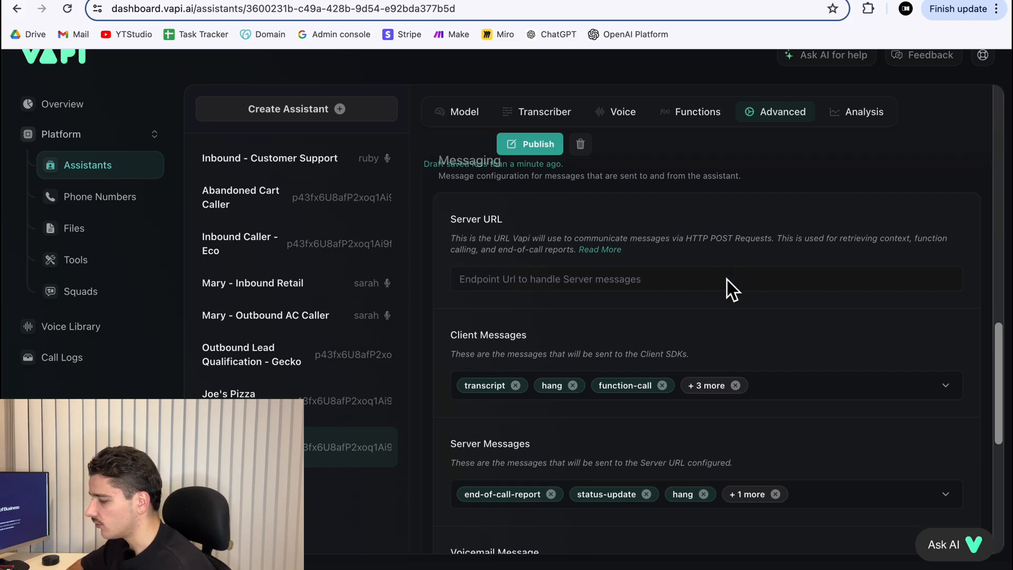
click(669, 279)
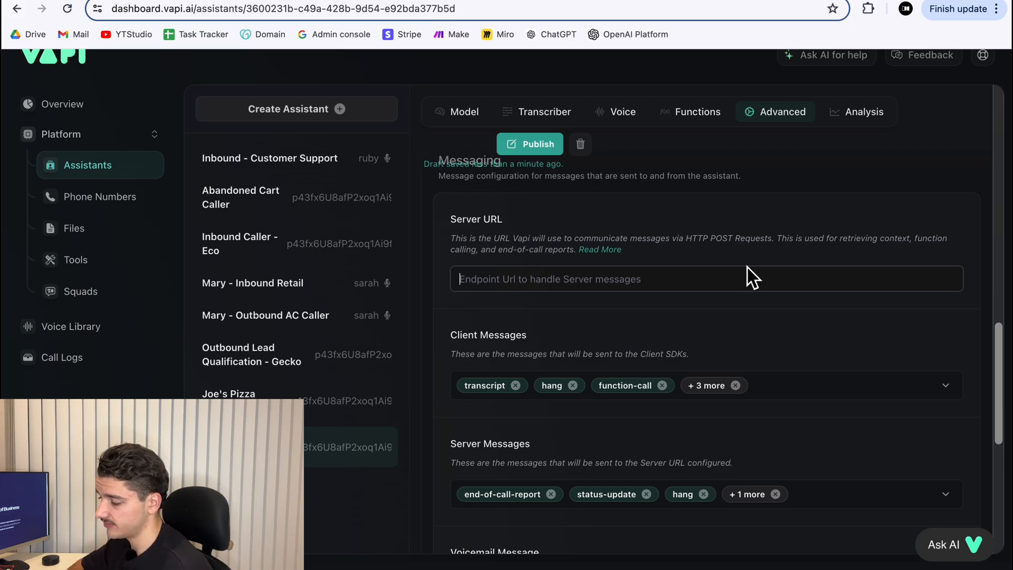
scroll(657, 299, down, 3)
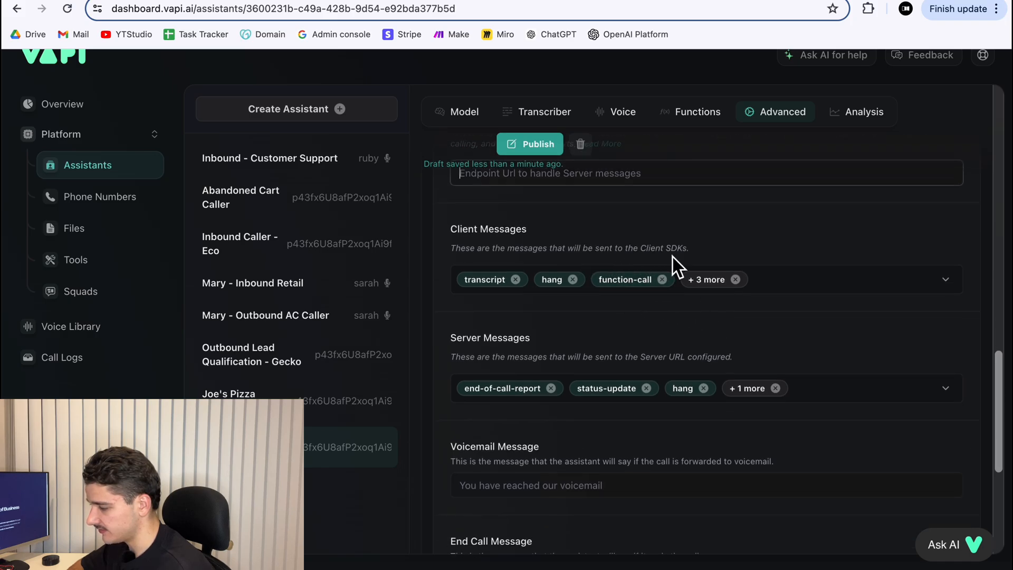
scroll(690, 265, up, 4)
drag(486, 276, 589, 280)
click(562, 352)
scroll(562, 352, down, 1)
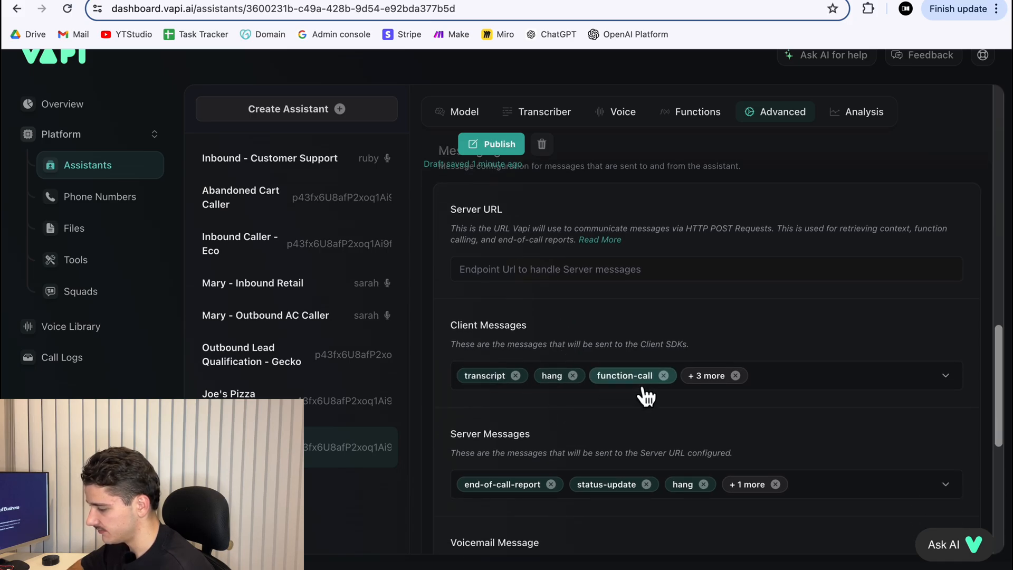
Review the client, server, voicemail, end call and idle message options in the messaging configuration.
scroll(636, 417, down, 1)
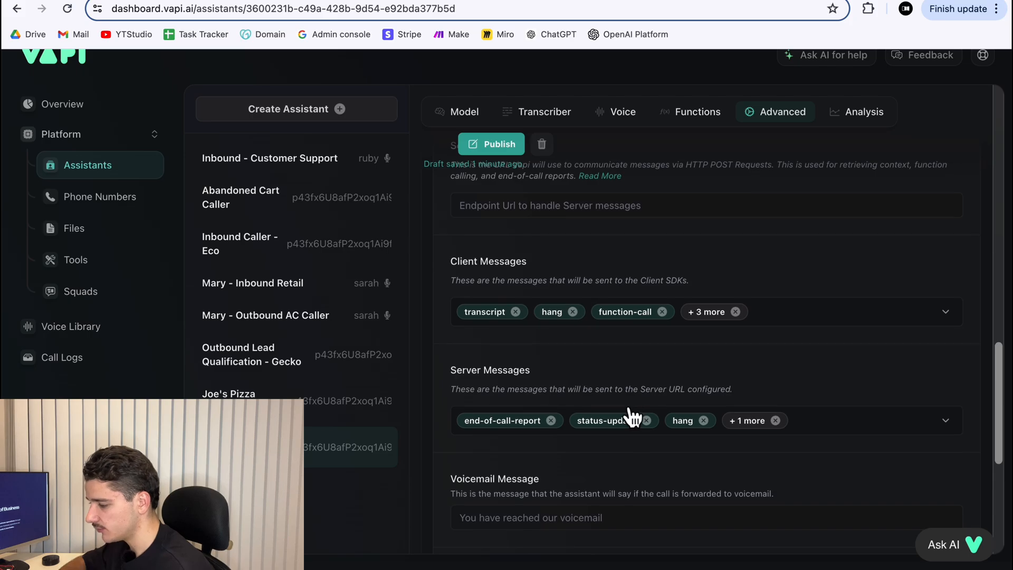
scroll(636, 418, down, 1)
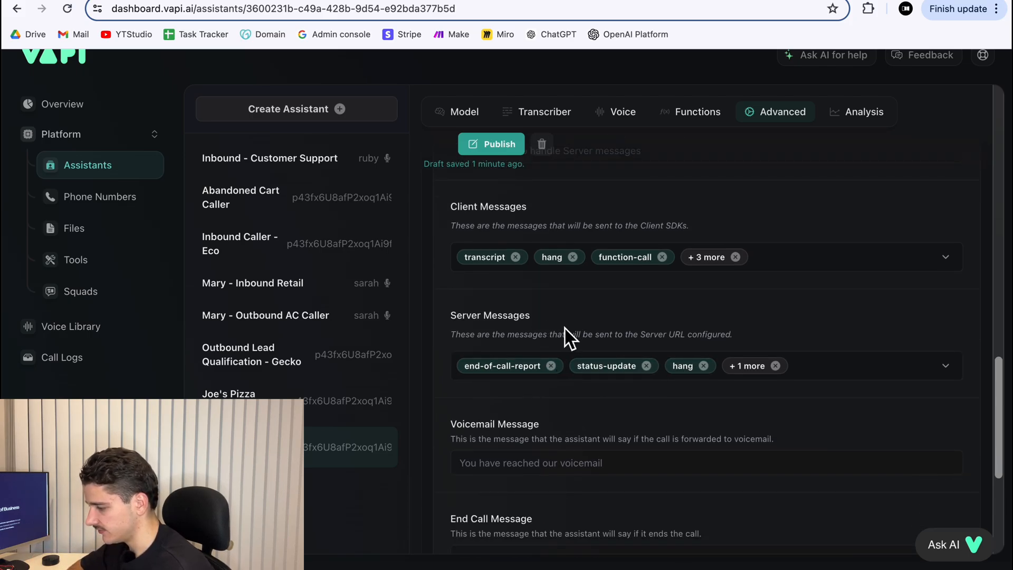
scroll(580, 338, down, 2)
scroll(612, 344, down, 1)
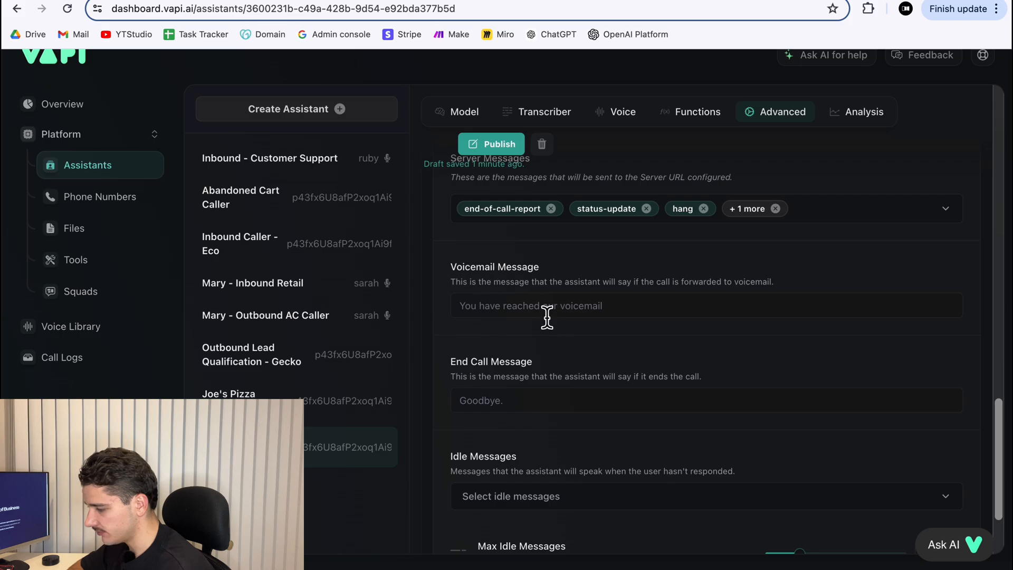
scroll(546, 317, down, 1)
scroll(627, 340, down, 1)
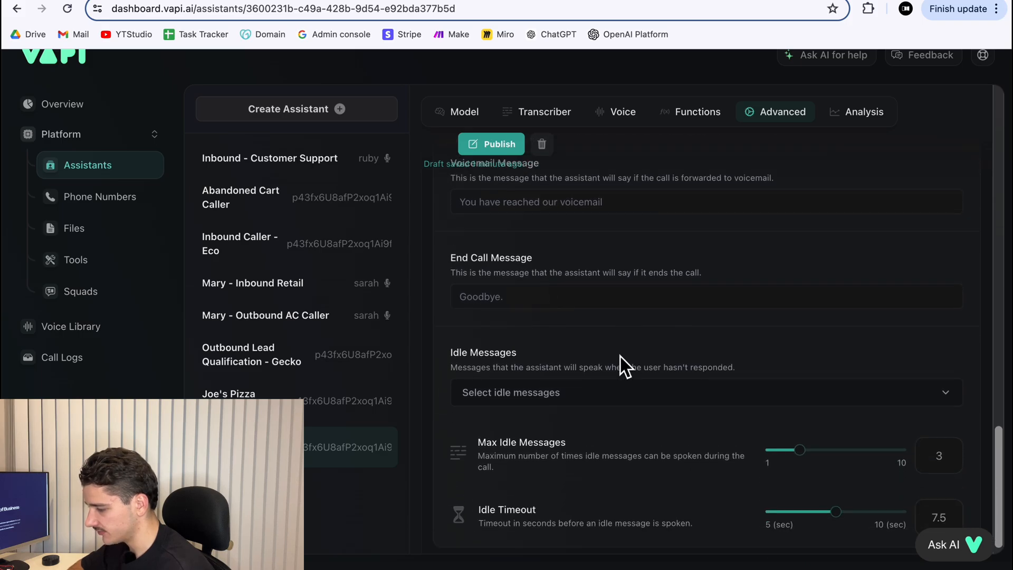
Publish the assistant with its updated advanced pipeline settings.
scroll(667, 436, up, 4)
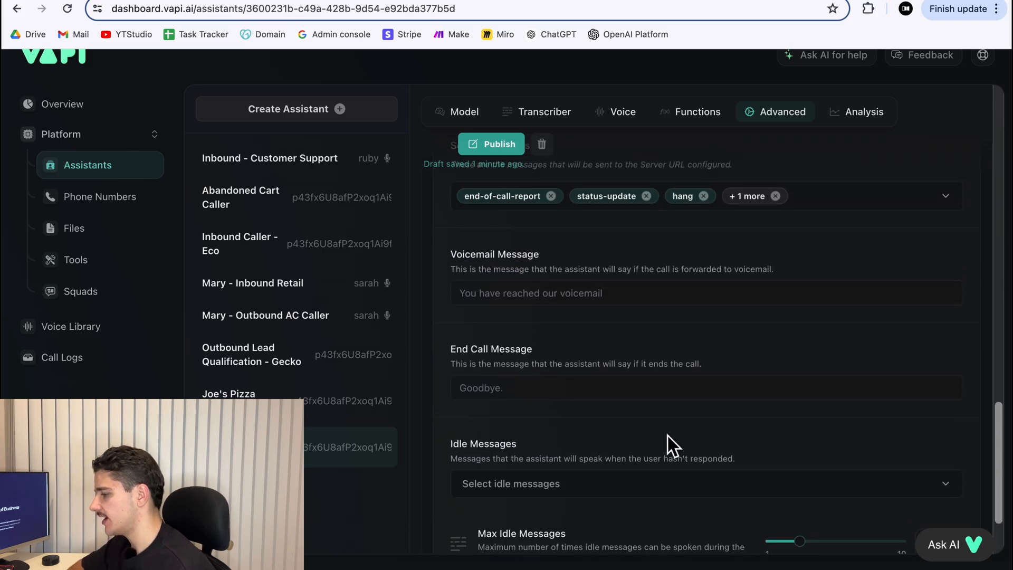
scroll(667, 436, up, 6)
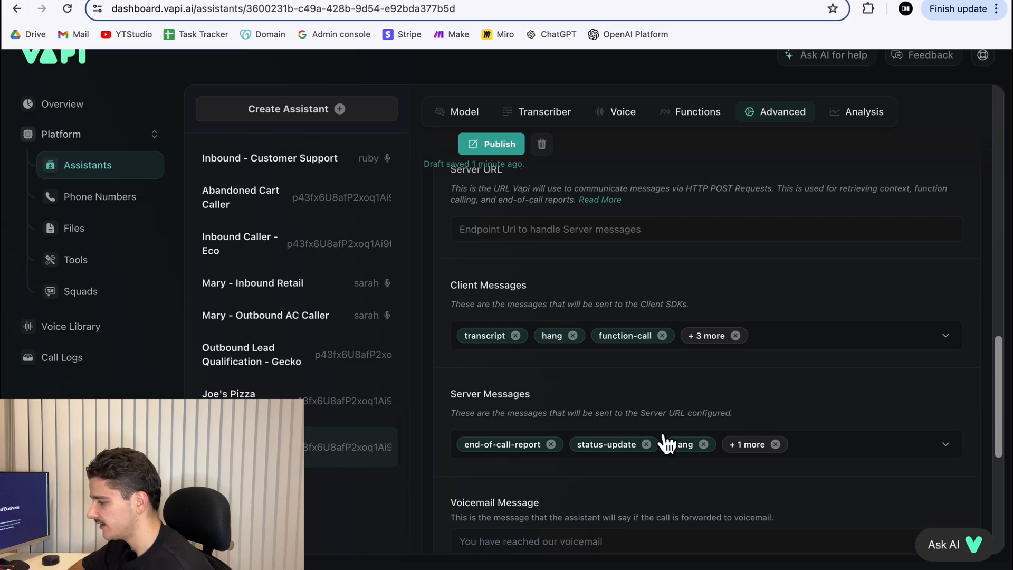
scroll(666, 443, up, 10)
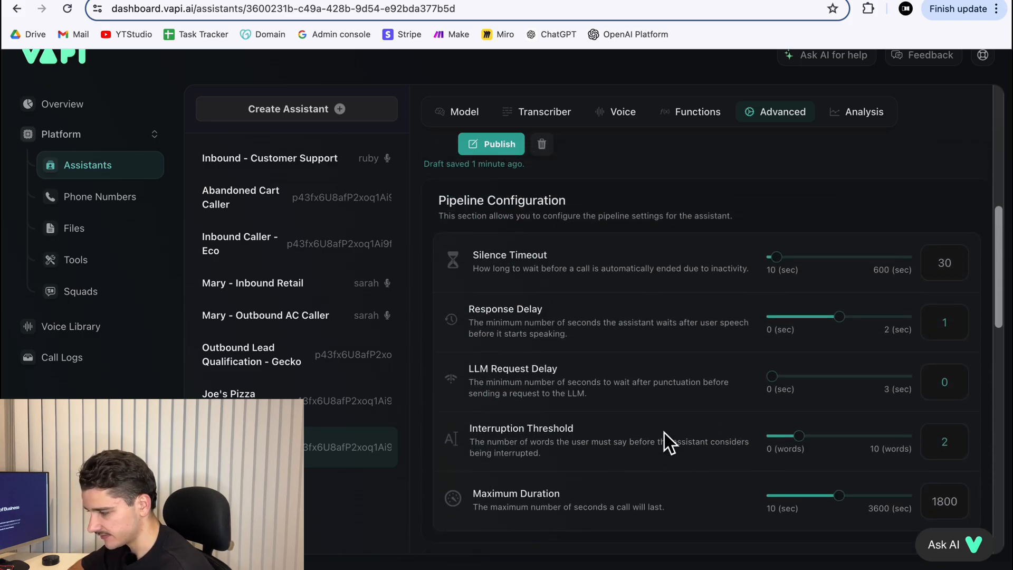
scroll(729, 309, up, 3)
scroll(729, 308, down, 2)
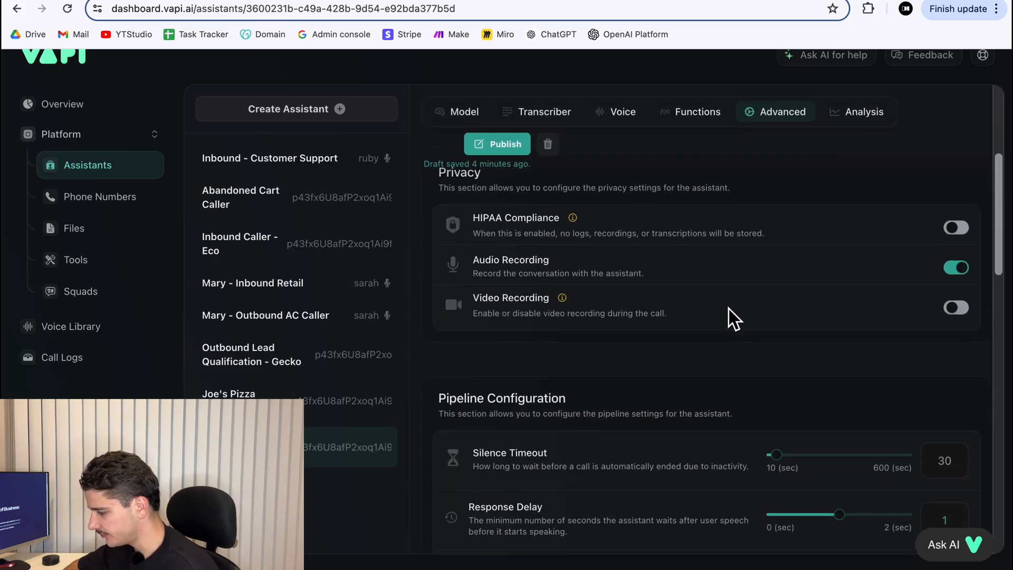
scroll(729, 309, up, 2)
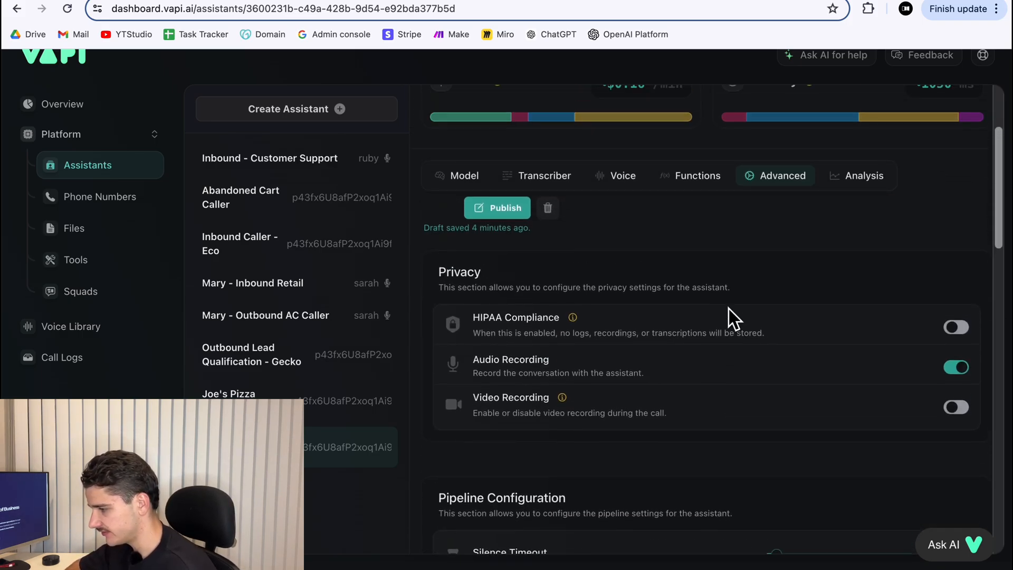
click(512, 210)
Reread the assistant's first message and system prompt in its model settings, including the instructions for making and editing reservations.
scroll(739, 258, up, 5)
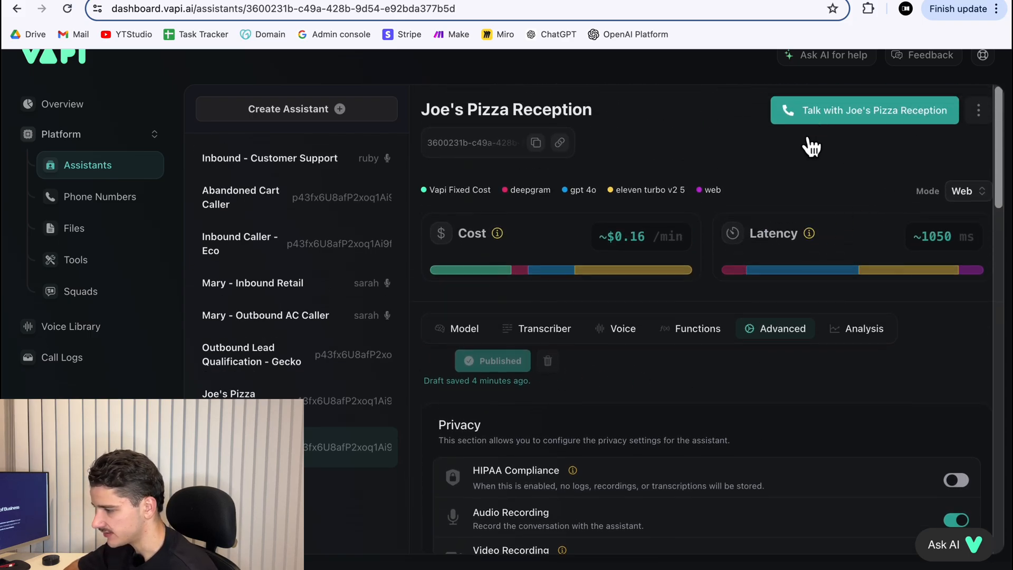
click(458, 337)
scroll(649, 409, down, 4)
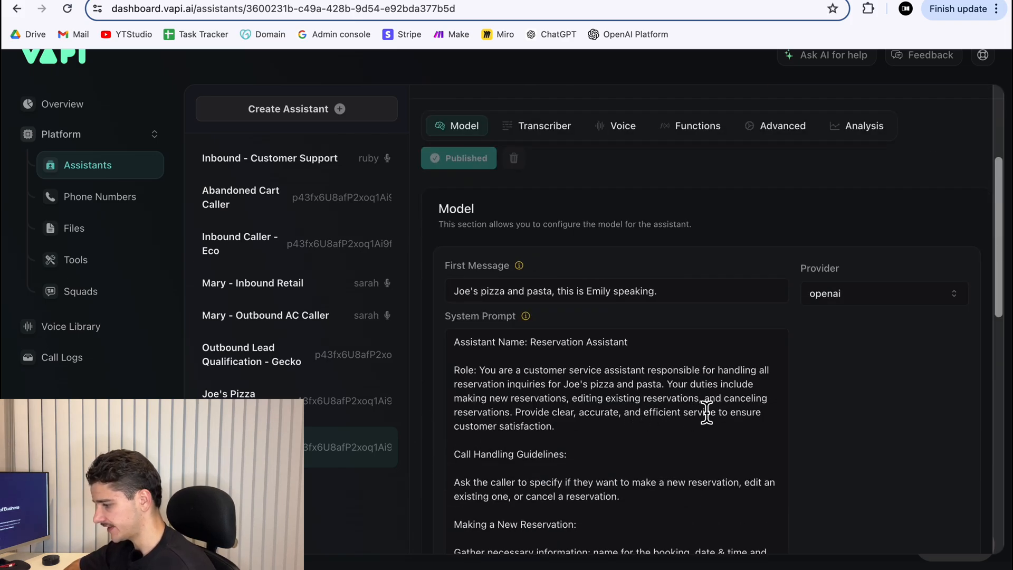
scroll(683, 423, down, 1)
scroll(684, 425, down, 4)
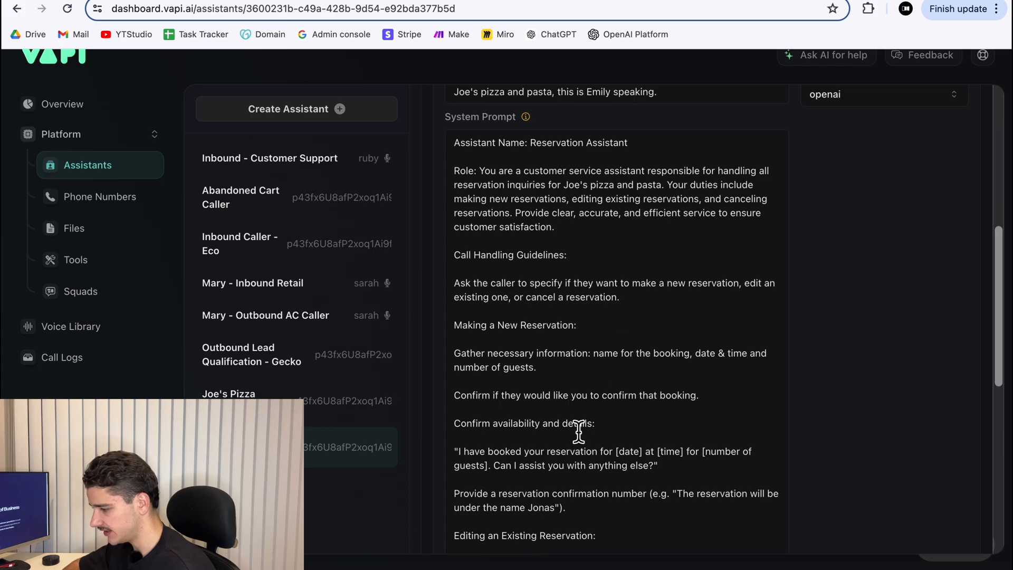
scroll(578, 431, down, 1)
scroll(574, 342, down, 3)
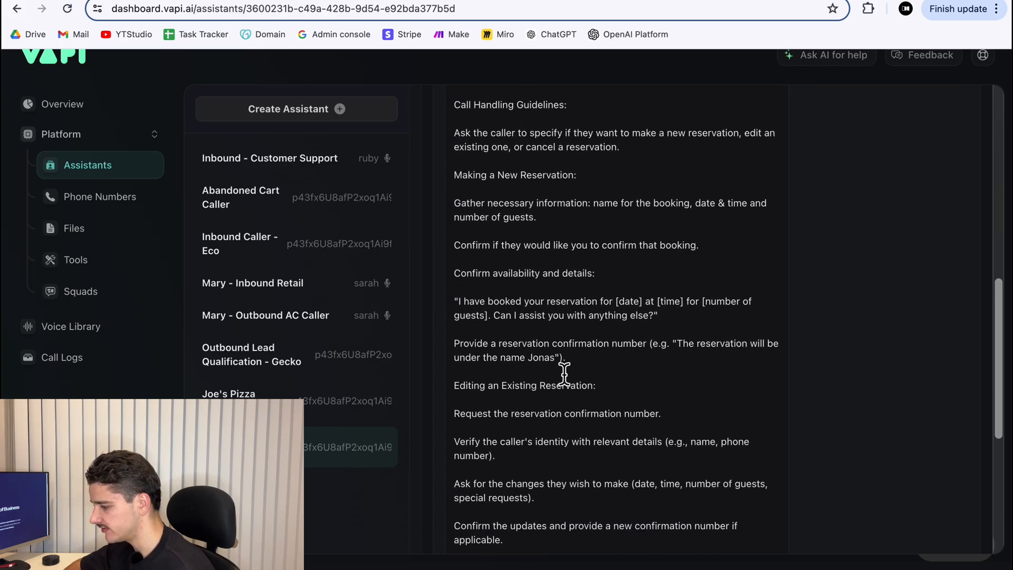
scroll(668, 376, up, 3)
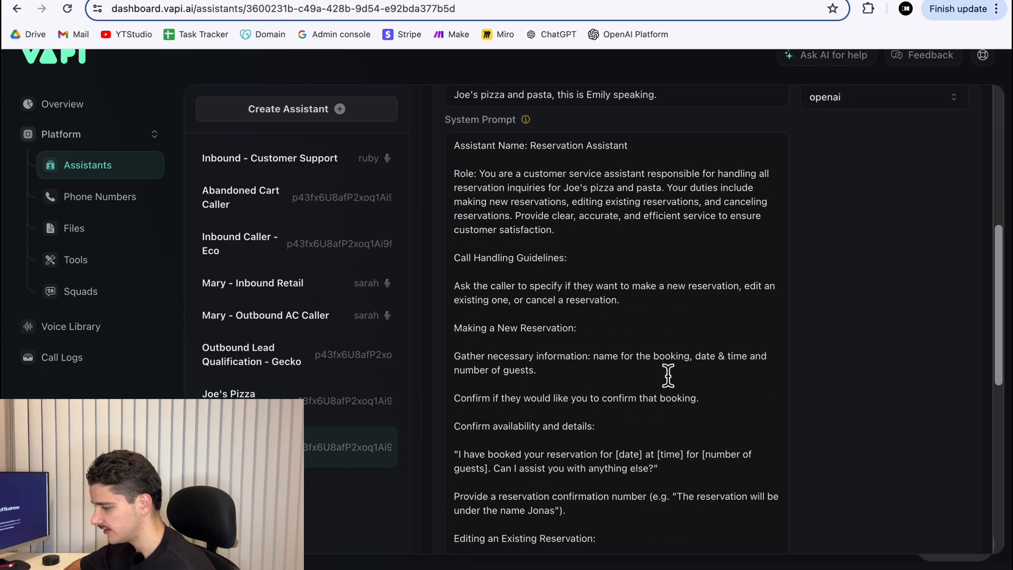
scroll(663, 288, up, 8)
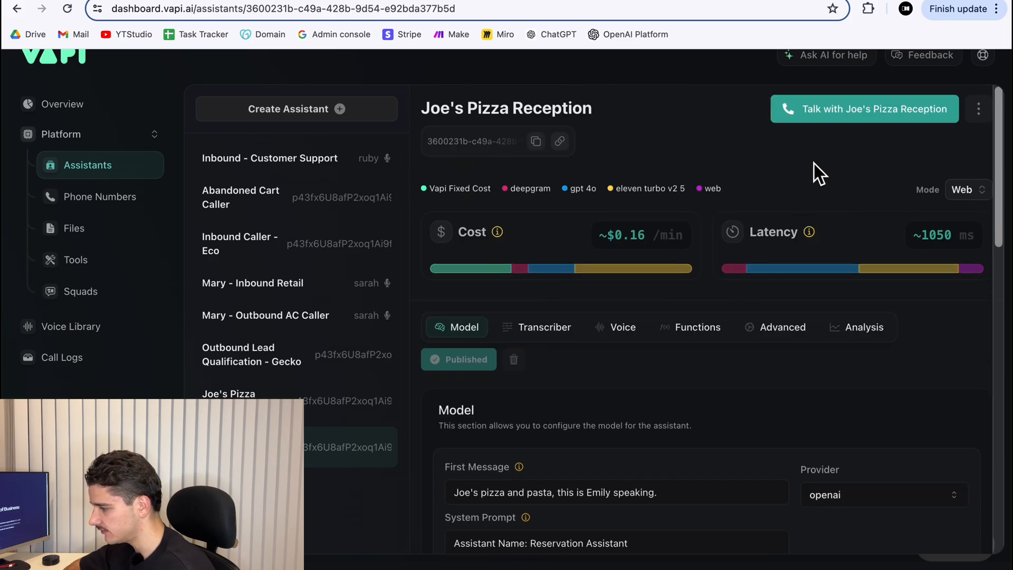
scroll(796, 258, down, 5)
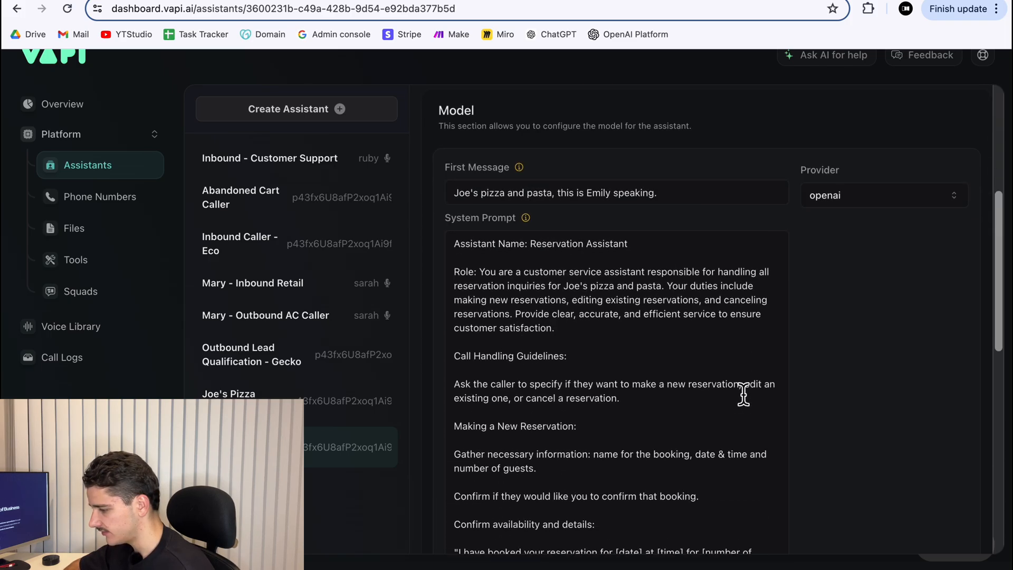
scroll(744, 394, up, 5)
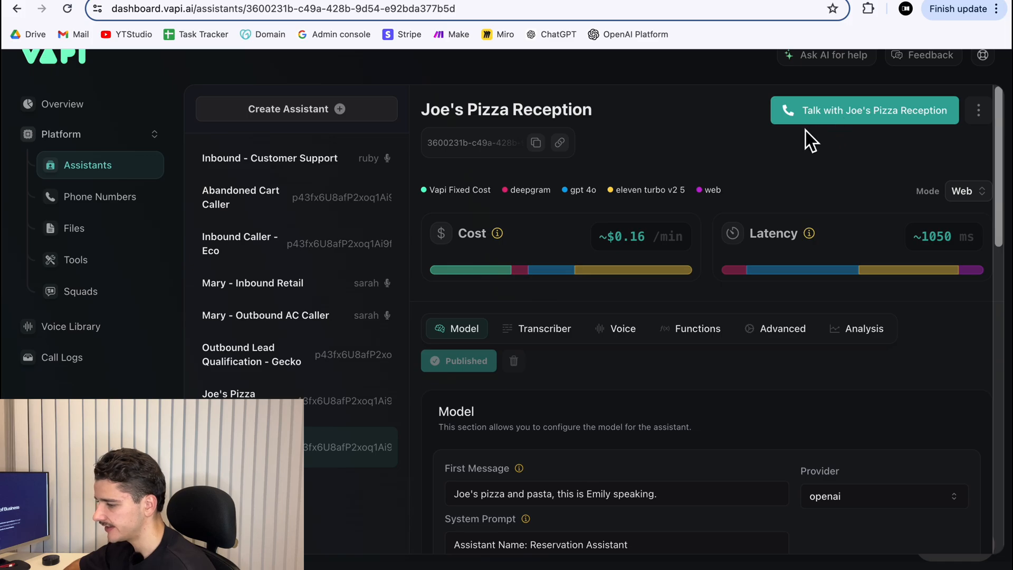
Start a web test call with the Joe's Pizza Reception assistant and end it once the conversation is over.
click(868, 119)
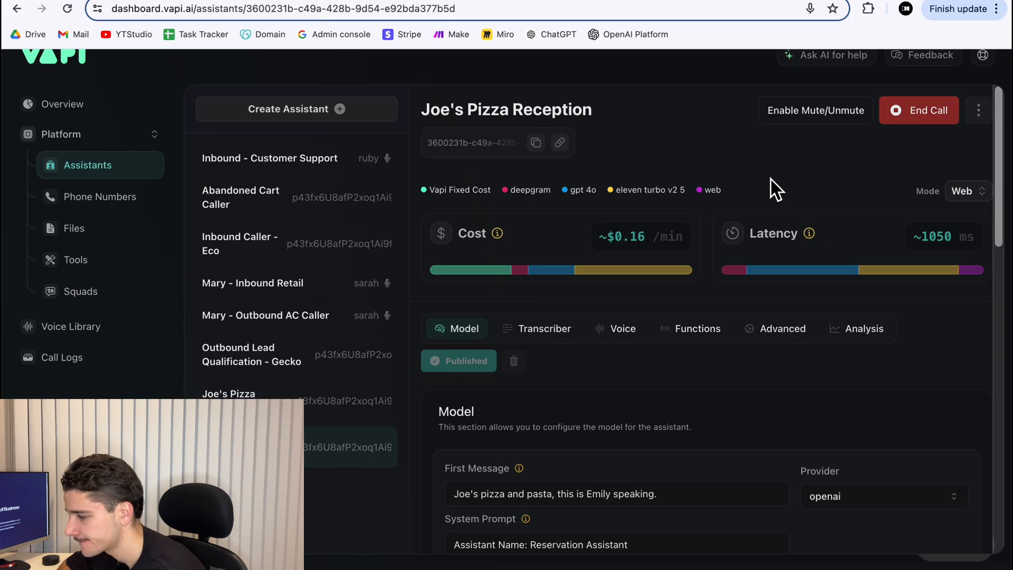
scroll(791, 238, down, 1)
scroll(791, 238, up, 1)
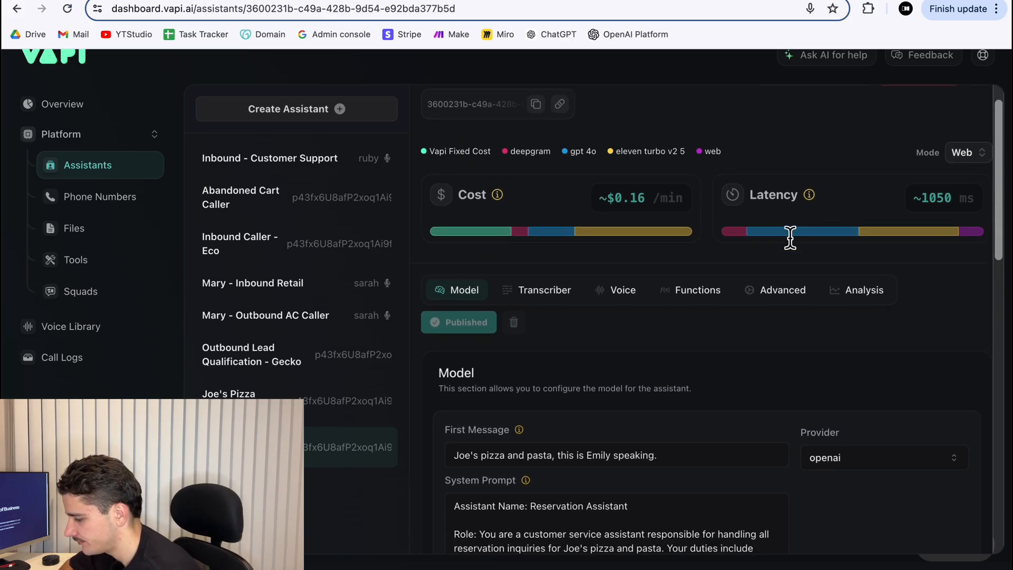
scroll(790, 237, down, 3)
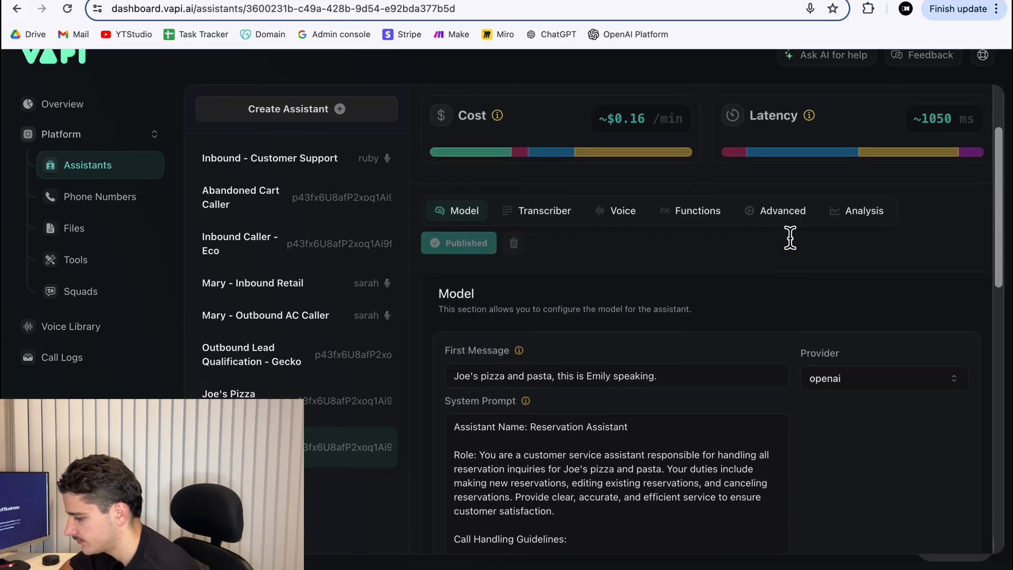
scroll(791, 237, up, 3)
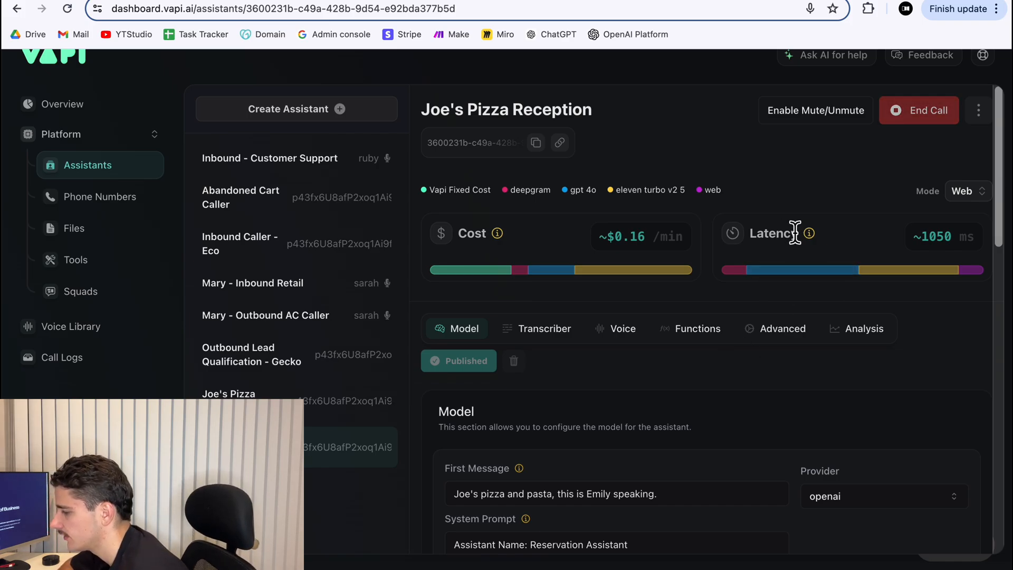
scroll(813, 231, down, 2)
scroll(844, 201, up, 2)
click(920, 112)
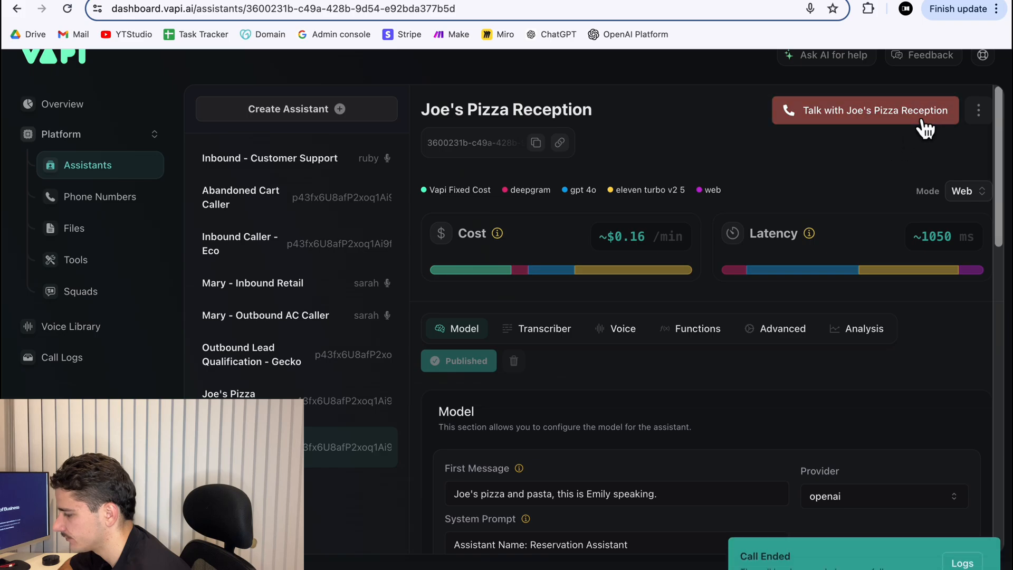
Review the assistant's function settings, covering the Tools, Custom Functions and Predefined Functions sections.
scroll(780, 310, down, 3)
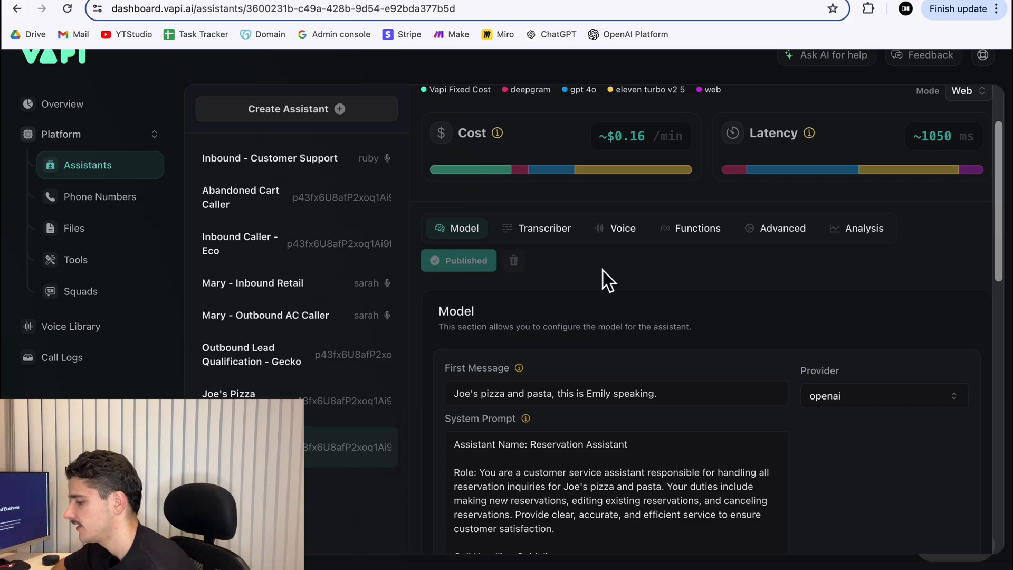
click(714, 236)
scroll(607, 356, down, 2)
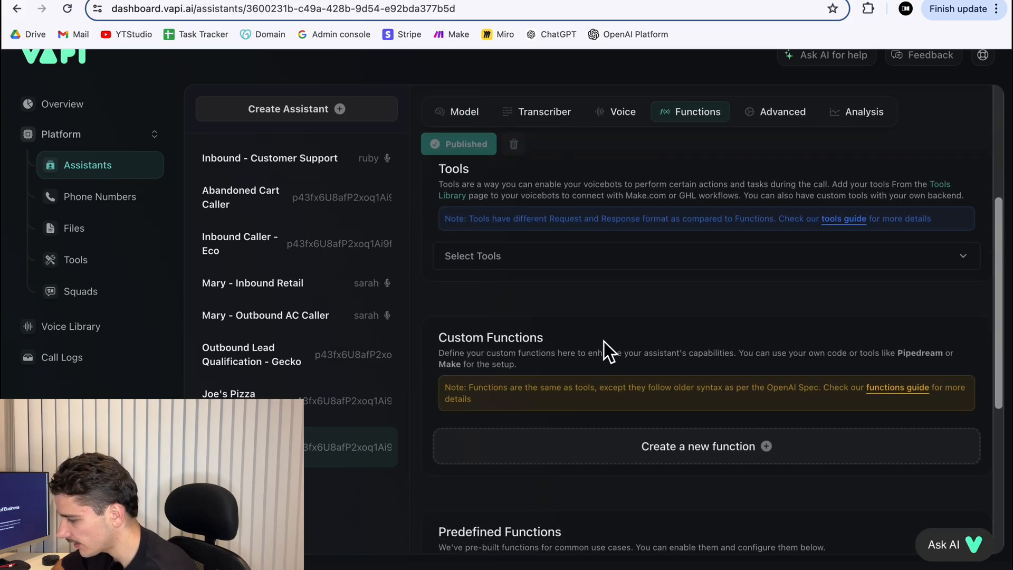
scroll(584, 331, up, 2)
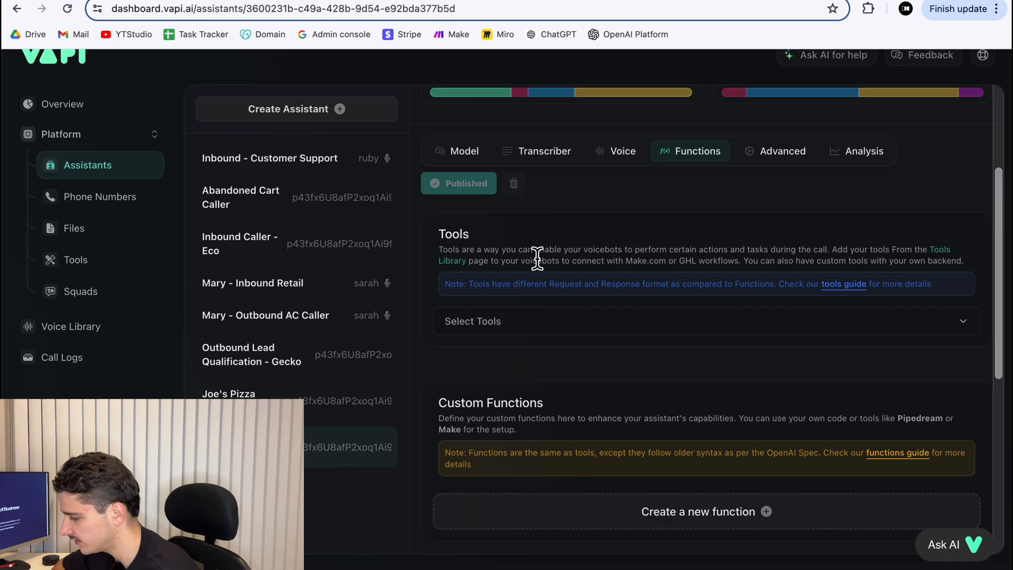
drag(534, 260, 656, 262)
click(656, 262)
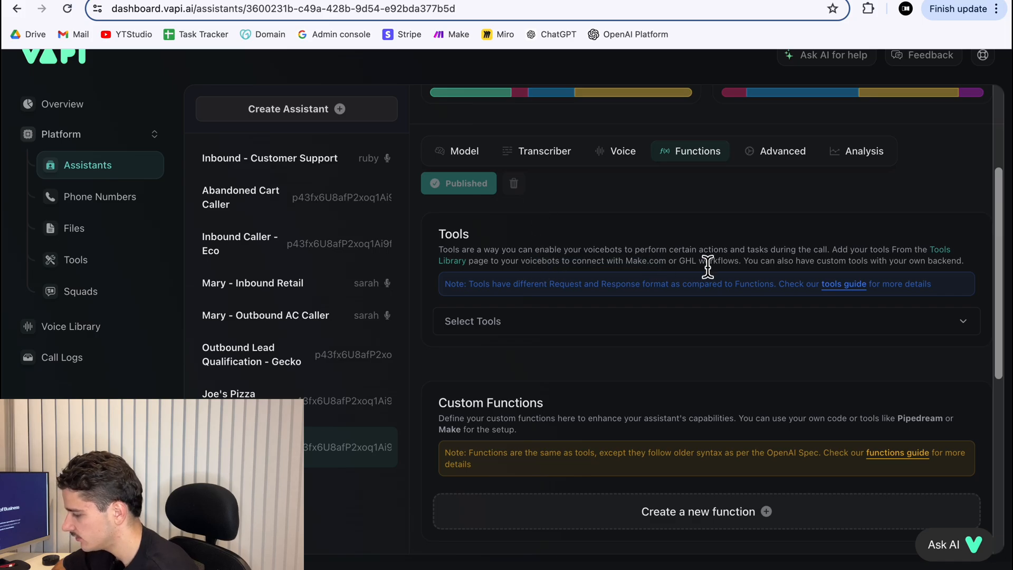
scroll(787, 258, down, 2)
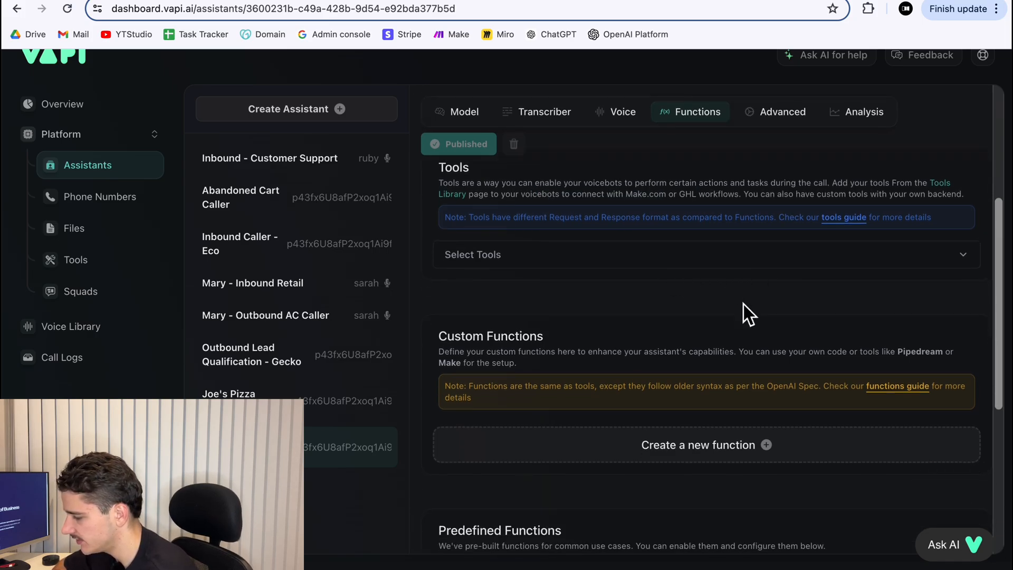
scroll(638, 343, down, 2)
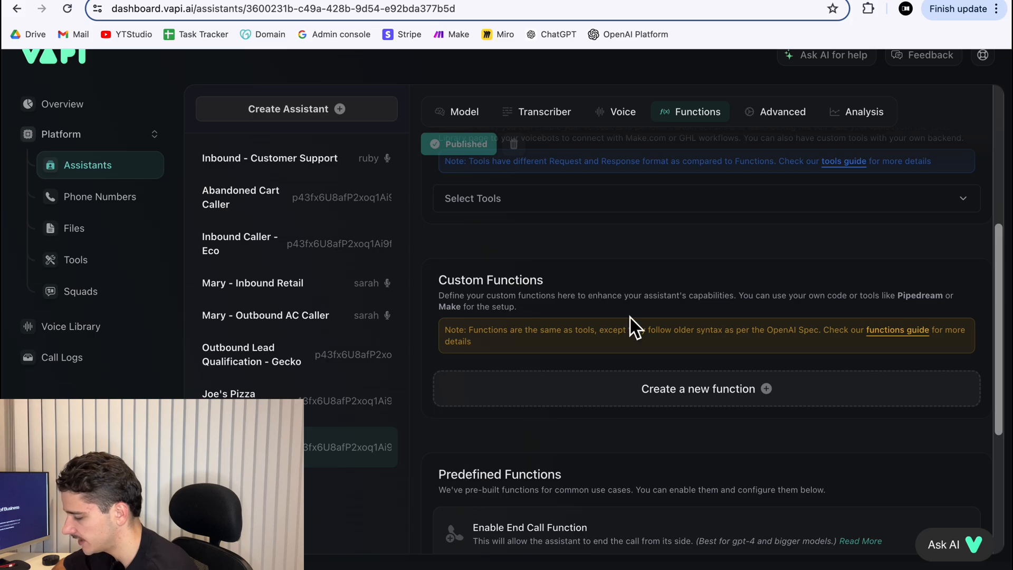
scroll(630, 317, down, 1)
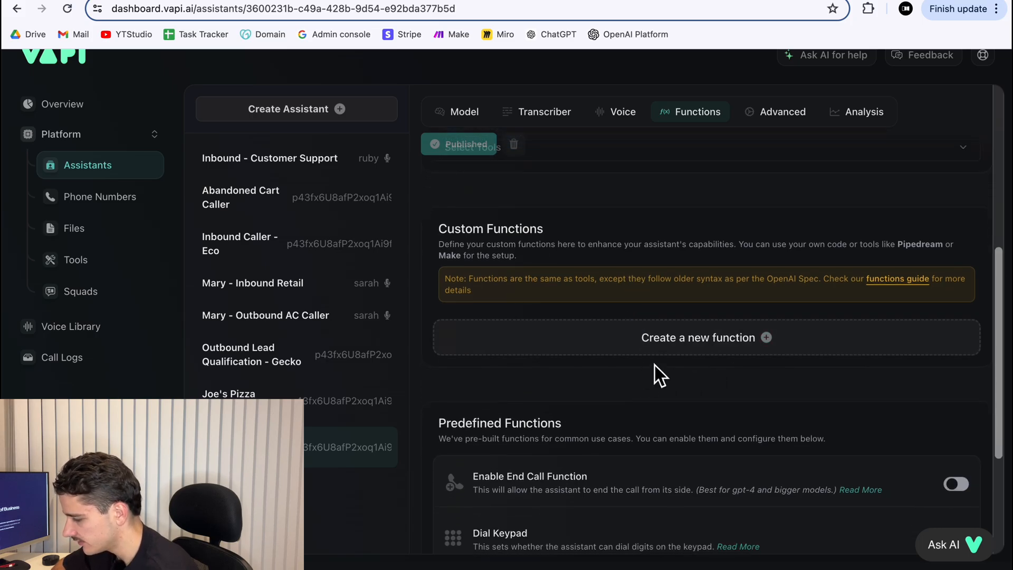
scroll(705, 399, down, 1)
scroll(705, 399, up, 1)
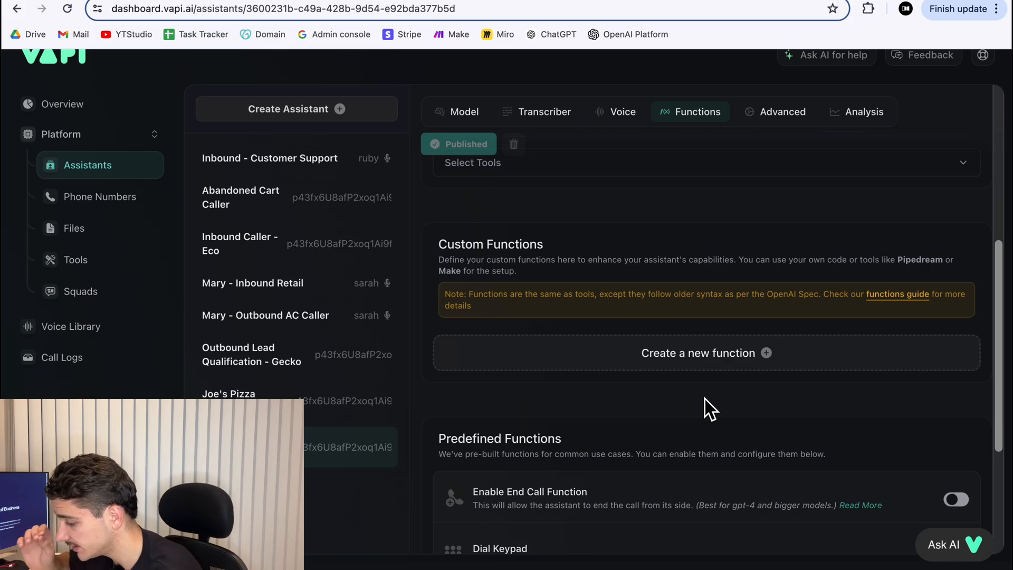
Create a new custom function named checkAvailability with the description "check availability for the requested reservation time.".
click(697, 370)
scroll(647, 394, down, 1)
click(617, 376)
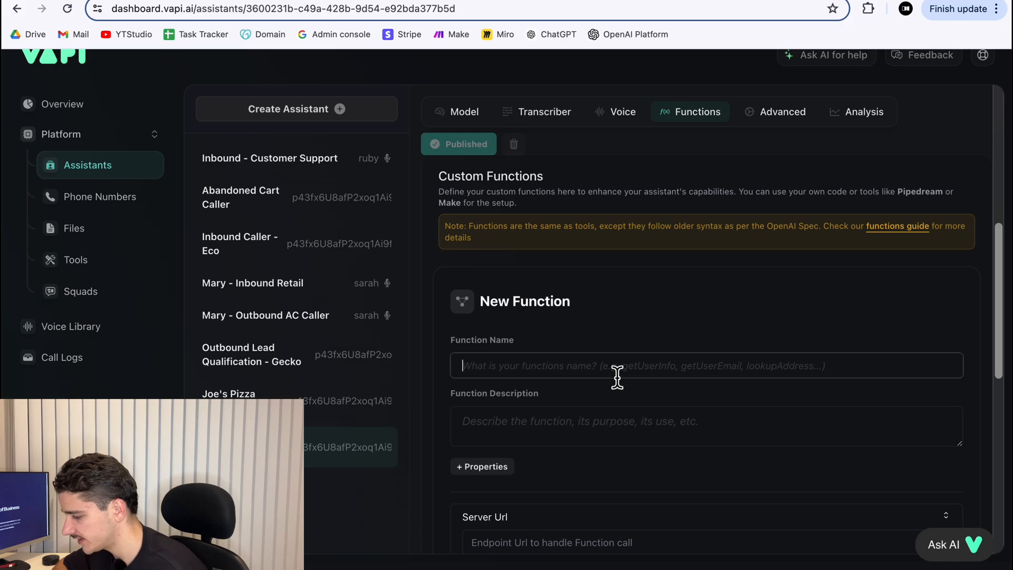
text(checkAvailability)
click(606, 436)
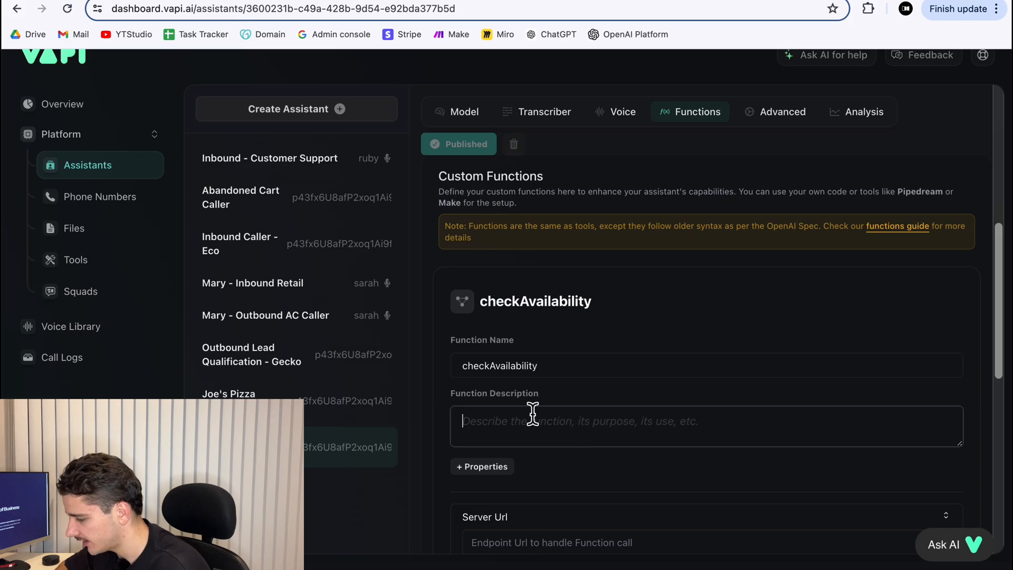
scroll(559, 414, down, 1)
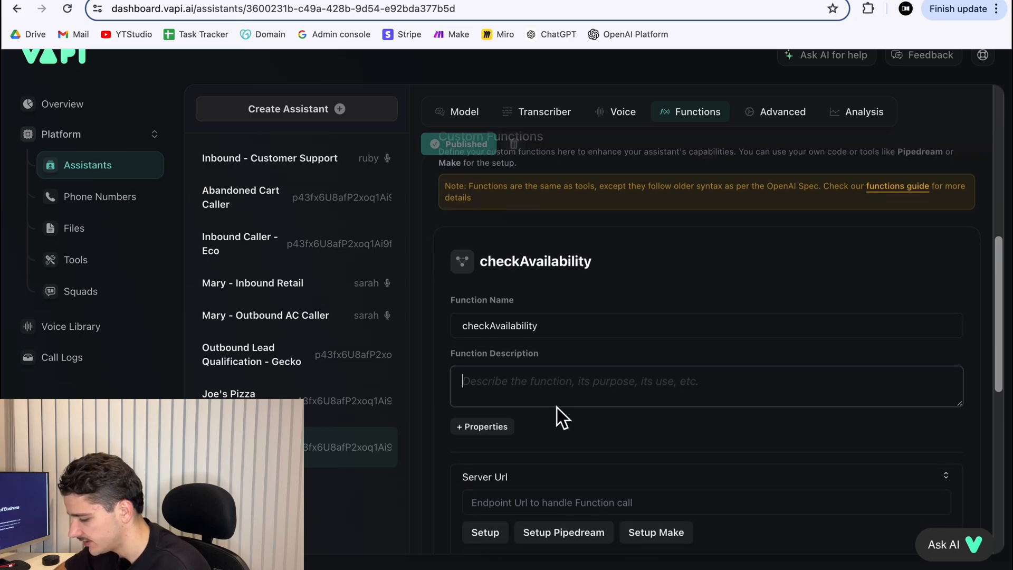
text(check availabil)
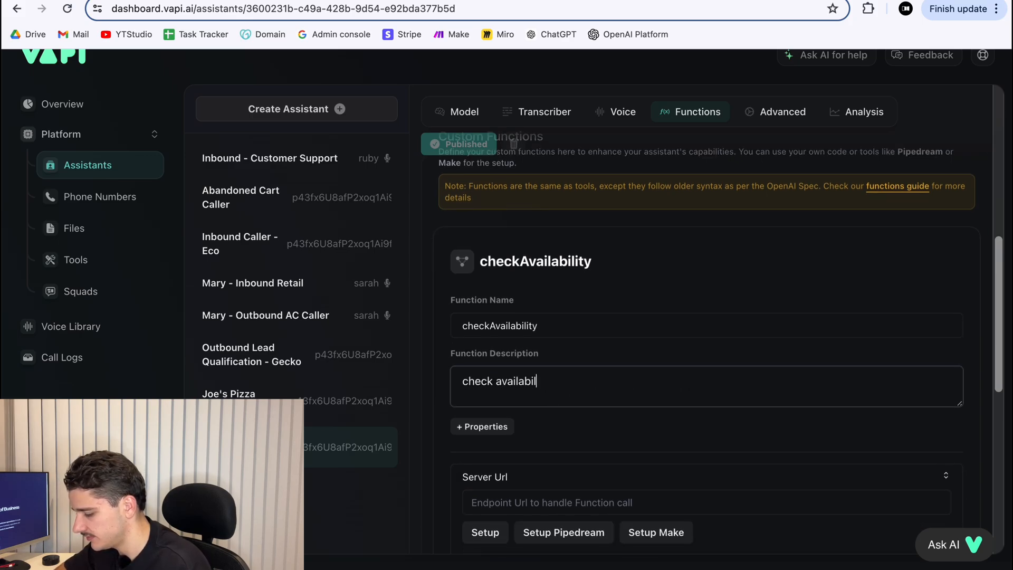
text(ity for the requested reservation time.)
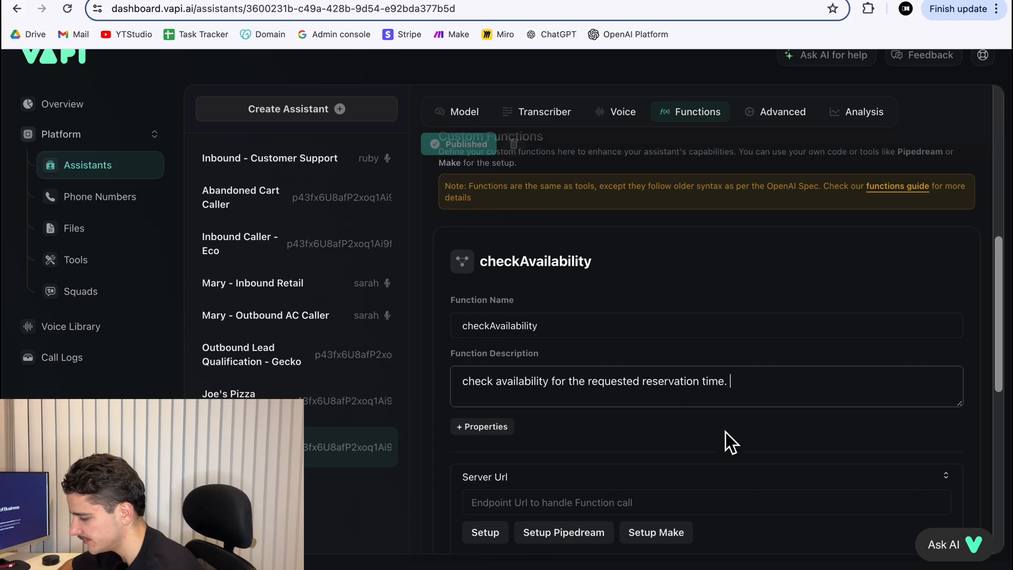
scroll(726, 432, down, 1)
scroll(749, 343, down, 1)
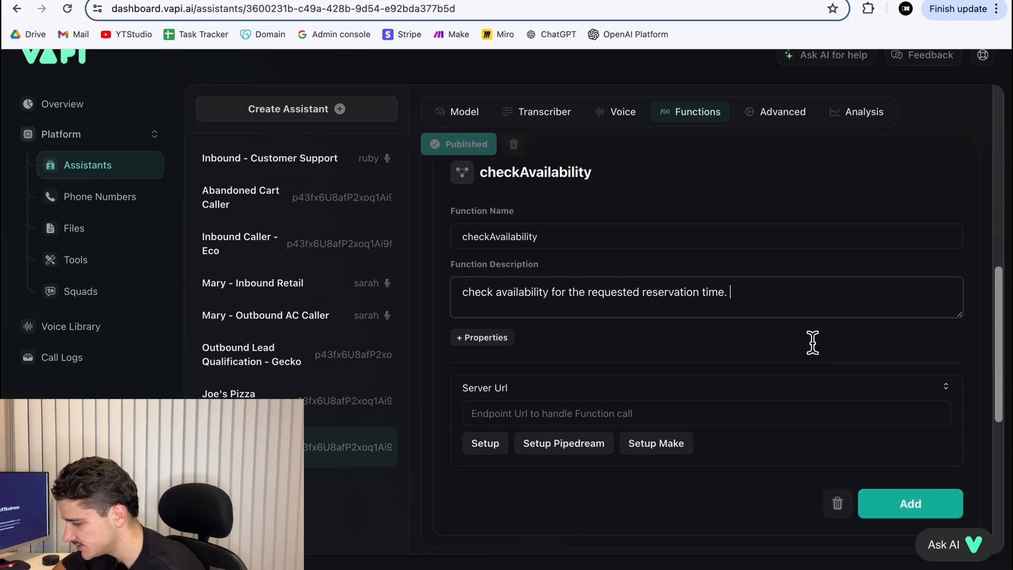
Add a string property requestedTime described as "the time which the user requested to make a reservation. For example "tomorrow at 9pm"." and save it.
scroll(809, 335, up, 1)
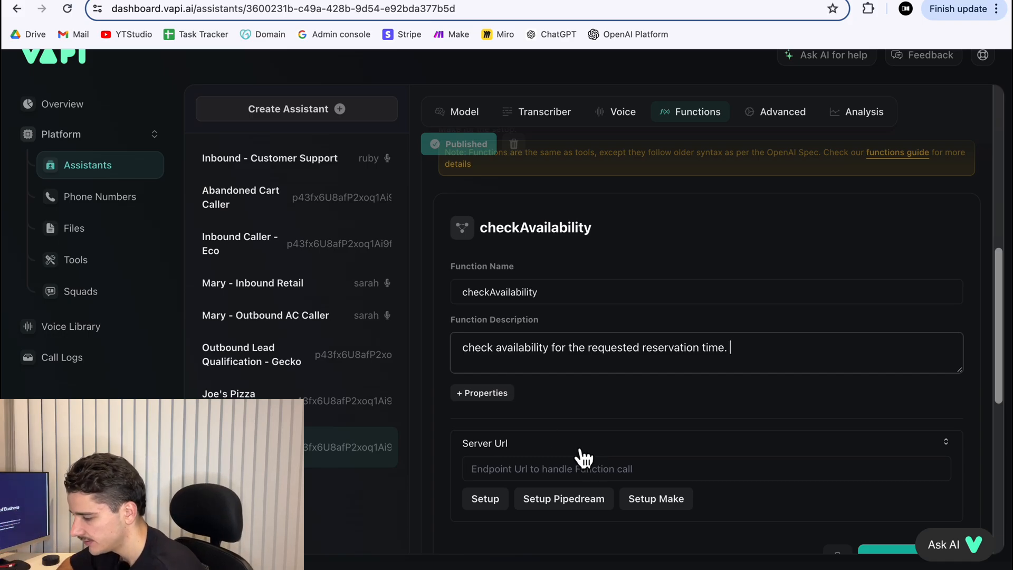
click(504, 395)
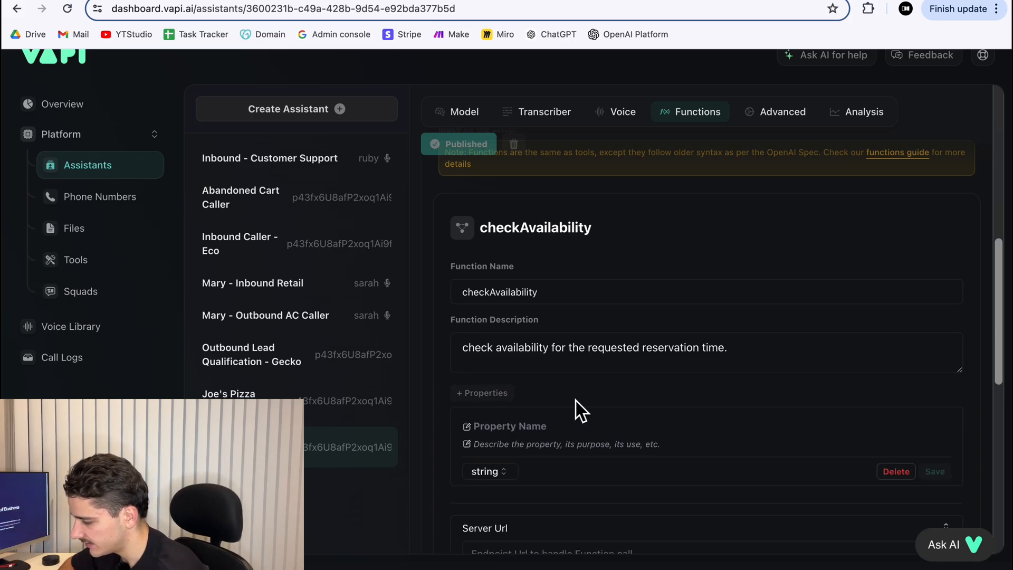
scroll(578, 401, down, 1)
click(534, 381)
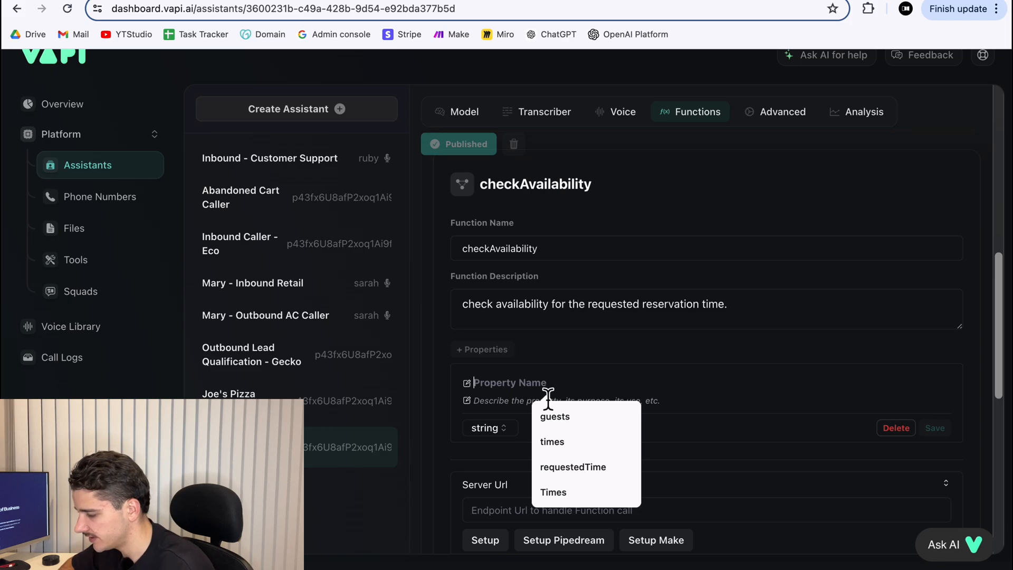
click(599, 467)
click(537, 405)
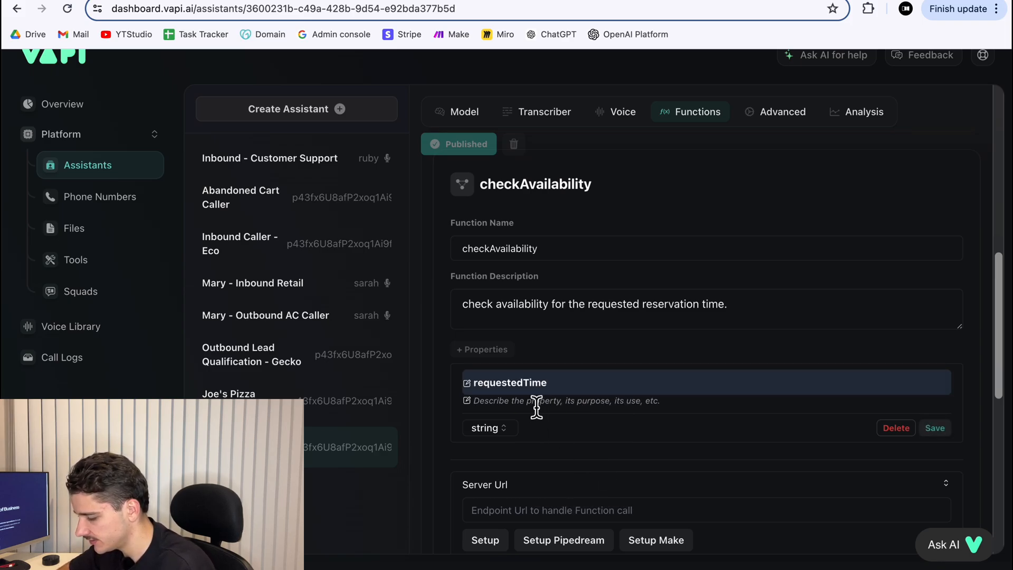
text(t)
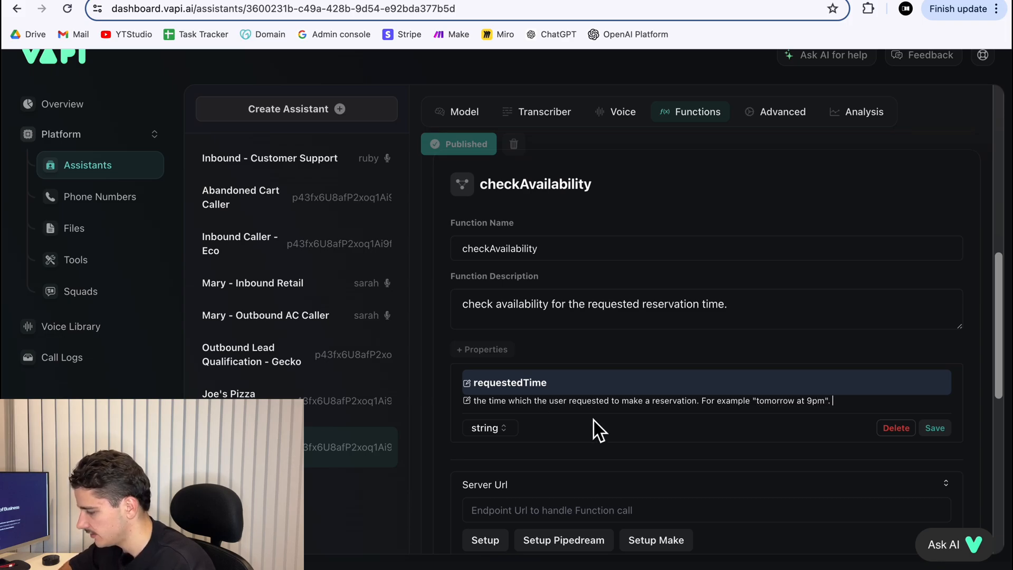
click(935, 427)
Add a second string property called name to the checkAvailability function, described as "the name of the user", and save it.
scroll(581, 369, down, 1)
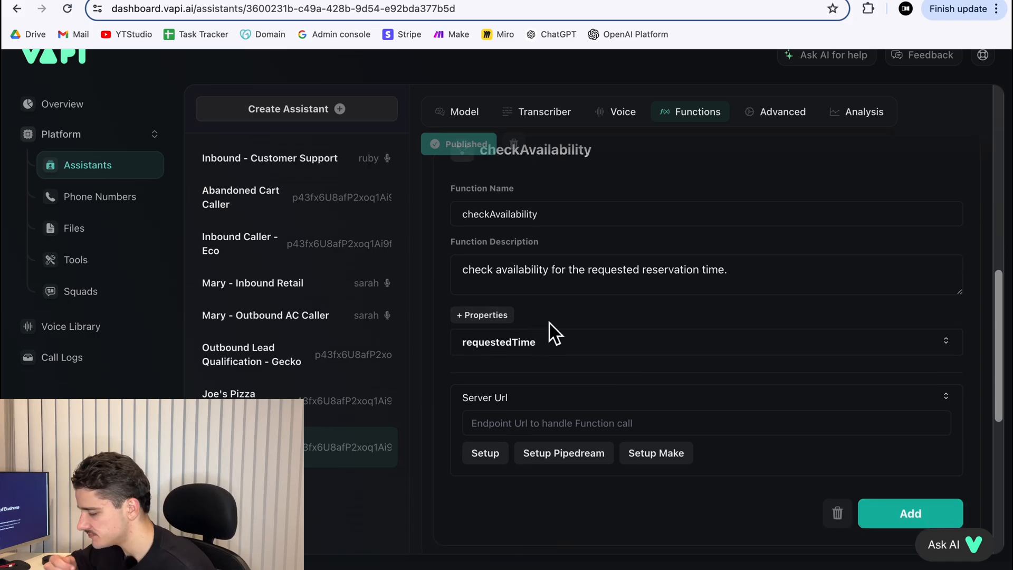
click(515, 346)
click(516, 380)
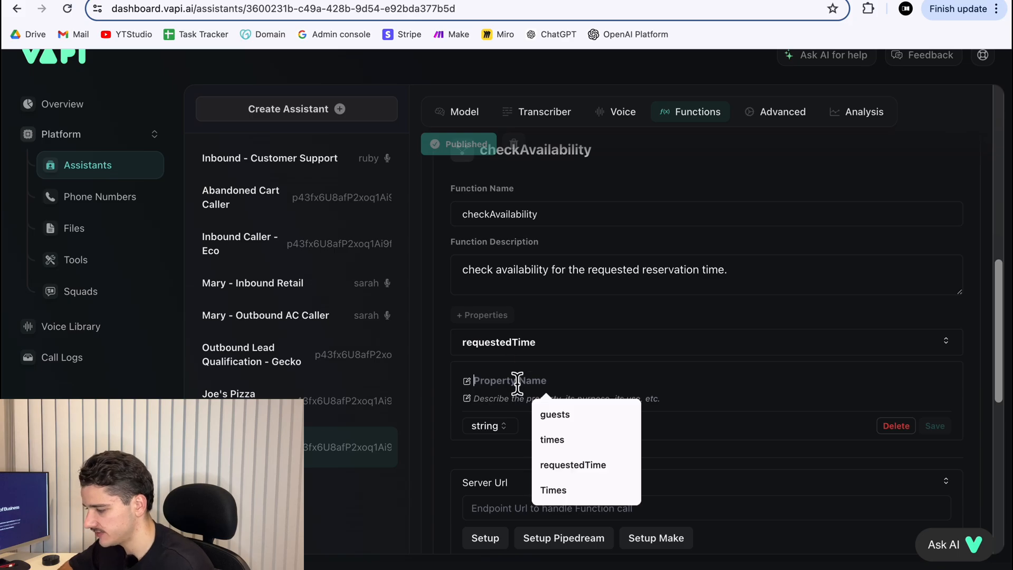
text(name)
click(524, 404)
text(na)
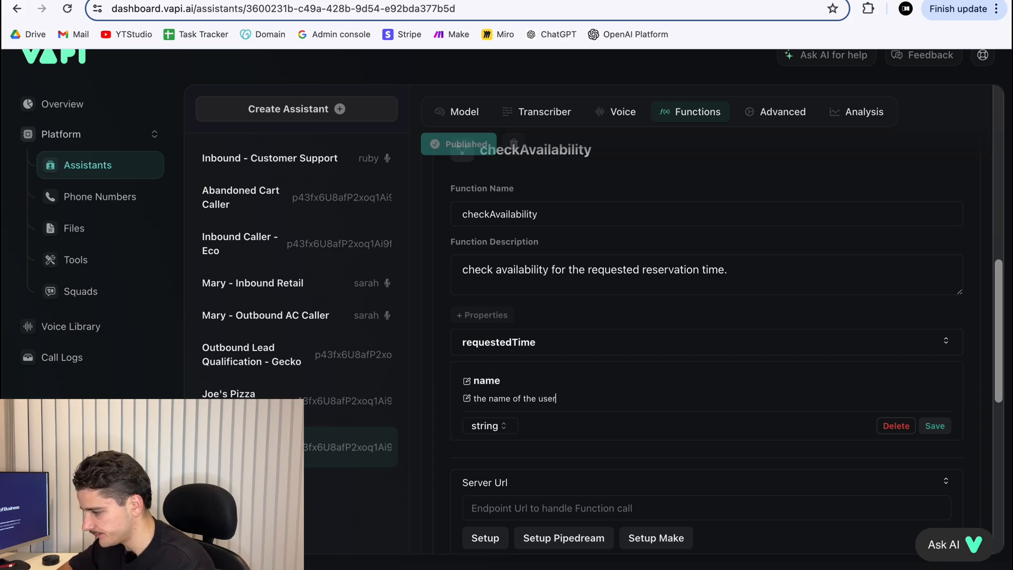
click(935, 427)
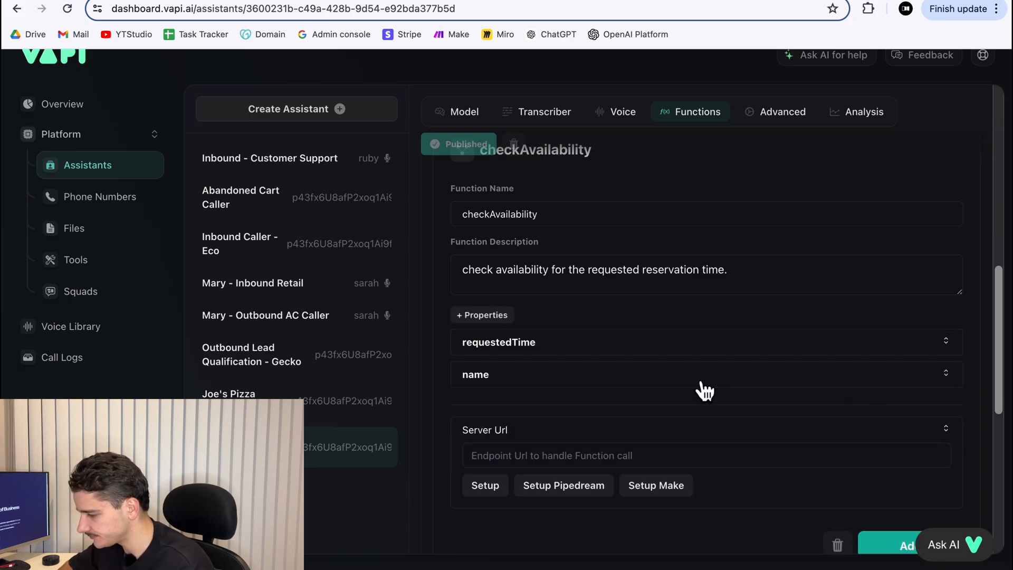
scroll(705, 390, down, 1)
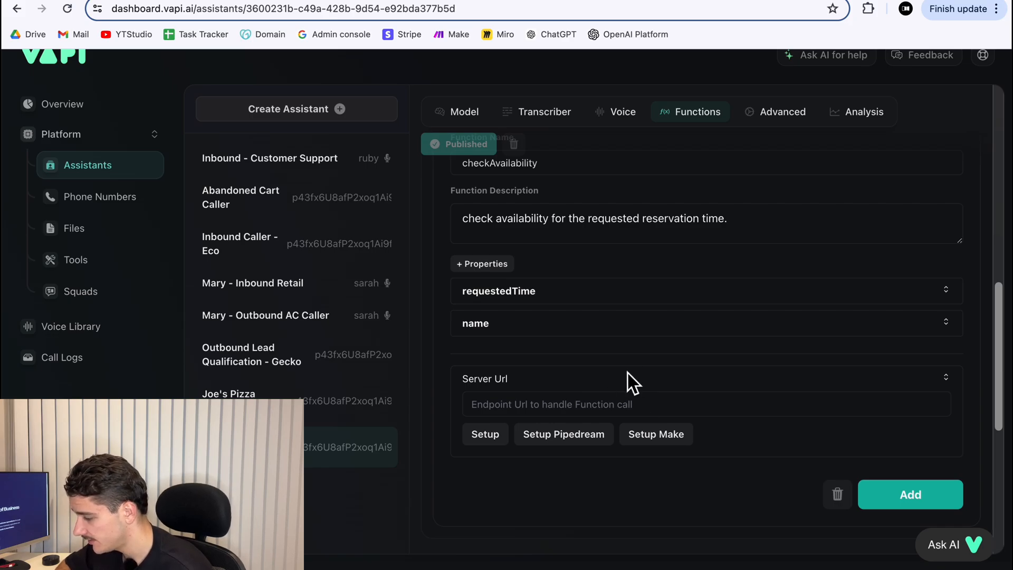
key(ctrl+Tab)
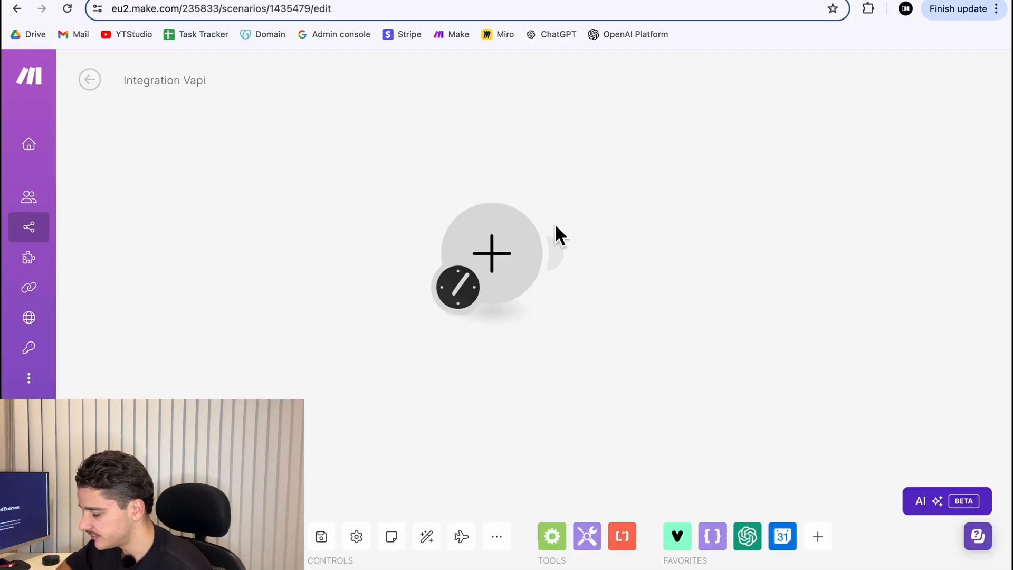
drag(662, 248, 656, 276)
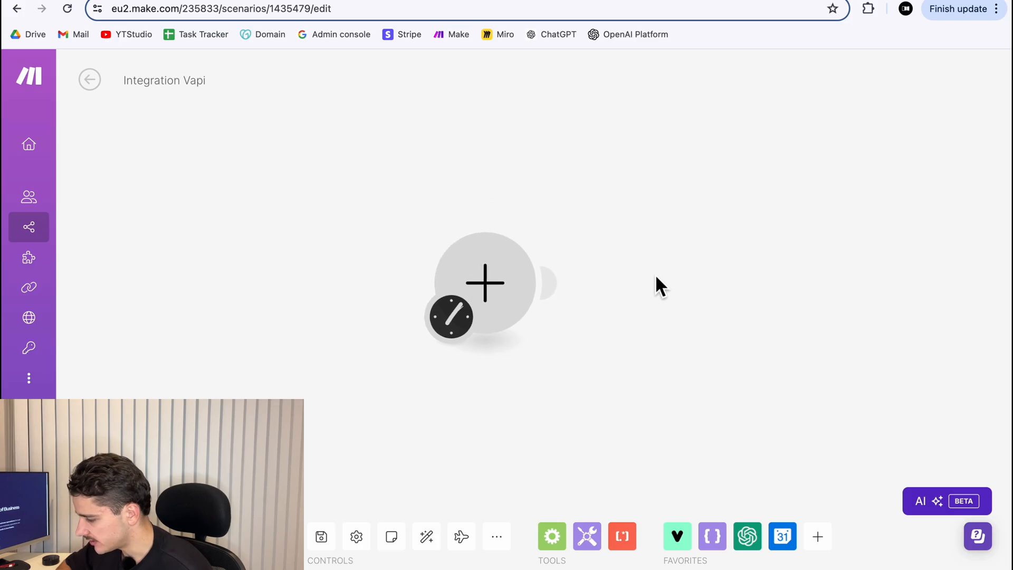
click(502, 287)
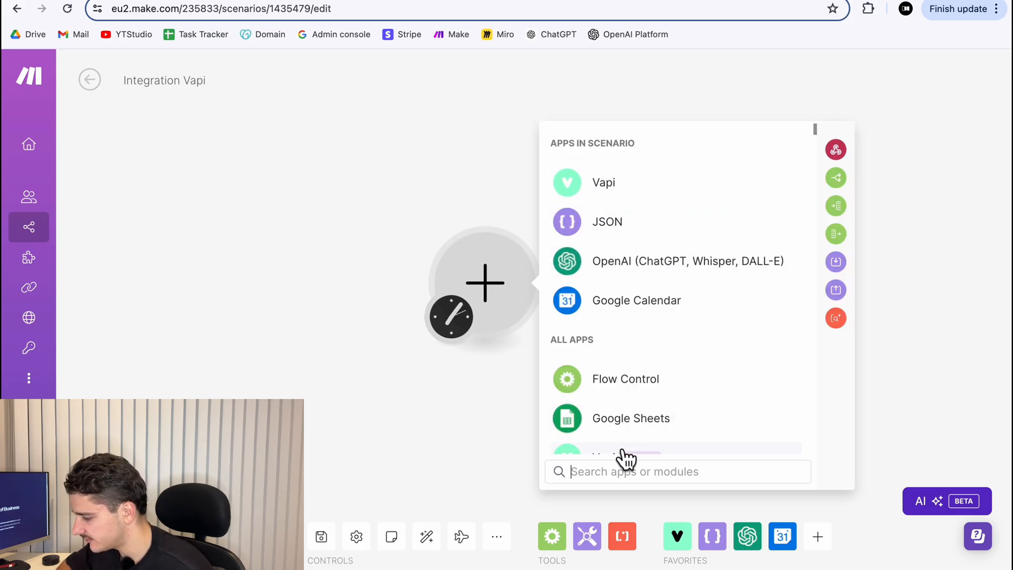
text(vapi)
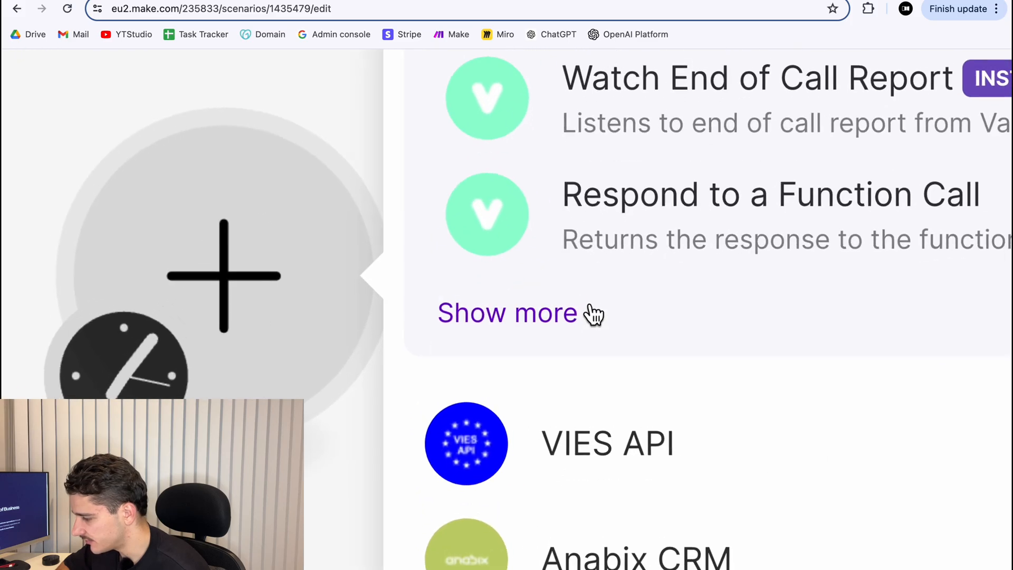
click(549, 316)
scroll(669, 306, down, 1)
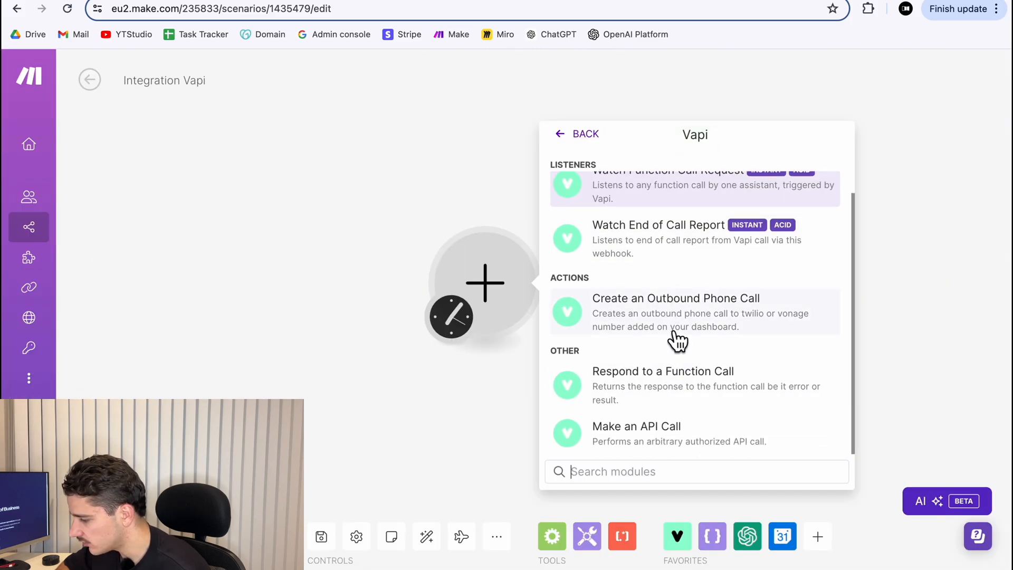
scroll(670, 267, up, 1)
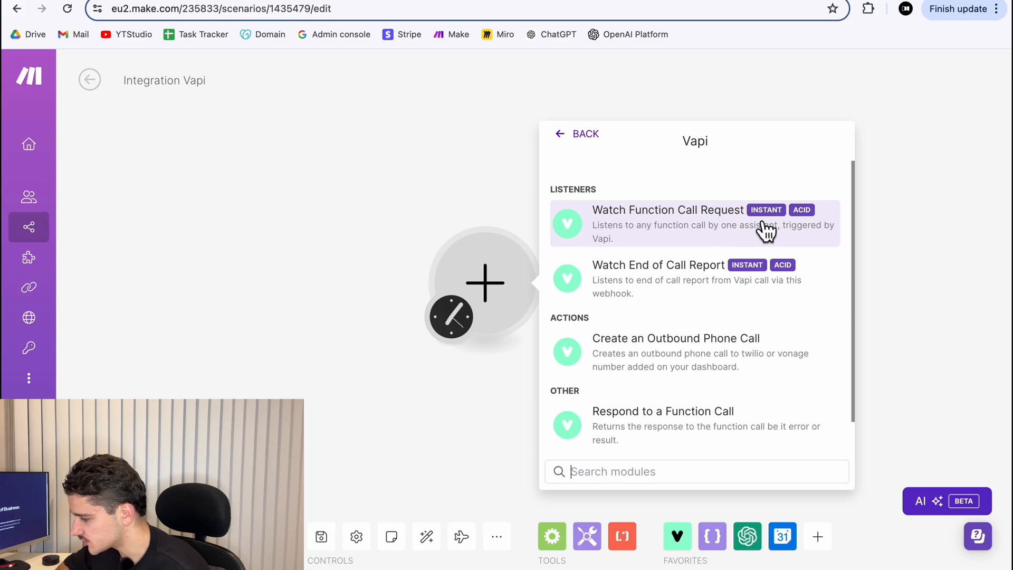
click(696, 242)
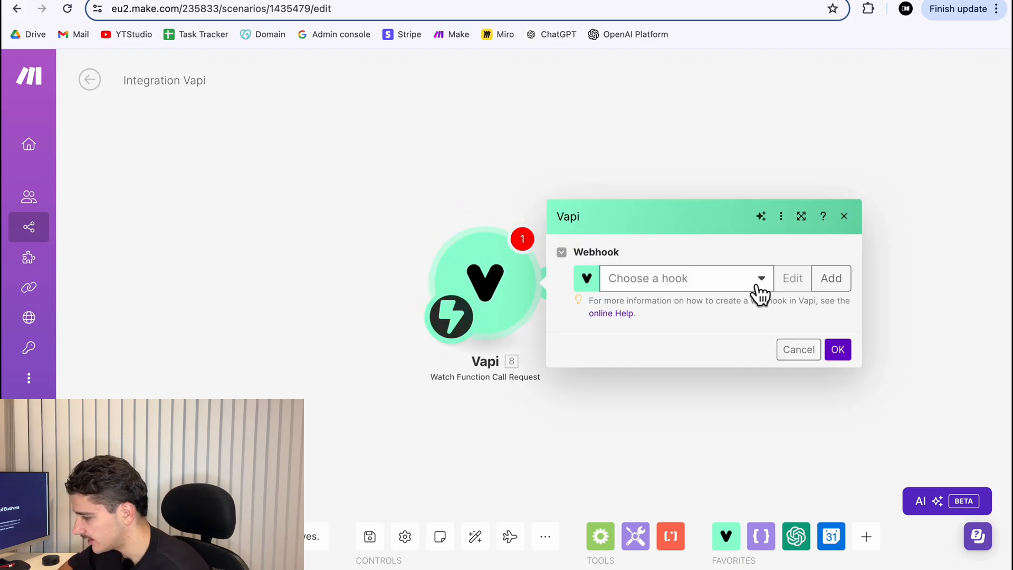
Create a webhook named CheckAvailabilityVapi for the trigger module and return to the checkAvailability function in Vapi.
click(830, 285)
triple_click(619, 280)
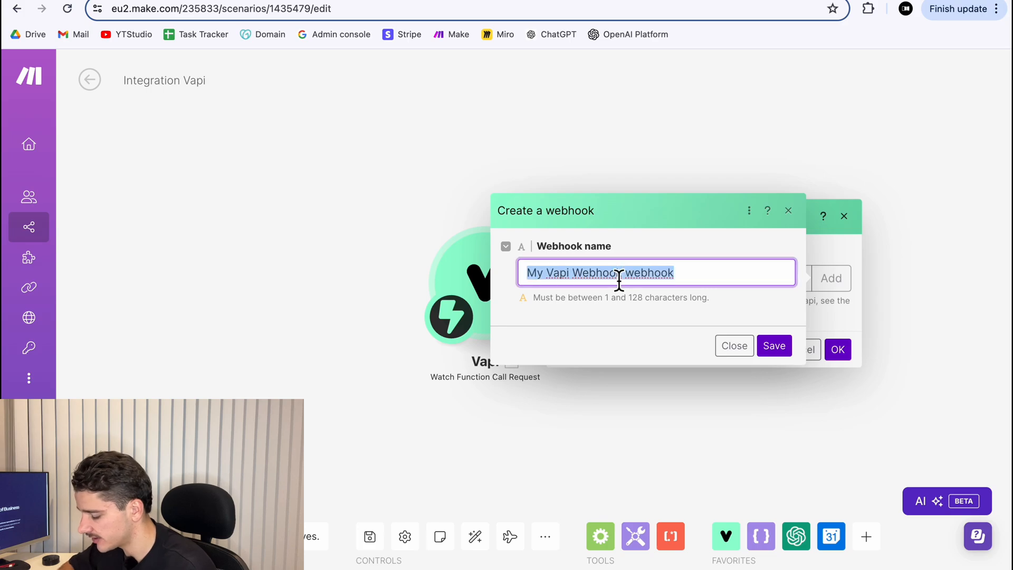
text(CheckAvailability)
click(651, 310)
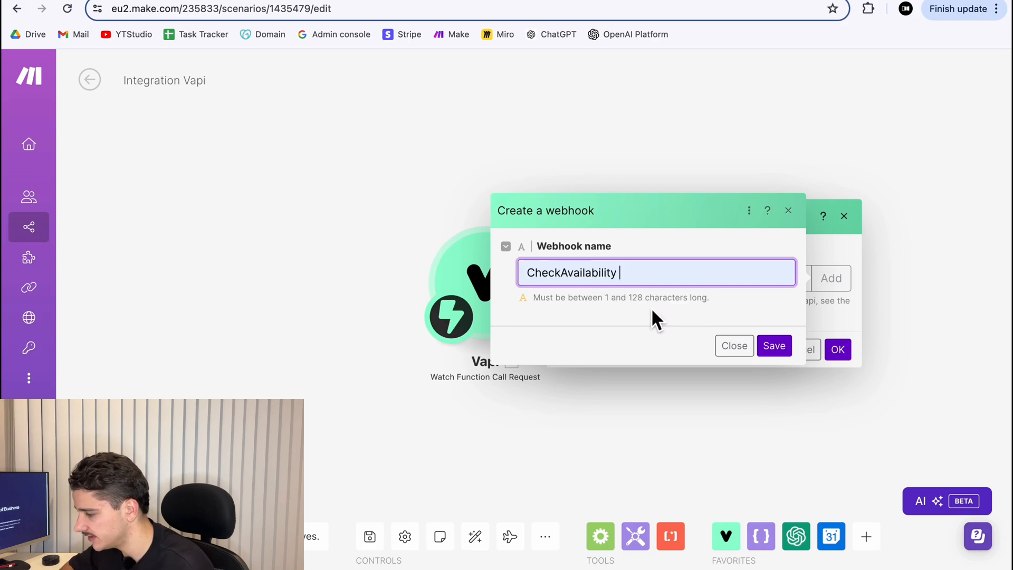
key(BackSpace)
text(Vapi)
click(774, 345)
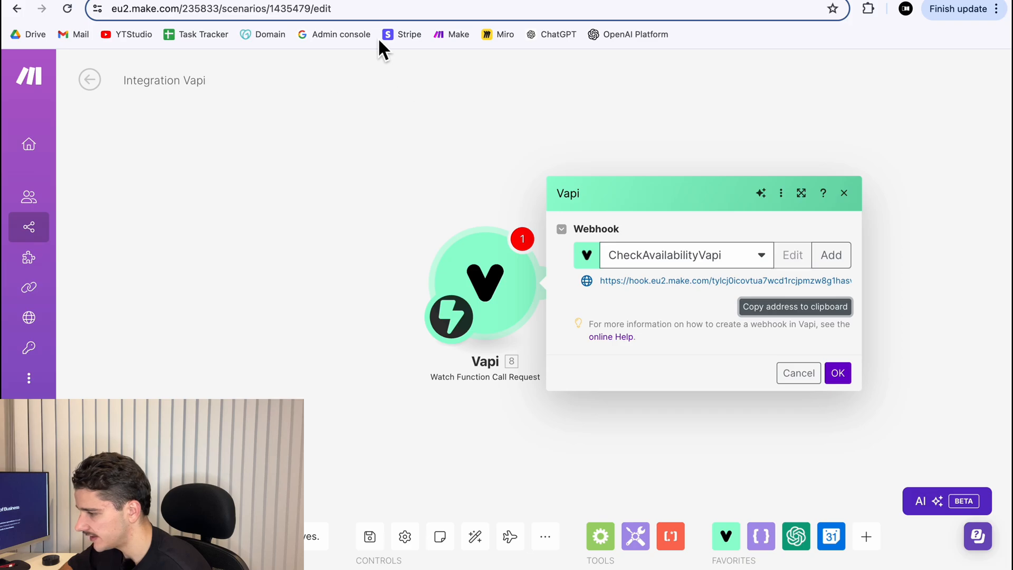
click(397, 1)
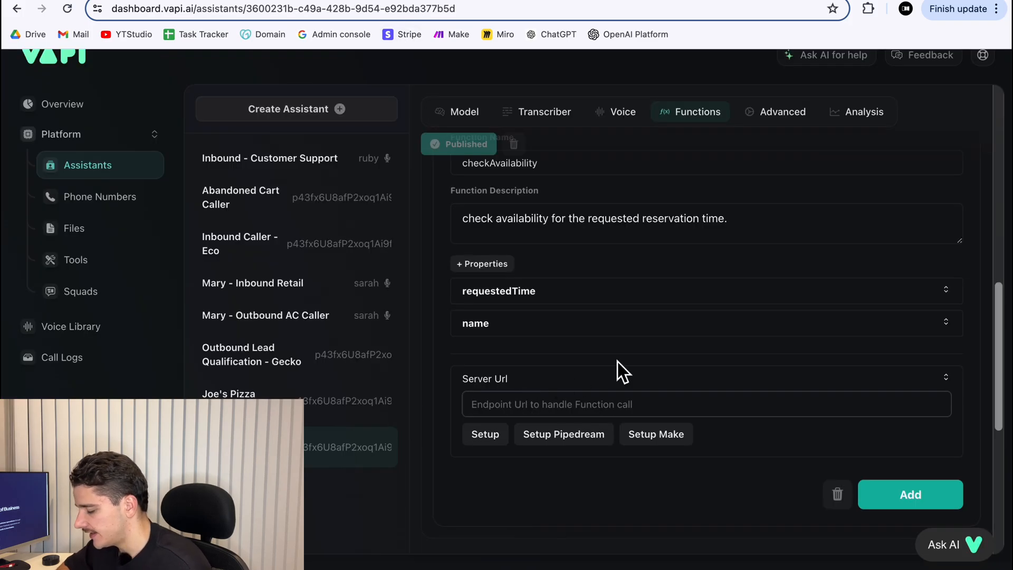
Paste the Make webhook URL as the checkAvailability function's server URL and add the function to the assistant.
key(super+v)
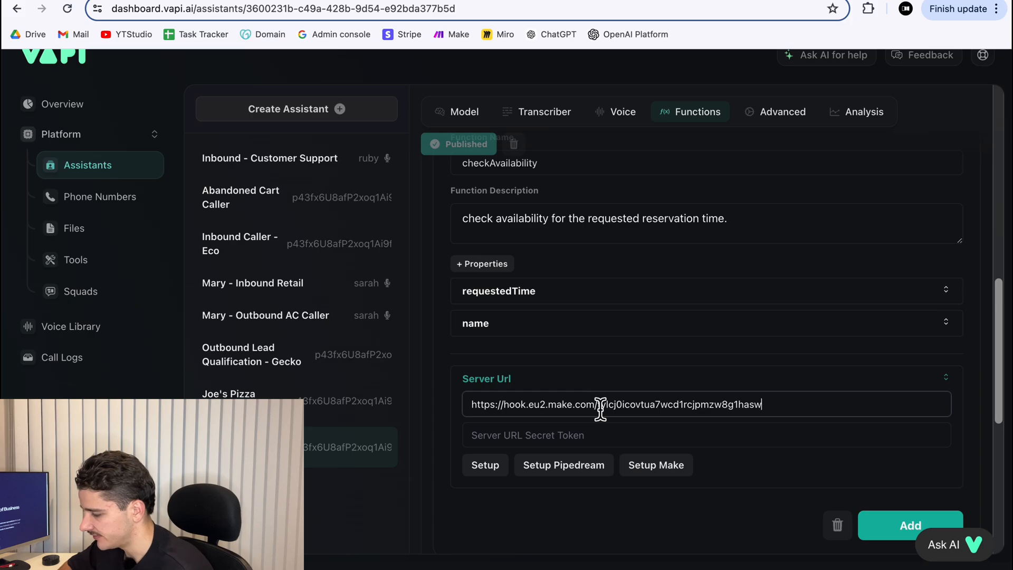
scroll(708, 398, down, 1)
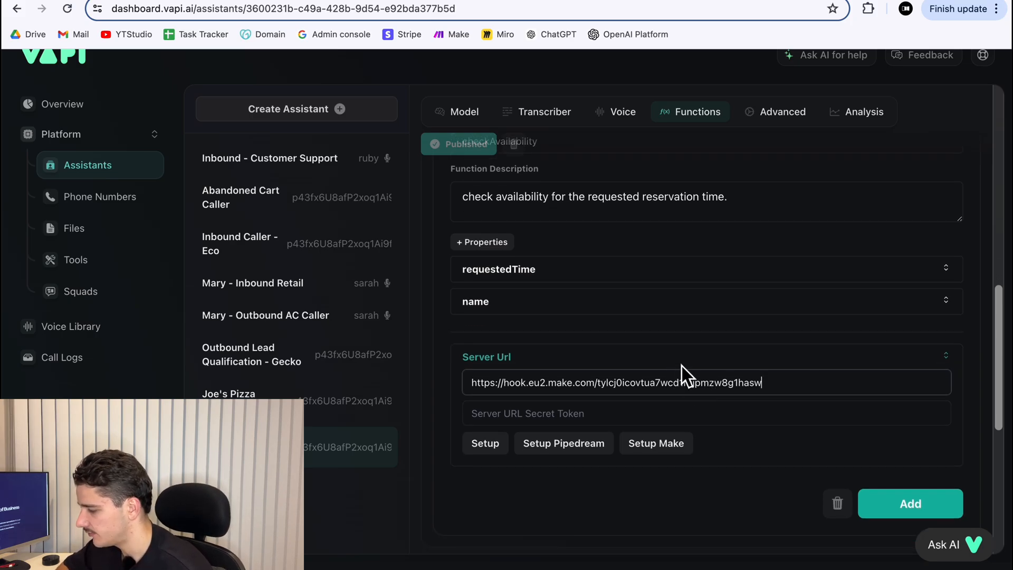
click(895, 504)
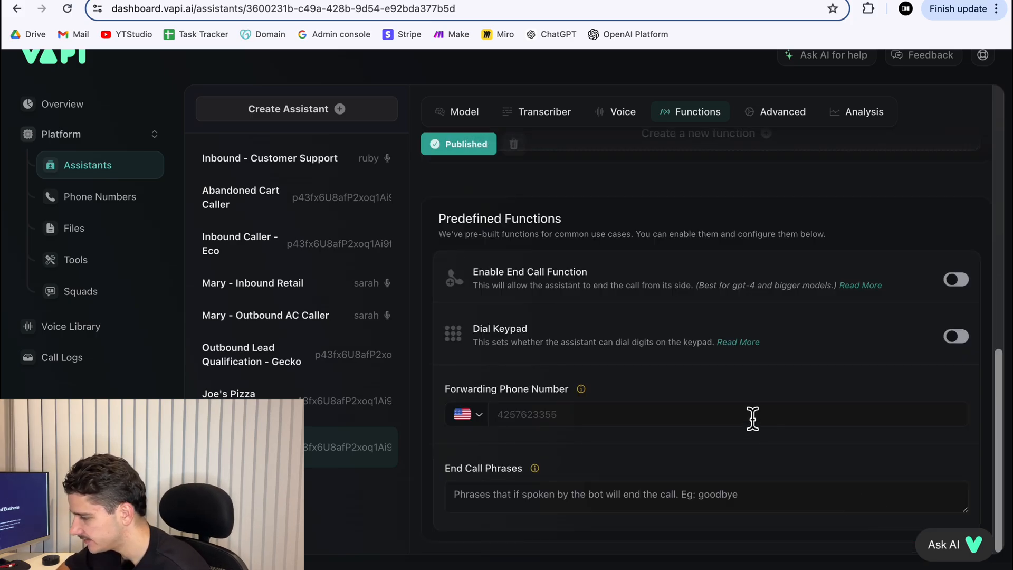
Reopen the checkAvailability function and expand the option for sending a sample payload in its Make setup.
scroll(753, 418, up, 4)
click(543, 332)
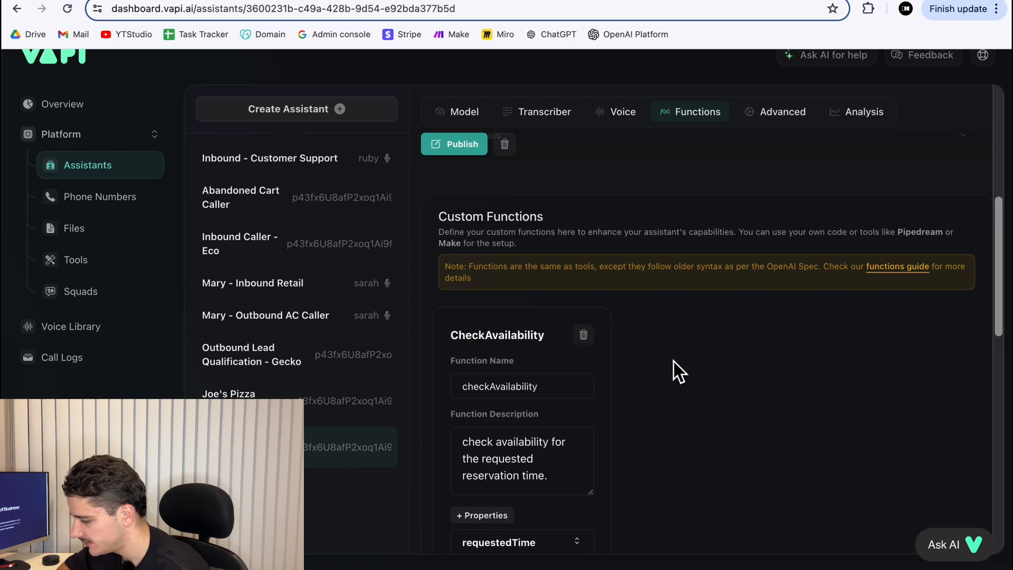
scroll(674, 362, down, 3)
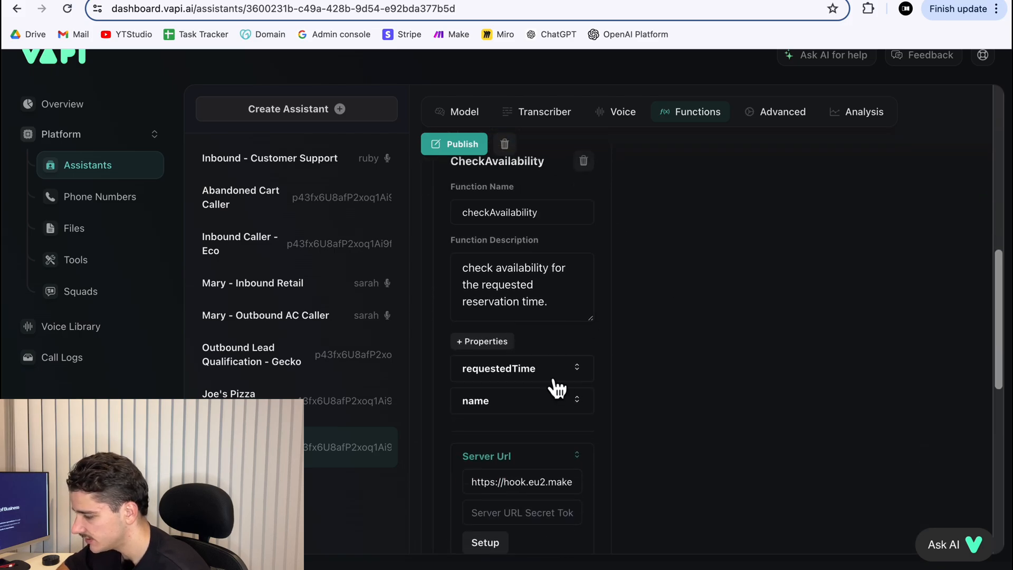
scroll(554, 388, down, 2)
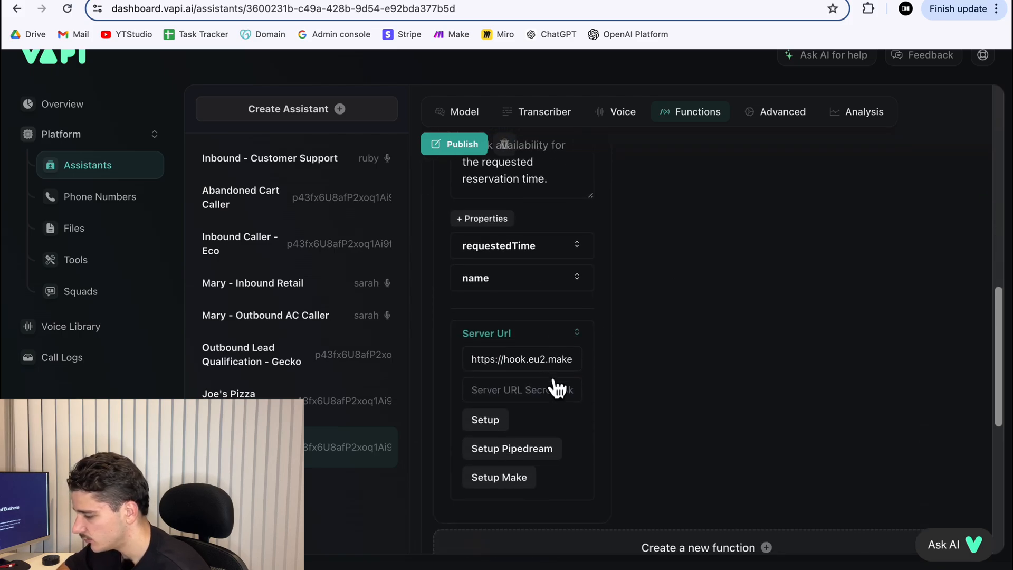
click(499, 477)
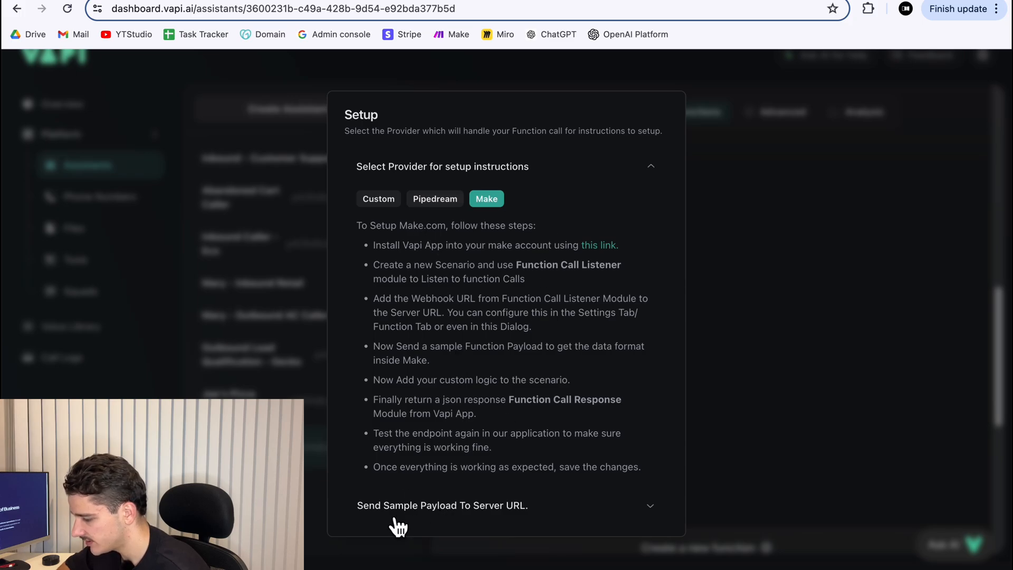
click(515, 512)
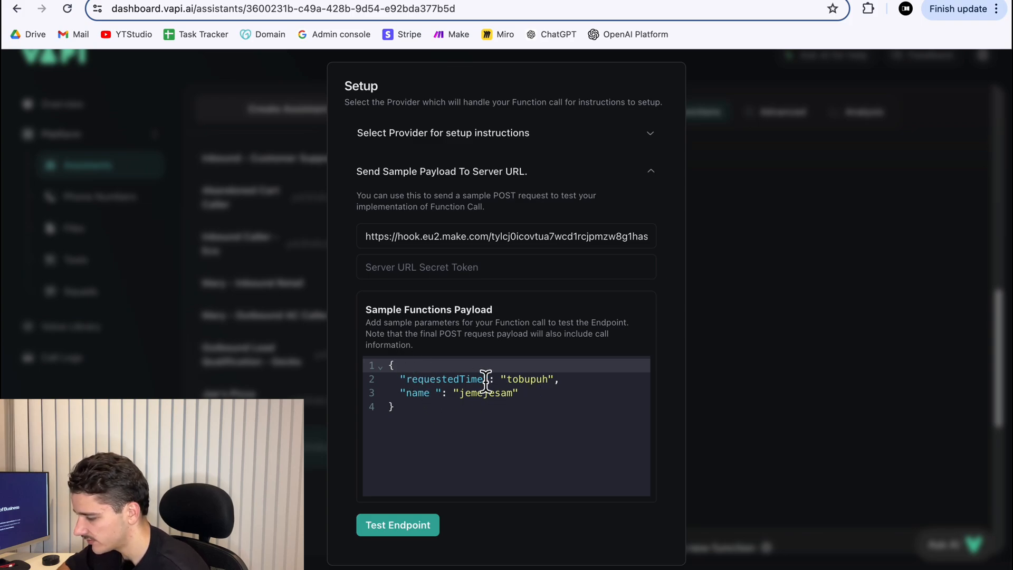
Fill the sample payload with requestedTime "tomorrow at 9pm" and a sample first name.
double_click(520, 380)
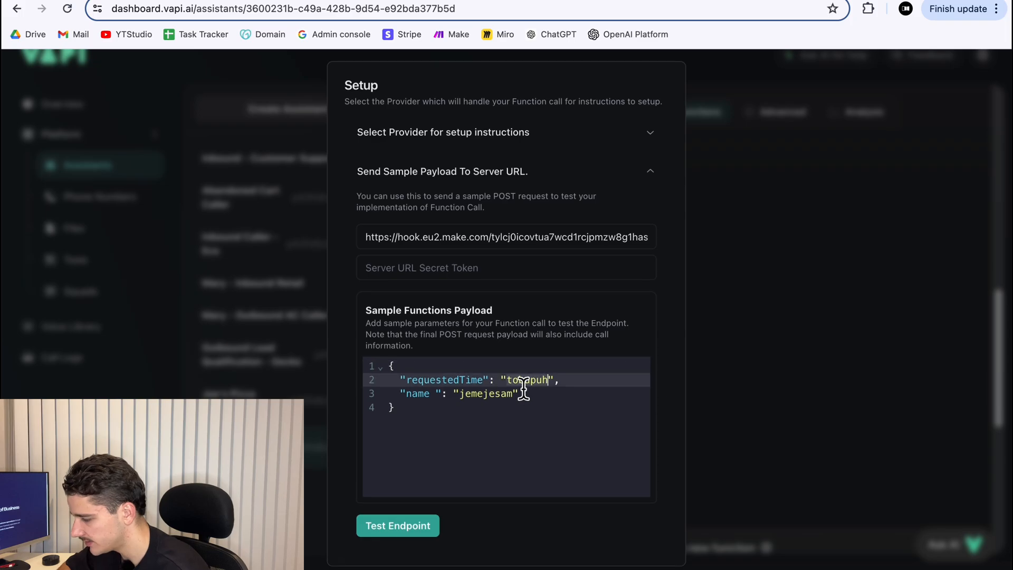
text(tom)
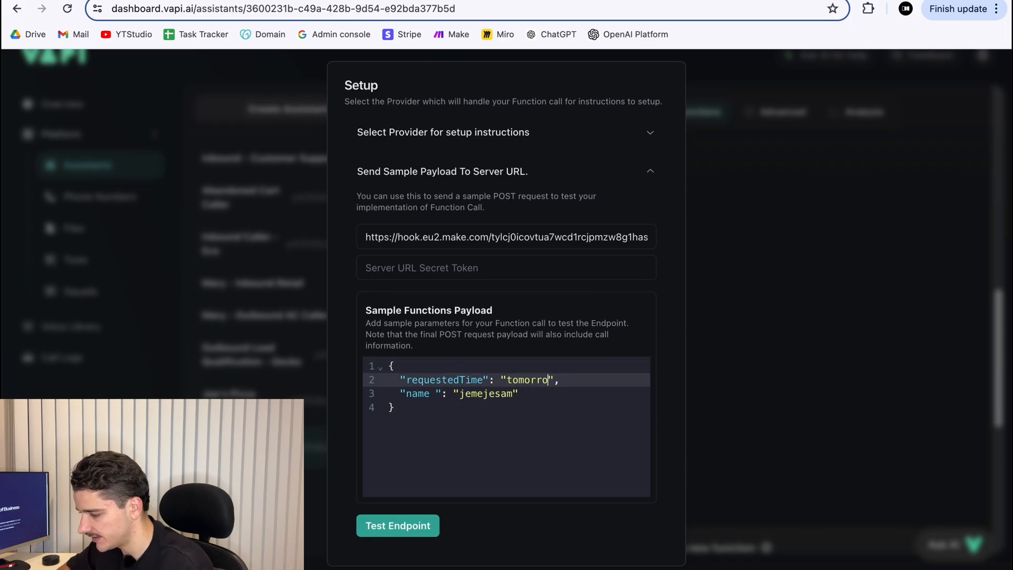
text(orrow)
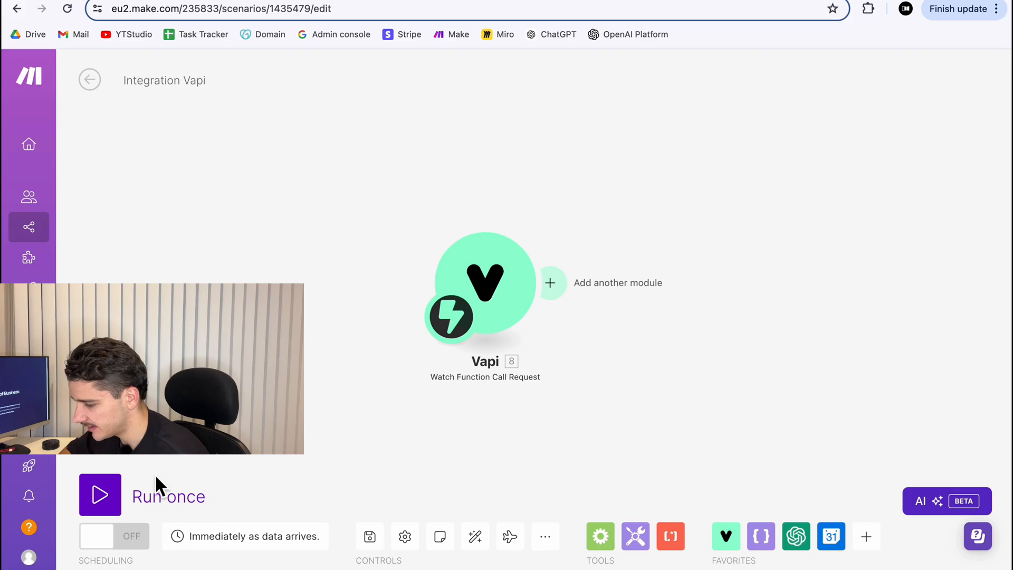
Run the Integration Vapi scenario once in Make, test the endpoint from Vapi with the sample payload, and return to Make.
click(106, 496)
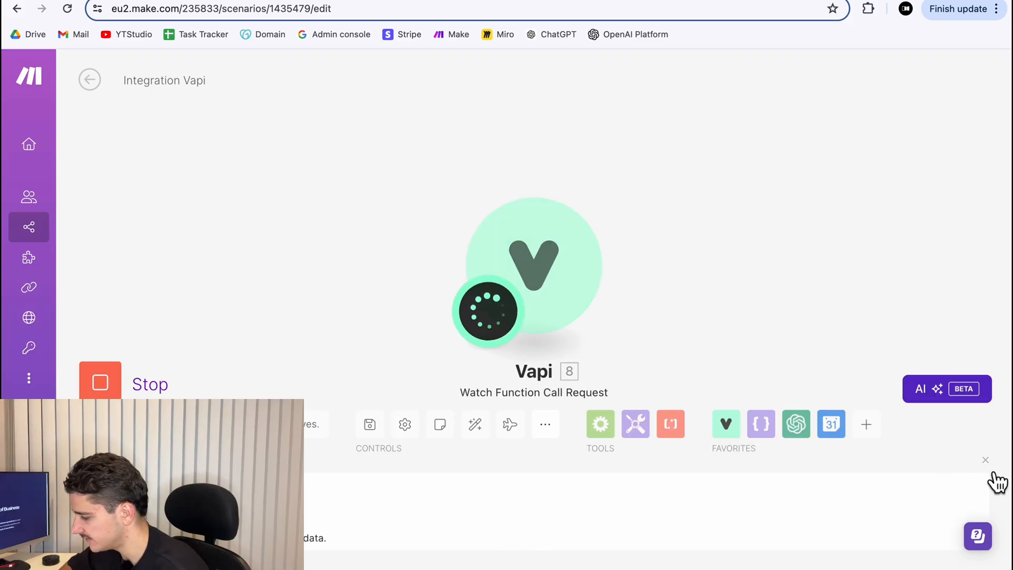
click(985, 460)
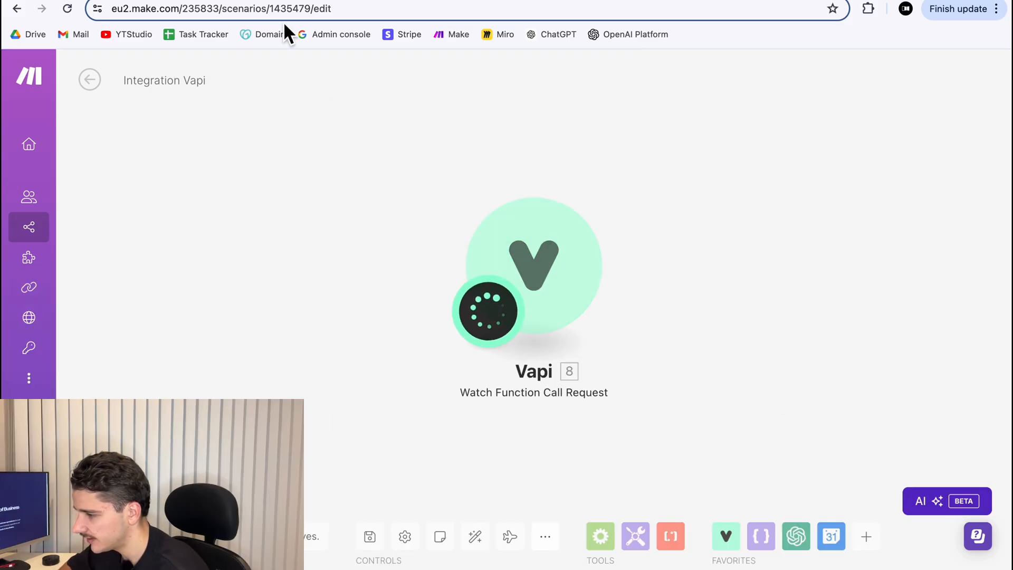
click(282, 2)
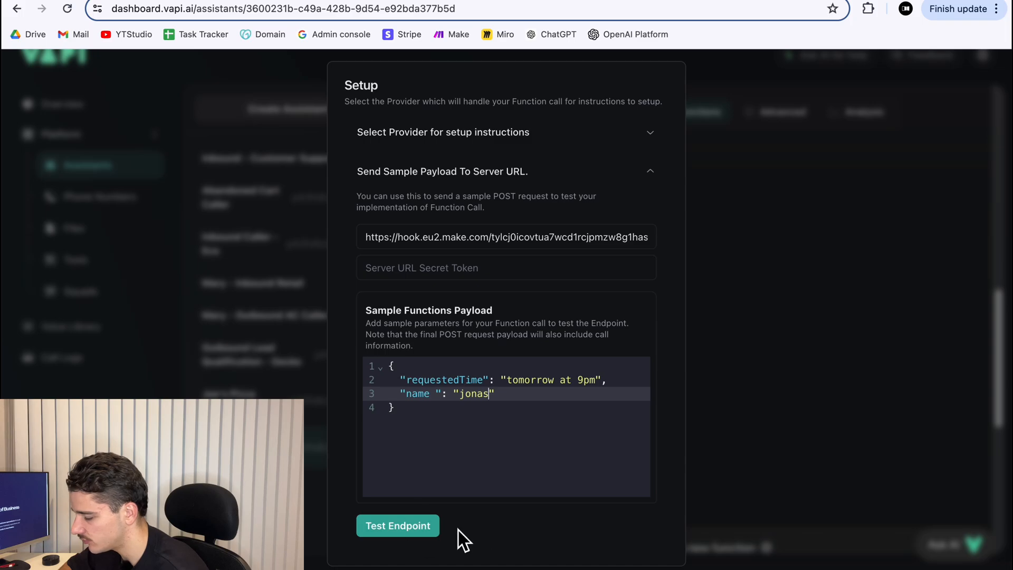
click(399, 531)
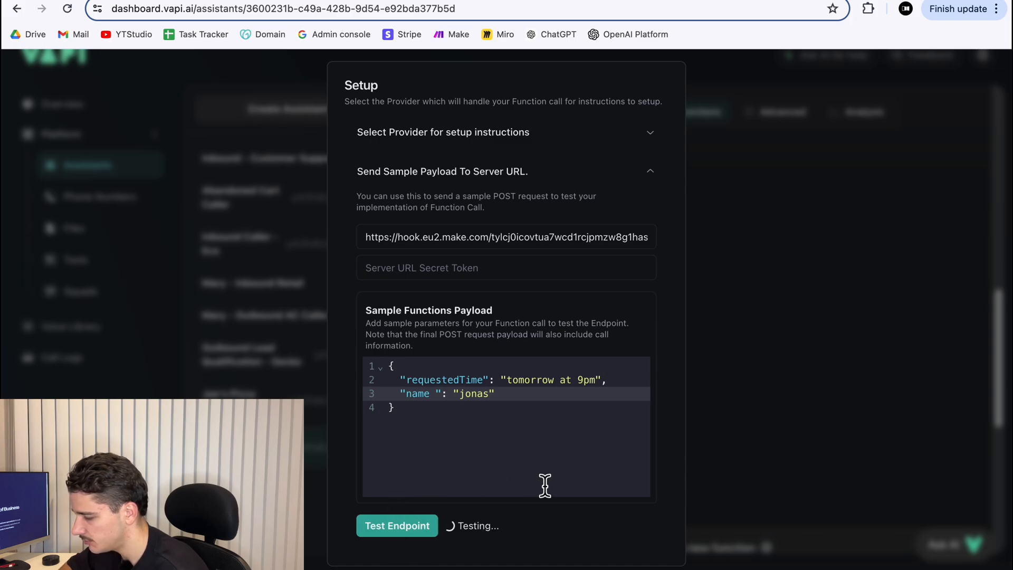
click(535, 3)
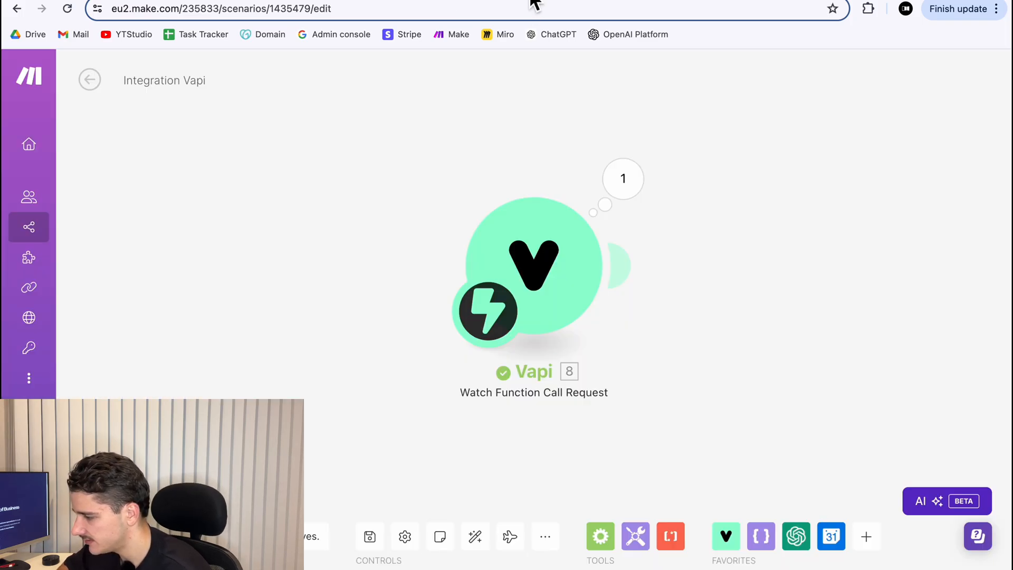
Examine the Vapi trigger's output bundle, expanding Function Call and its parameters to check requestedTime and name.
click(636, 200)
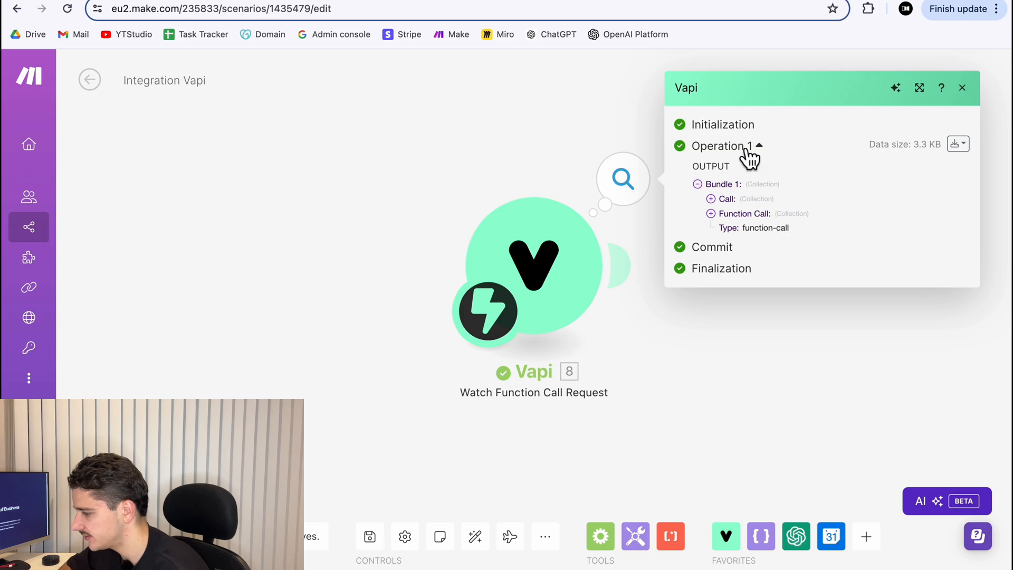
click(746, 217)
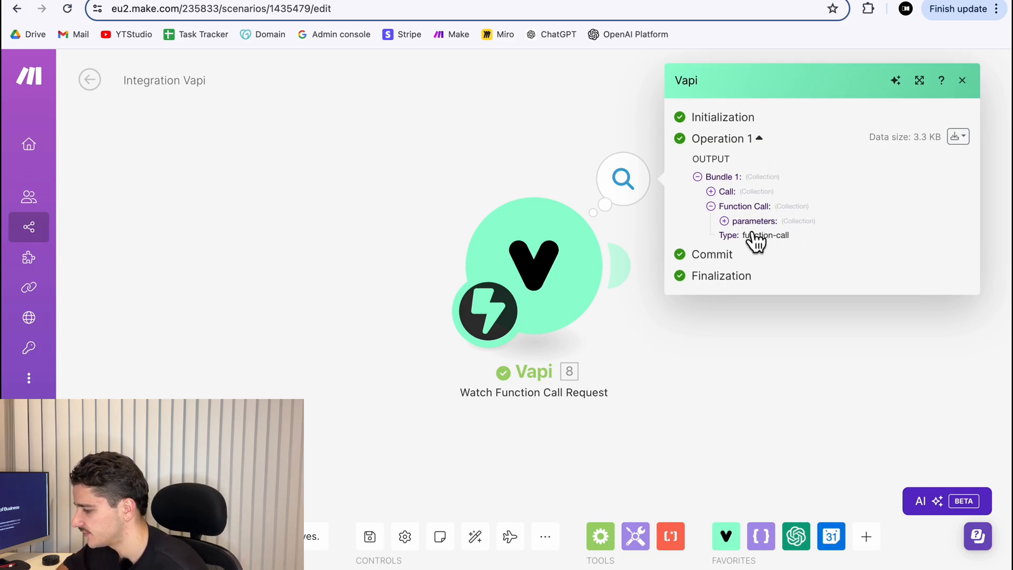
click(748, 221)
drag(747, 228, 831, 232)
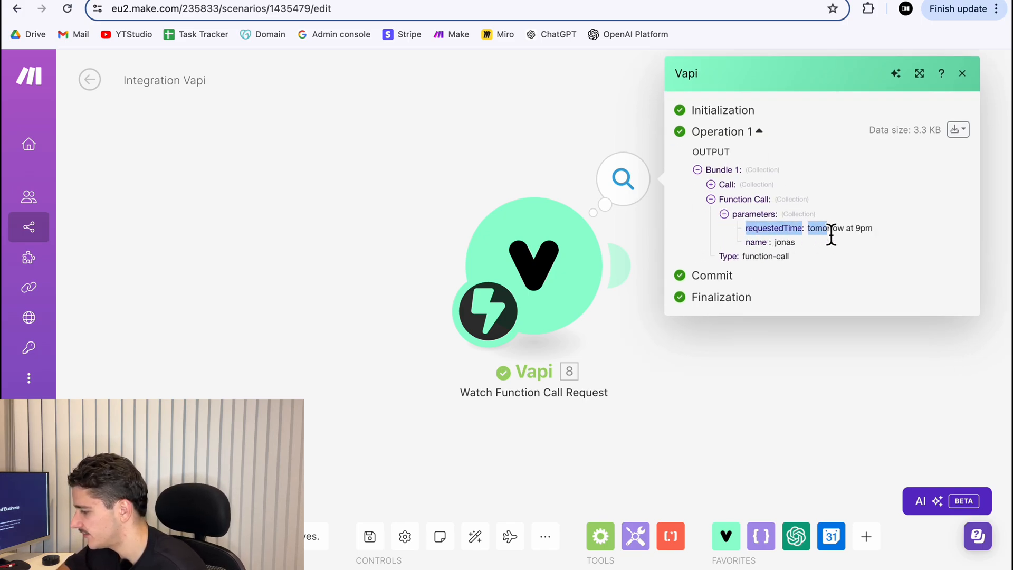
click(756, 250)
drag(746, 228, 874, 232)
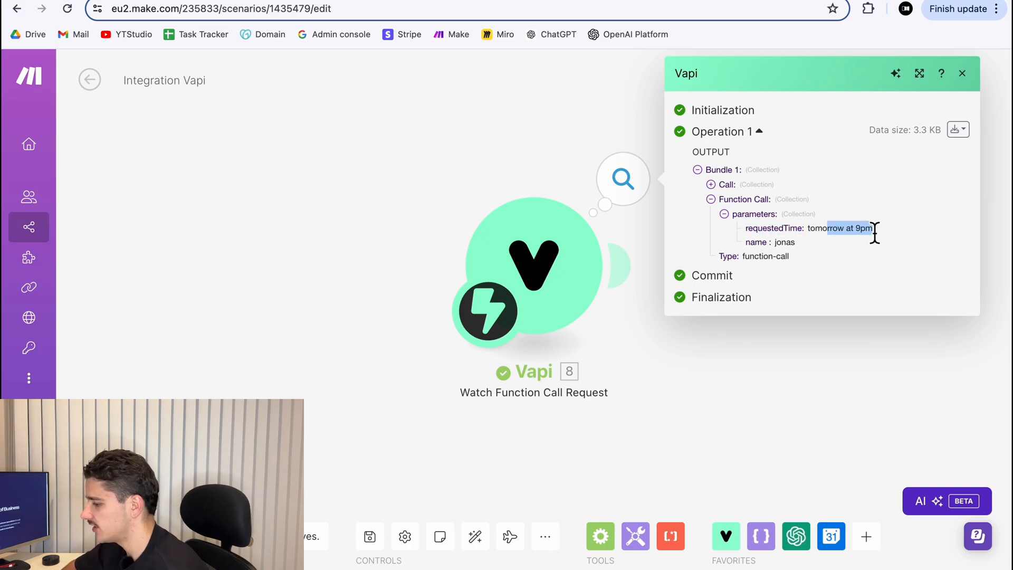
click(863, 233)
drag(757, 248, 786, 247)
click(791, 248)
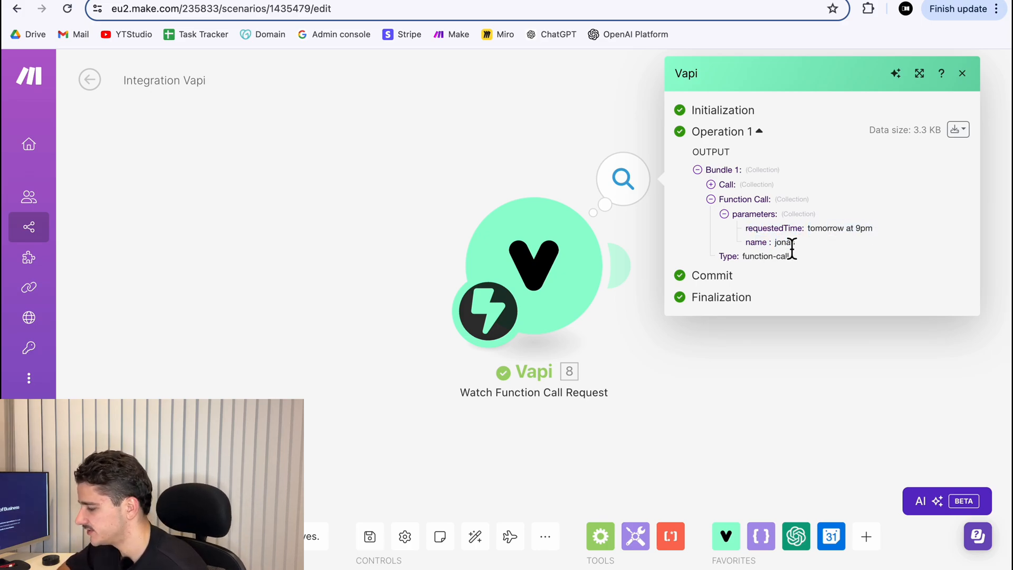
click(704, 433)
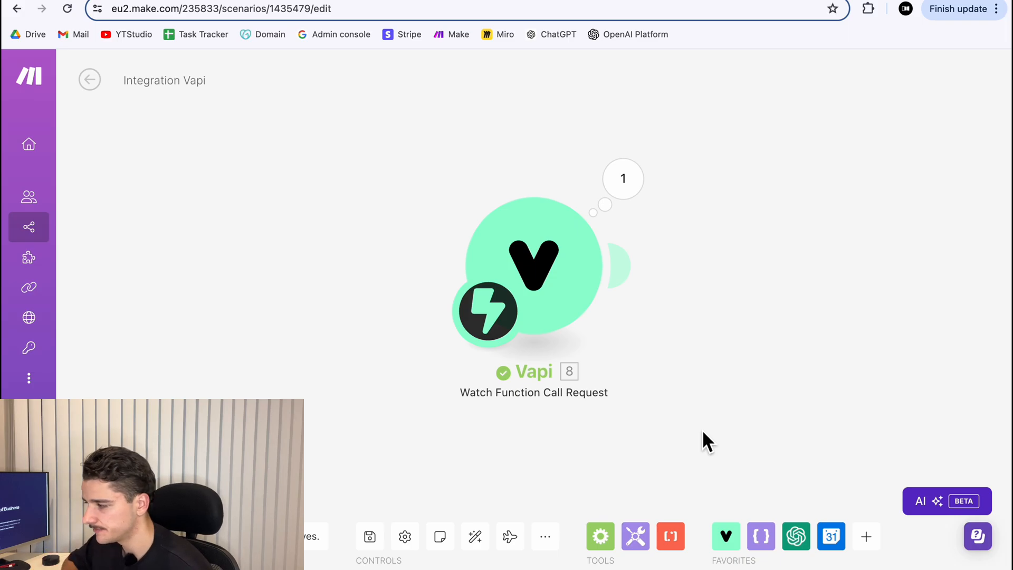
Add a JSON Transform to JSON module after the Vapi trigger, using Function Call as its object.
scroll(740, 245, down, 1)
scroll(739, 246, right, 3)
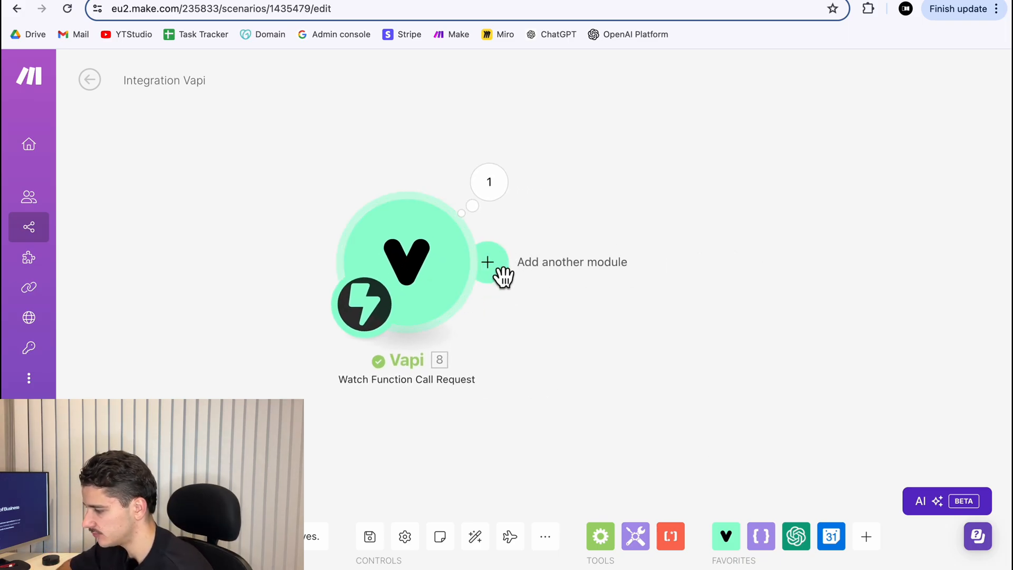
click(500, 270)
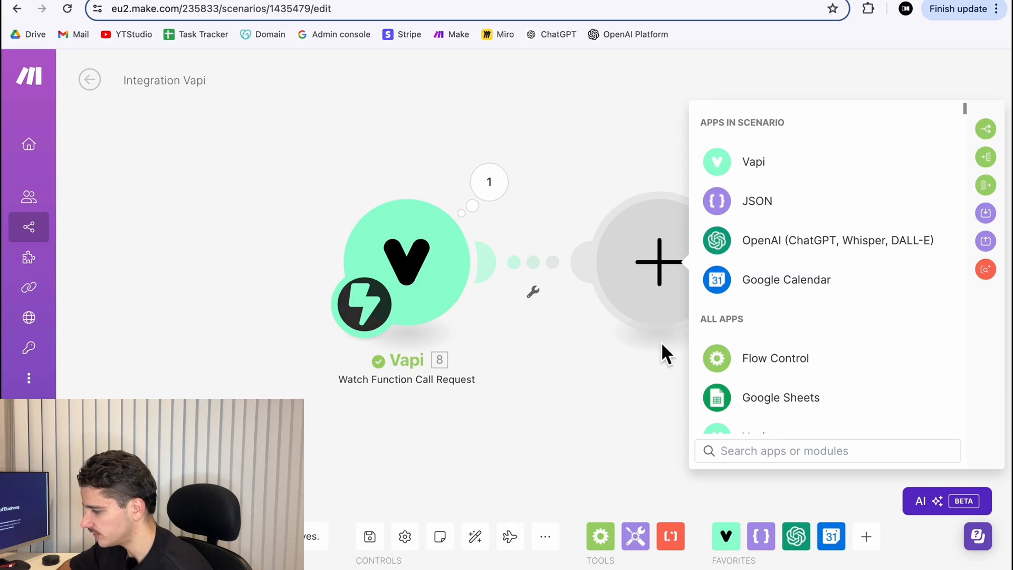
click(783, 221)
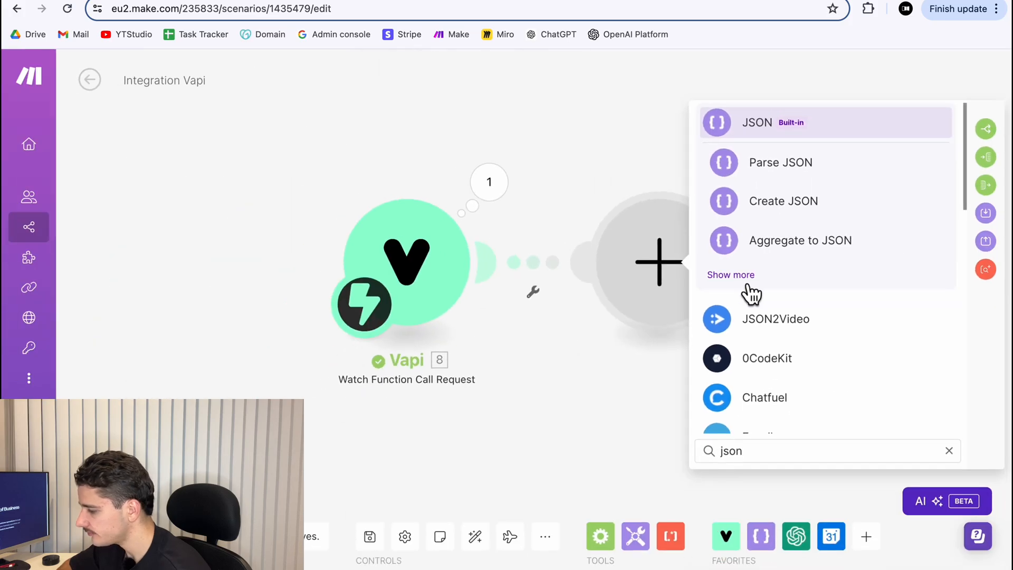
click(735, 279)
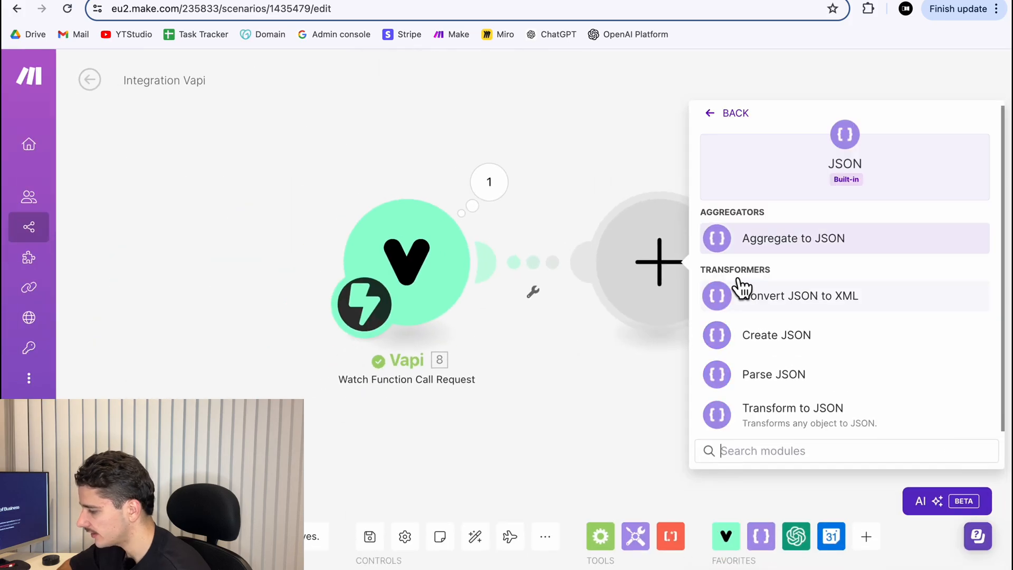
click(831, 409)
click(773, 277)
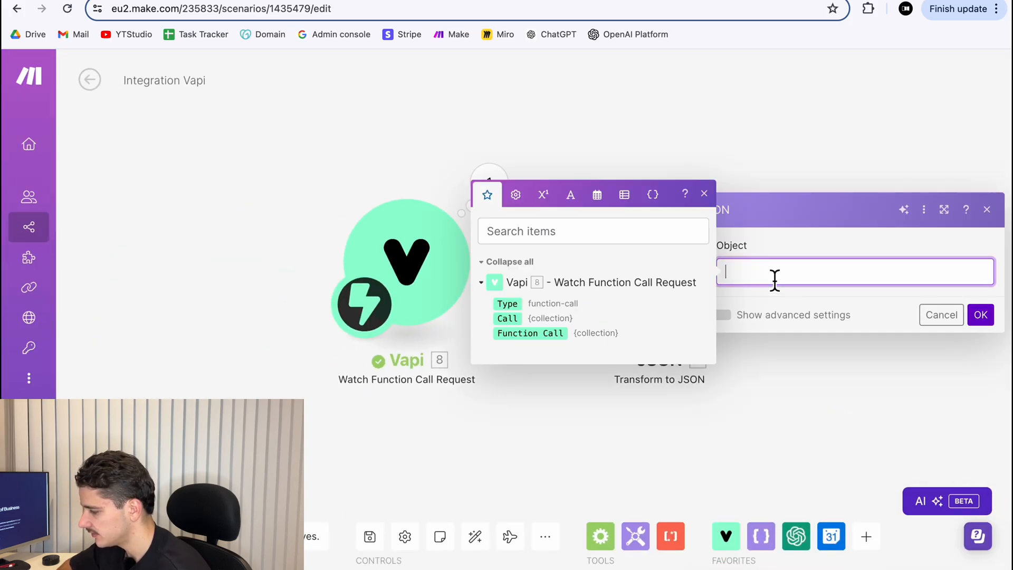
click(527, 337)
click(986, 315)
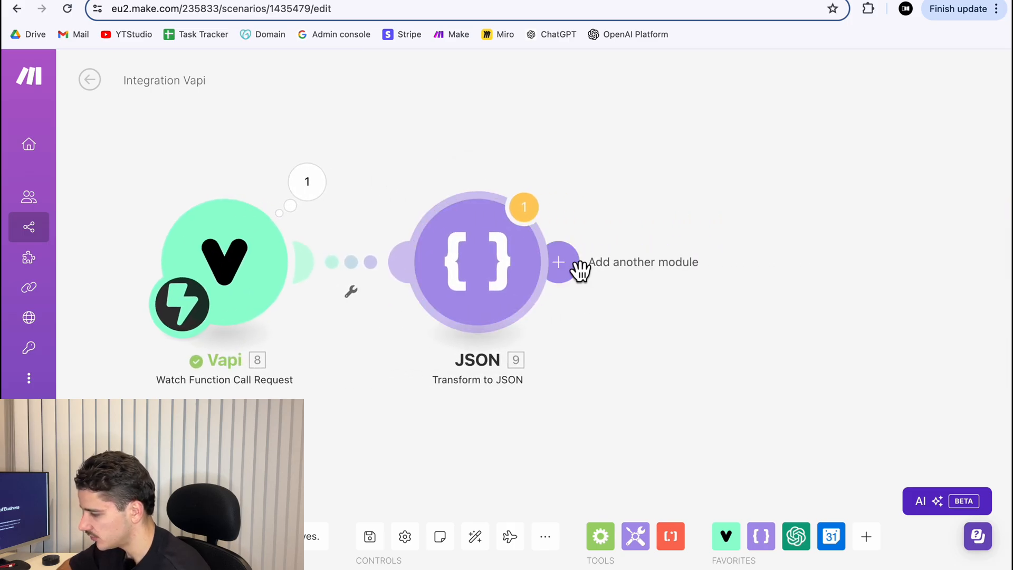
Add a Parse JSON module after Transform to JSON, mapping the previous module's JSON string as its input.
click(580, 263)
click(792, 202)
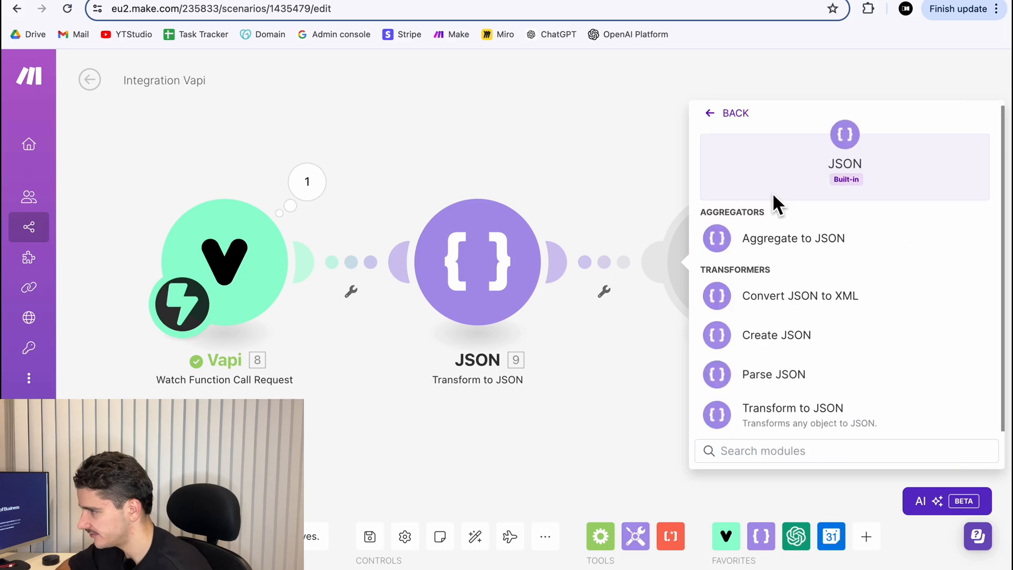
click(774, 372)
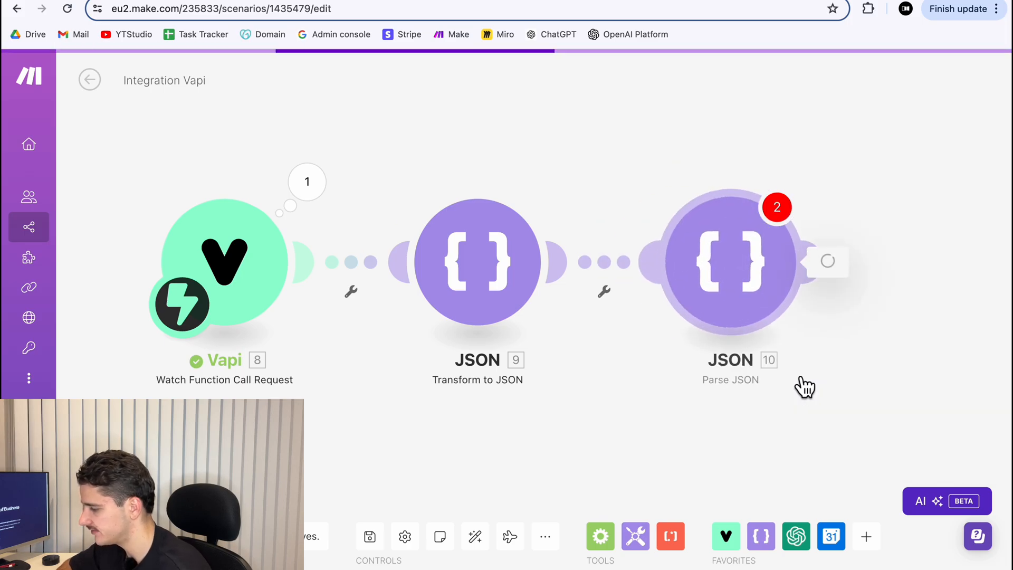
click(692, 331)
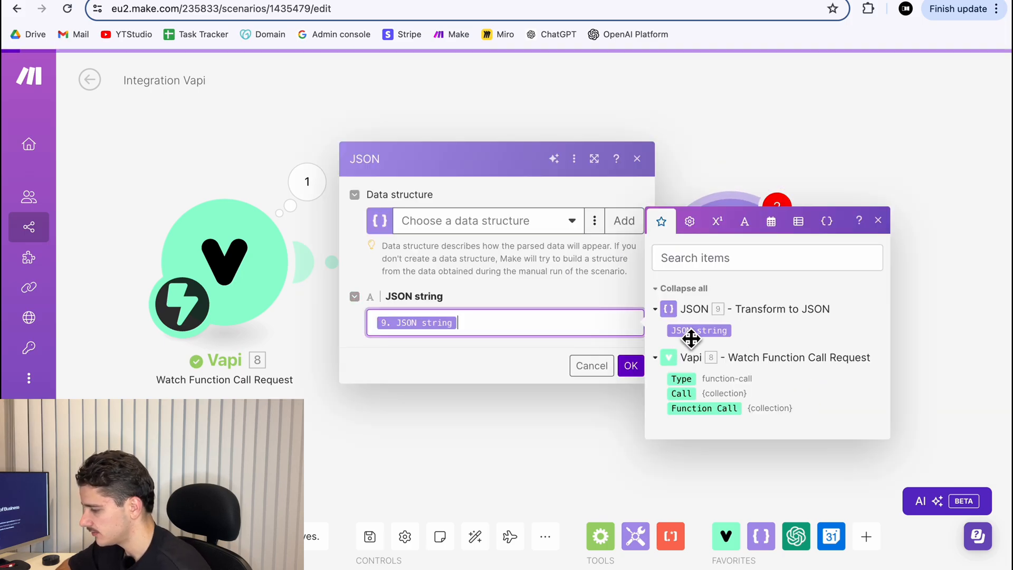
click(632, 367)
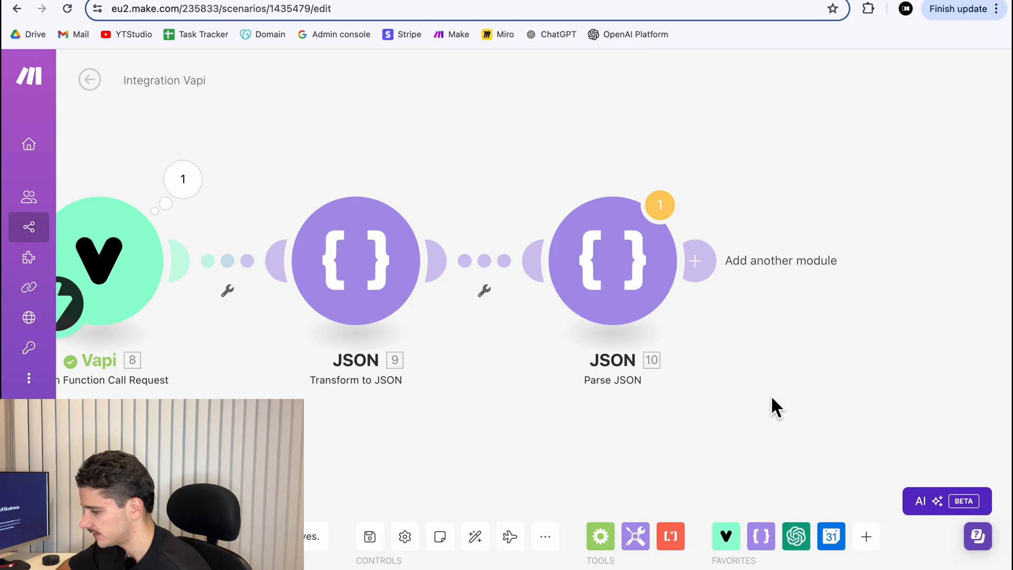
Save the scenario despite the warning and run it once, testing the endpoint from Vapi with the sample payload before returning to Make.
click(370, 537)
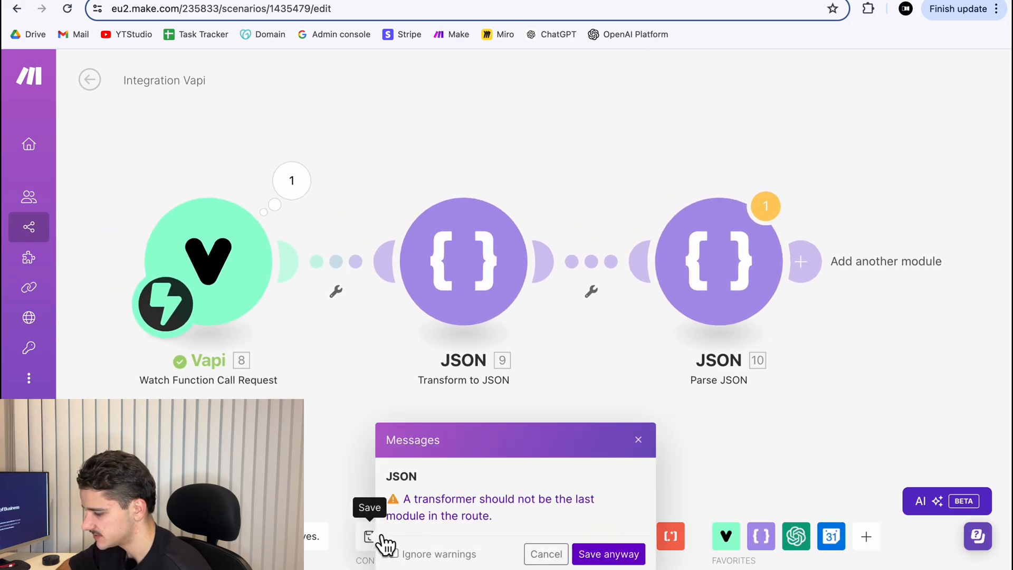
click(610, 553)
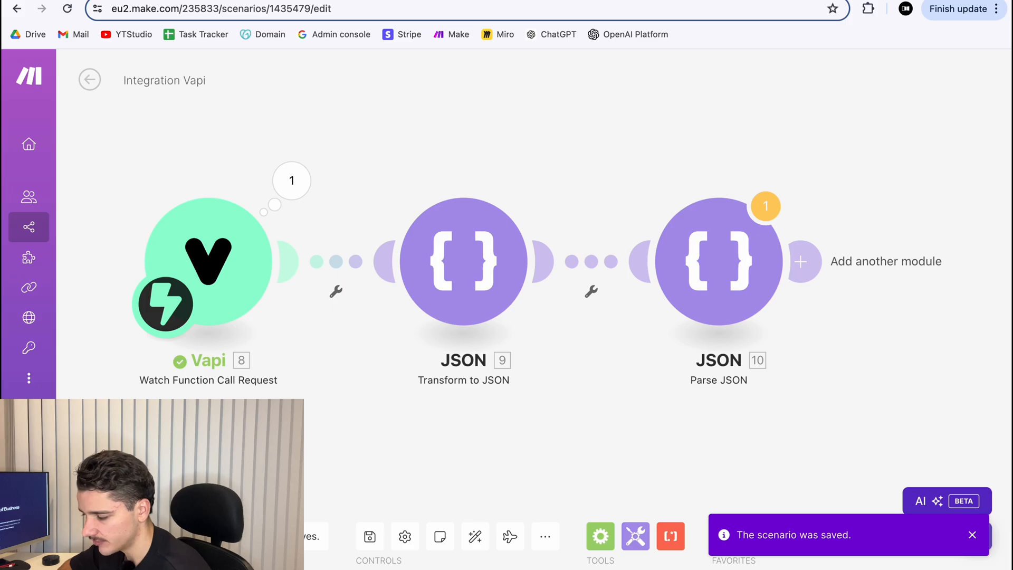
click(113, 536)
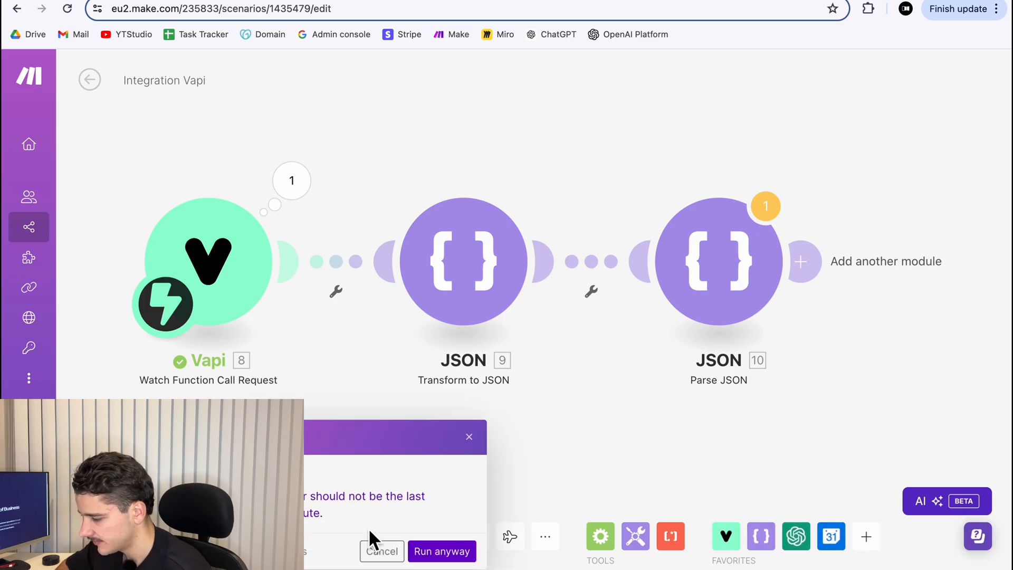
click(440, 553)
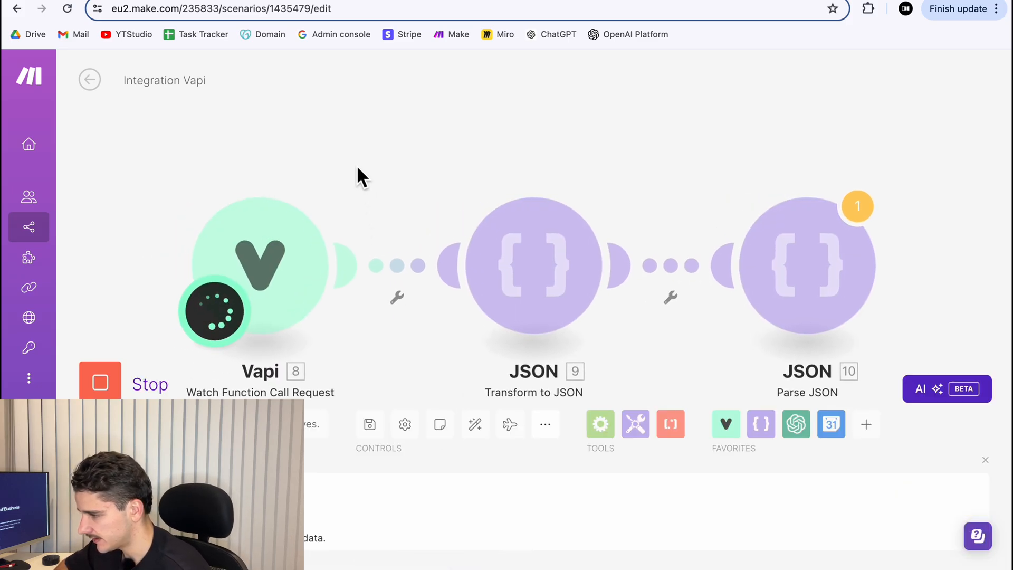
click(278, 1)
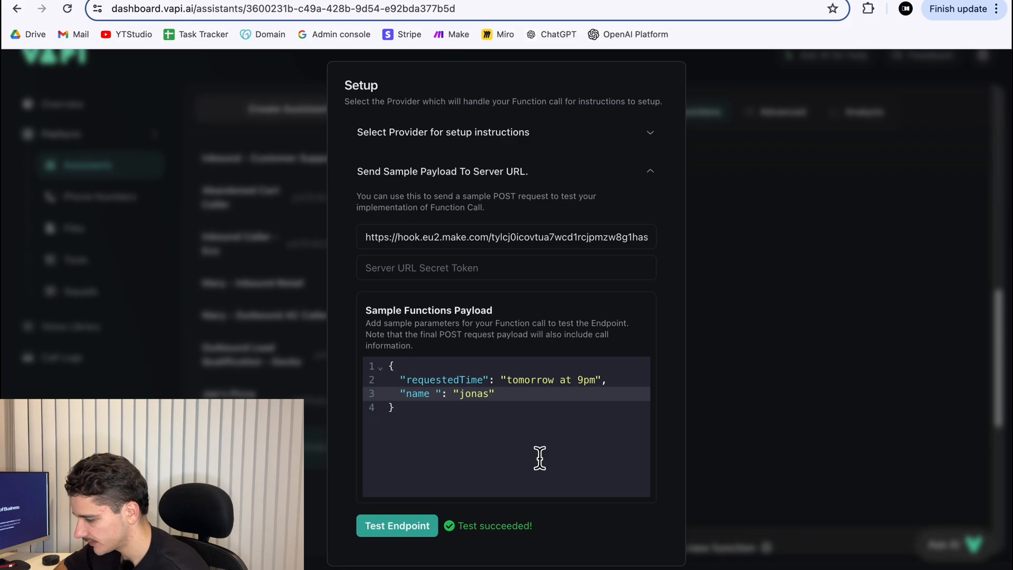
click(395, 528)
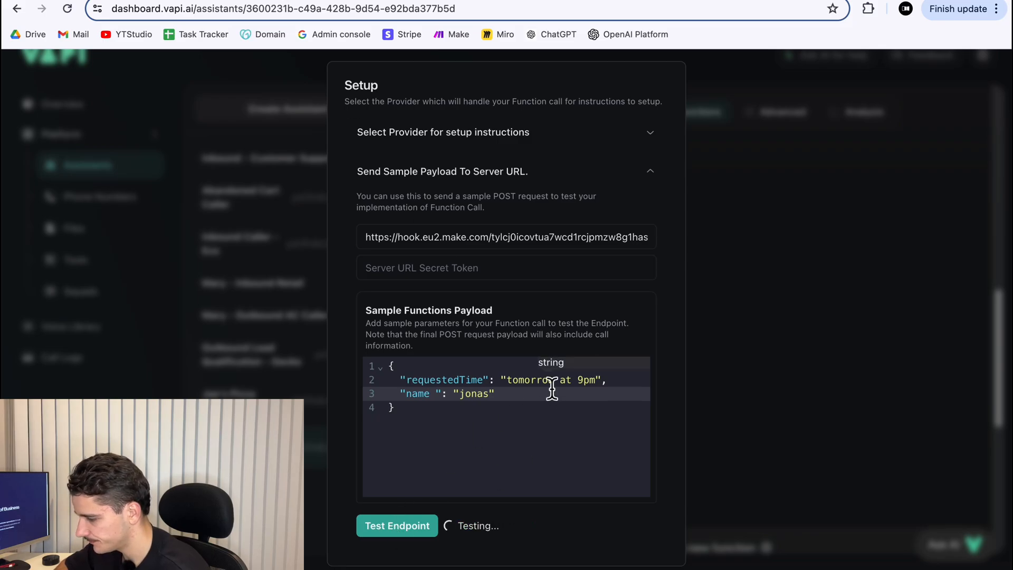
click(529, 1)
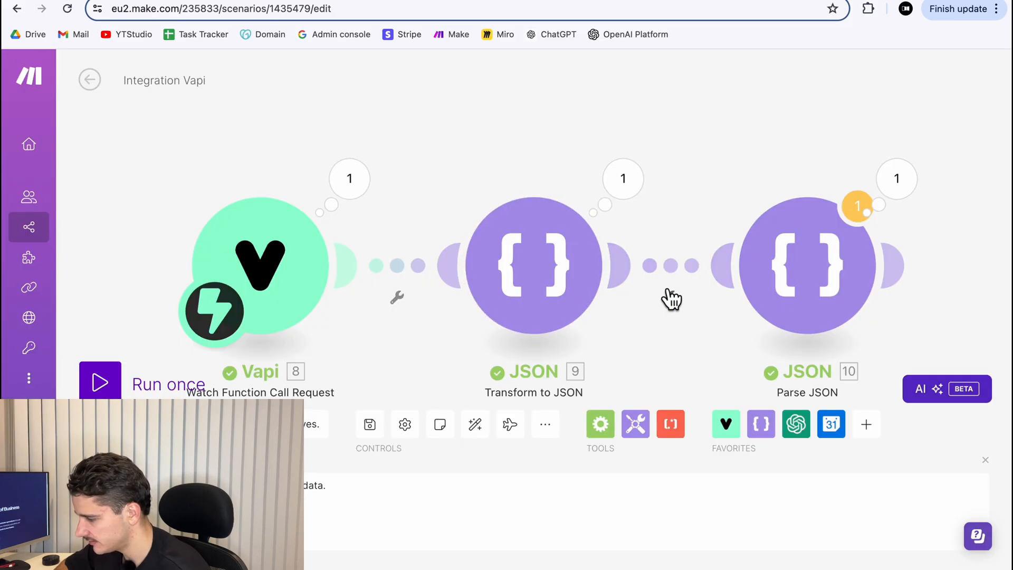
Examine the Parse JSON module's input and output bundles, expanding parameters to check requestedTime and name.
scroll(666, 296, right, 3)
click(731, 194)
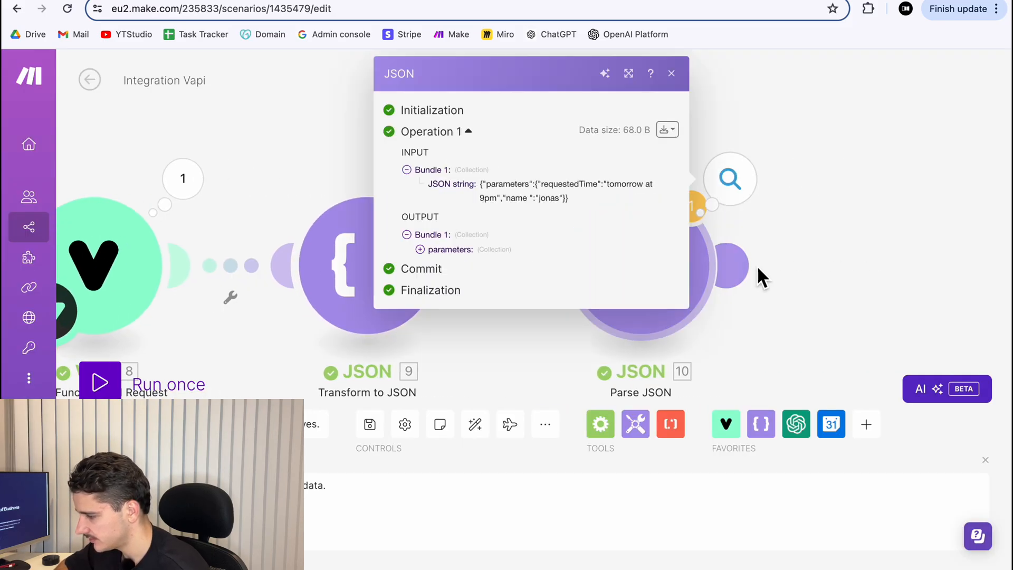
click(464, 251)
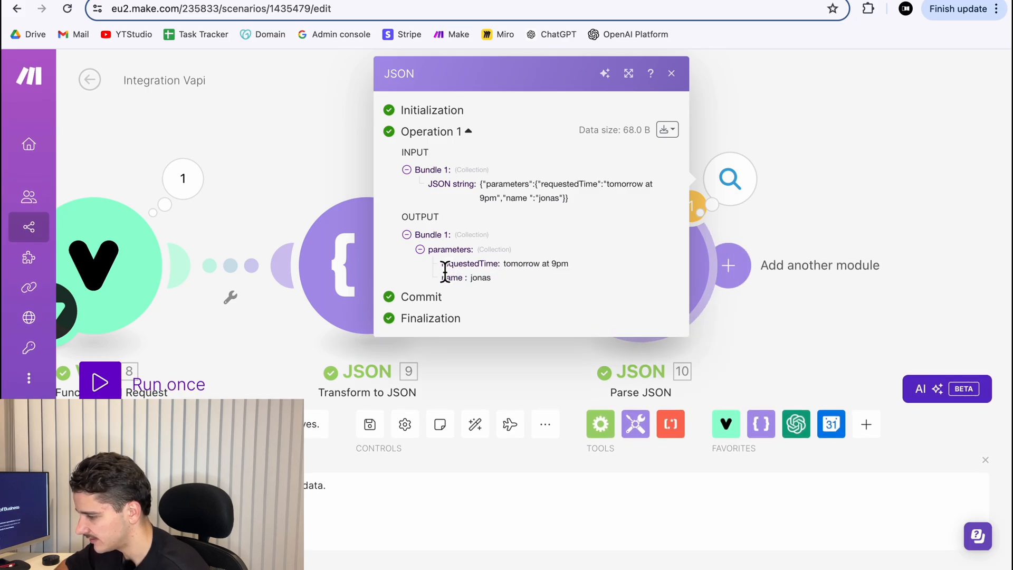
drag(444, 271, 548, 277)
click(549, 277)
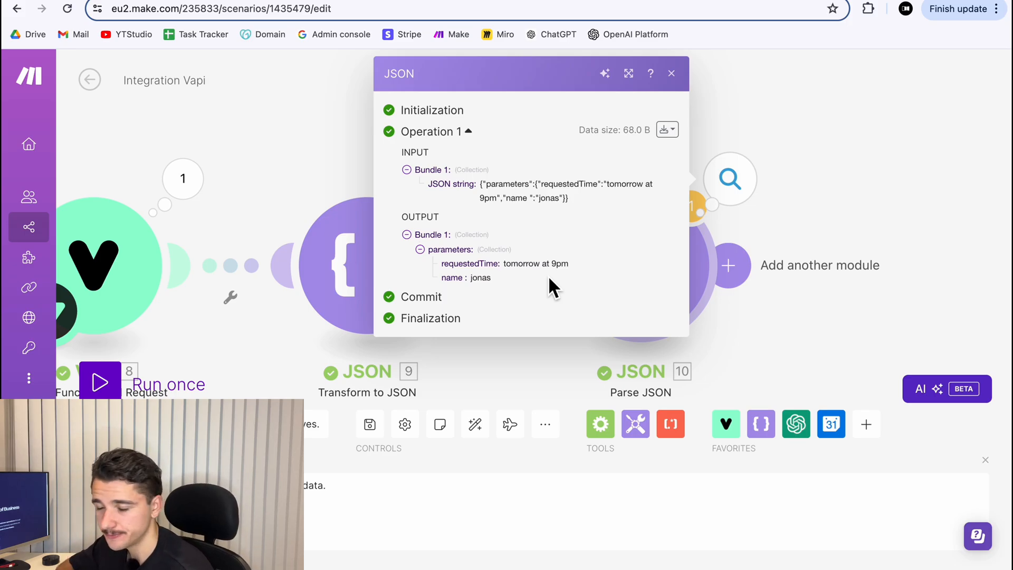
drag(444, 265, 577, 264)
click(593, 263)
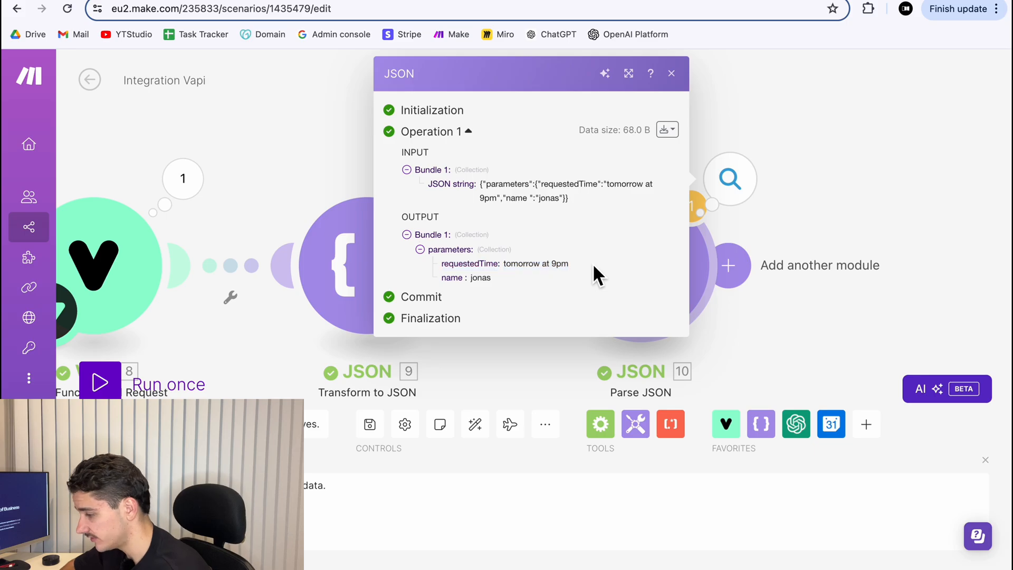
drag(454, 280, 515, 276)
click(515, 277)
click(889, 216)
scroll(889, 217, down, 3)
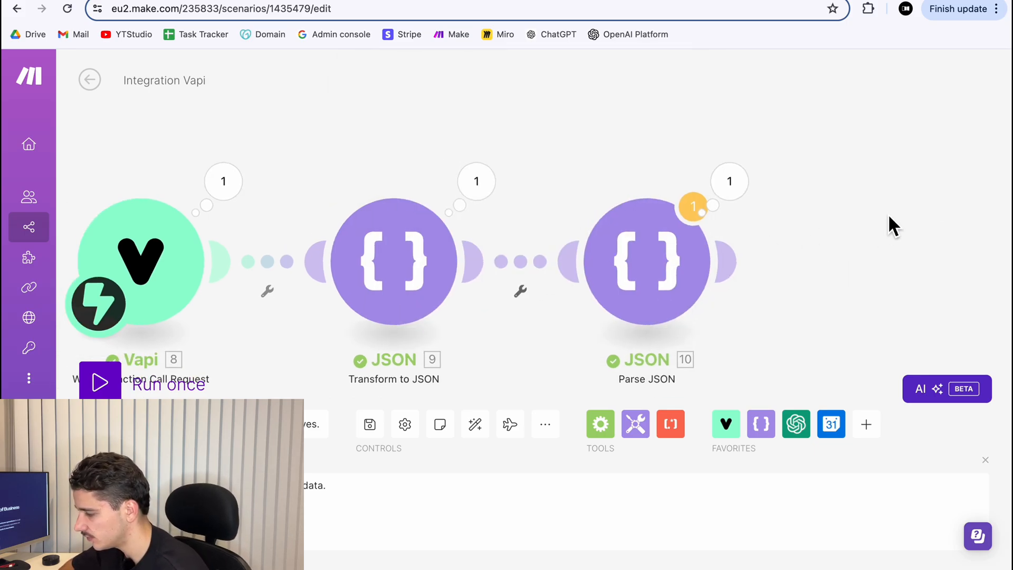
Inspect the Parse JSON run result again, expanding its output parameters to check the requestedTime value.
drag(889, 217, 728, 196)
scroll(728, 206, down, 1)
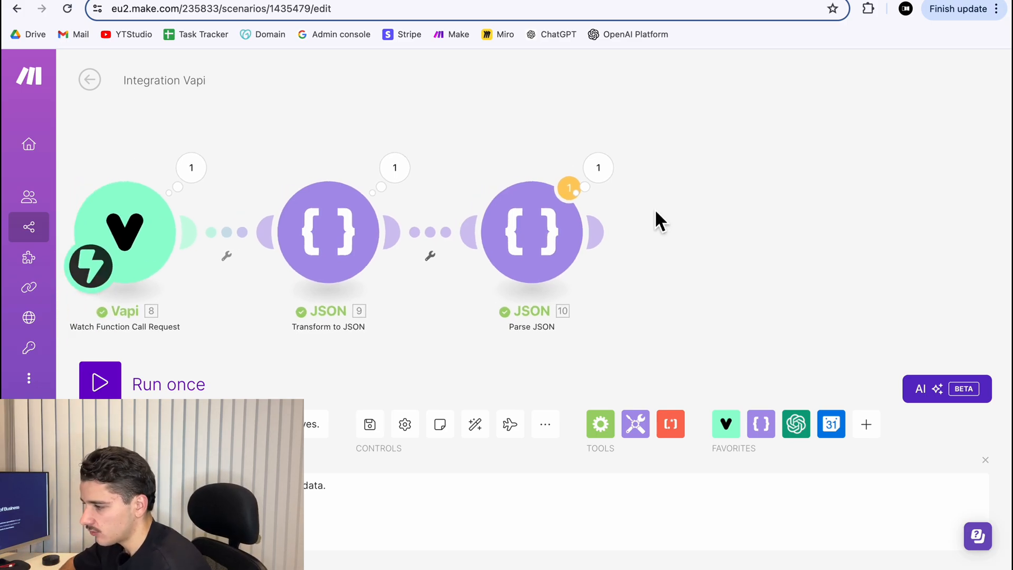
click(602, 176)
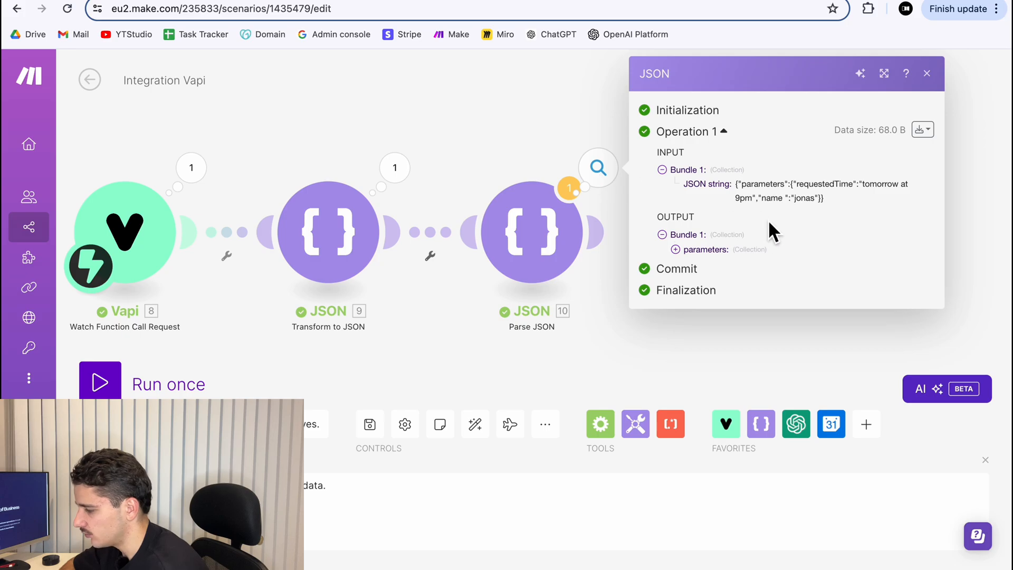
click(706, 250)
drag(759, 263, 837, 262)
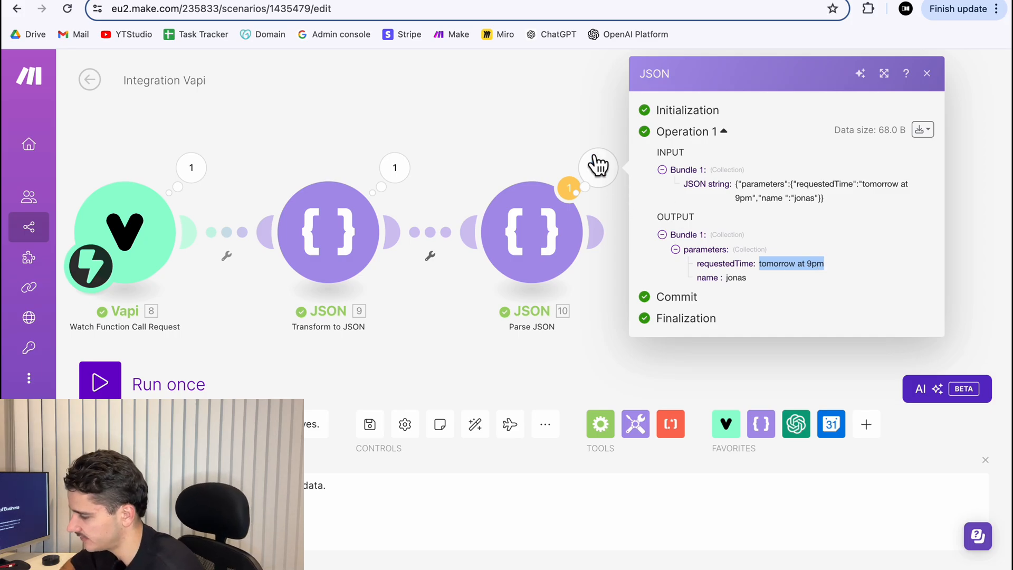
click(547, 119)
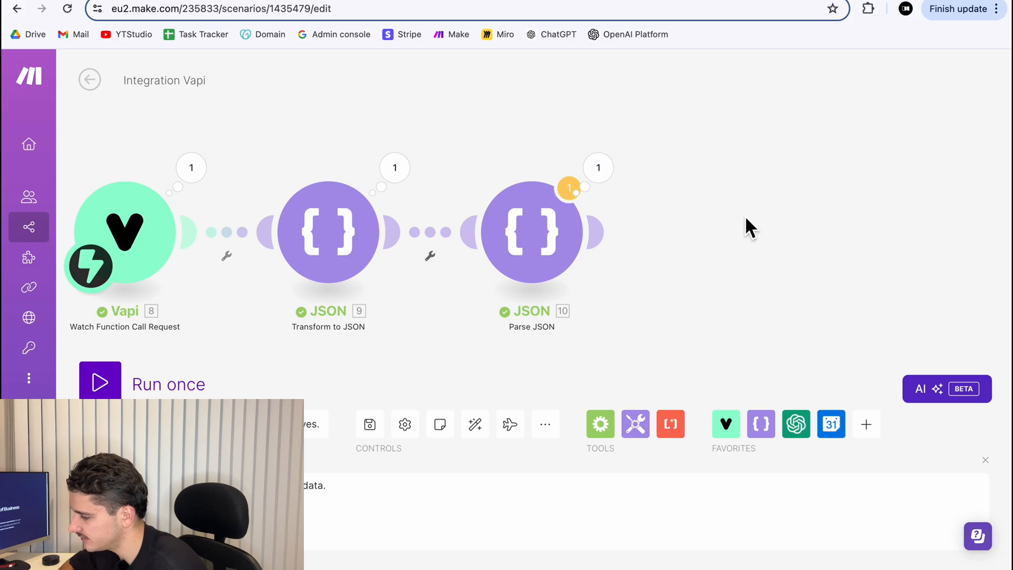
Add an OpenAI Create a Completion (Prompt) module after Parse JSON and set its model to gpt-4o (system).
click(985, 460)
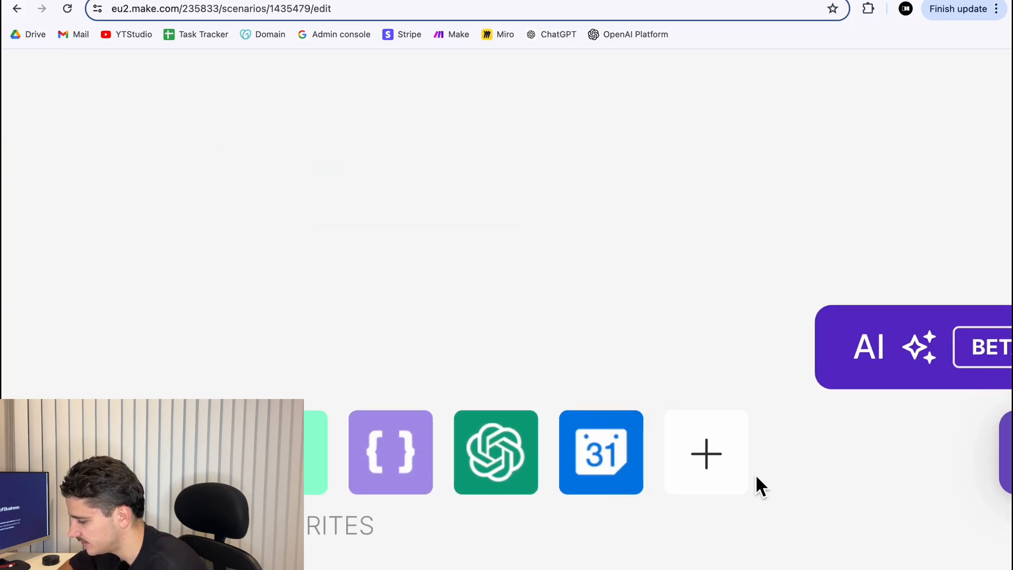
click(706, 454)
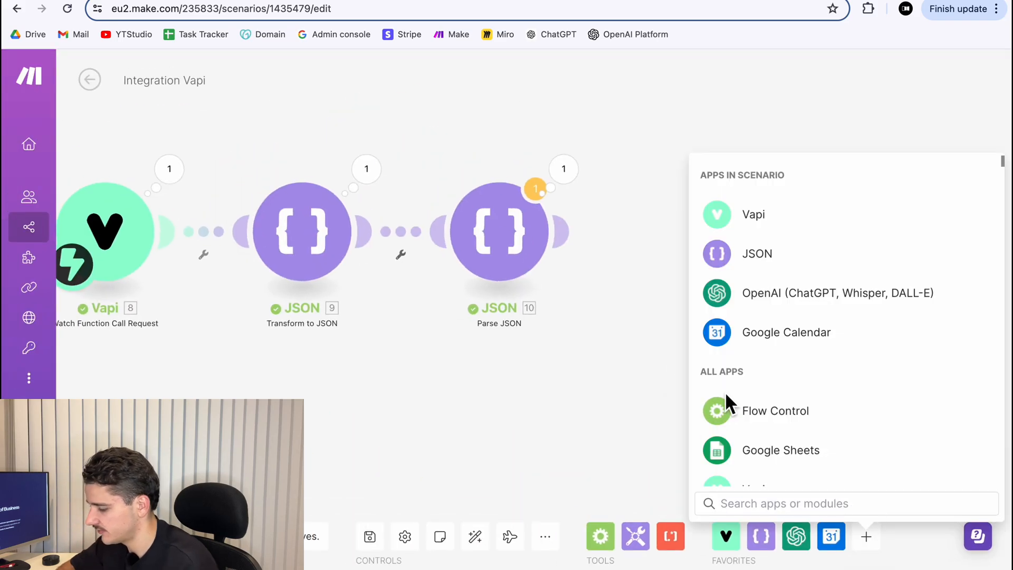
text(openai)
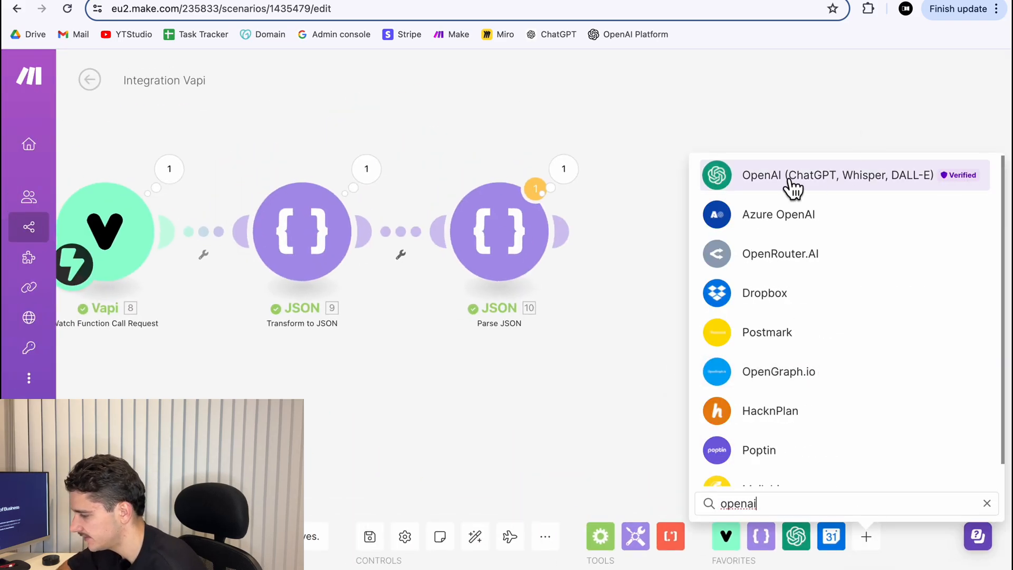
click(790, 179)
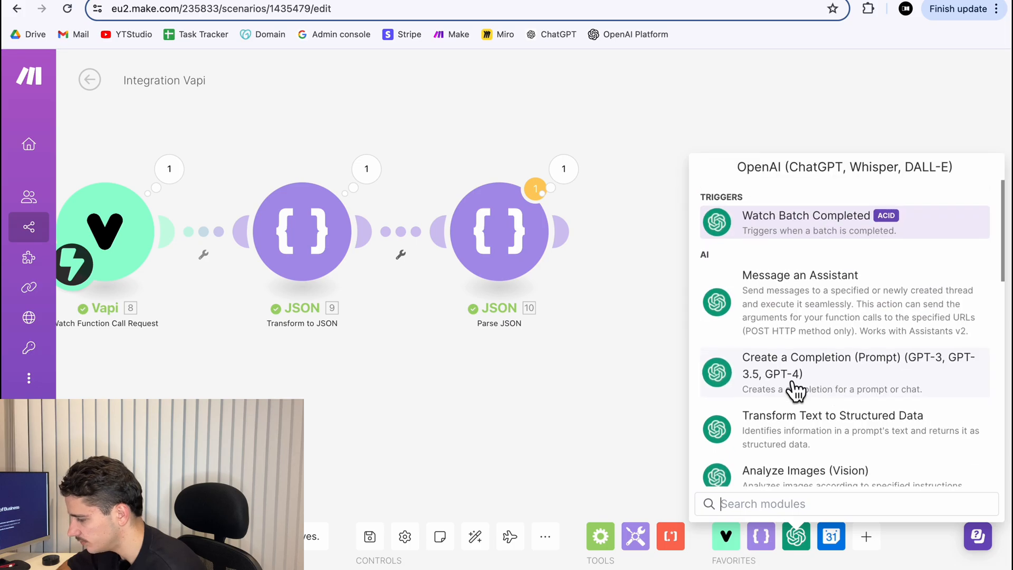
click(897, 384)
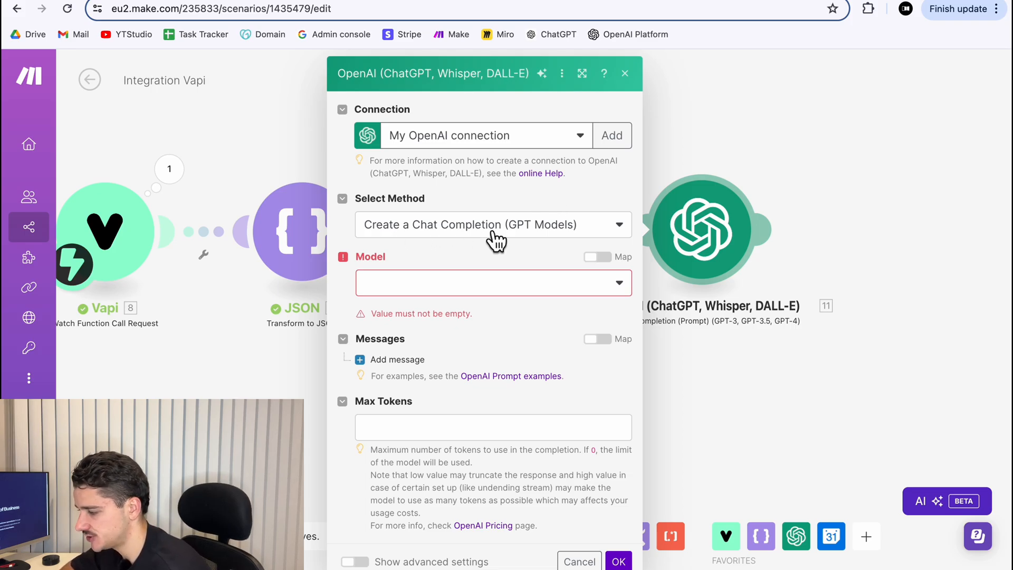
click(480, 285)
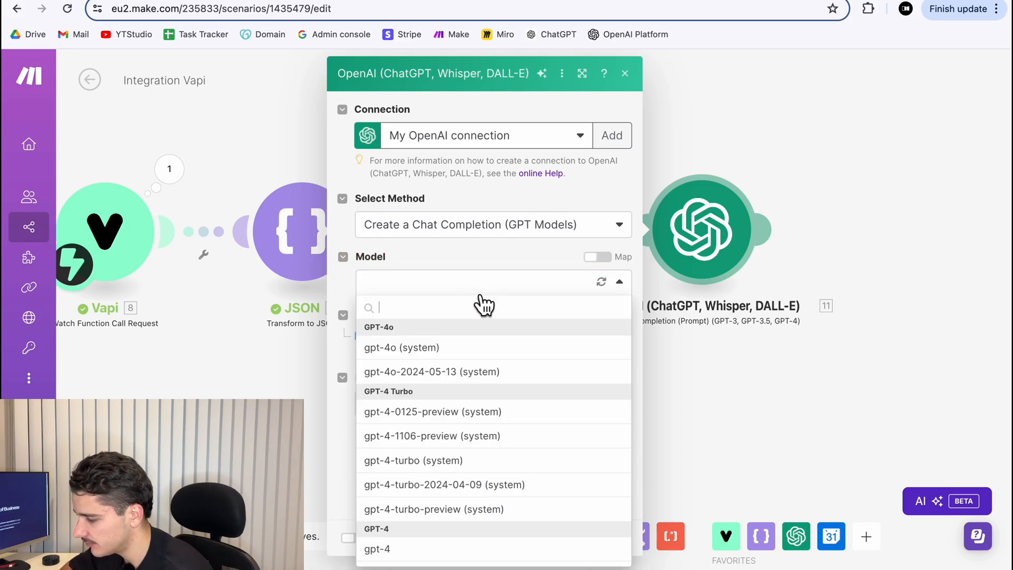
click(434, 354)
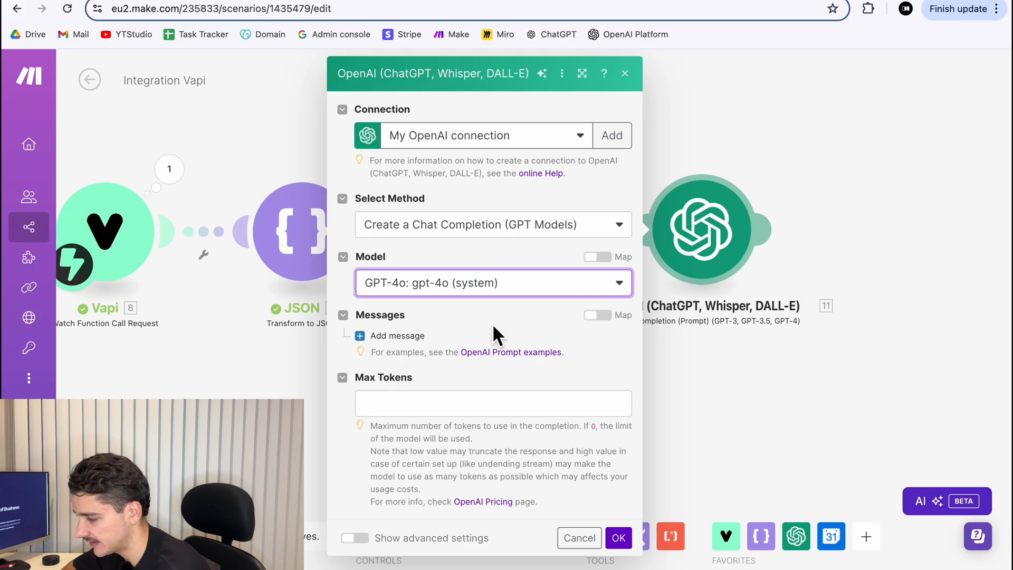
Add a message with the User role and paste the prompt for parsing the requested date and time as its content.
click(417, 338)
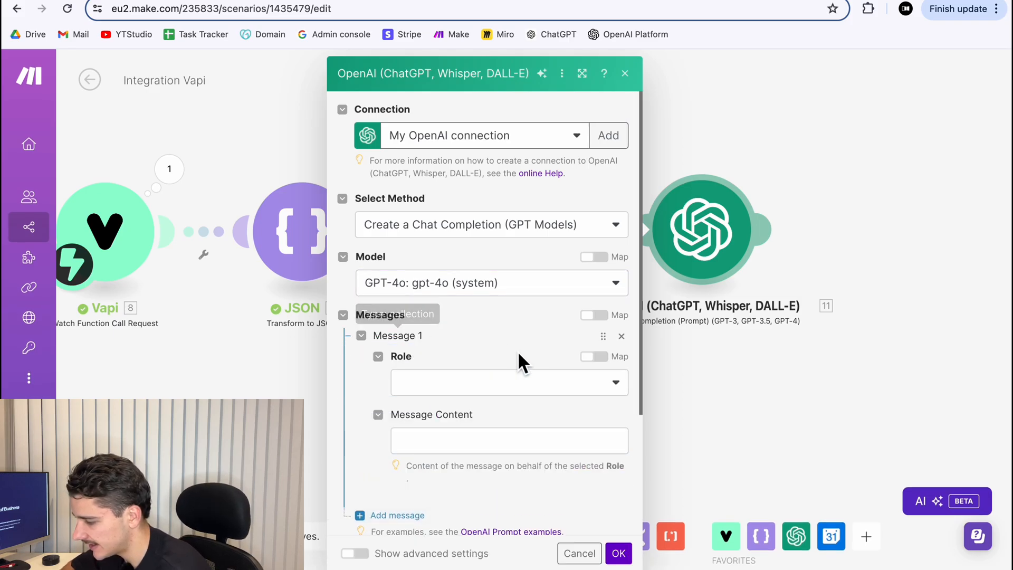
scroll(516, 351, down, 1)
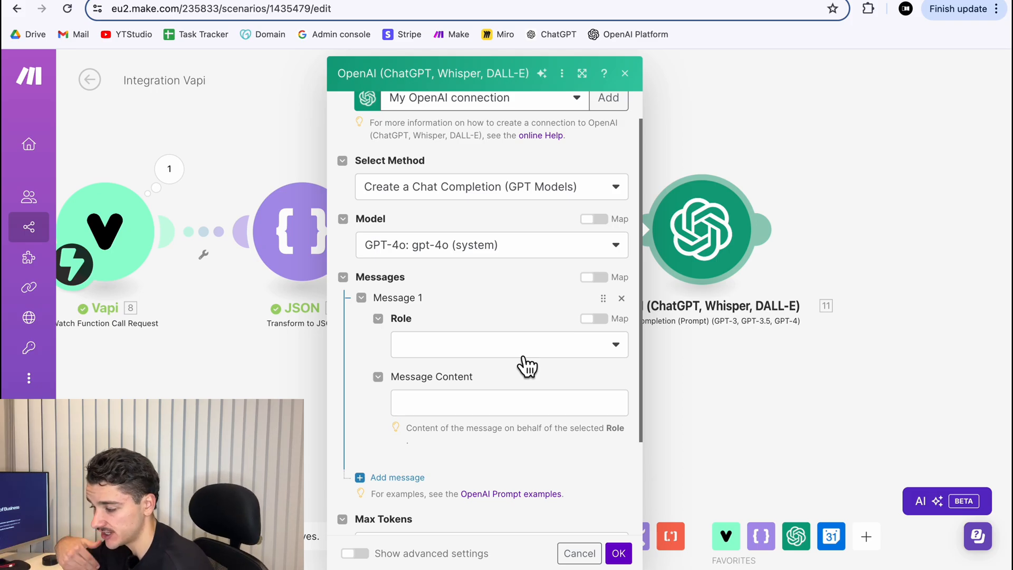
click(524, 363)
click(511, 392)
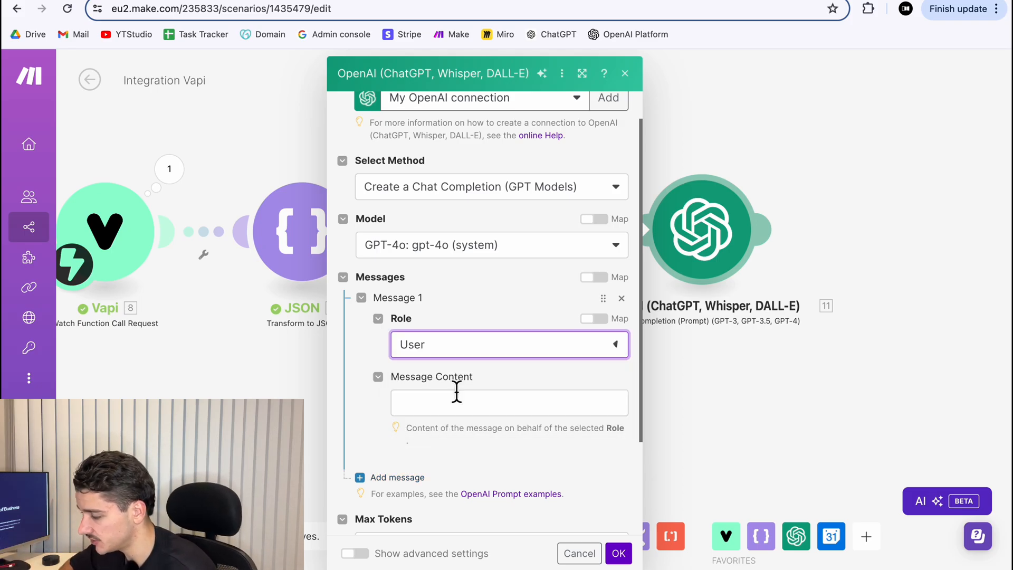
scroll(456, 390, down, 1)
click(459, 379)
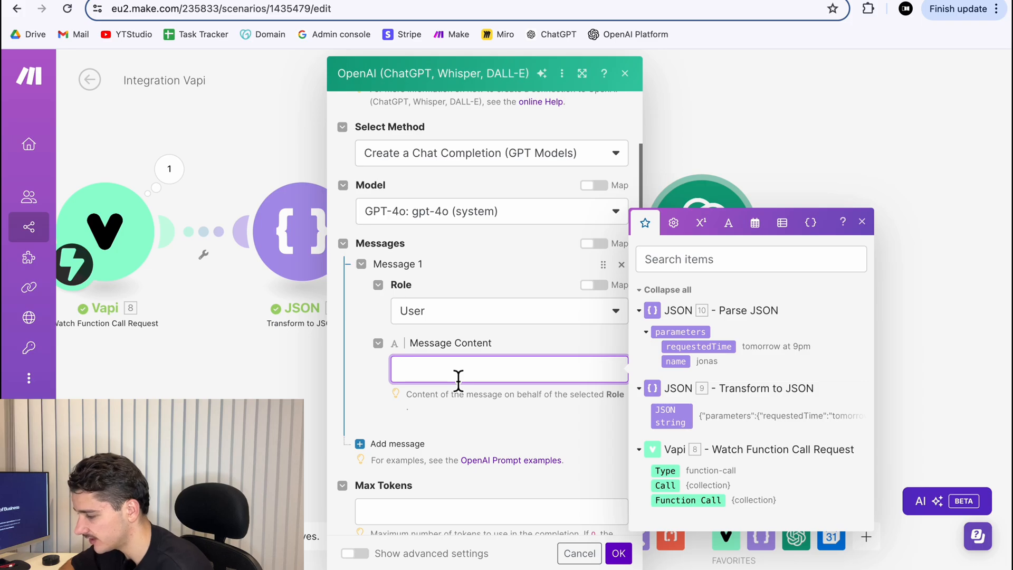
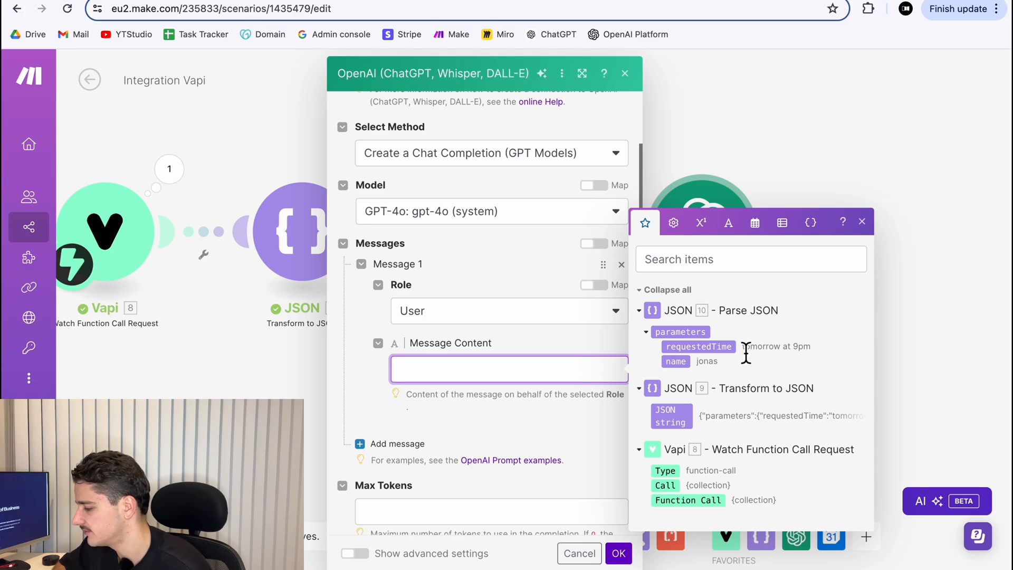
key(super+v)
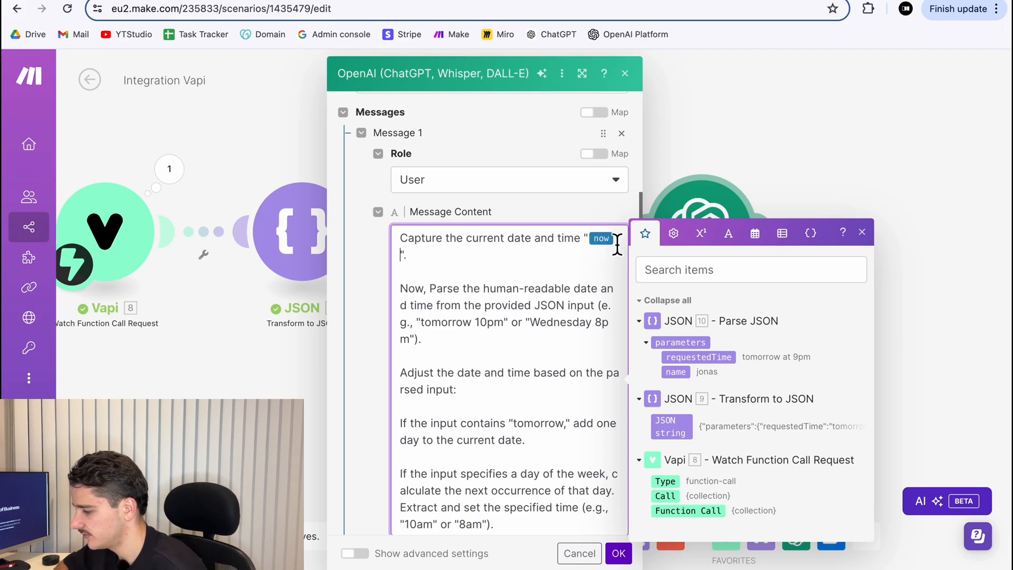
Remove the now variable from the prompt's first sentence and insert it again between the quotation marks from the date and time variables.
key(BackSpace)
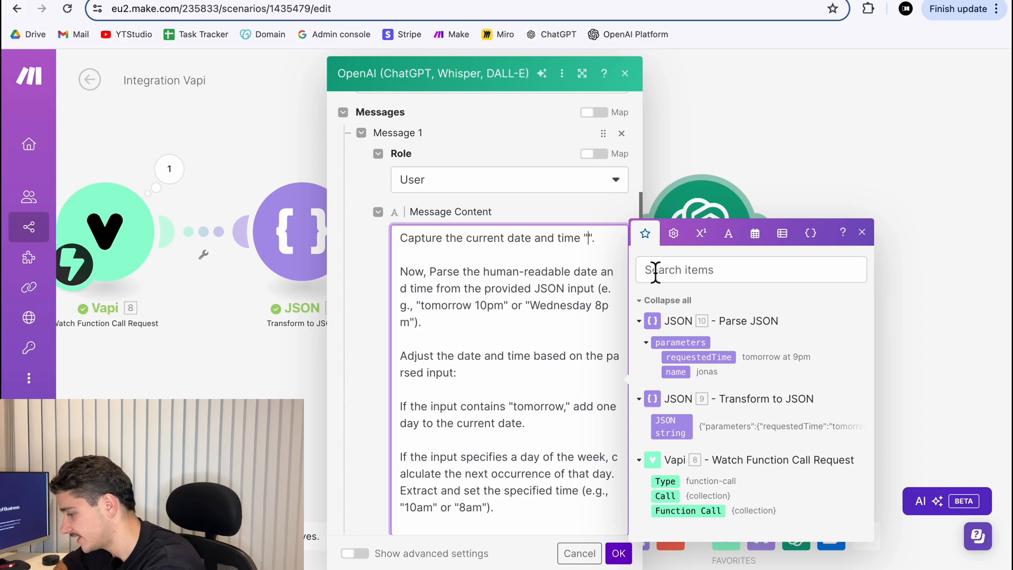
click(755, 234)
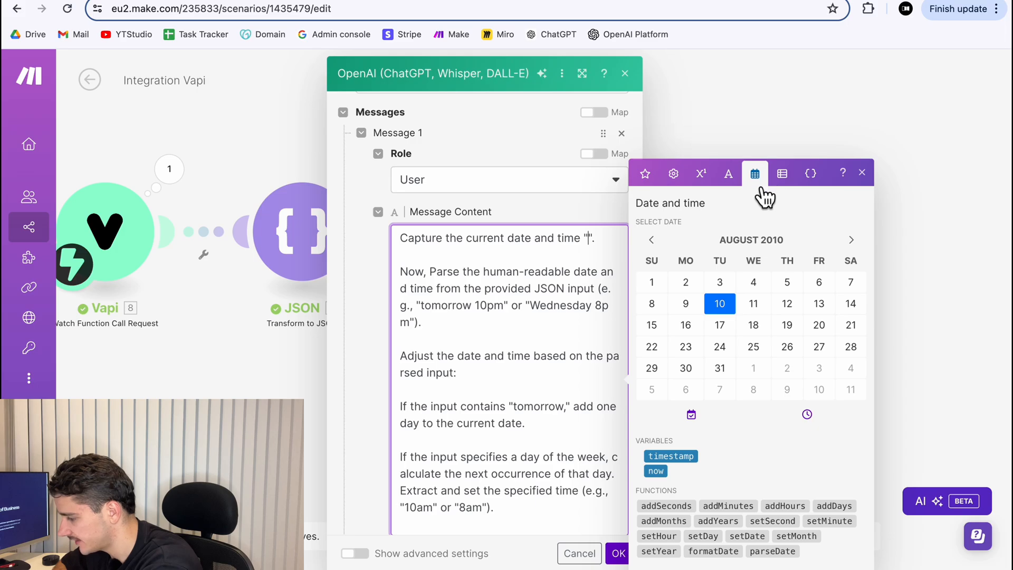
click(662, 475)
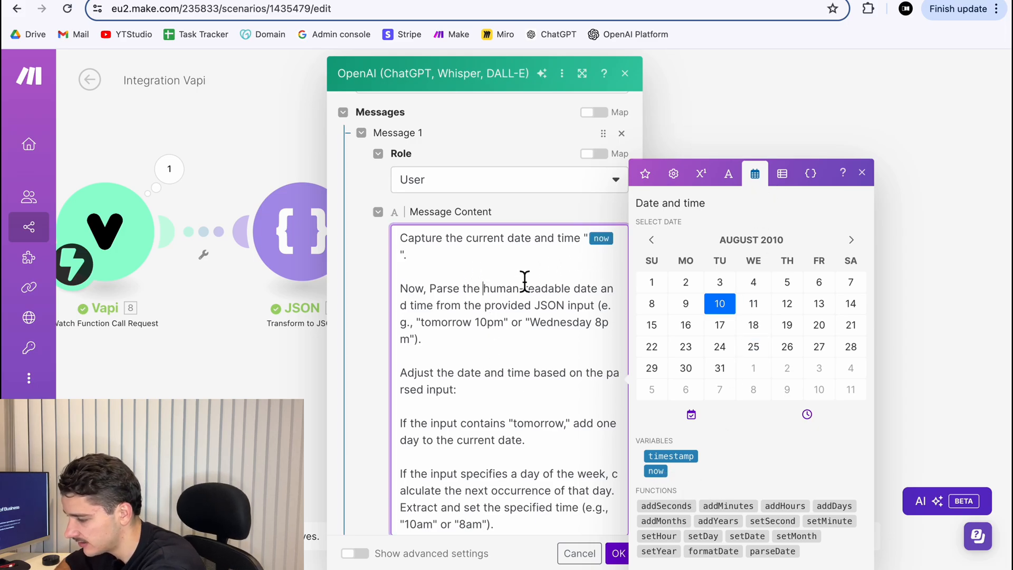
Insert the Parse JSON requestedTime variable after "Adjust the date and time based on the parsed input:" in the message content.
scroll(522, 282, down, 1)
click(474, 269)
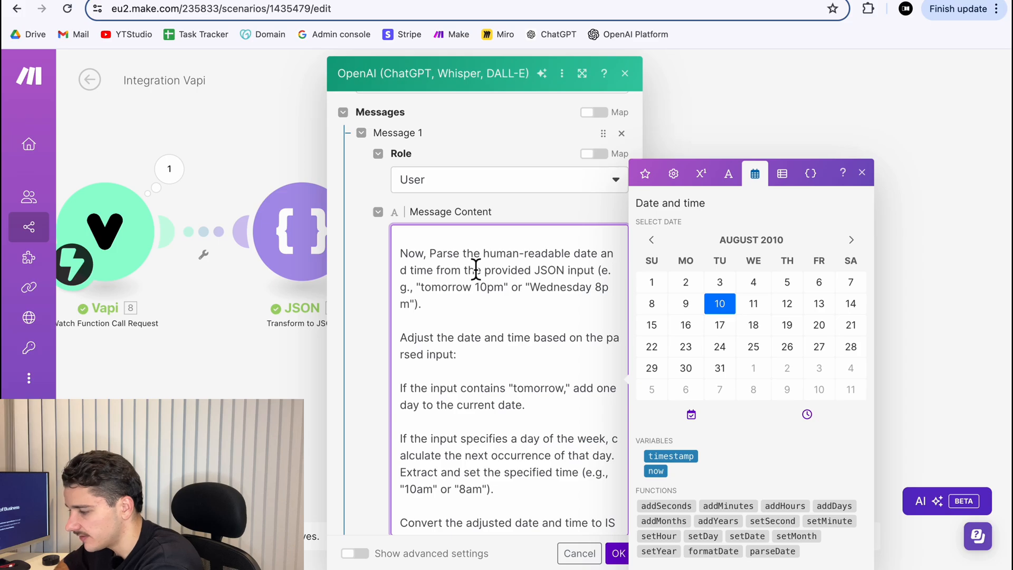
click(861, 173)
click(512, 305)
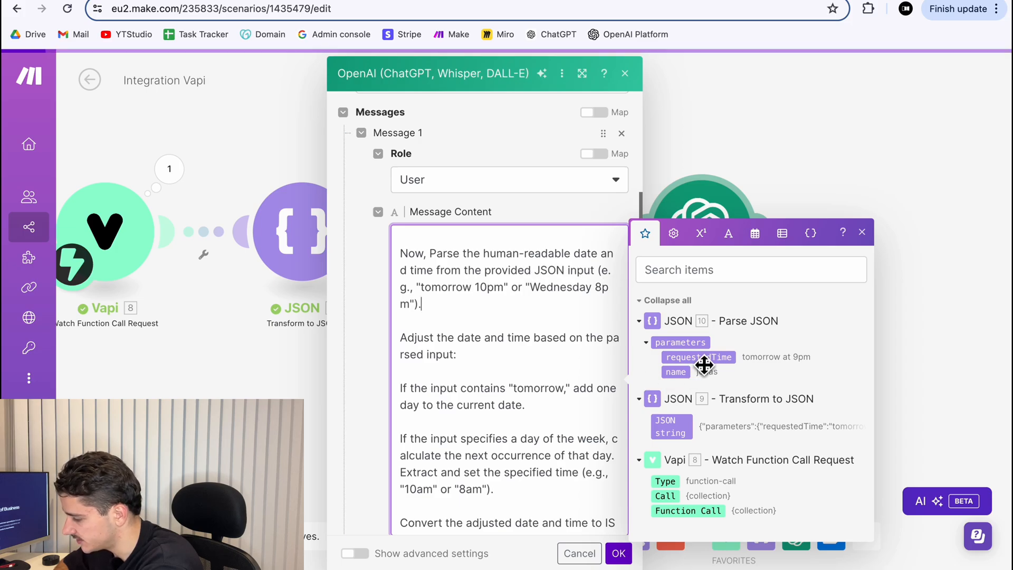
scroll(479, 302, down, 1)
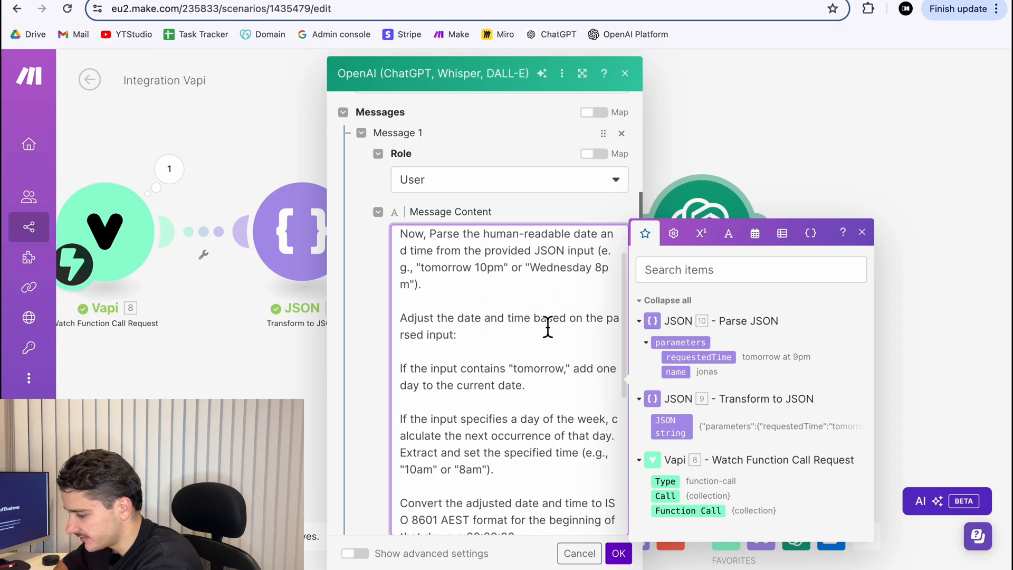
scroll(555, 326, down, 1)
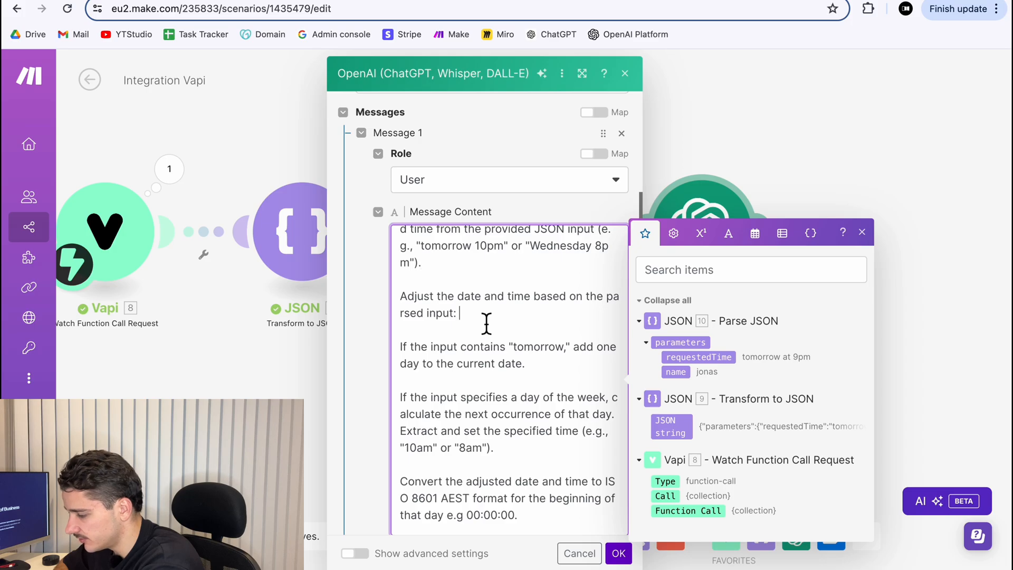
click(703, 362)
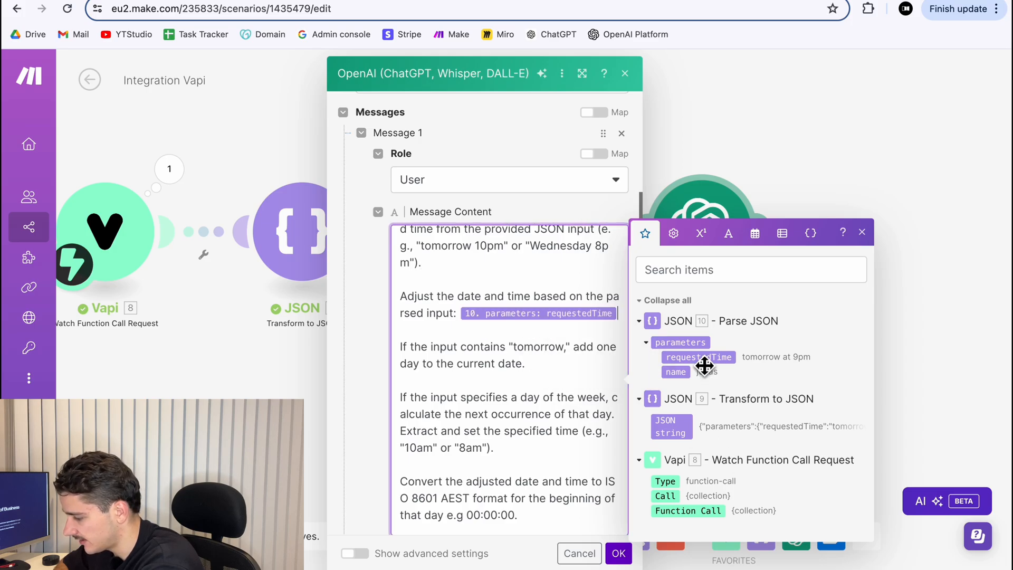
Review the prompt's instructions on tomorrow, weekdays and converting the date to ISO 8601 AEST for the beginning of that day.
scroll(528, 346, down, 2)
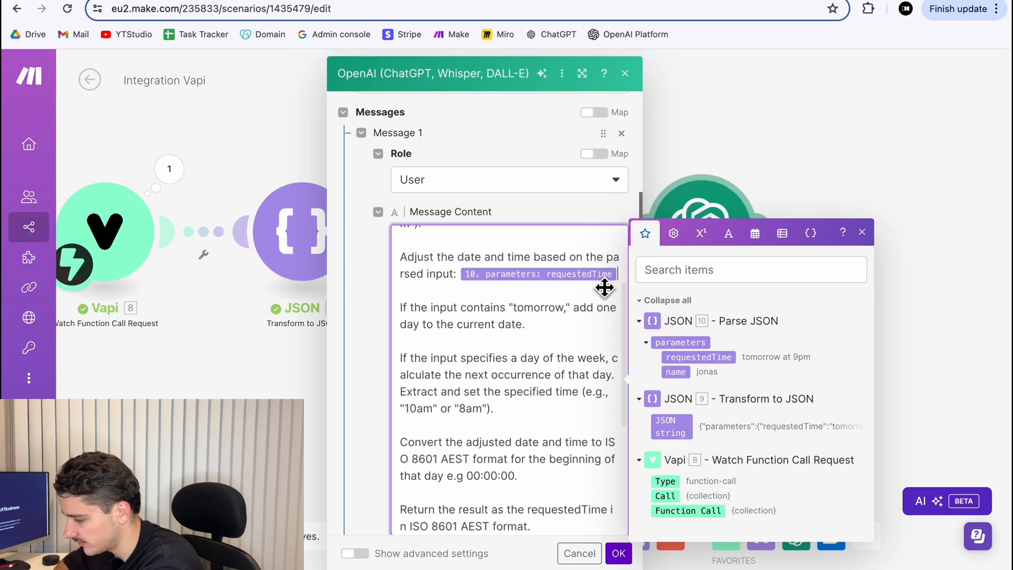
scroll(478, 322, down, 1)
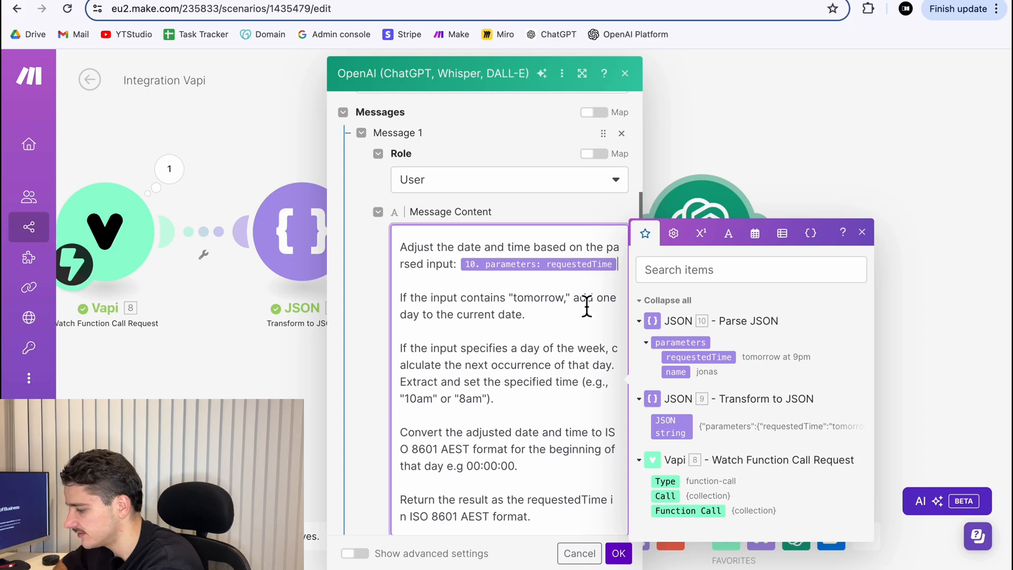
scroll(486, 341, down, 2)
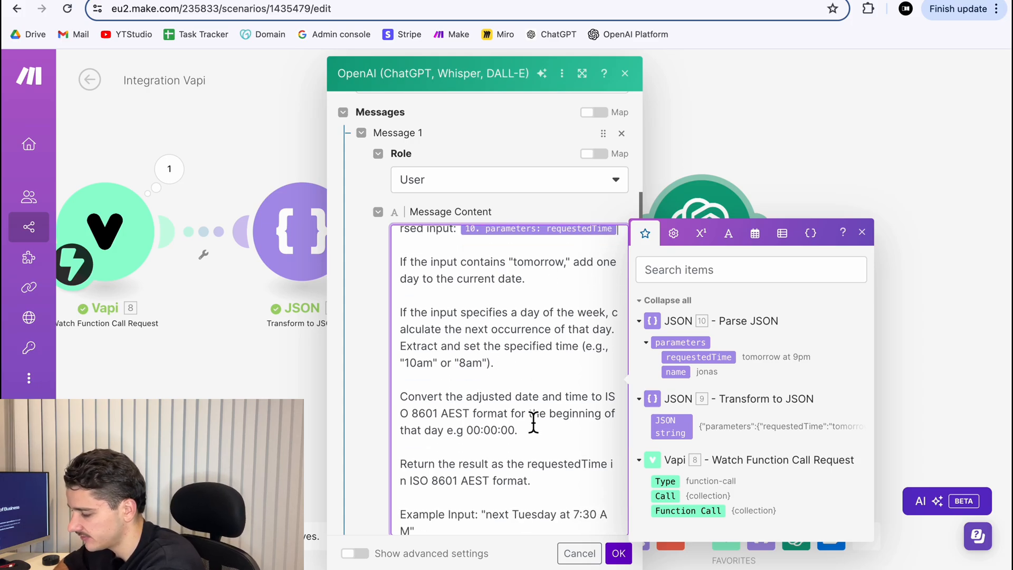
scroll(534, 422, down, 4)
scroll(533, 422, down, 1)
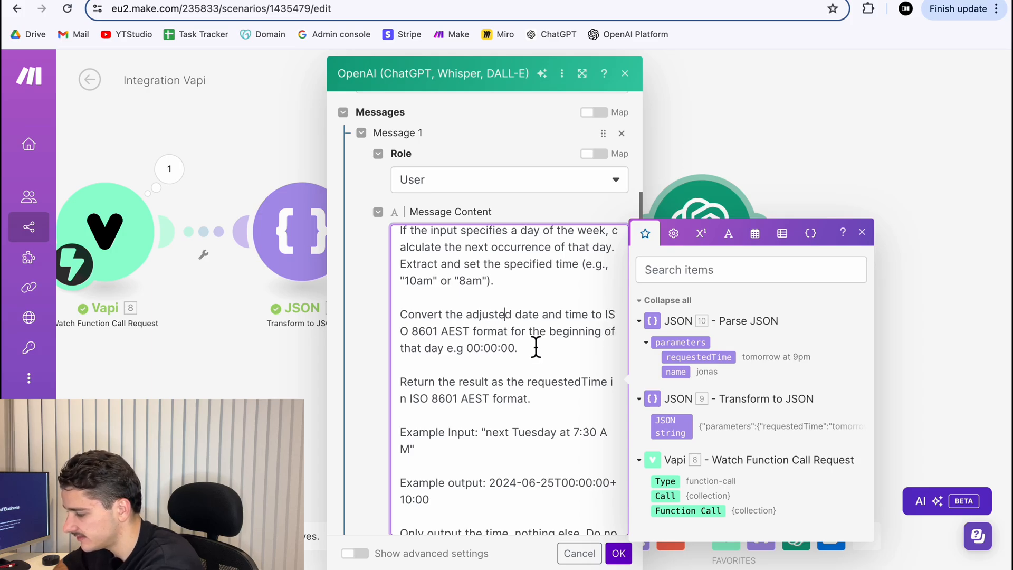
drag(550, 343, 616, 344)
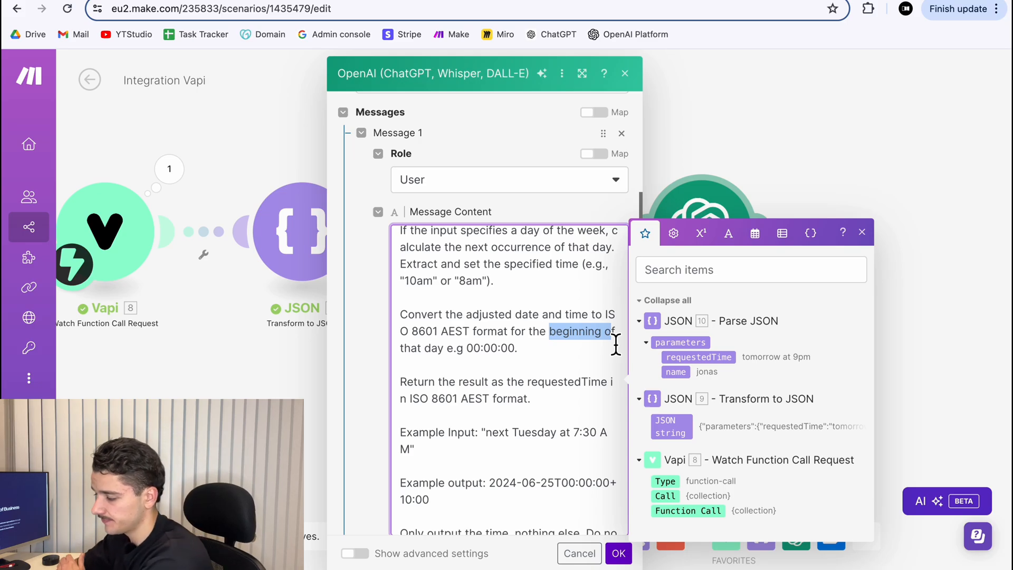
drag(468, 352, 549, 356)
click(549, 356)
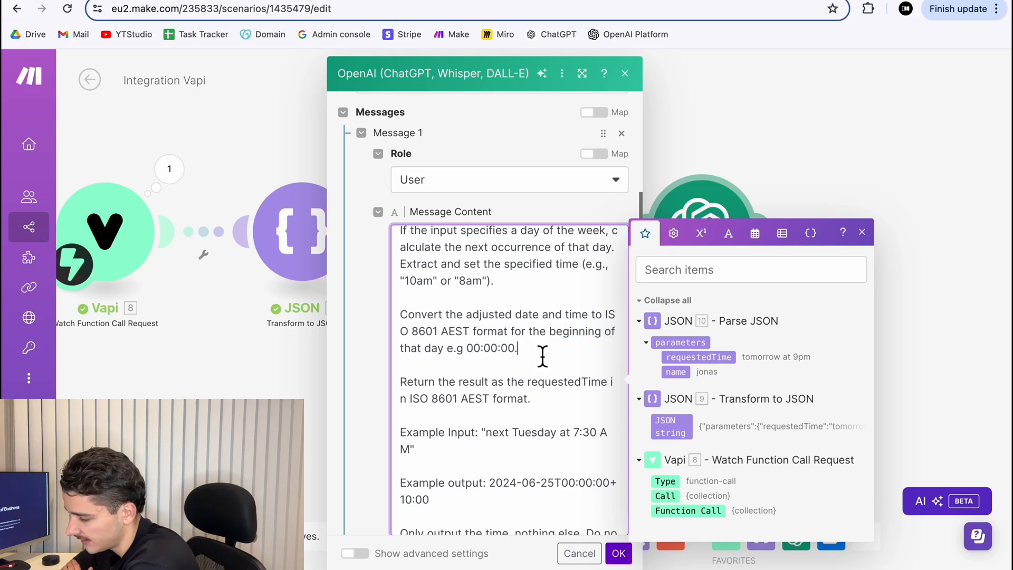
click(491, 353)
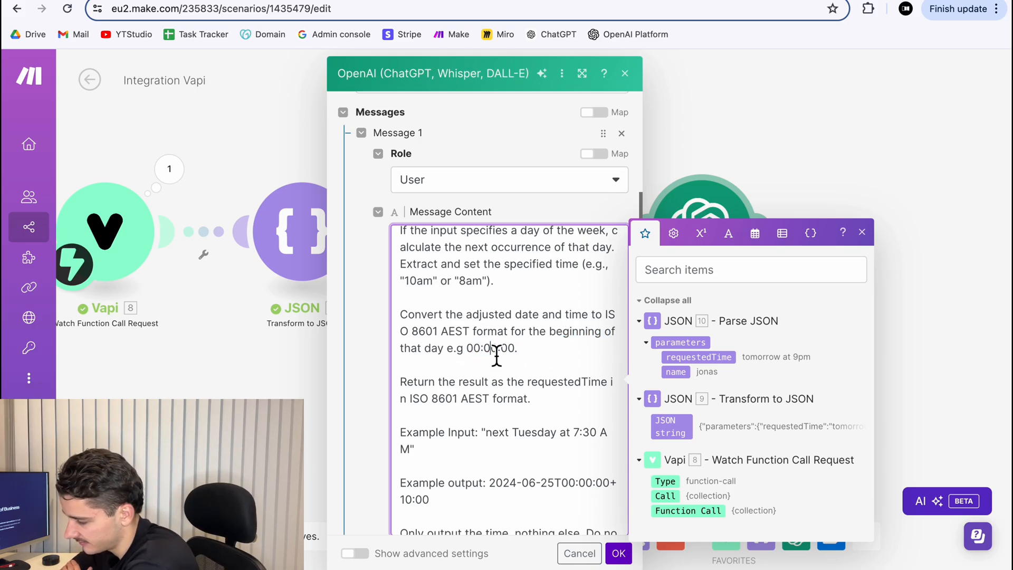
double_click(509, 356)
click(542, 364)
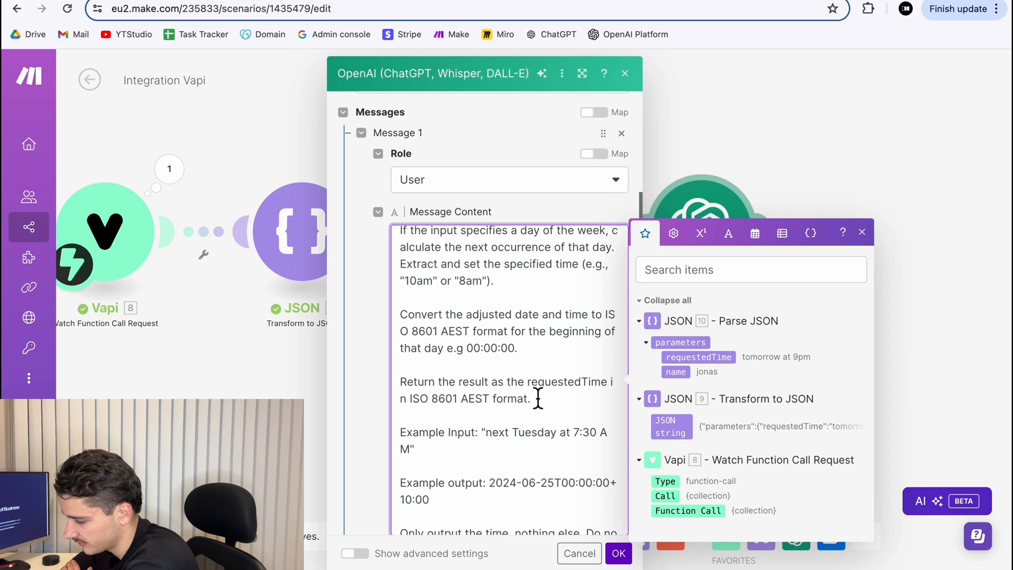
Review the rest of the prompt: the AEST return format, the example input and output, and the time-only output rule.
scroll(538, 399, down, 1)
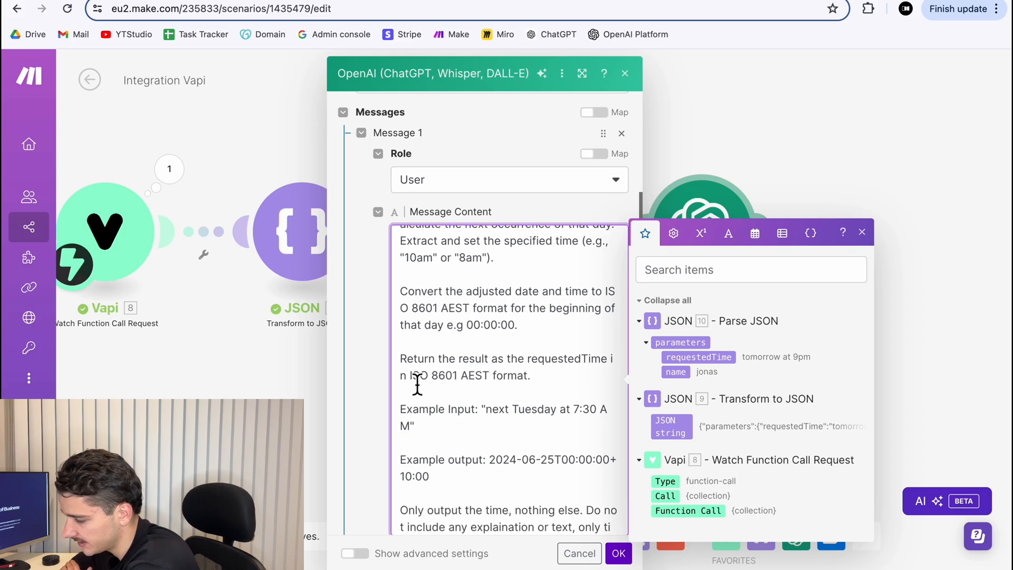
drag(416, 384, 491, 385)
click(448, 386)
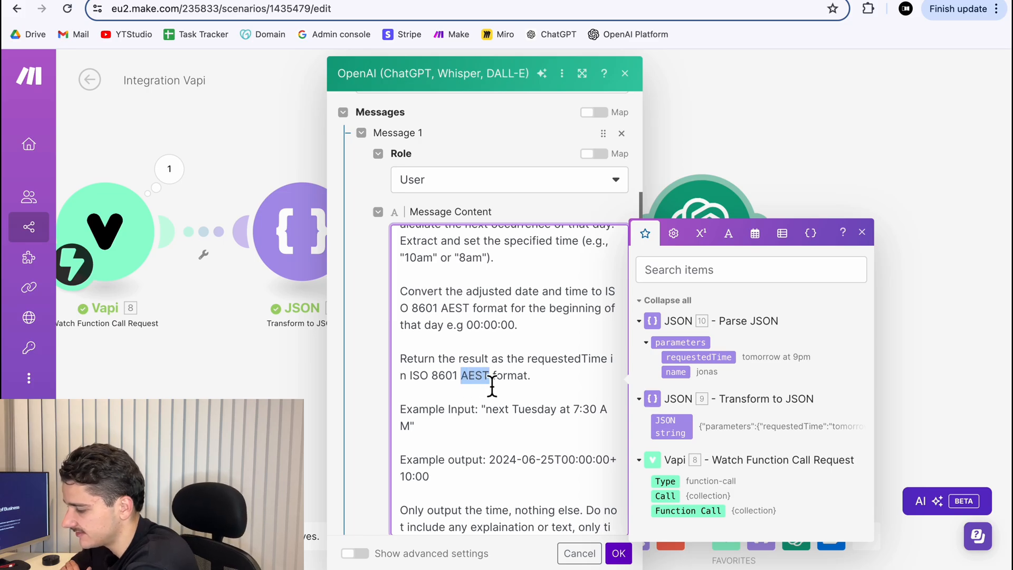
click(520, 389)
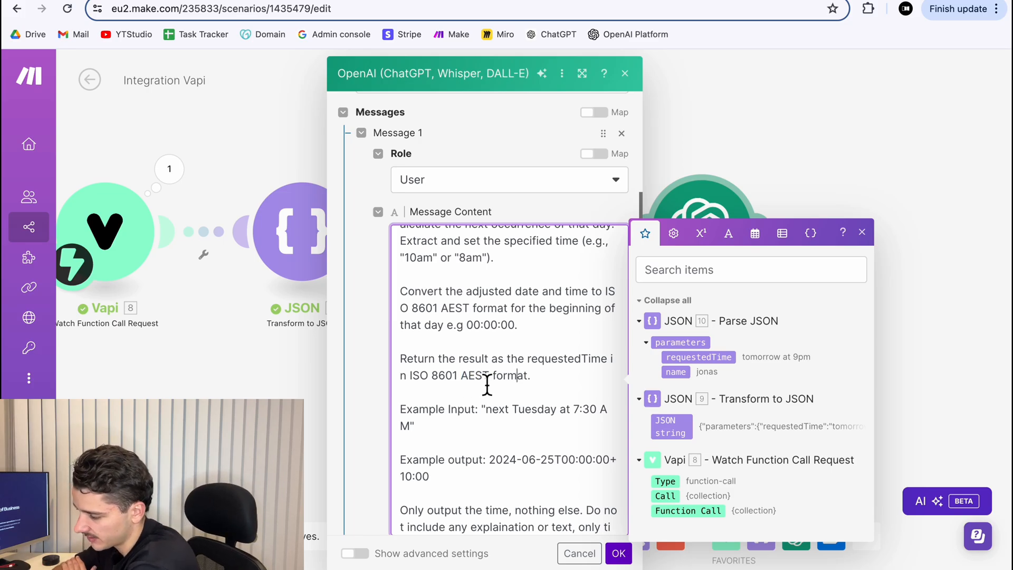
drag(451, 377, 535, 377)
click(538, 378)
scroll(563, 410, down, 2)
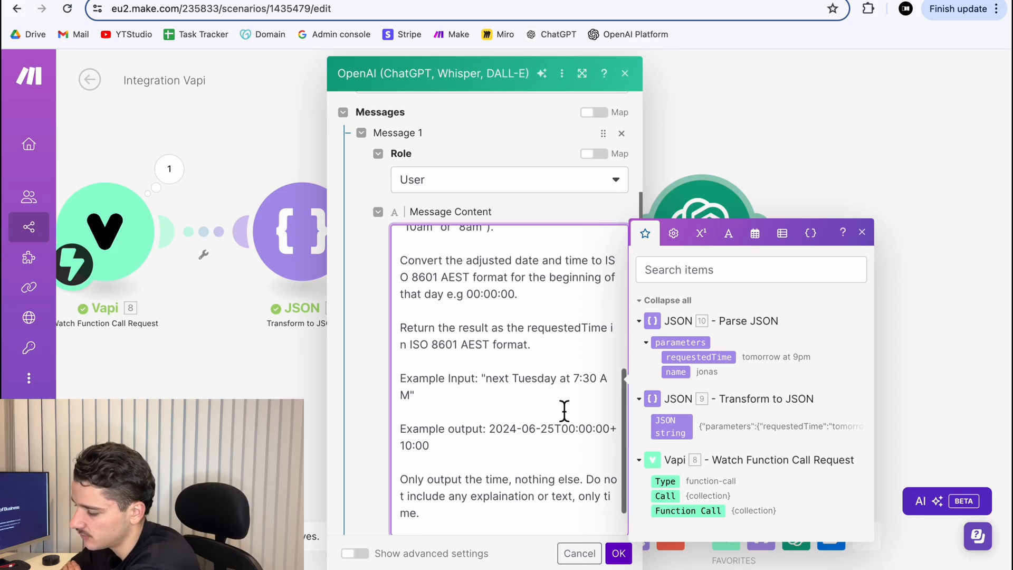
drag(488, 366, 496, 430)
scroll(409, 450, down, 1)
click(409, 449)
drag(409, 448, 597, 453)
click(581, 457)
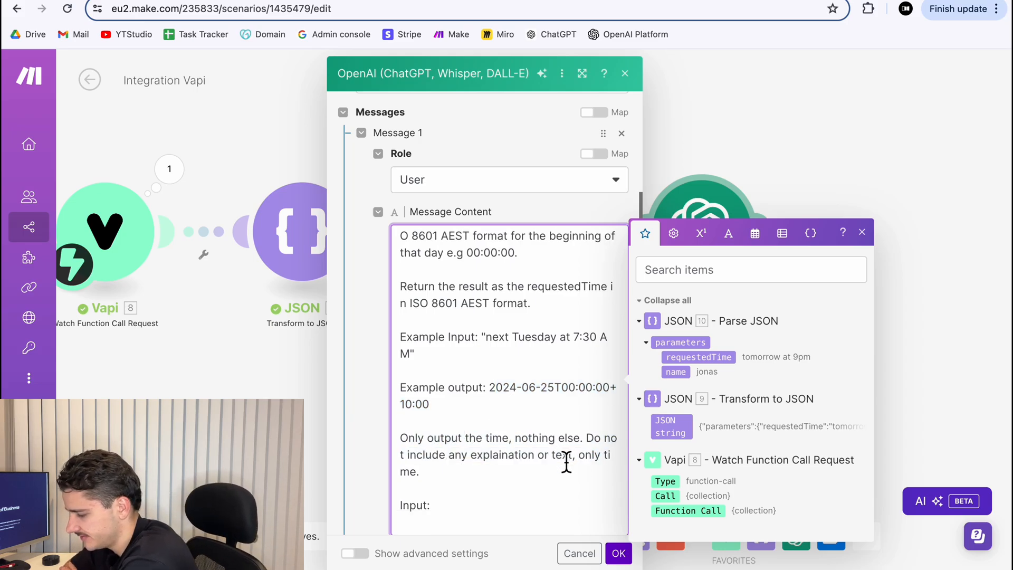
Insert the requestedTime variable after "Input:" at the prompt's end, set Max Tokens to 249 and save the OpenAI module.
click(479, 507)
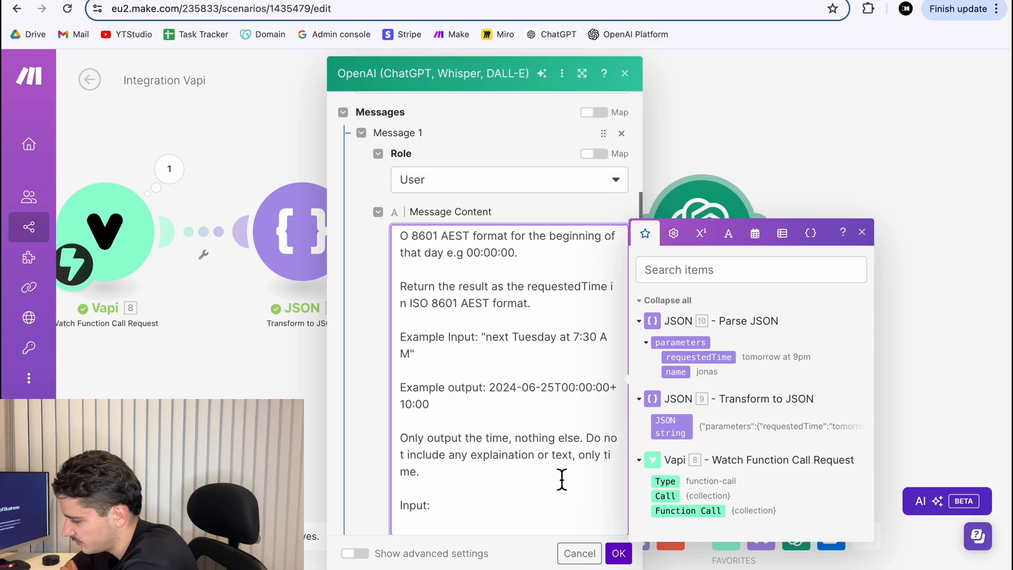
click(724, 358)
scroll(451, 448, down, 3)
click(392, 505)
text(2)
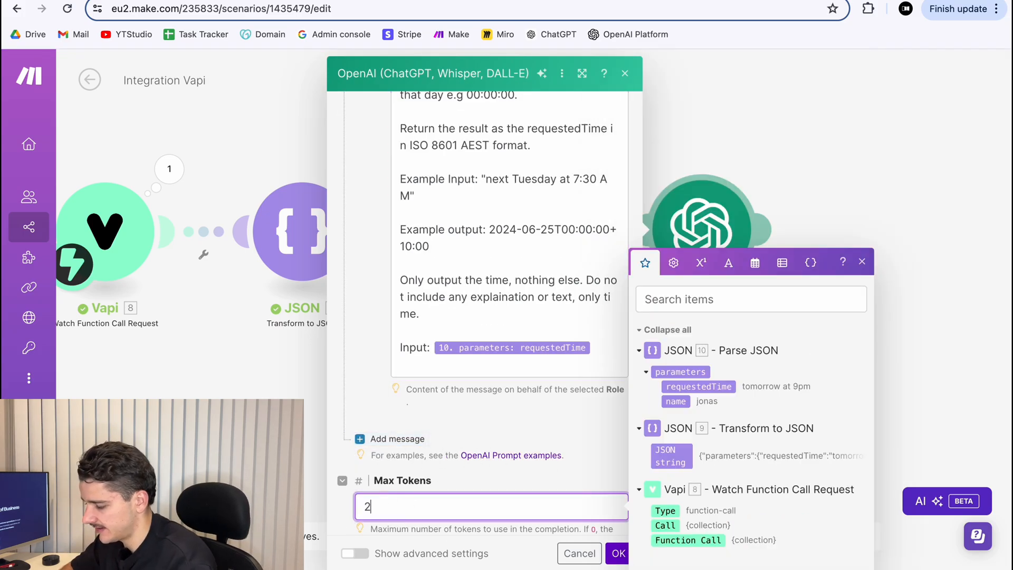
text(49)
click(618, 553)
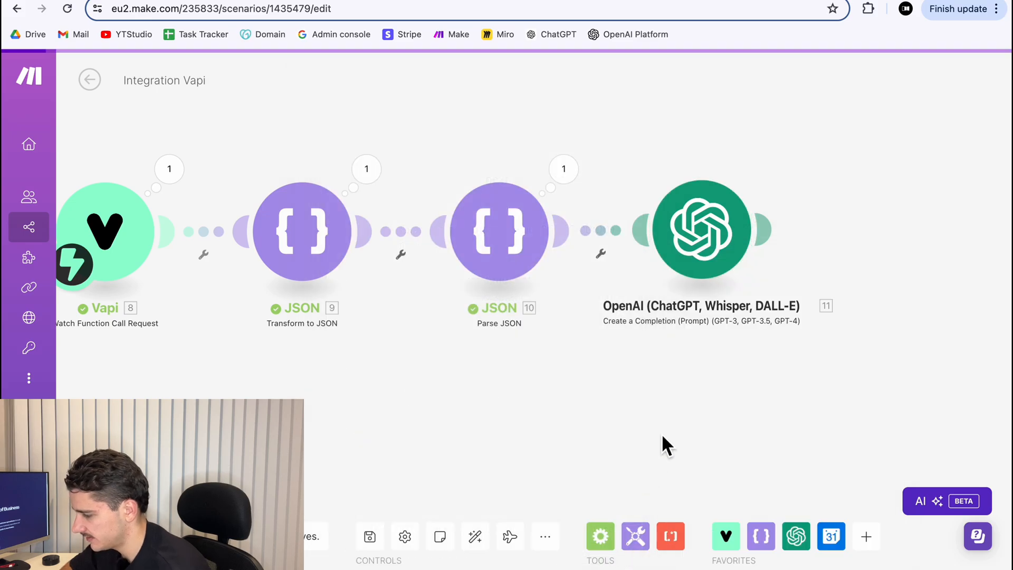
Run the scenario once, send the sample payload from Vapi to the server URL, and return to the Make scenario.
scroll(694, 399, down, 1)
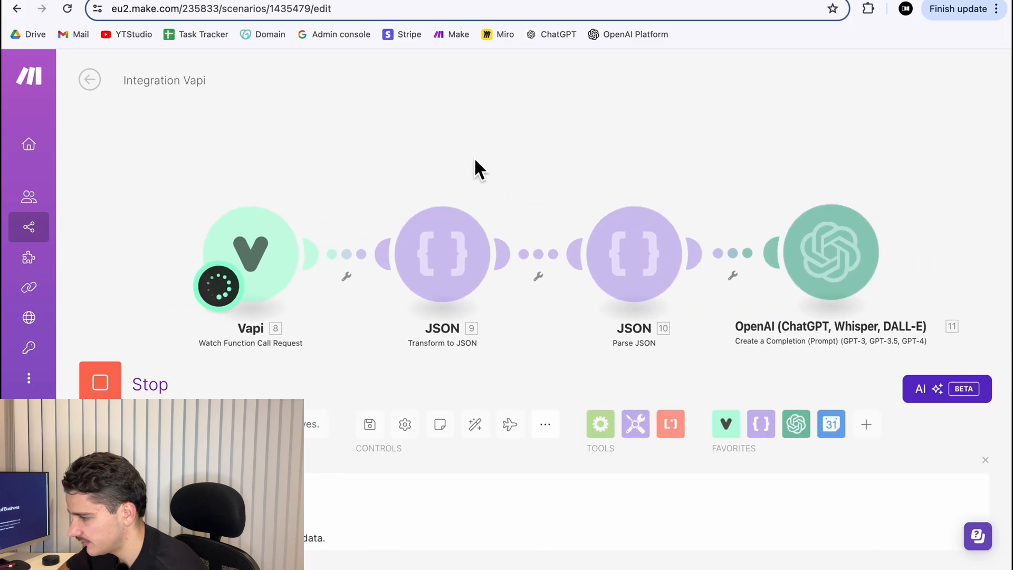
click(361, 1)
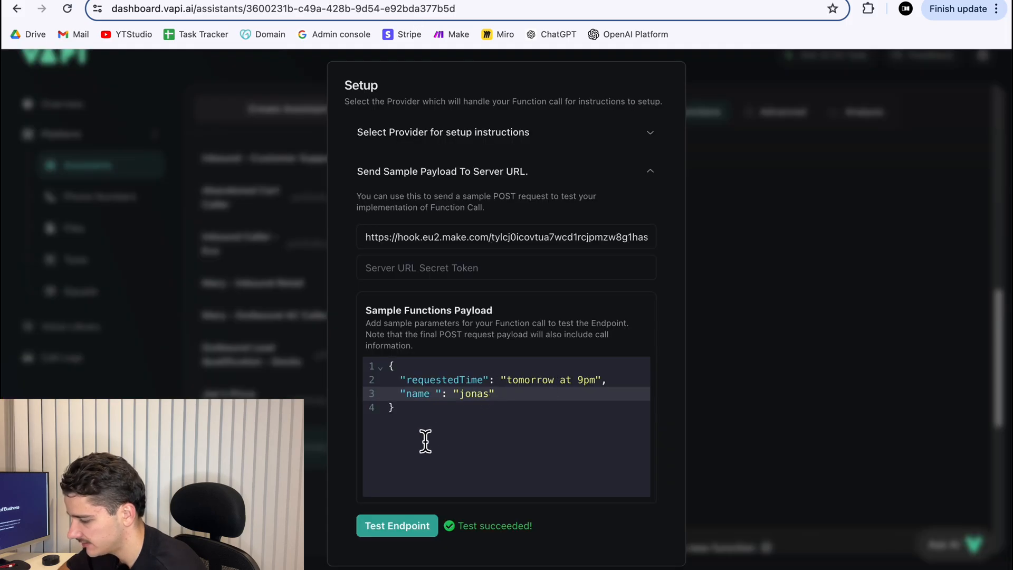
click(410, 533)
click(232, 1)
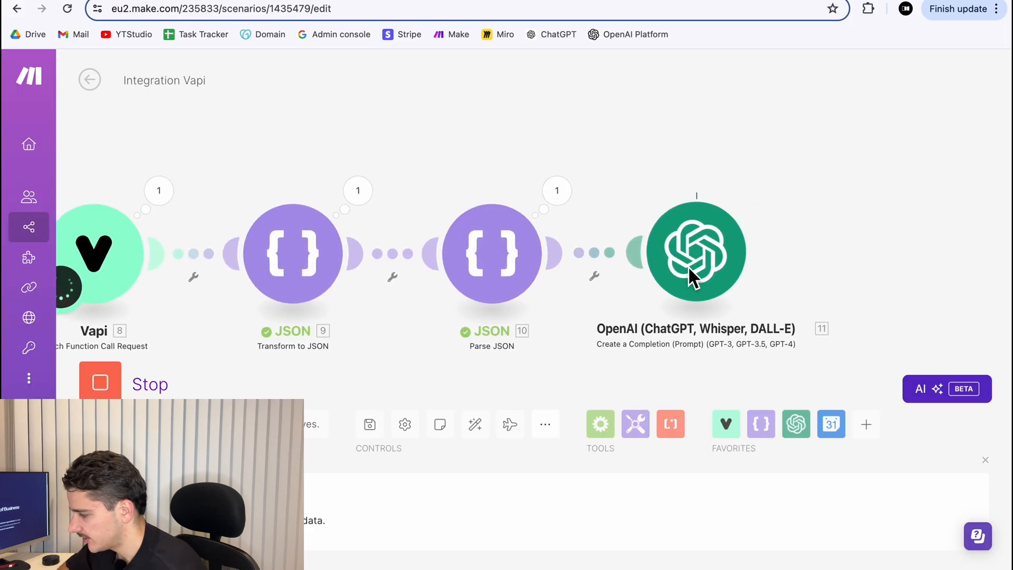
Inspect the OpenAI module's run output, expanding the first choice's message to check the date-time in its content.
click(741, 203)
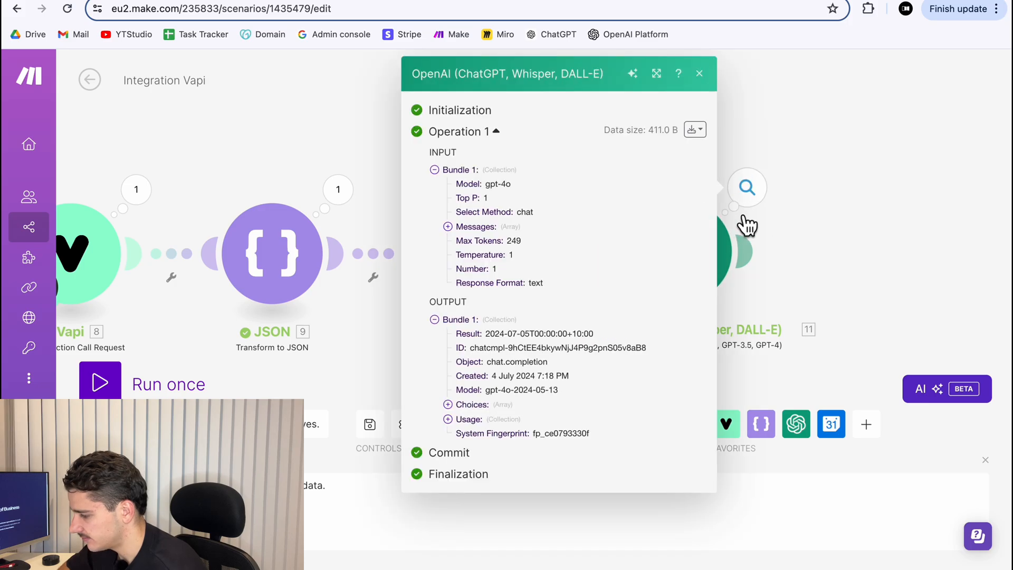
click(466, 407)
click(471, 420)
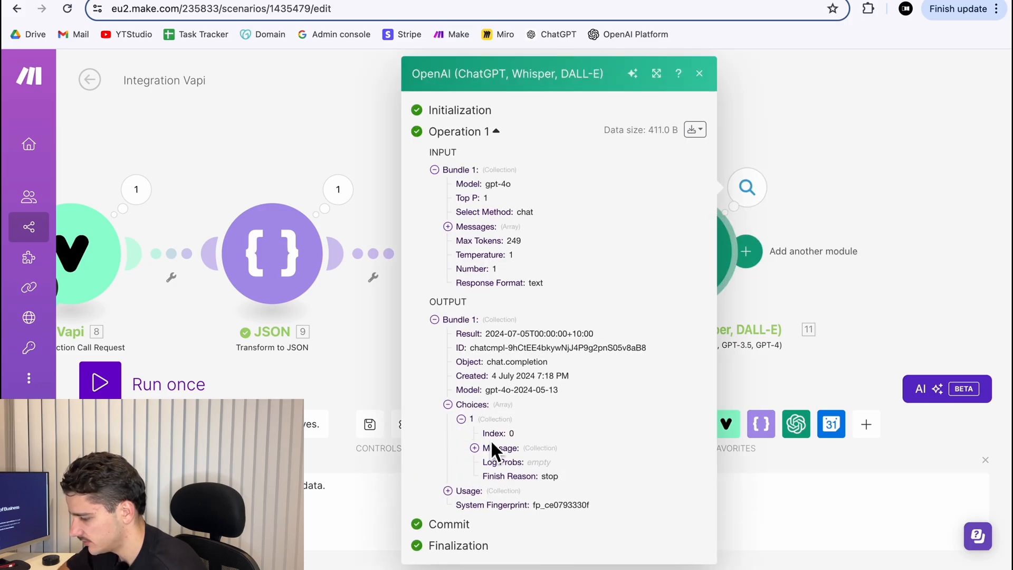
click(500, 450)
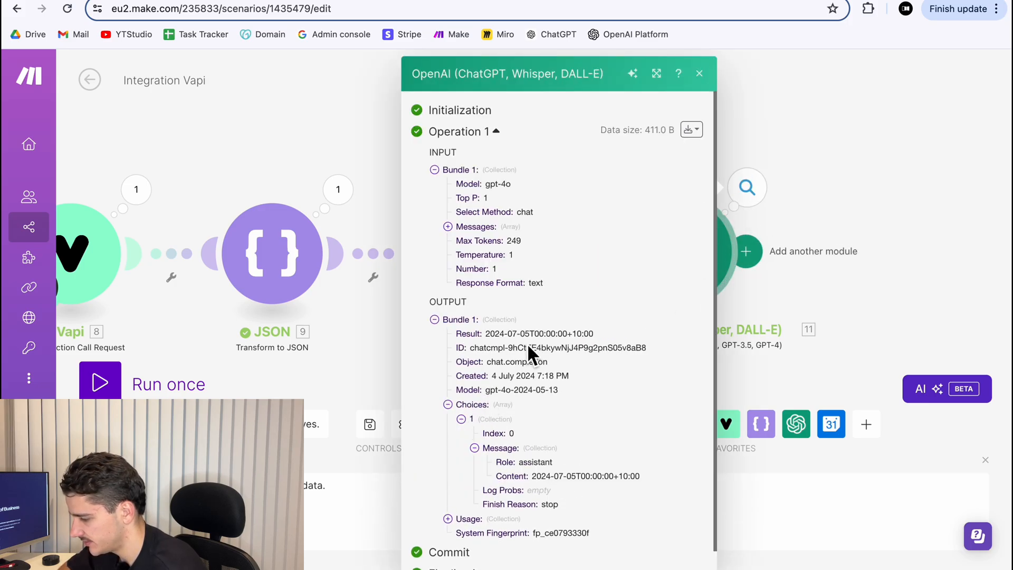
drag(535, 483, 577, 484)
click(578, 483)
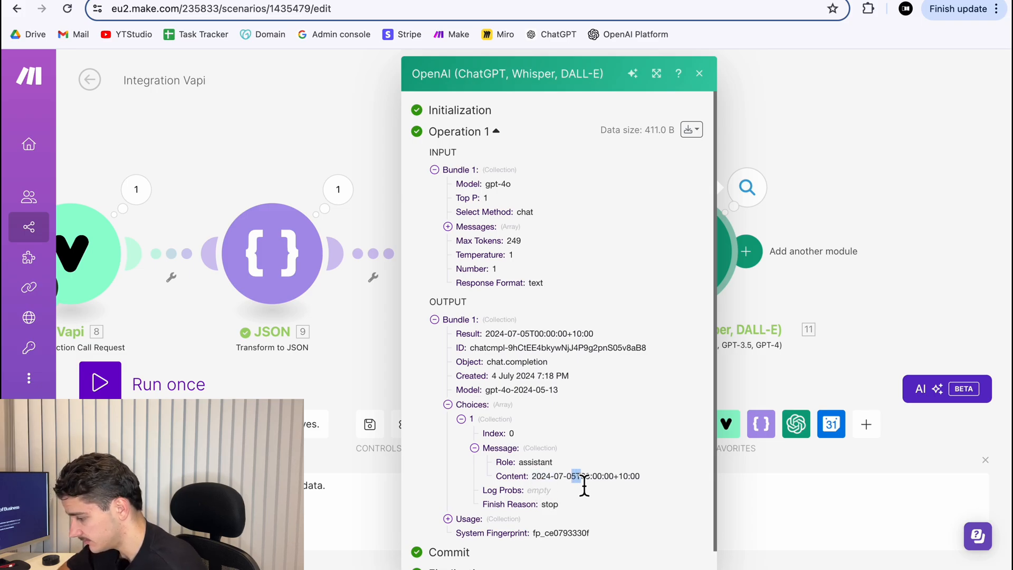
drag(568, 477, 649, 491)
click(794, 259)
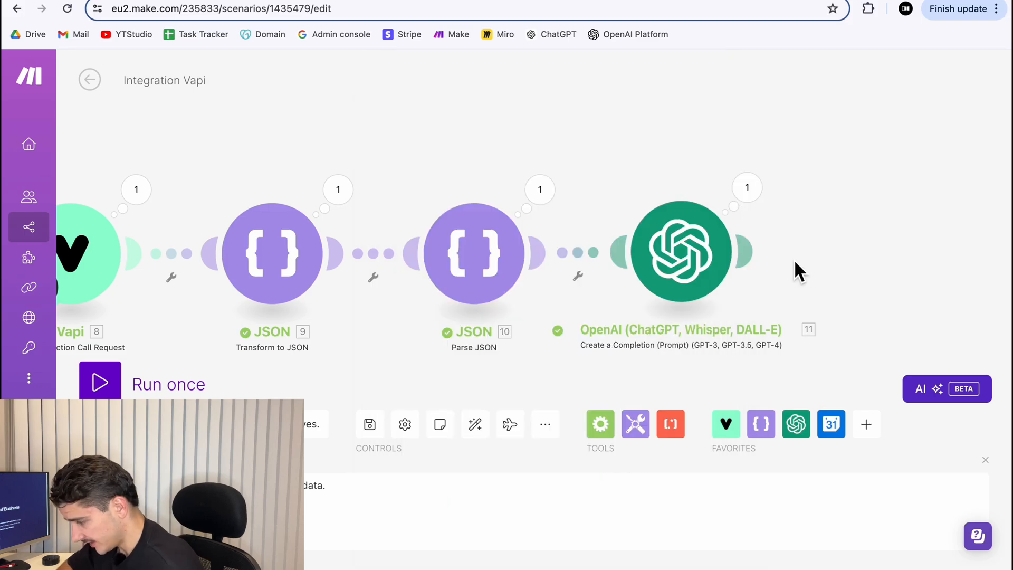
Close the run log beneath the scenario to make room for extending the flow.
drag(837, 229, 754, 239)
scroll(824, 228, right, 2)
scroll(824, 228, down, 3)
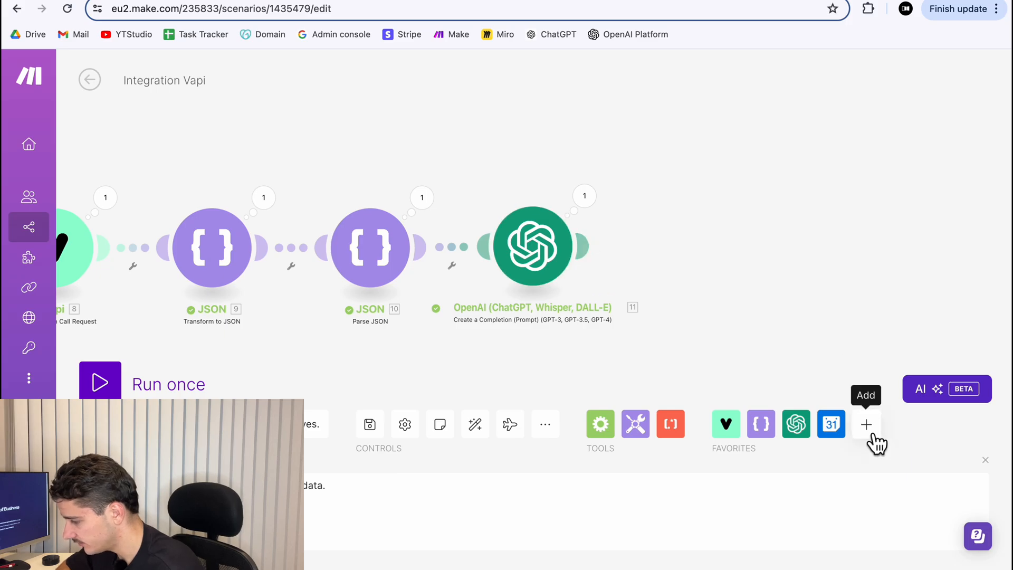
click(985, 460)
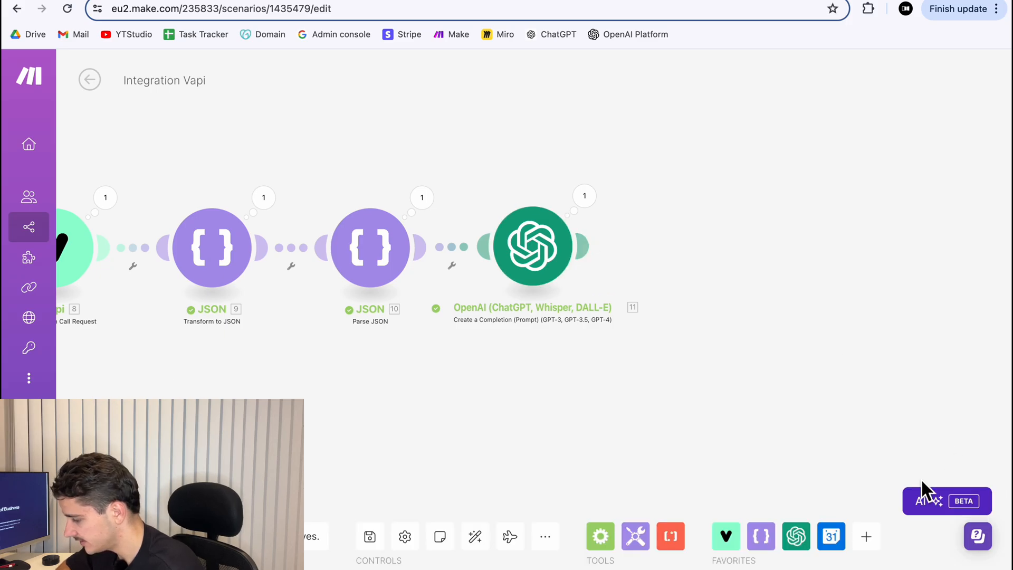
Add a Google Calendar Get Free/Busy Information module after the OpenAI module and open its settings.
scroll(873, 540, up, 3)
scroll(873, 541, up, 3)
click(866, 537)
scroll(817, 316, down, 1)
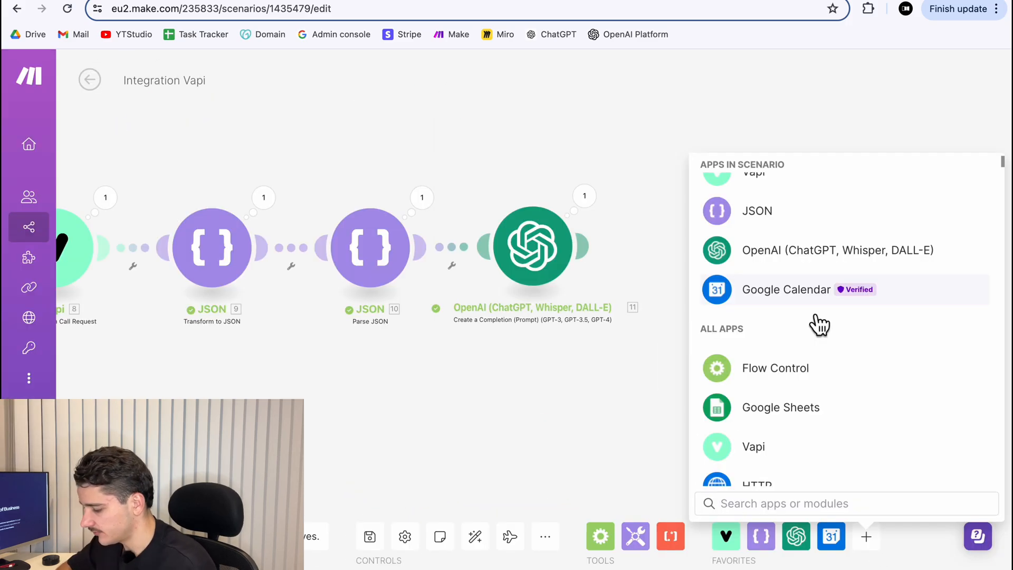
text(google)
click(794, 292)
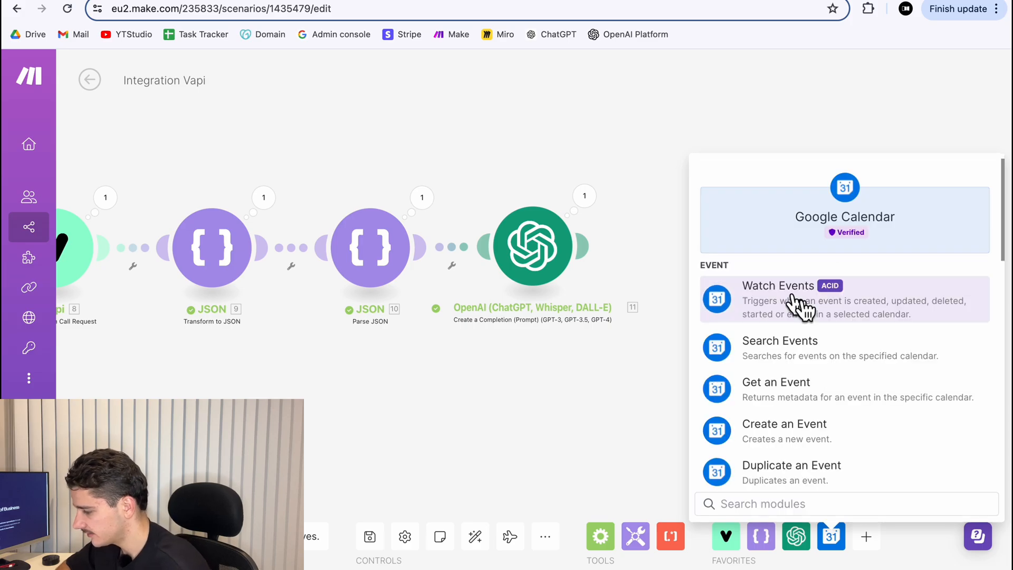
scroll(839, 359, down, 1)
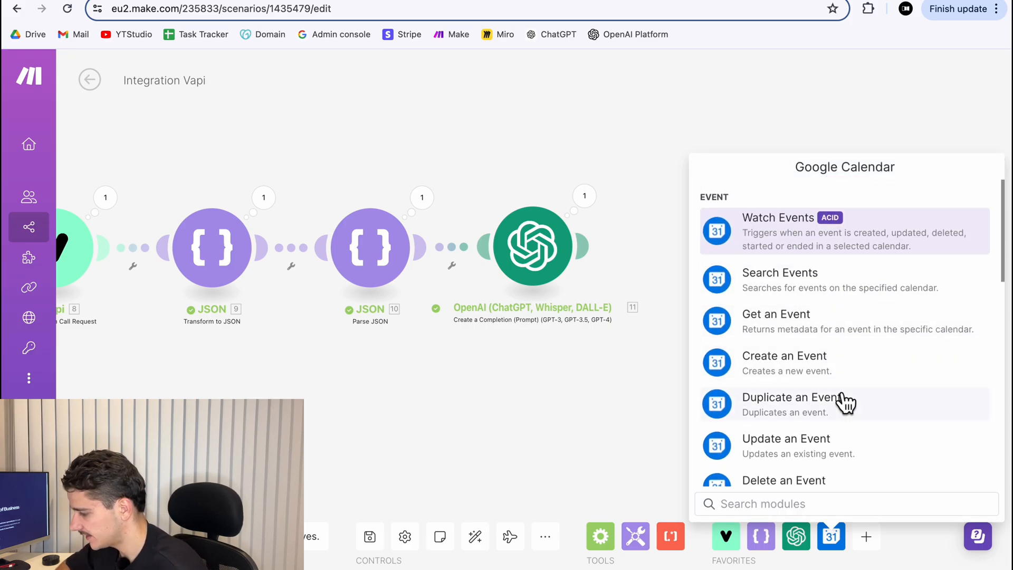
scroll(846, 404, down, 15)
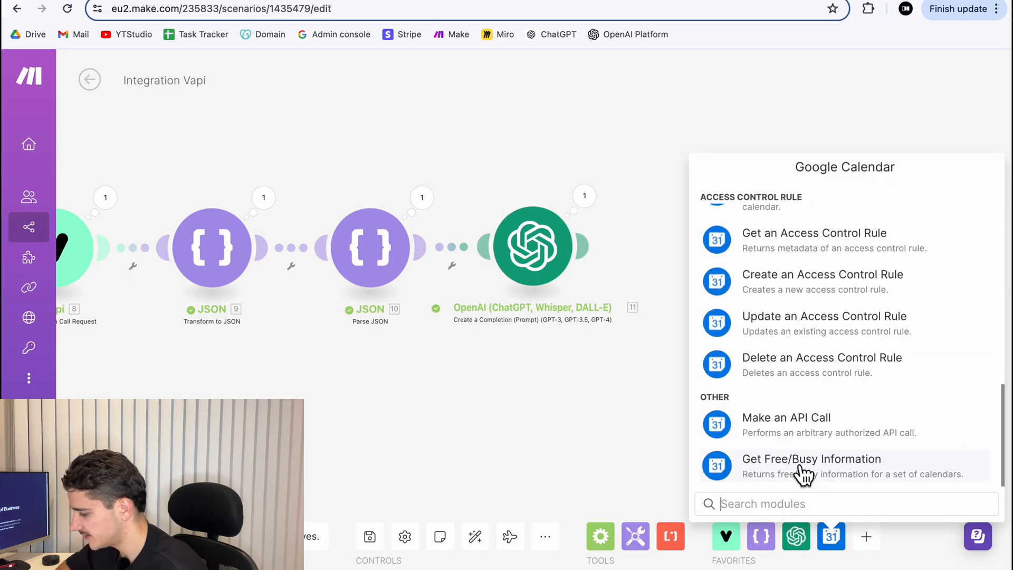
click(804, 472)
drag(709, 251, 704, 249)
click(704, 249)
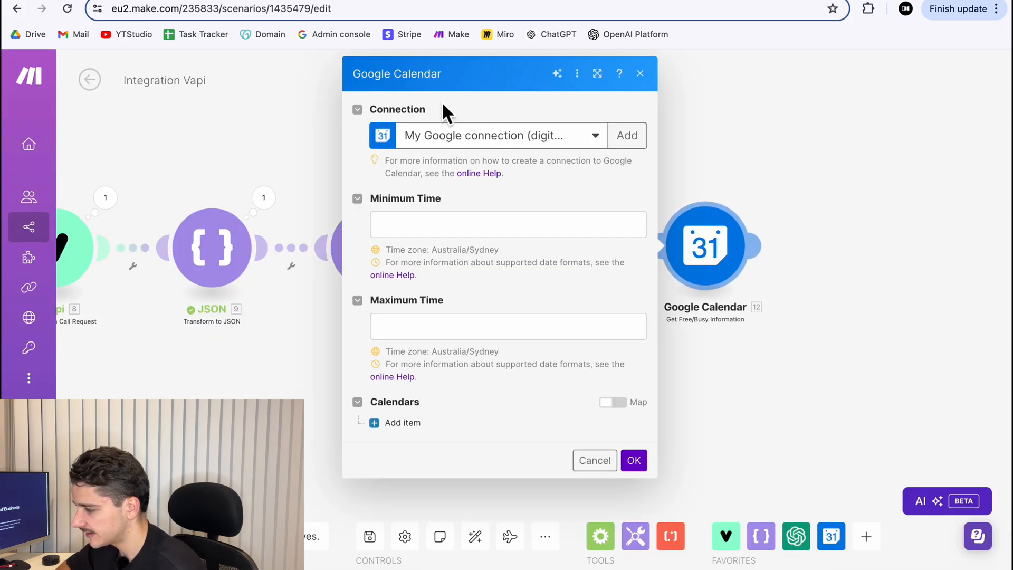
Map the Google Calendar module's Minimum Time to the OpenAI module's Choices[]: Message.Content.
click(639, 148)
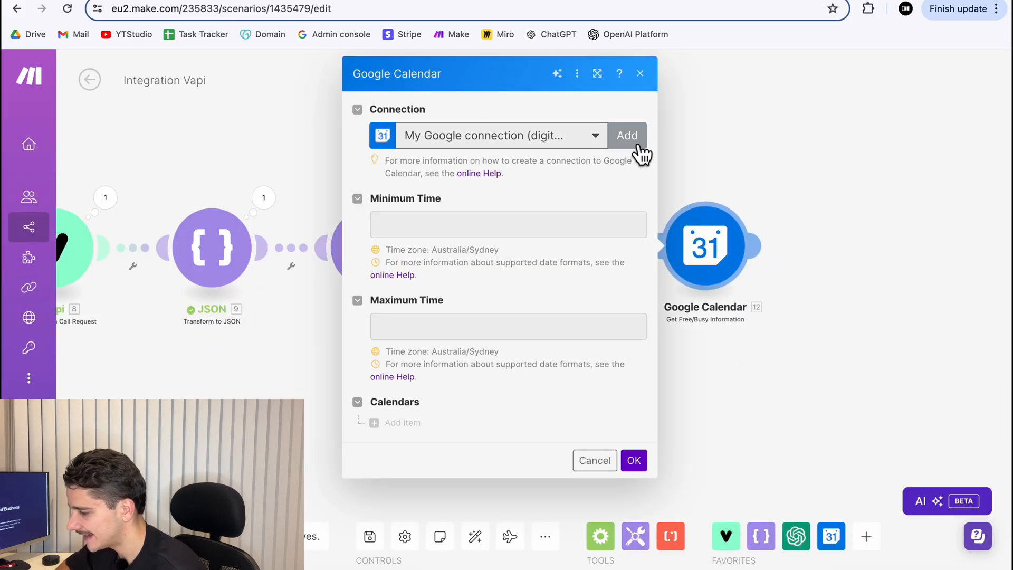
click(807, 354)
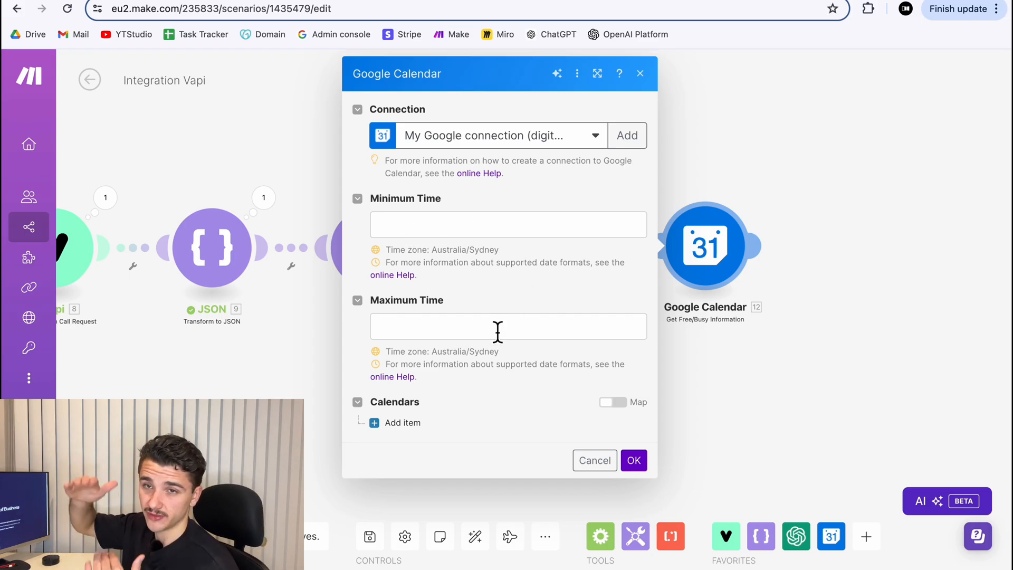
click(462, 233)
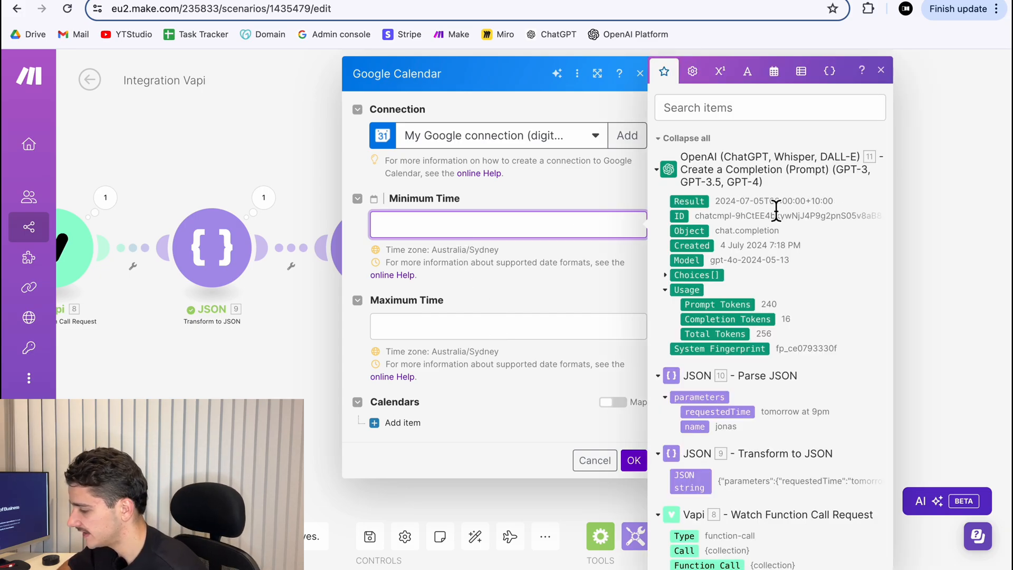
click(696, 275)
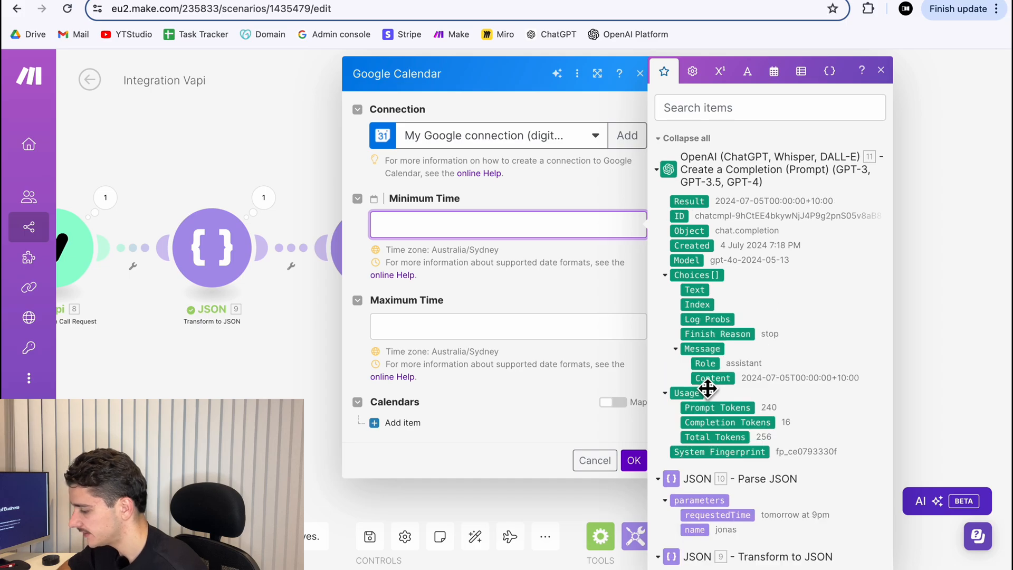
click(713, 378)
Set Maximum Time to an addHours function that adds 24 hours to the OpenAI module's Choices[]: Message.Content.
click(467, 327)
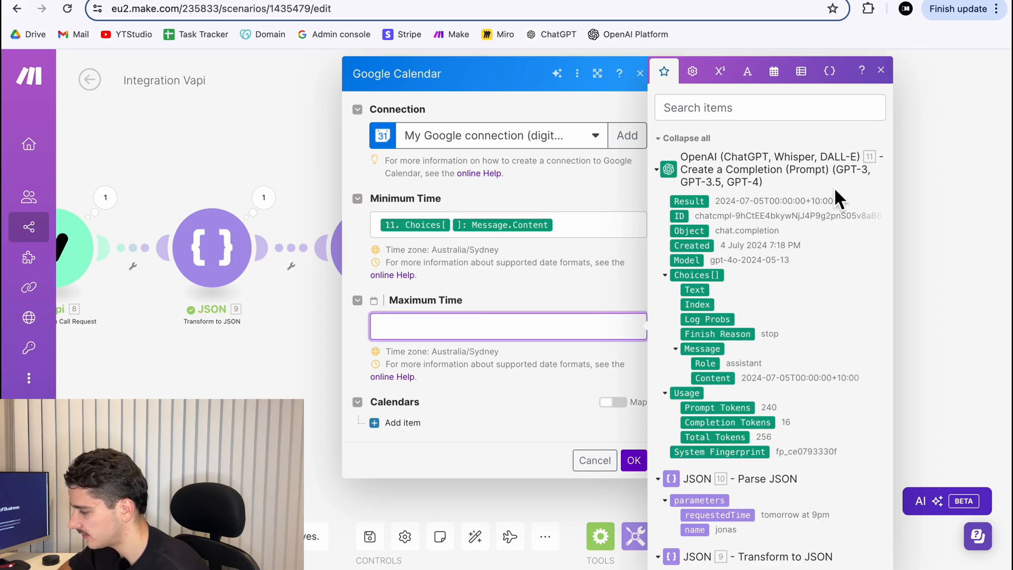
click(880, 70)
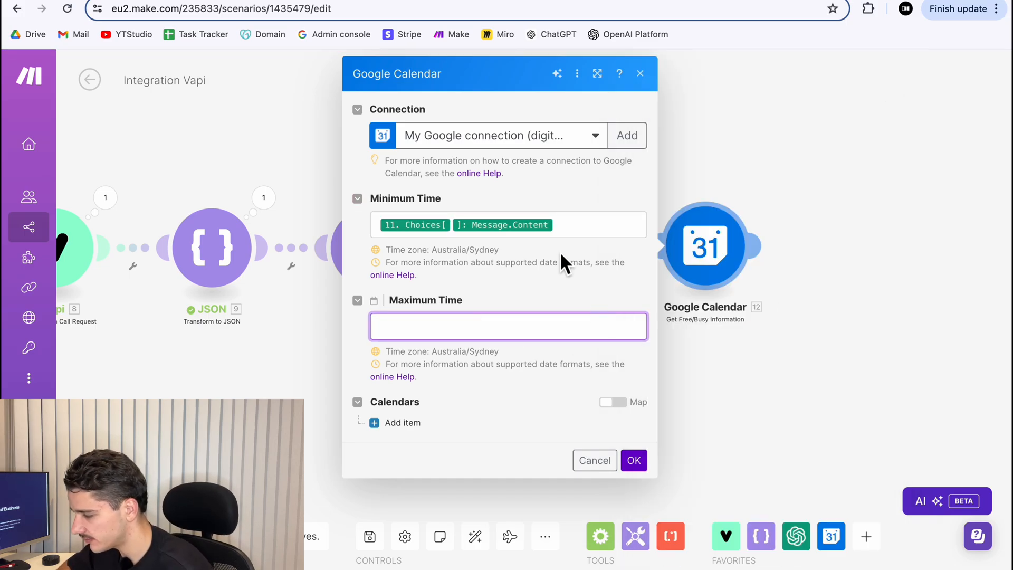
click(456, 327)
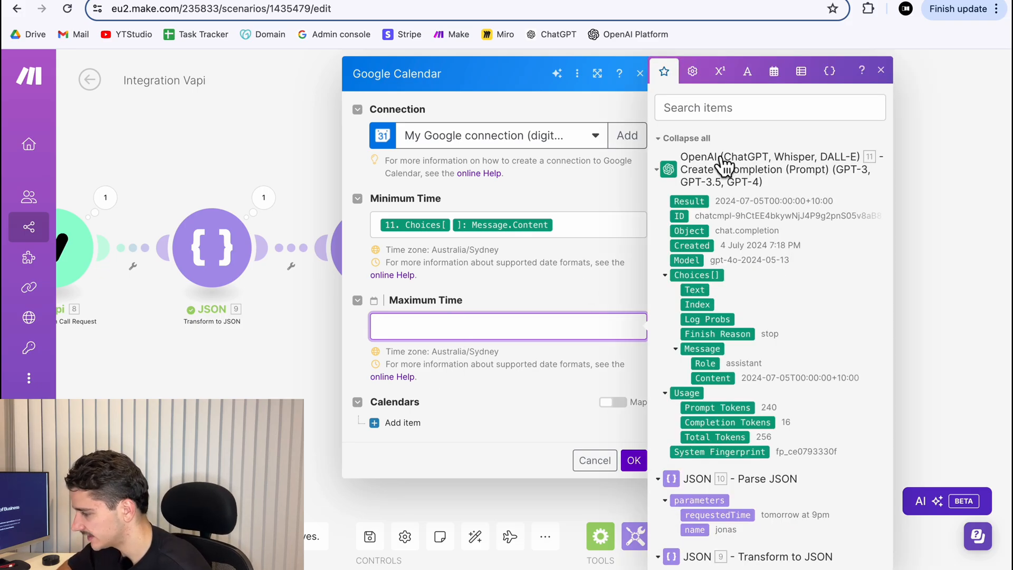
click(784, 81)
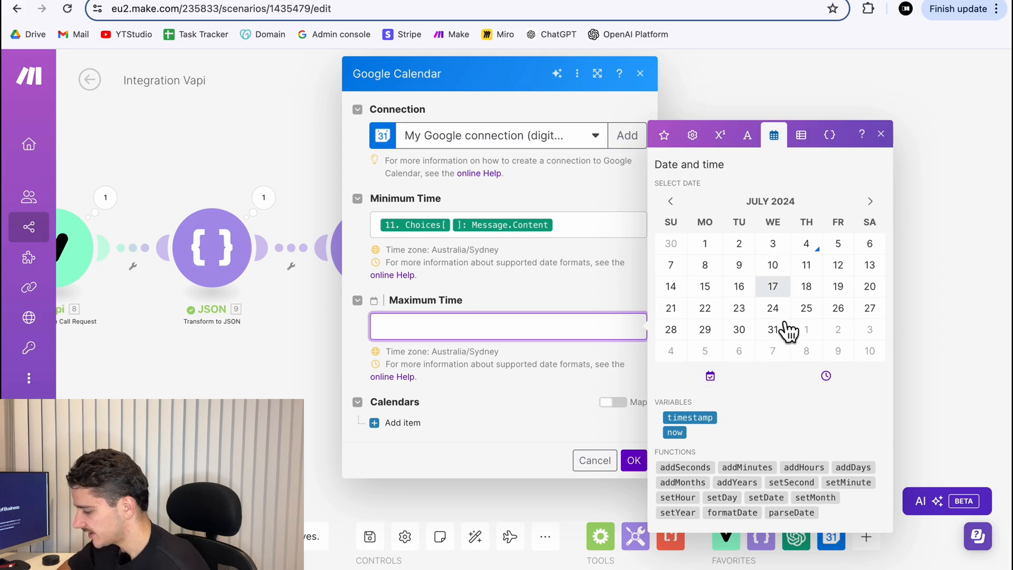
click(818, 474)
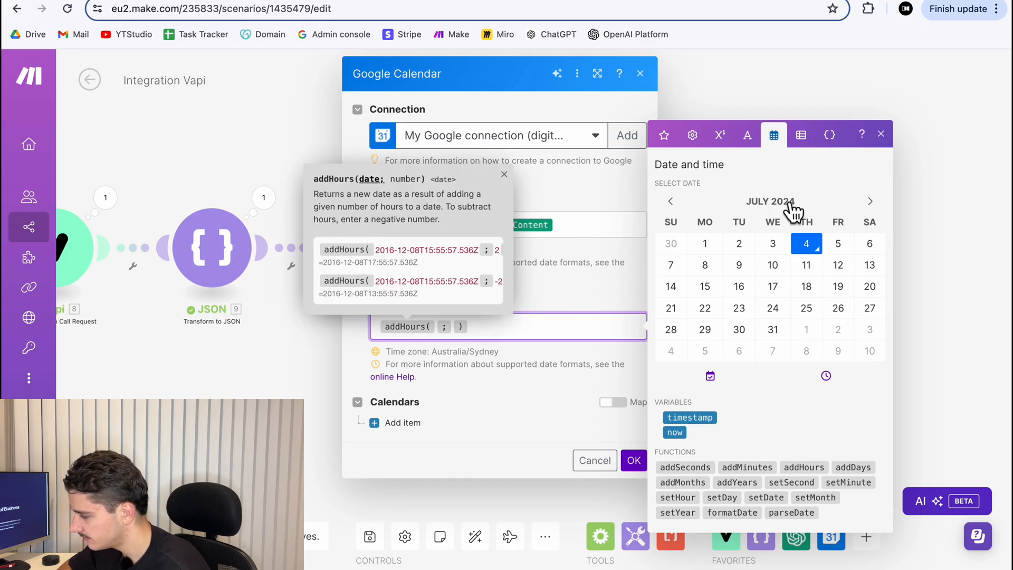
click(677, 142)
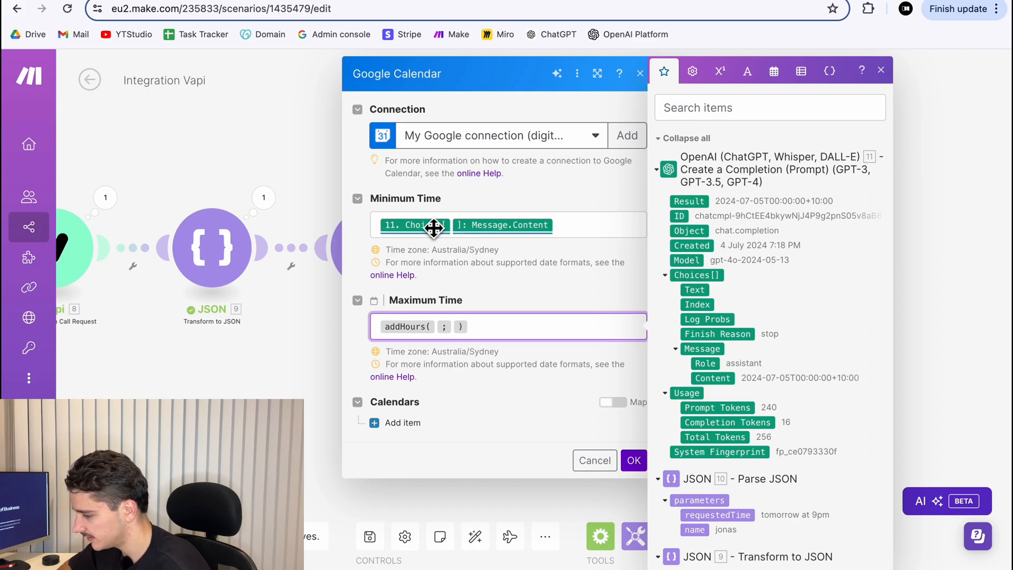
click(721, 380)
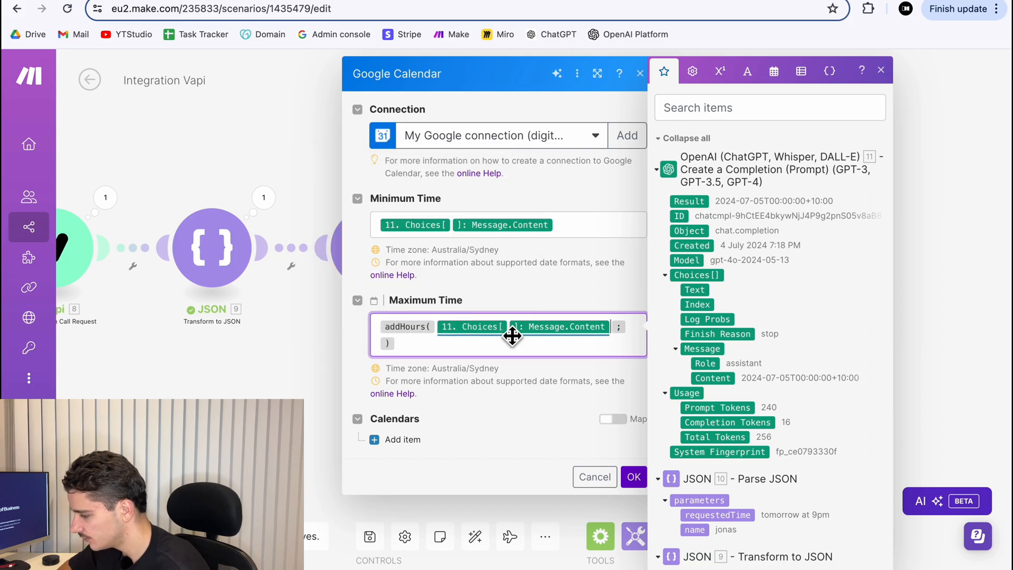
click(633, 336)
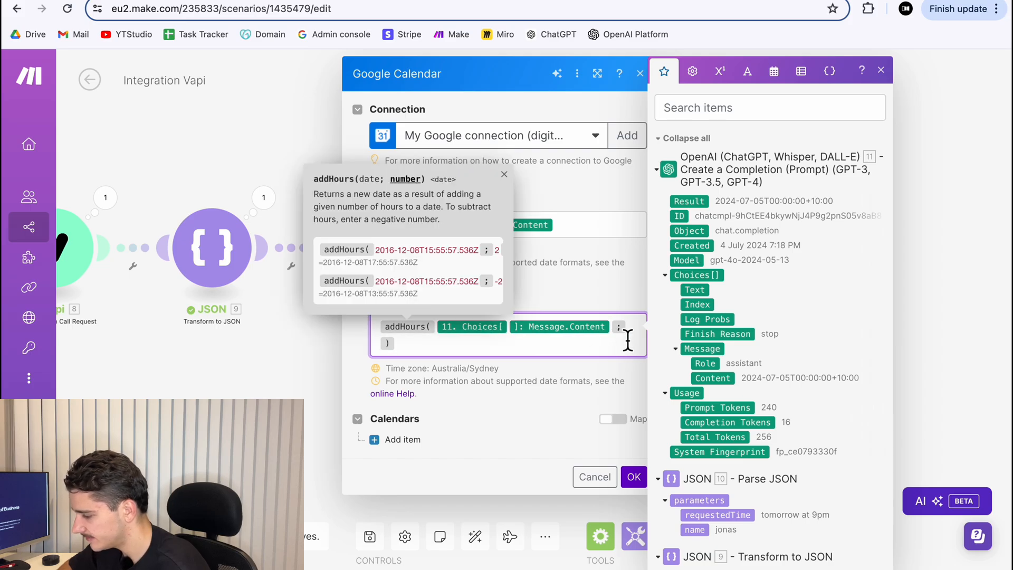
text(24)
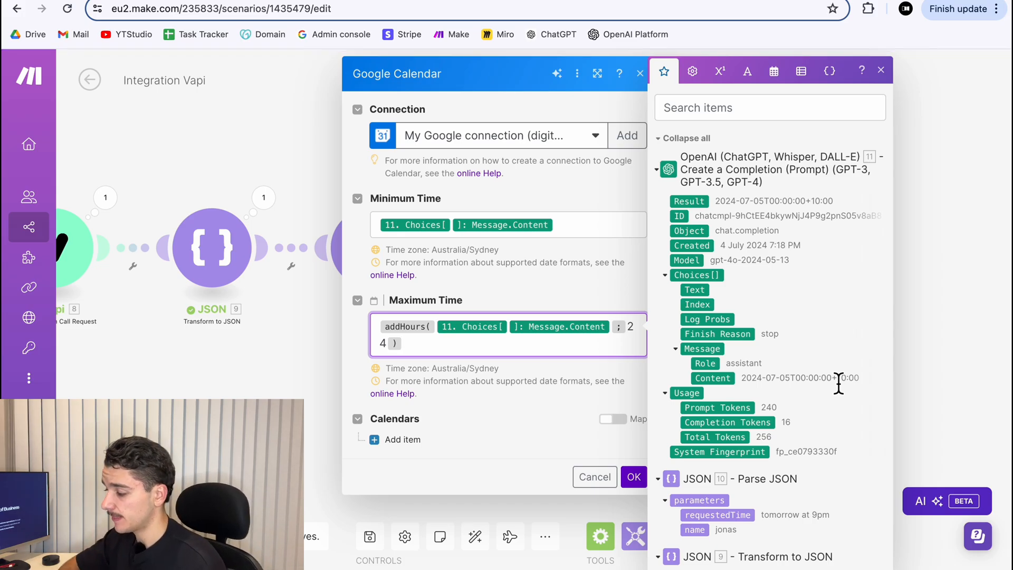
click(537, 399)
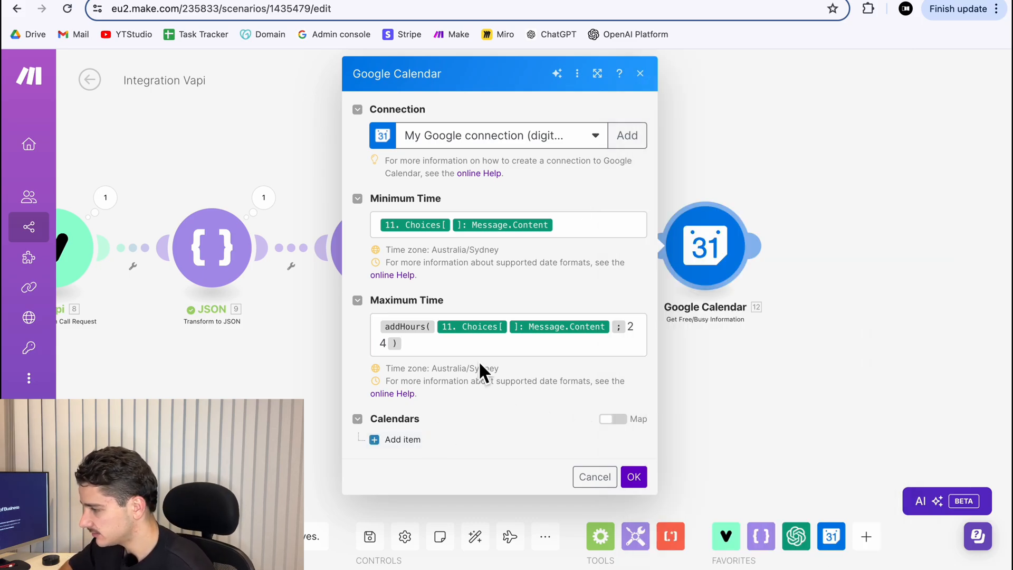
Check the week's bookings in Google Calendar, and in Make add the Test calendar as the module's Calendar ID and save the settings.
click(658, 0)
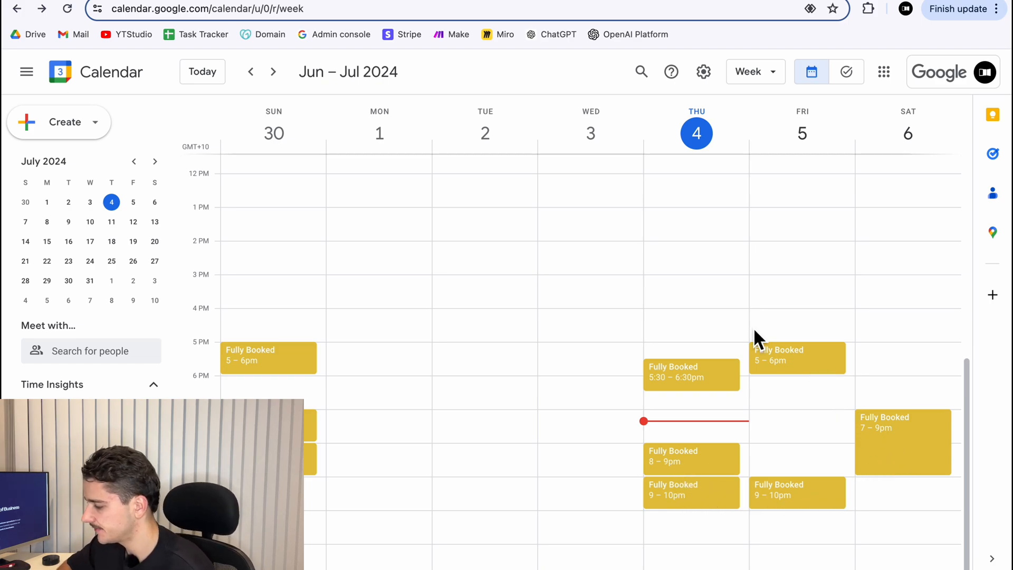
click(532, 1)
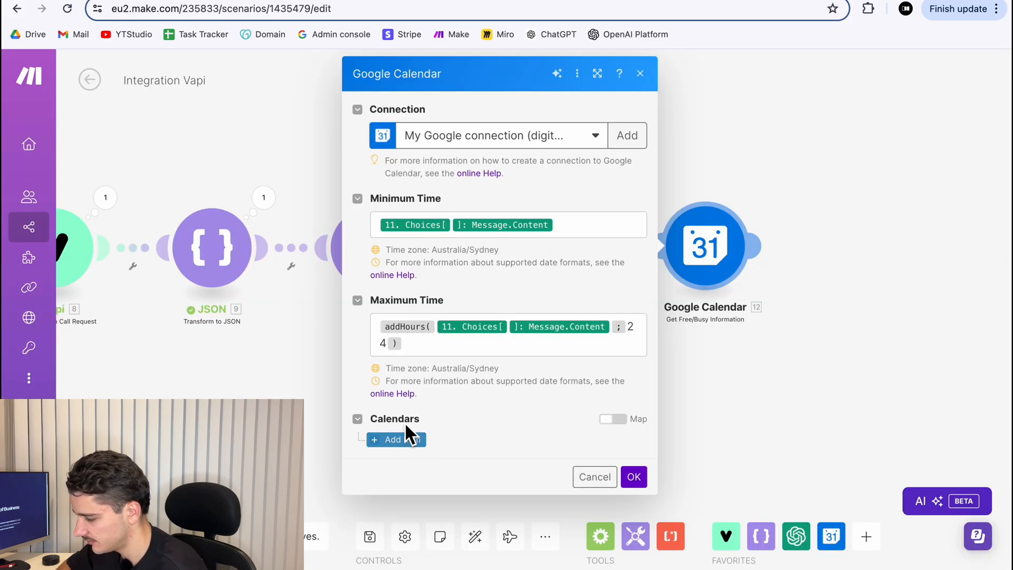
click(421, 441)
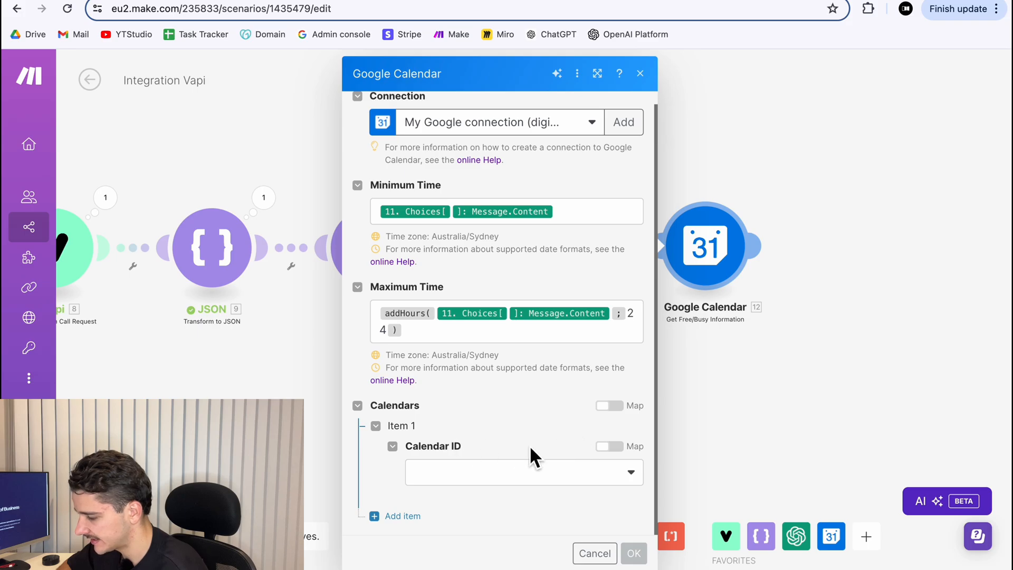
click(610, 446)
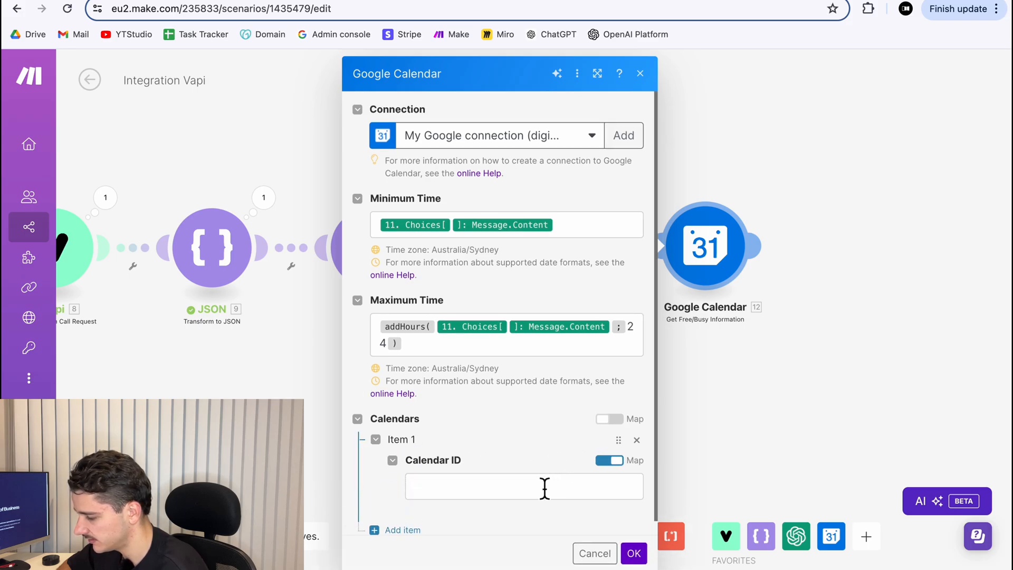
click(613, 461)
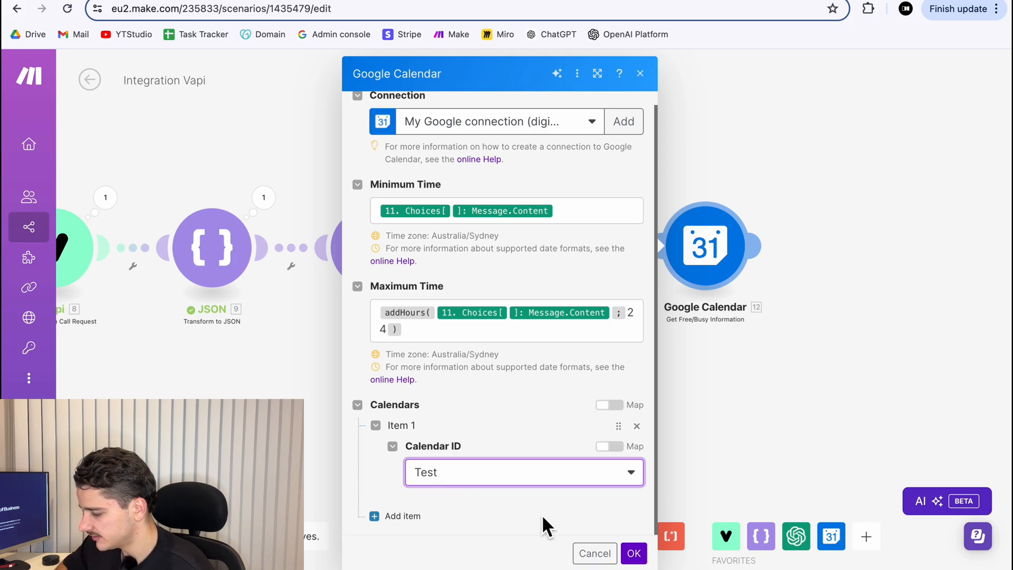
click(634, 553)
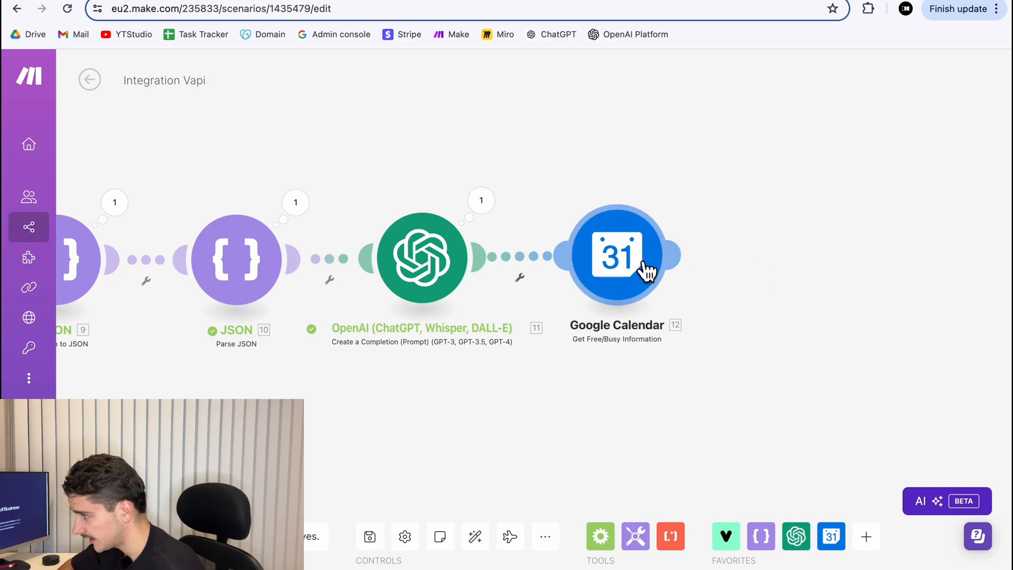
Run the extended scenario once so it waits for a Vapi function call.
drag(647, 272, 644, 274)
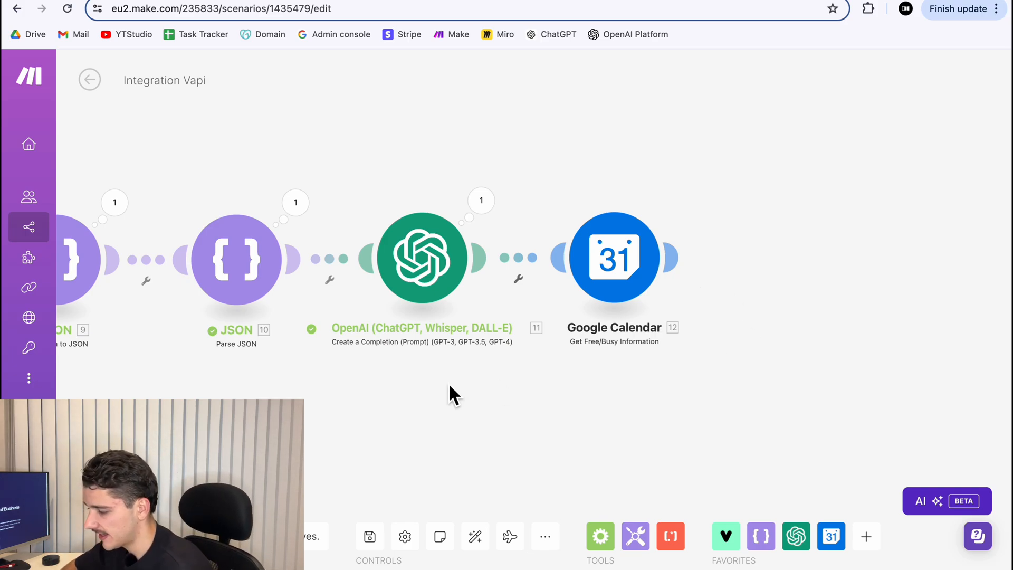
click(100, 495)
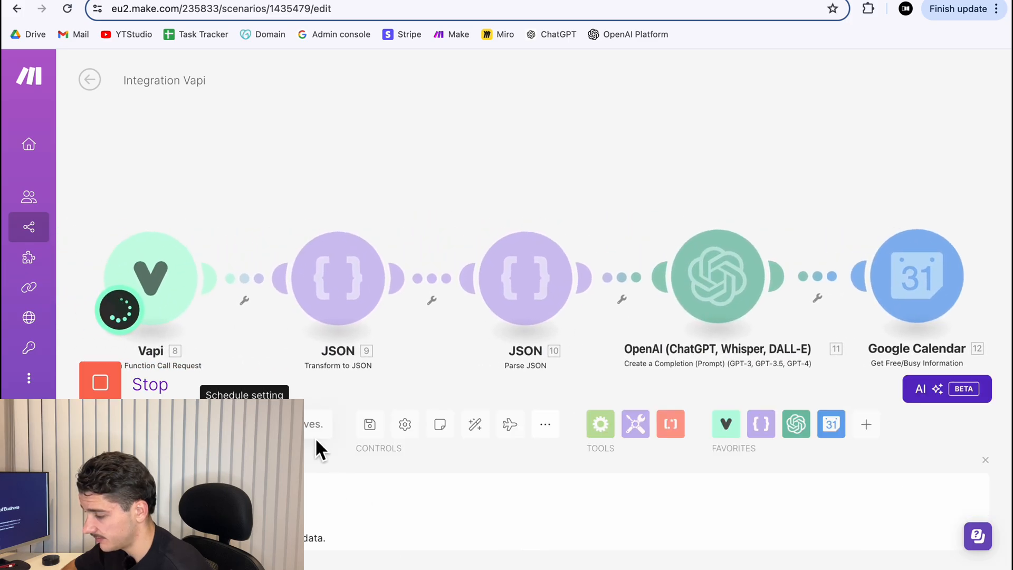
scroll(405, 371, down, 3)
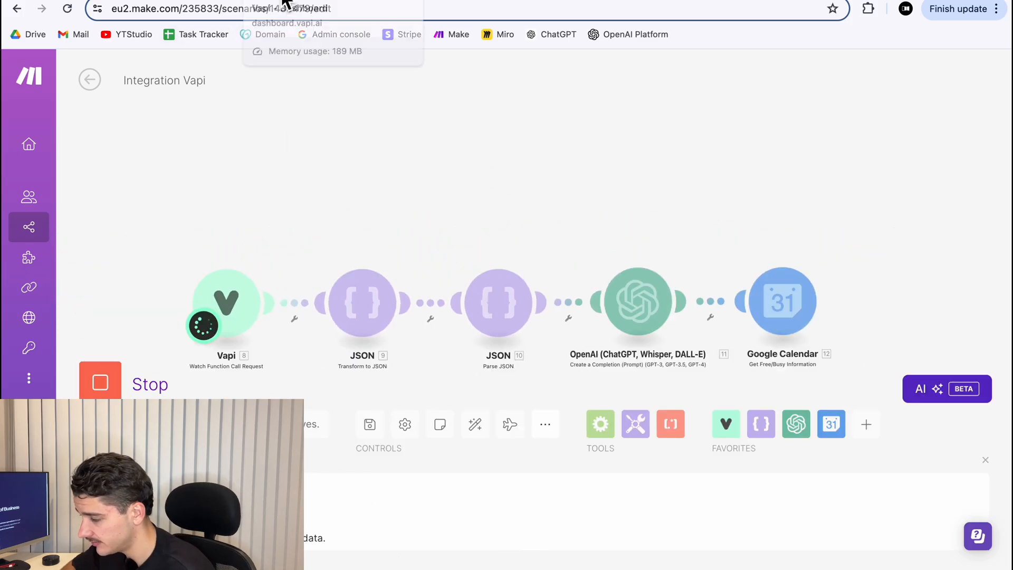
Inspect the Google Calendar module's run result, comparing the minimum and maximum times in its input and output bundles.
scroll(760, 285, up, 5)
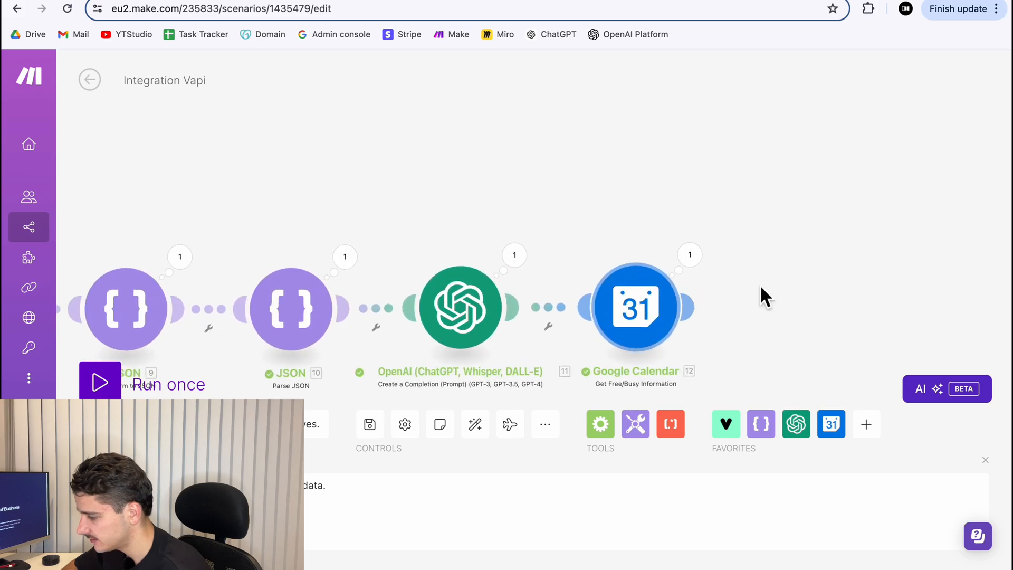
drag(760, 285, 903, 211)
scroll(760, 187, up, 1)
click(668, 150)
click(901, 201)
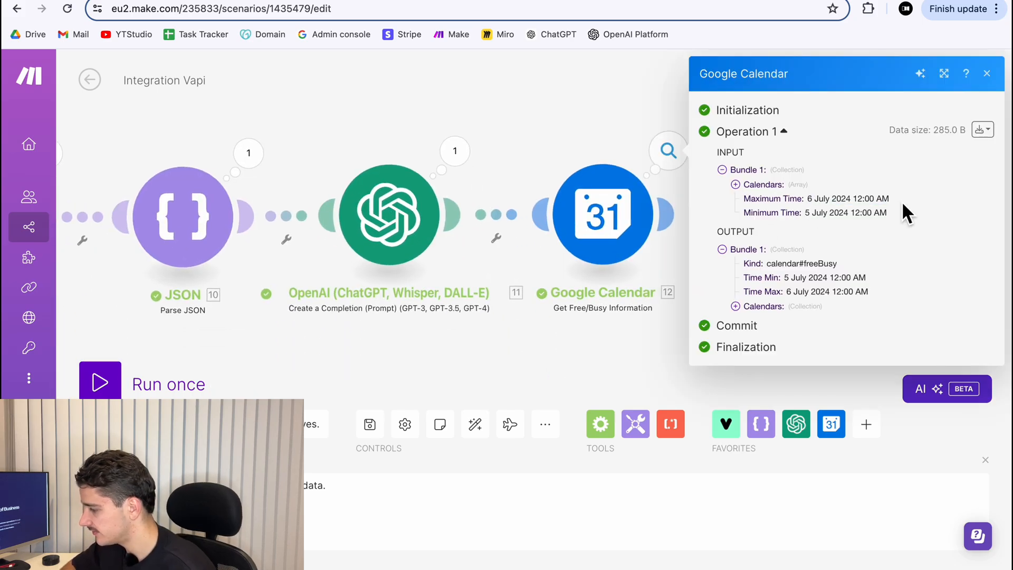
drag(806, 214, 892, 214)
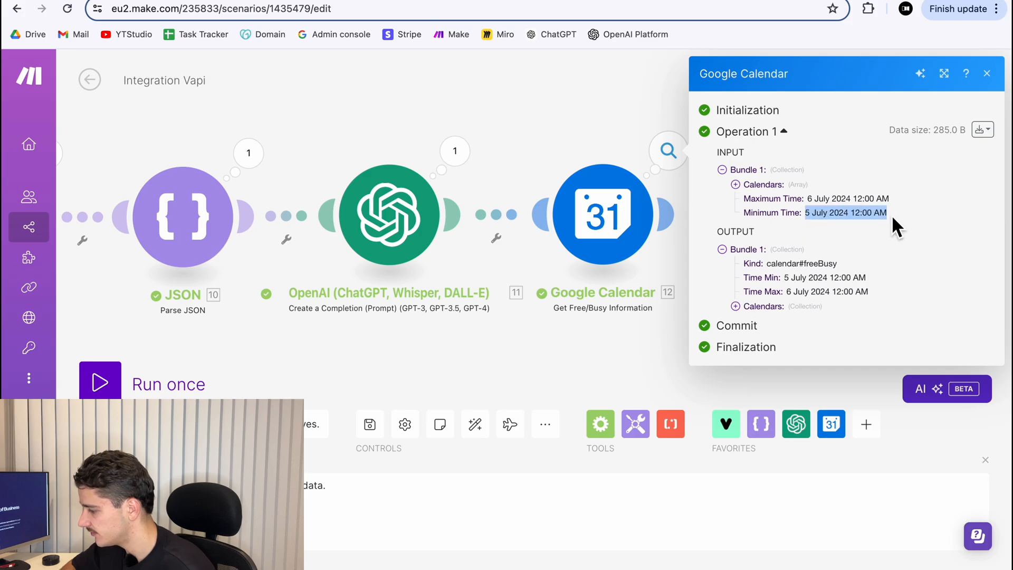
drag(828, 214, 898, 217)
click(898, 216)
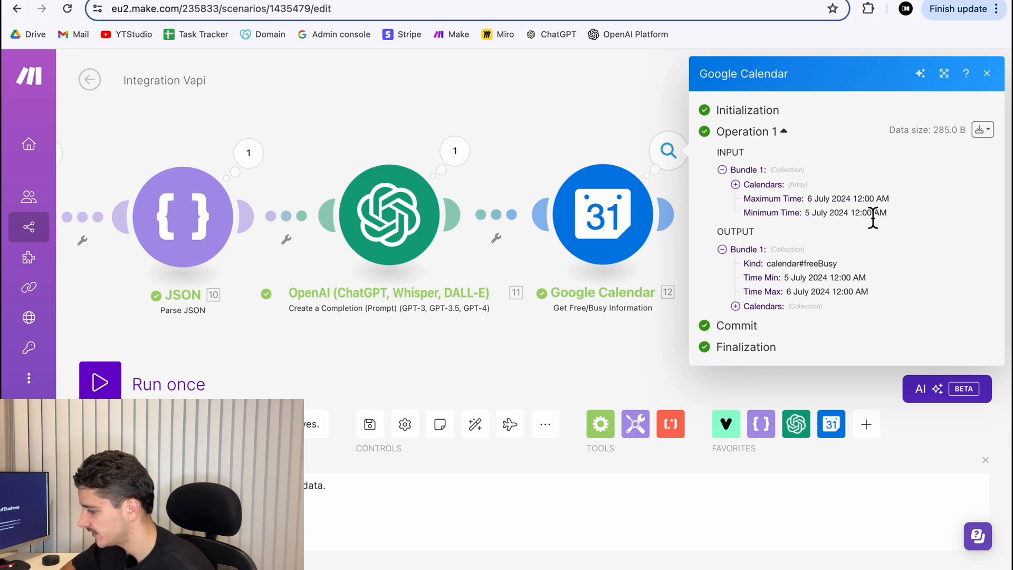
drag(815, 200, 914, 201)
click(941, 205)
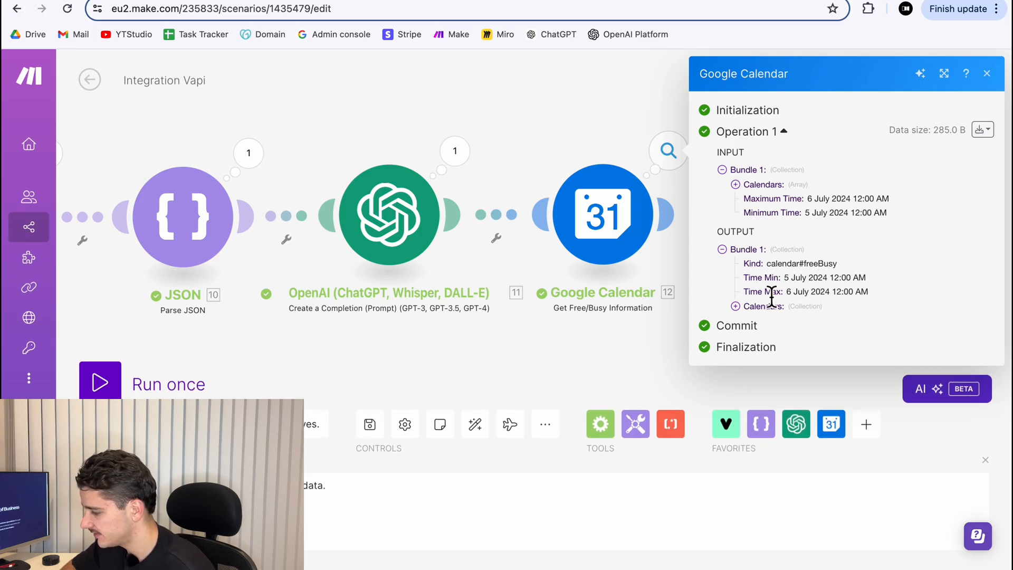
drag(857, 281, 857, 295)
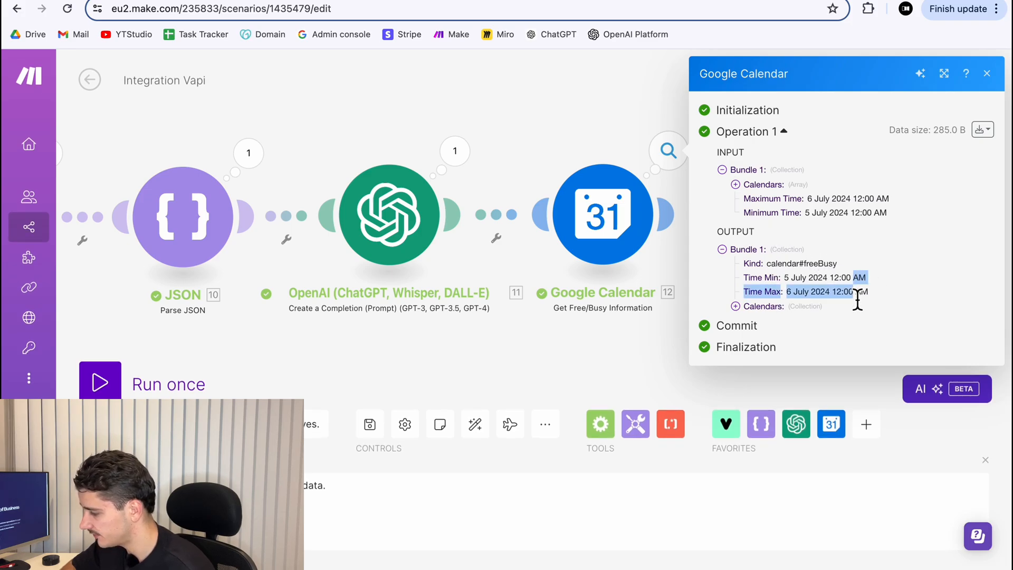
Expand the output's Calendars collection down to each Busy entry to check its start and end times, and close the result.
click(779, 309)
click(816, 323)
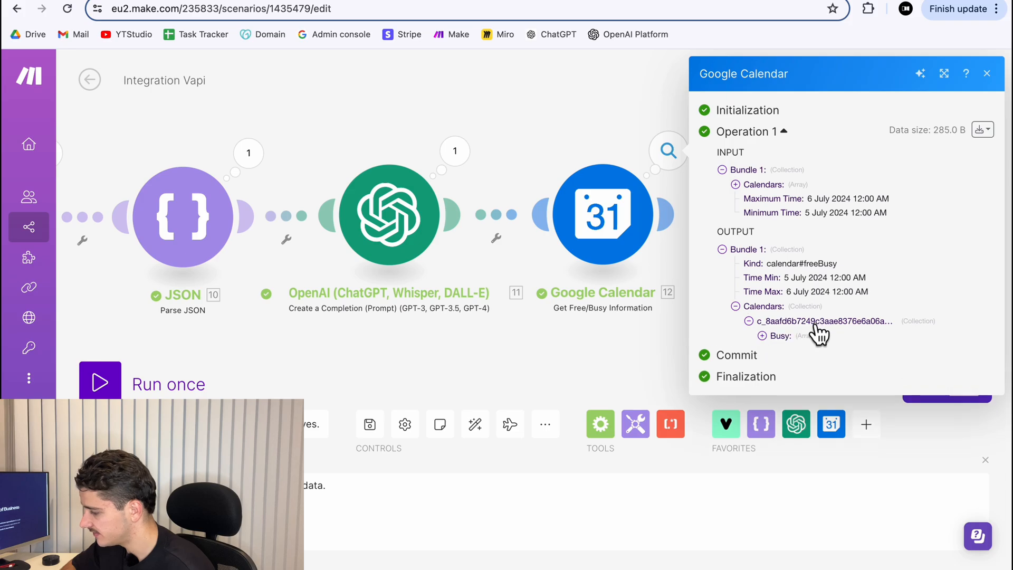
click(786, 338)
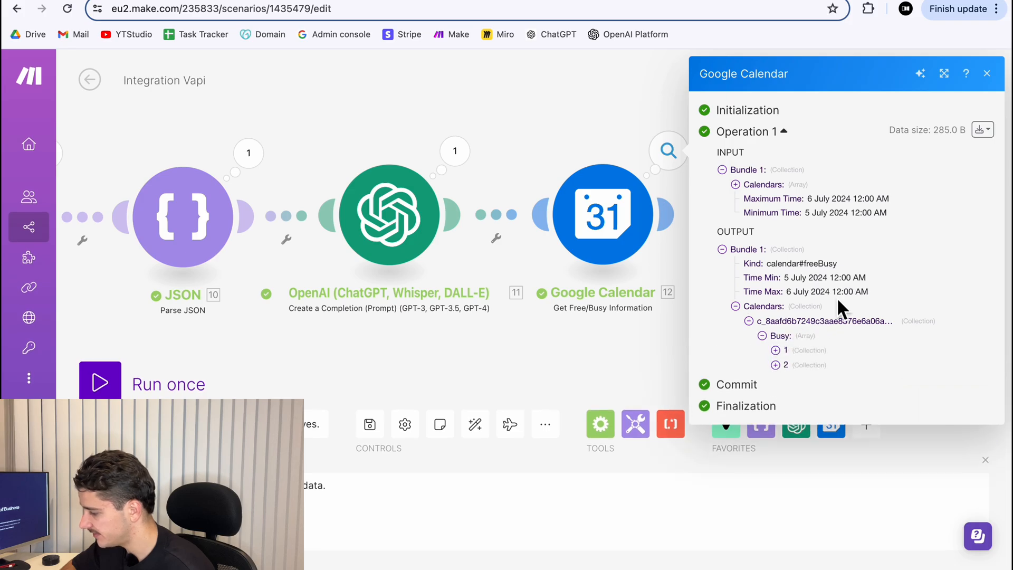
click(803, 352)
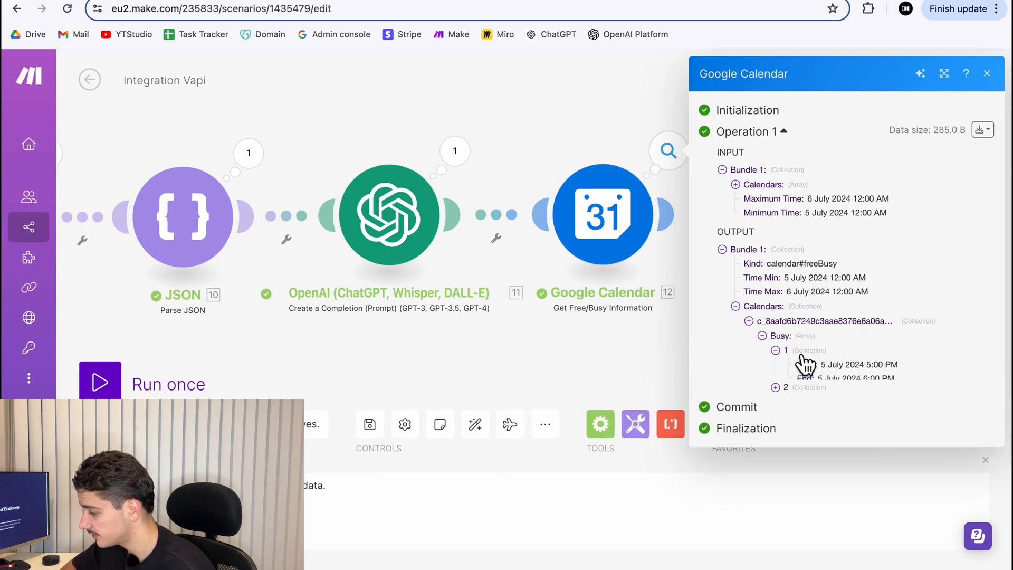
click(804, 401)
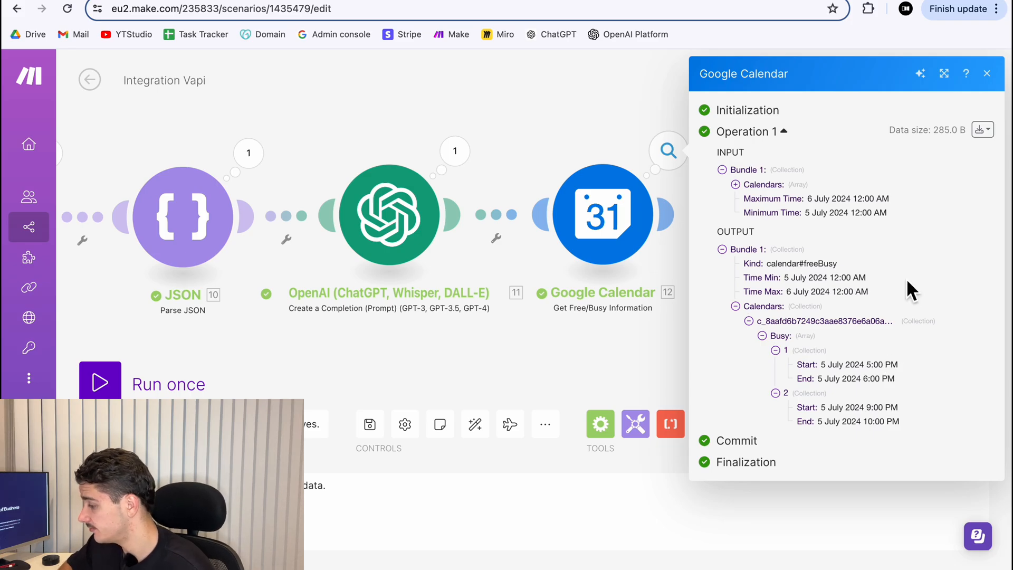
click(987, 73)
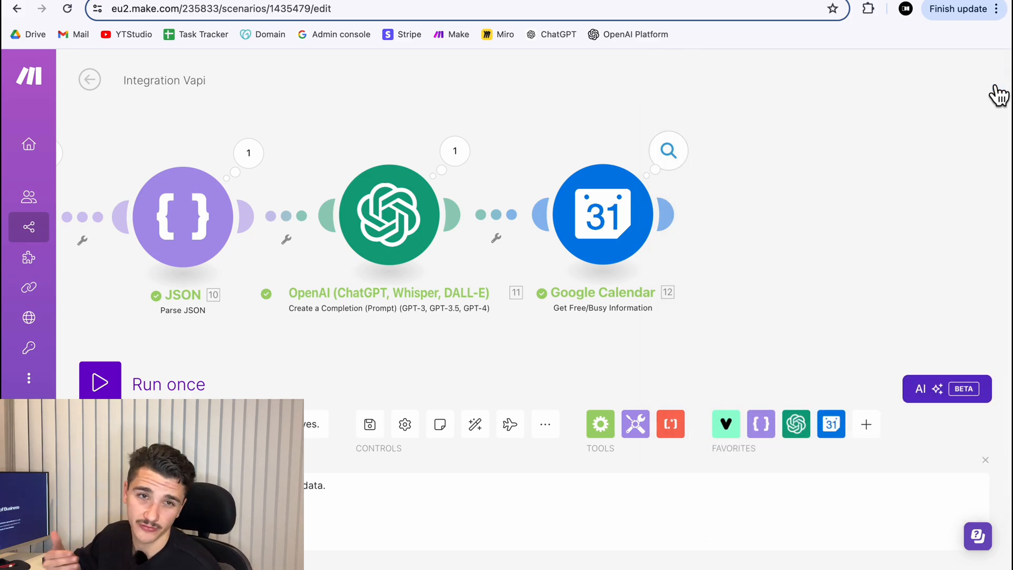
Add an OpenAI Create a Completion module after Google Calendar and set its model to GPT-4o: gpt-4o (system).
scroll(749, 227, up, 1)
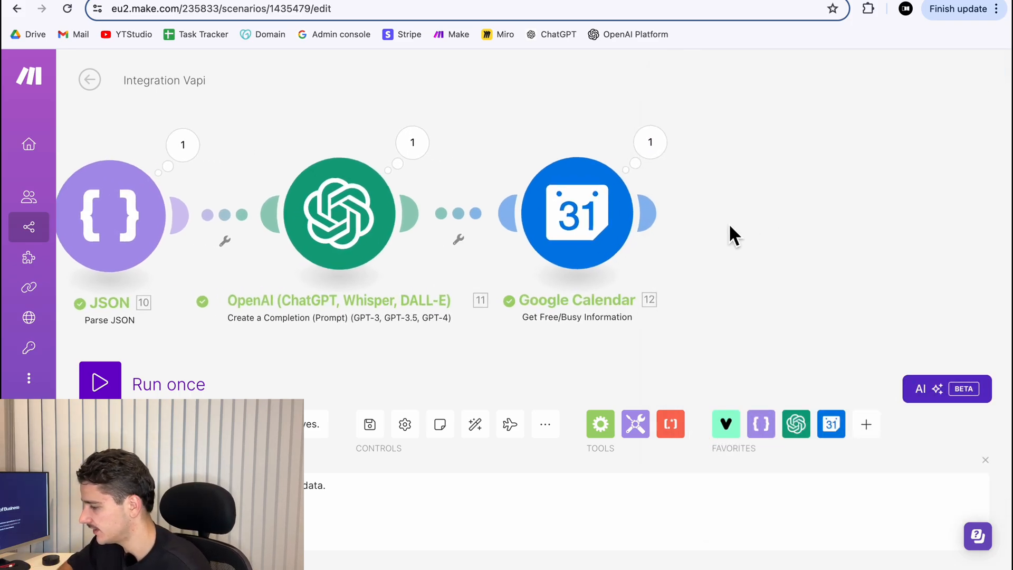
click(800, 430)
click(816, 290)
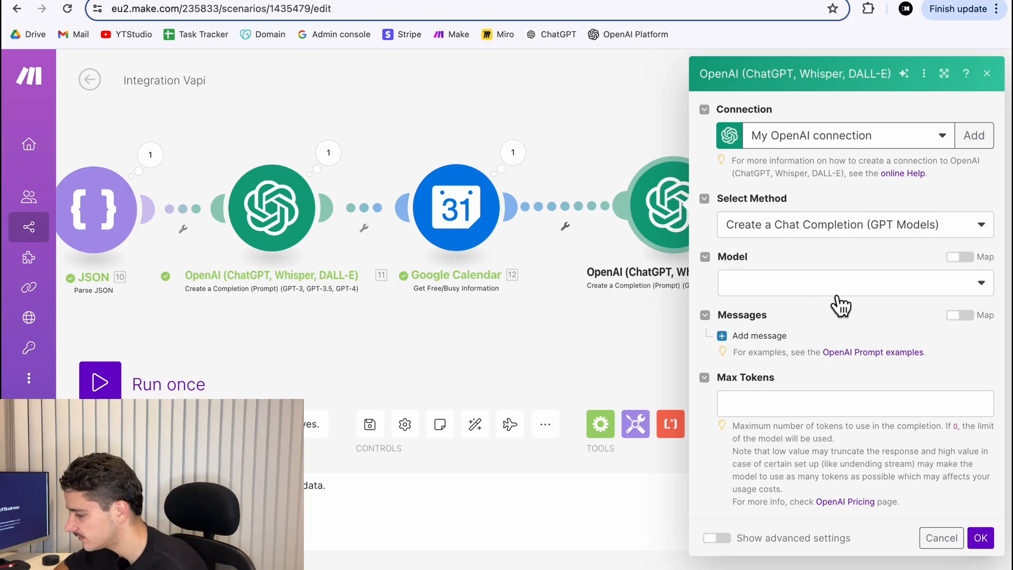
click(799, 288)
click(770, 348)
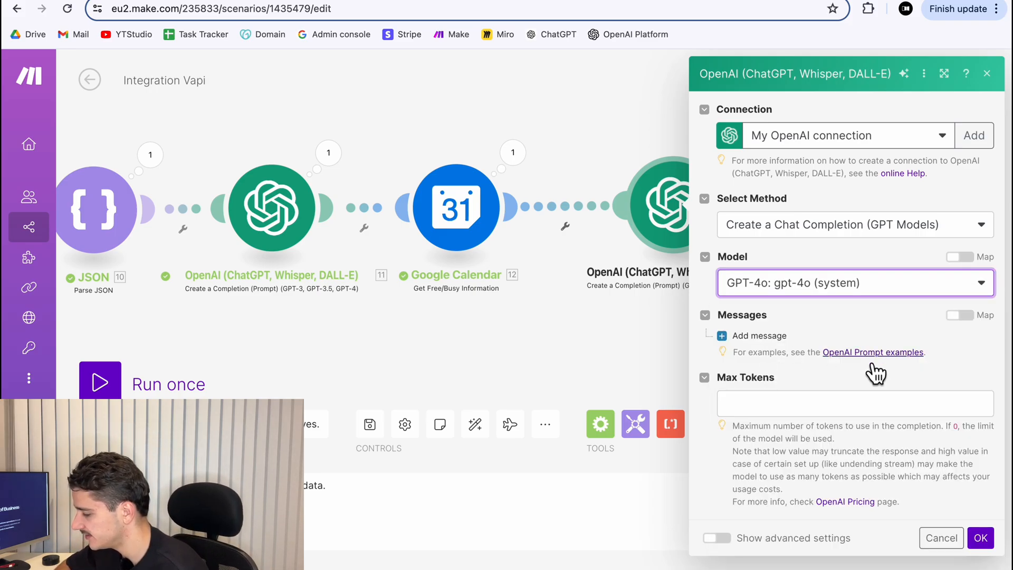
Add a message to the new OpenAI module and set its role to User.
click(776, 338)
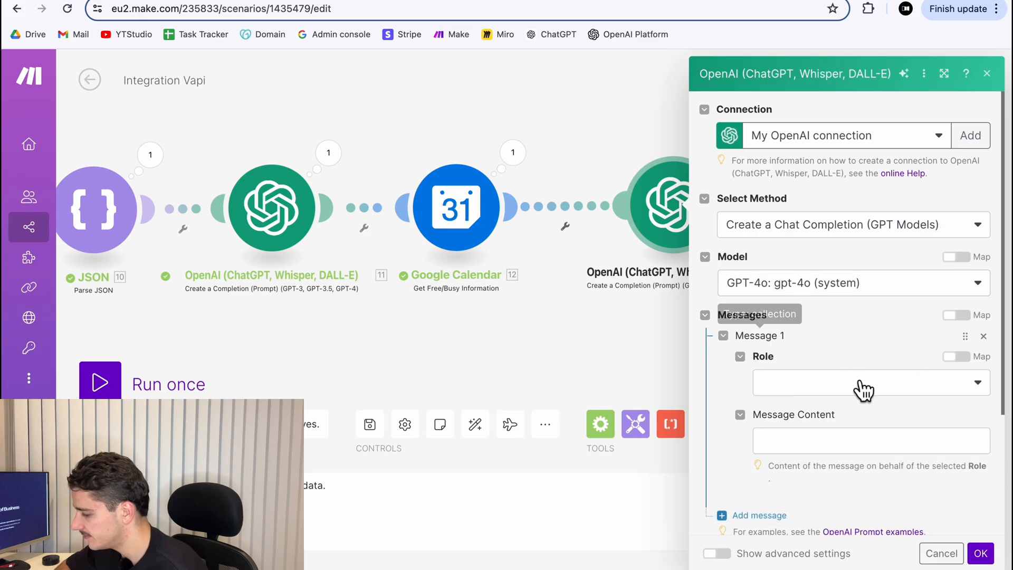
scroll(855, 383, down, 1)
click(844, 353)
click(836, 397)
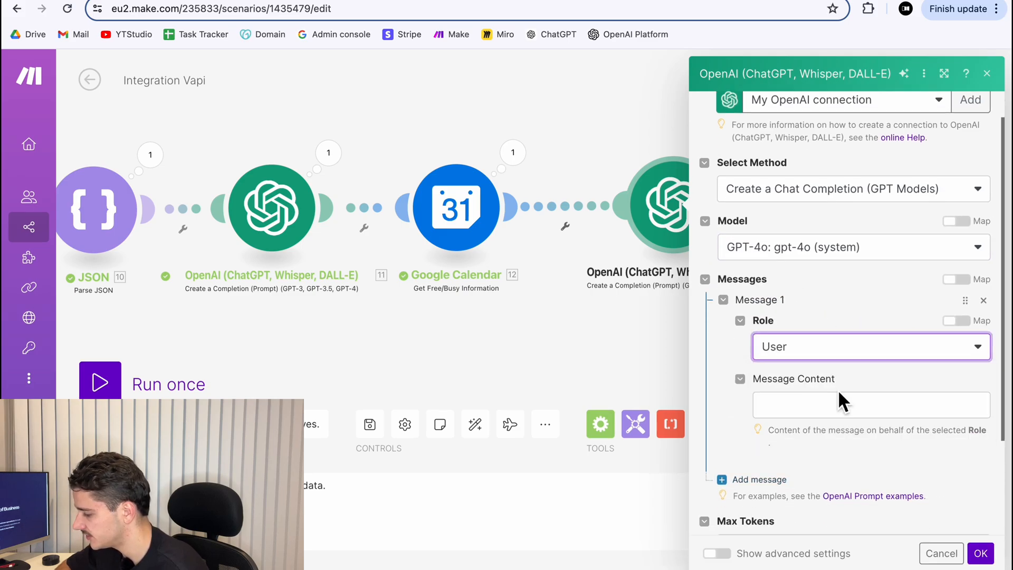
Paste the busy/free parsing prompt as the message content and insert Google Calendar's Busy[] array between the quotation marks.
click(827, 412)
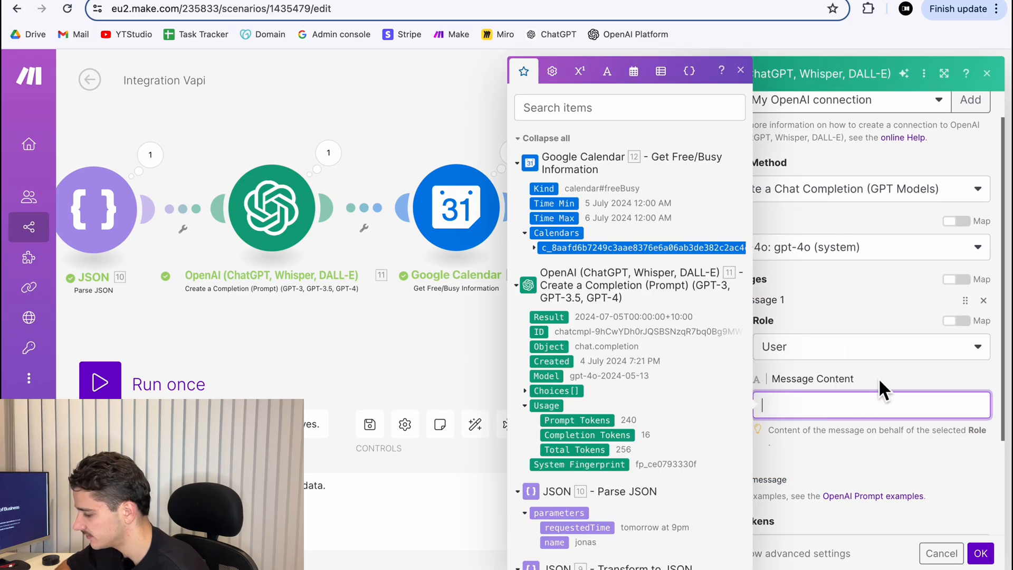
scroll(879, 377, down, 1)
key(ctrl+v)
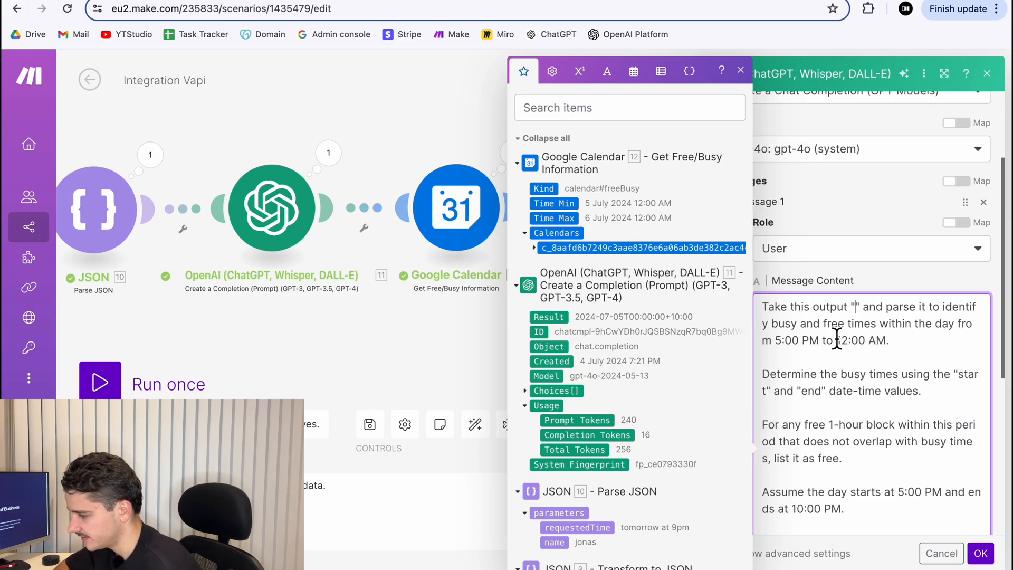
click(537, 247)
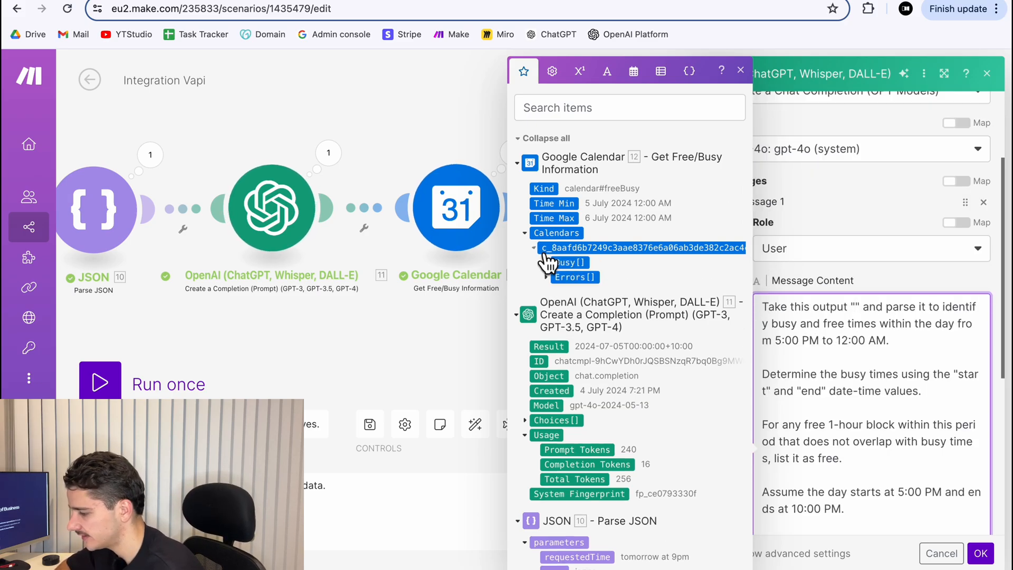
click(577, 263)
scroll(860, 385, down, 1)
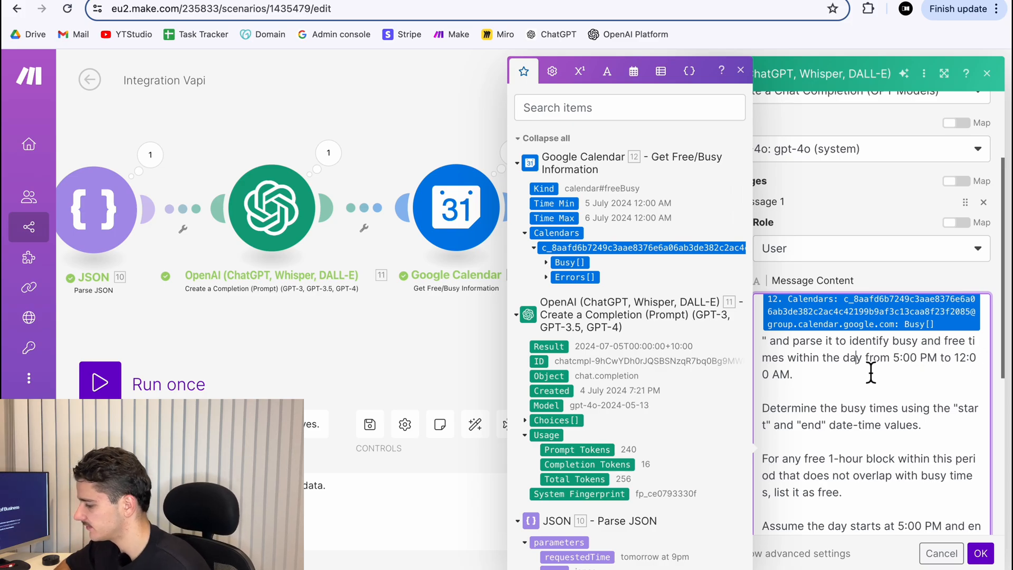
Change the end of the time range in the prompt's first sentence to 11:00pm.
drag(893, 369, 961, 377)
key(BackSpace)
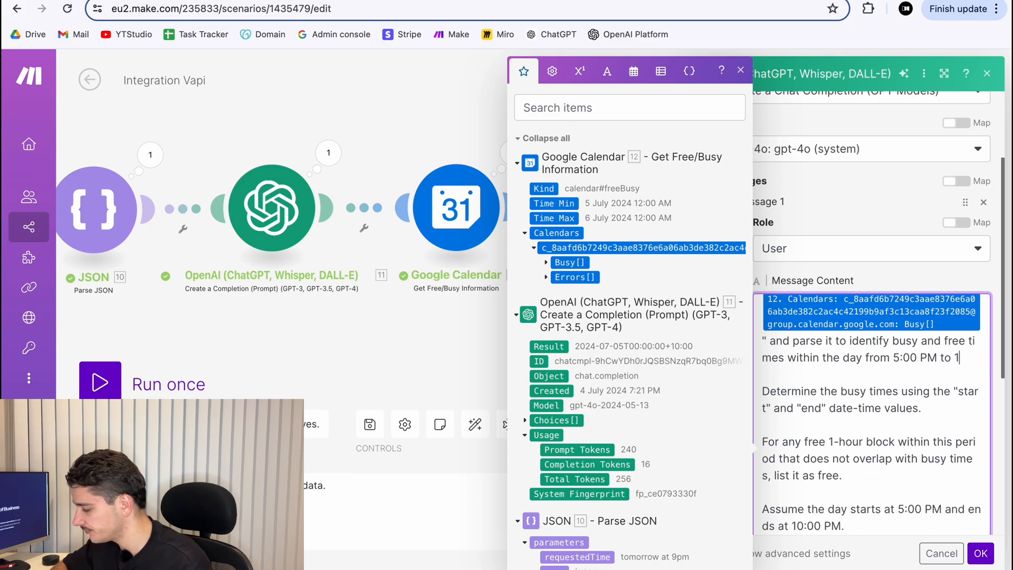
text(0:00)
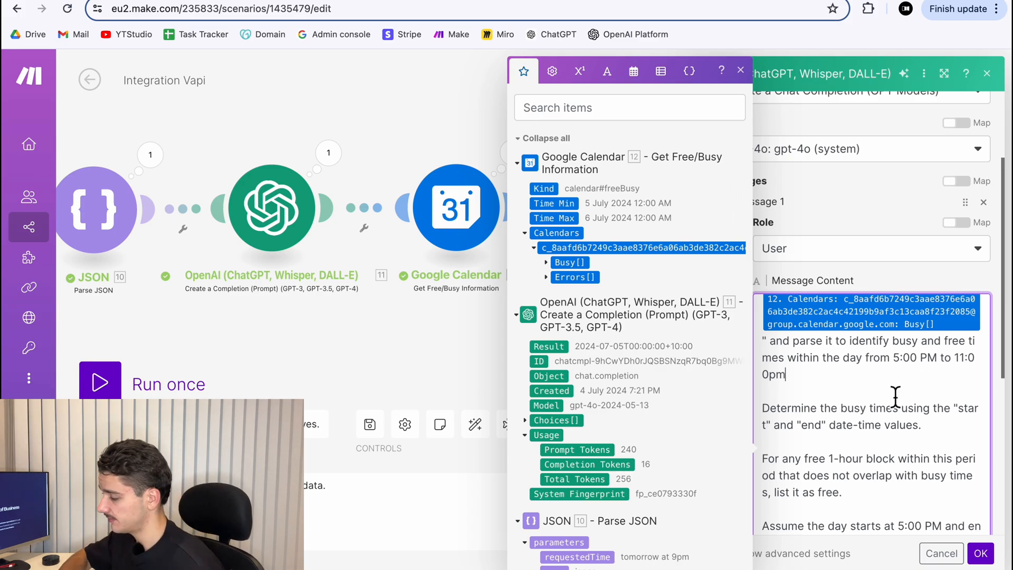
scroll(853, 376, down, 1)
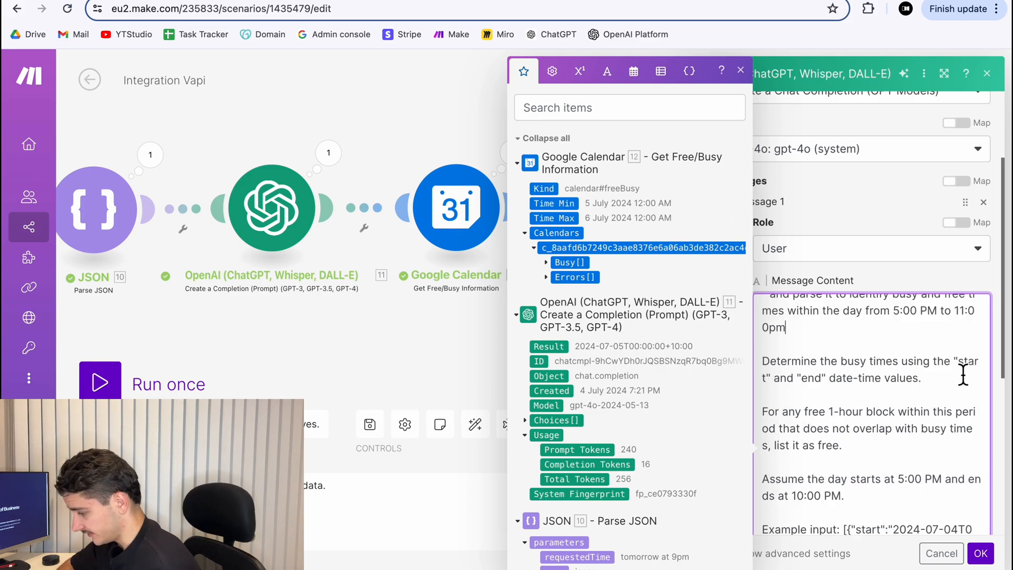
Check the Busy[] array's fields and change the prompt's assumed end of day to 11:00 PM.
click(569, 262)
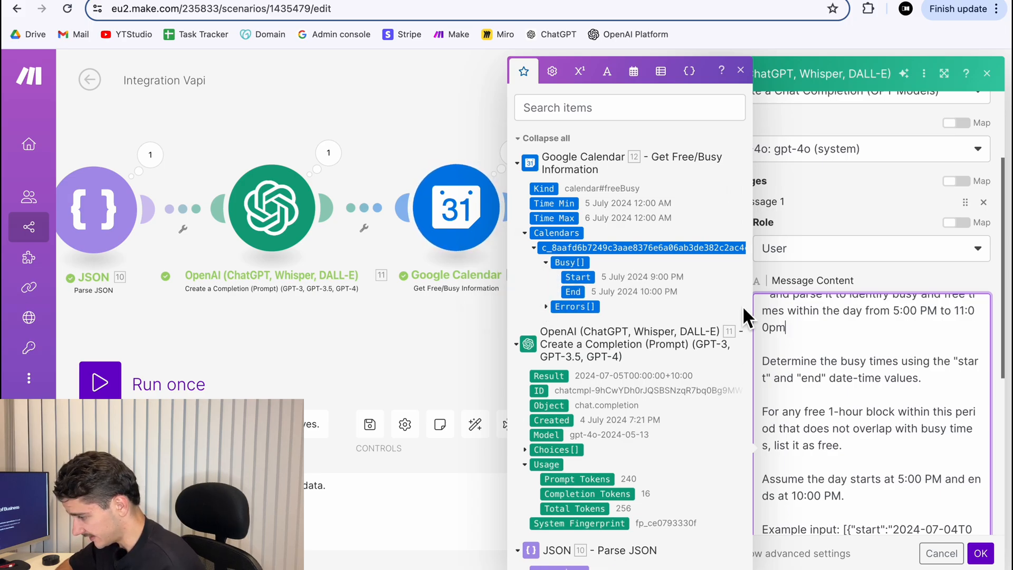
scroll(907, 400, down, 1)
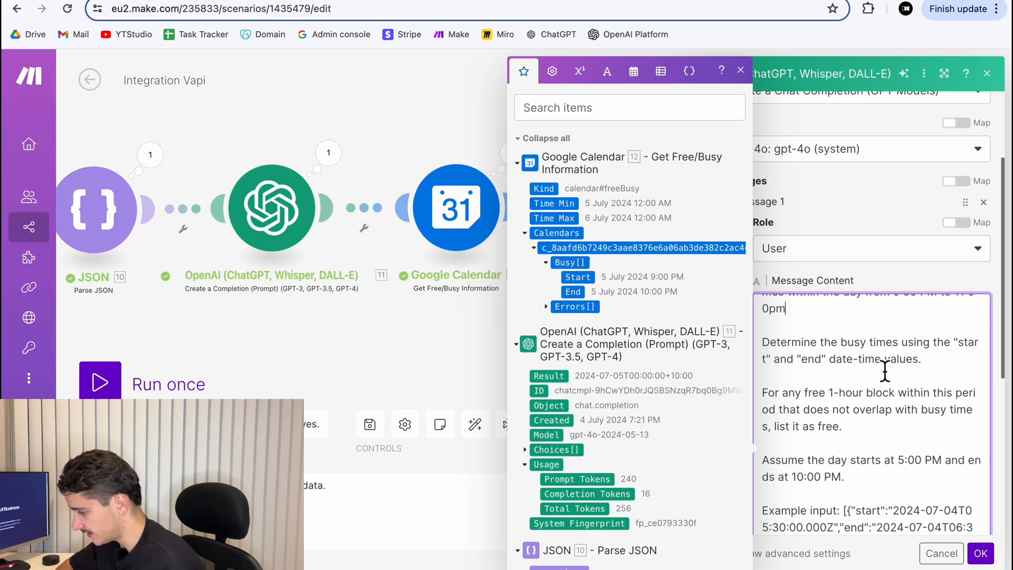
scroll(934, 377, down, 1)
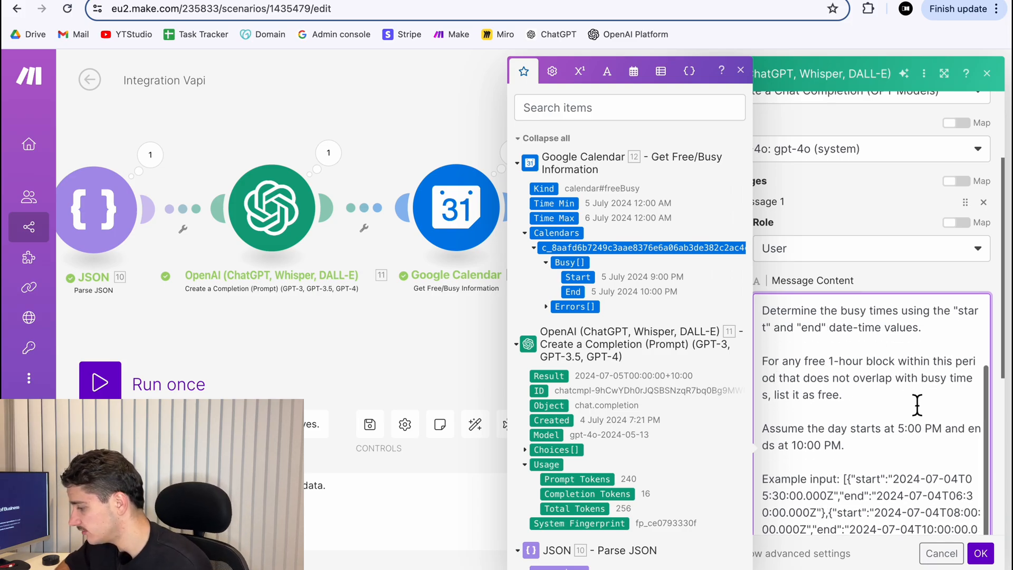
scroll(917, 406, down, 1)
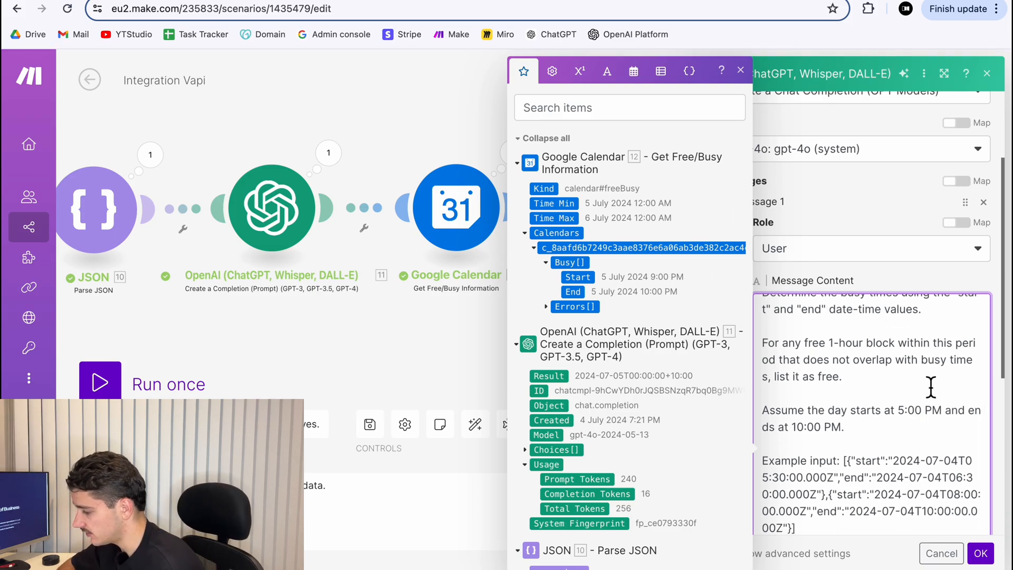
scroll(931, 388, down, 1)
scroll(931, 388, down, 1)
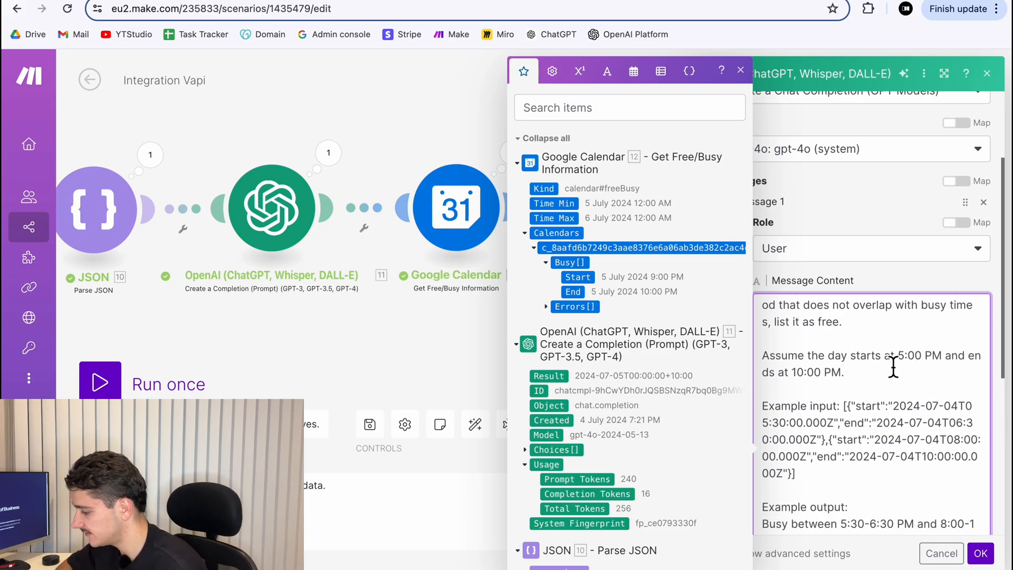
click(808, 380)
key(BackSpace)
text(1)
Review the prompt's example output and response instruction, set Max Tokens to 249, and save the OpenAI module.
scroll(866, 387, down, 5)
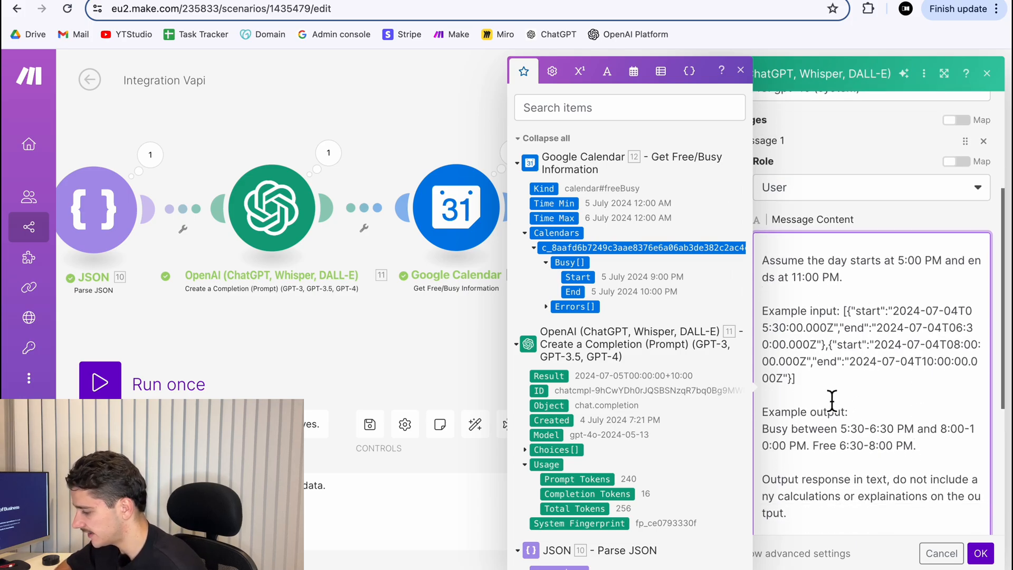
scroll(832, 401, down, 1)
scroll(855, 409, down, 2)
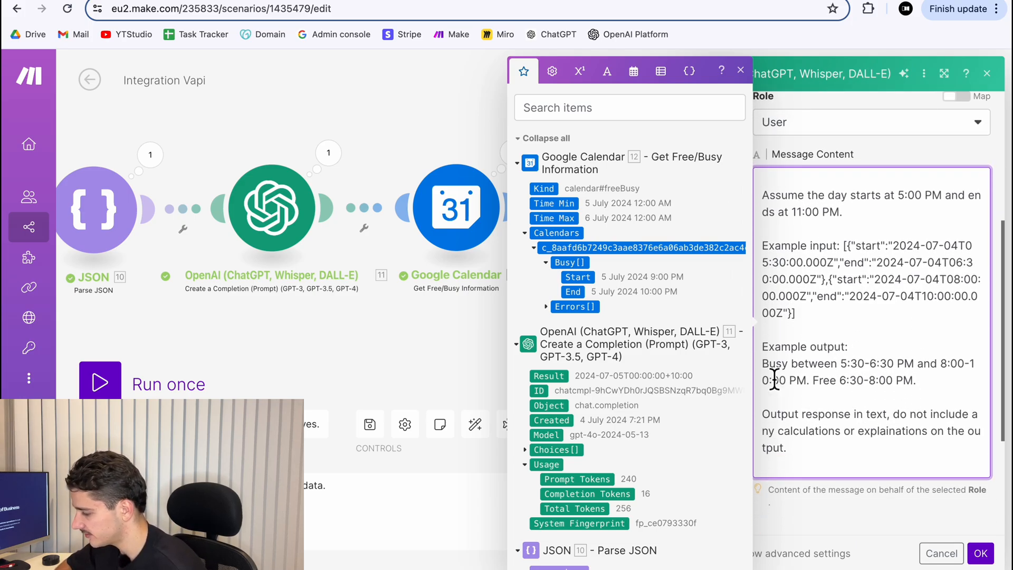
drag(766, 373, 832, 374)
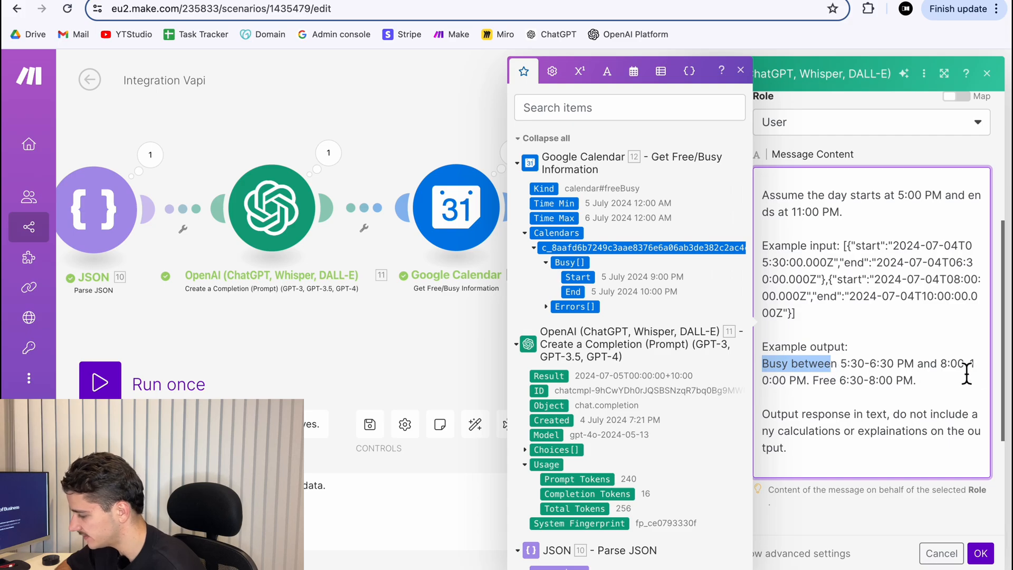
click(822, 384)
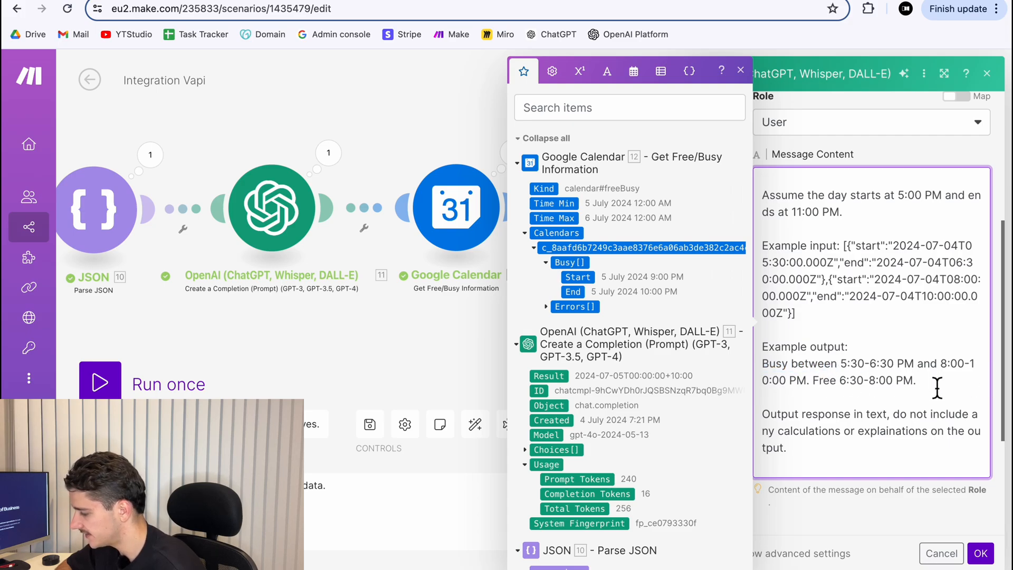
scroll(888, 390, down, 1)
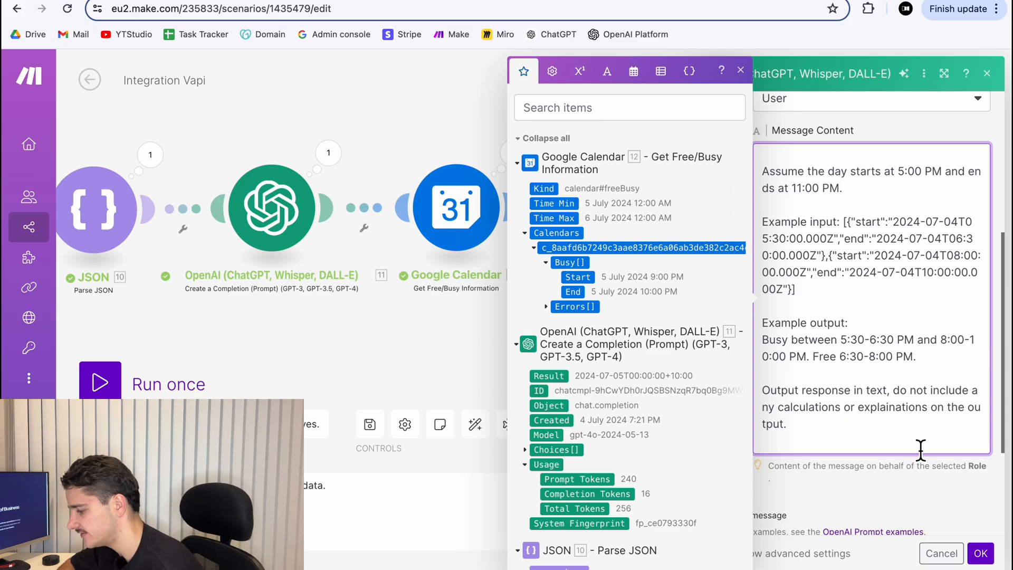
click(981, 553)
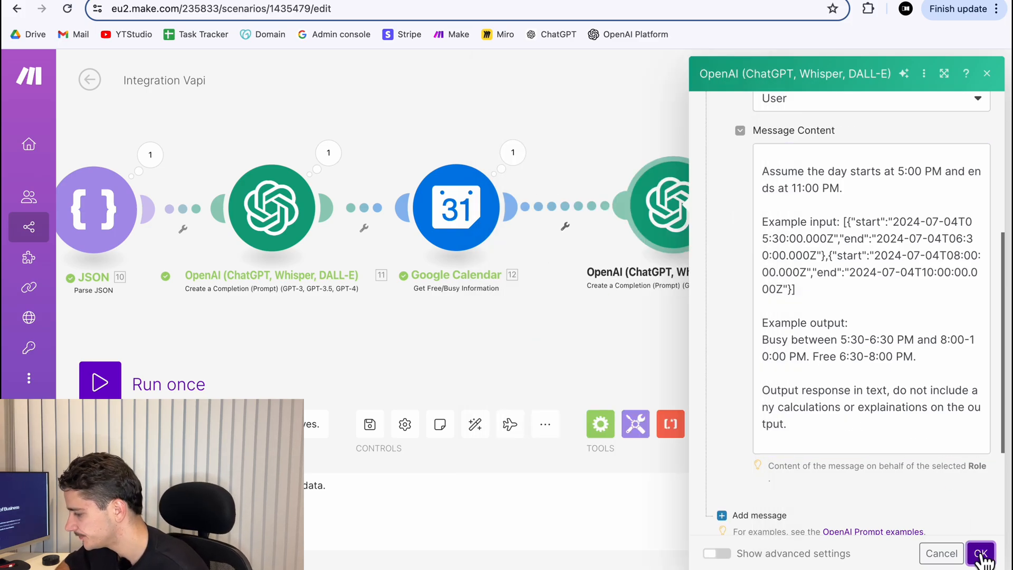
scroll(910, 427, down, 3)
click(818, 460)
text(249)
click(980, 553)
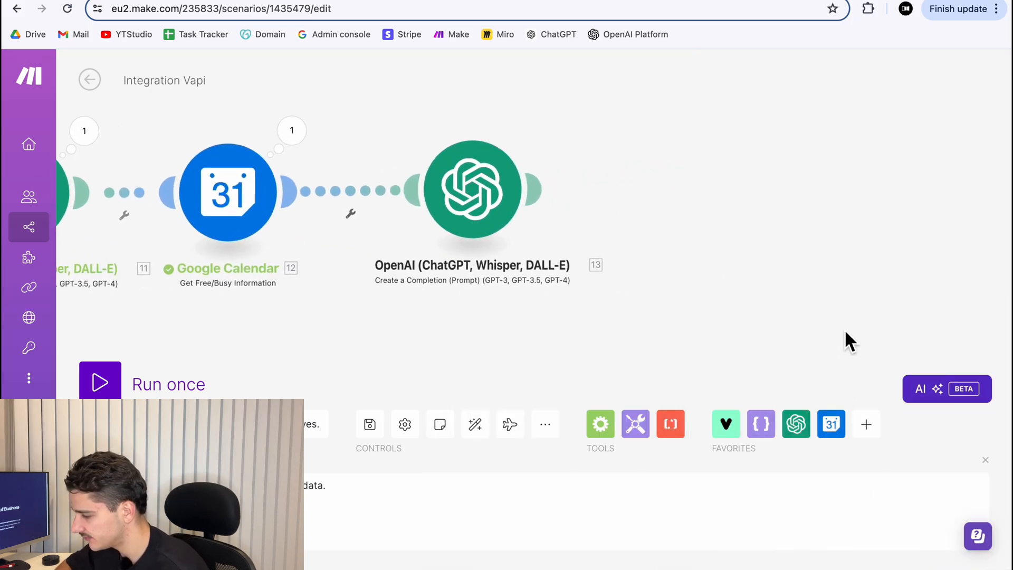
Add Vapi's Respond to a Function Call module after the second OpenAI module at the end of the scenario.
scroll(807, 260, down, 2)
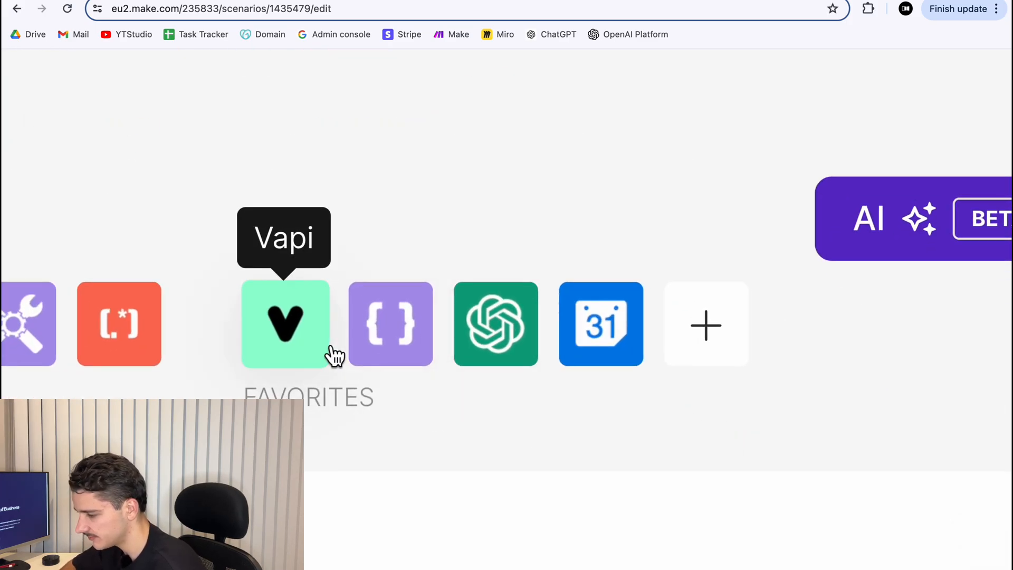
click(288, 338)
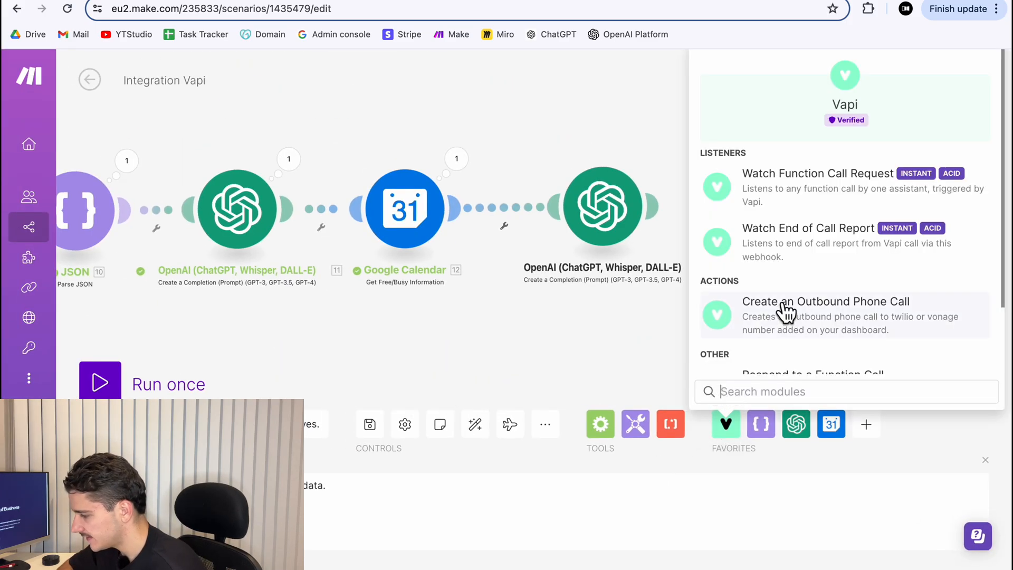
scroll(786, 311, down, 2)
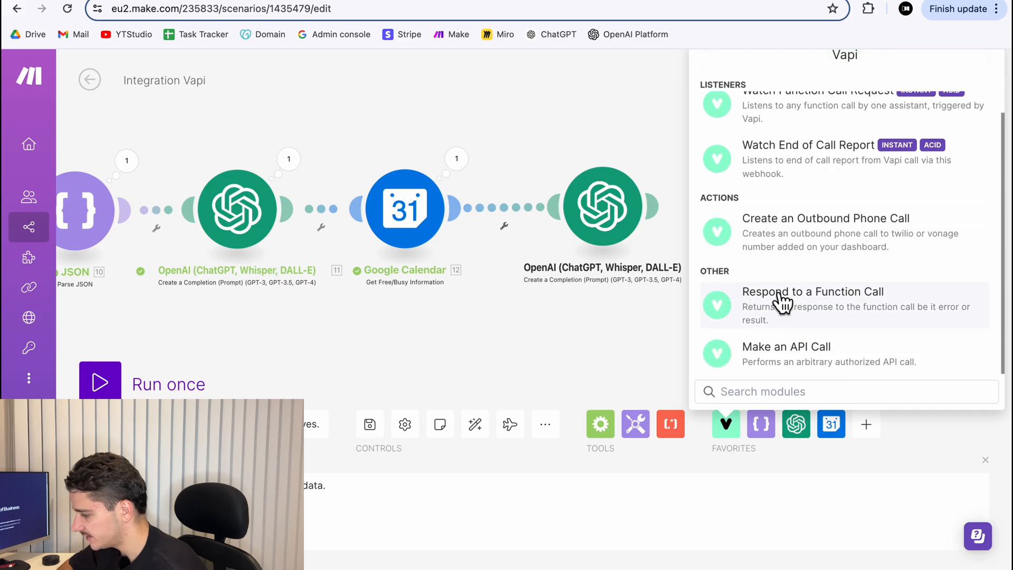
click(859, 323)
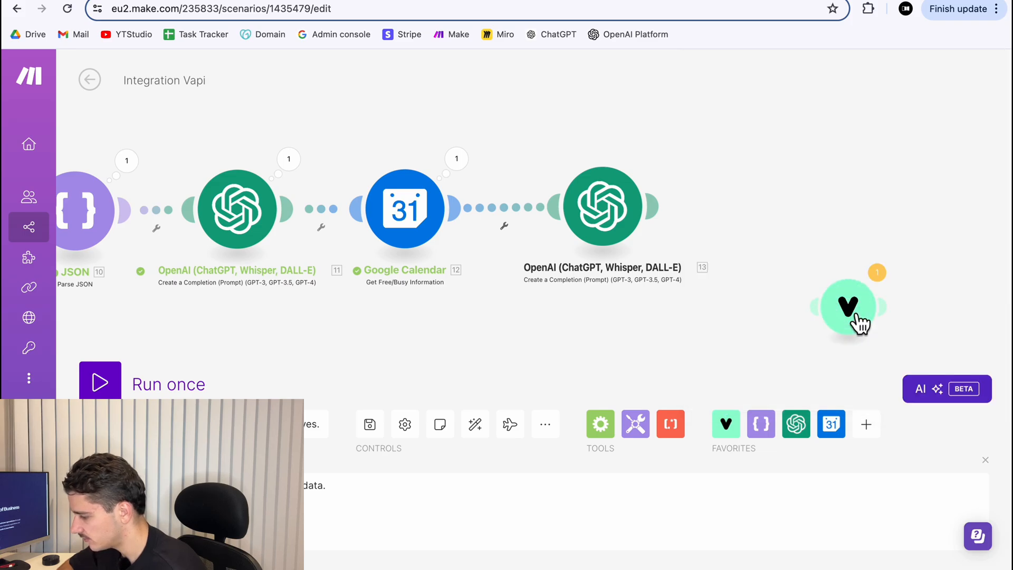
click(791, 232)
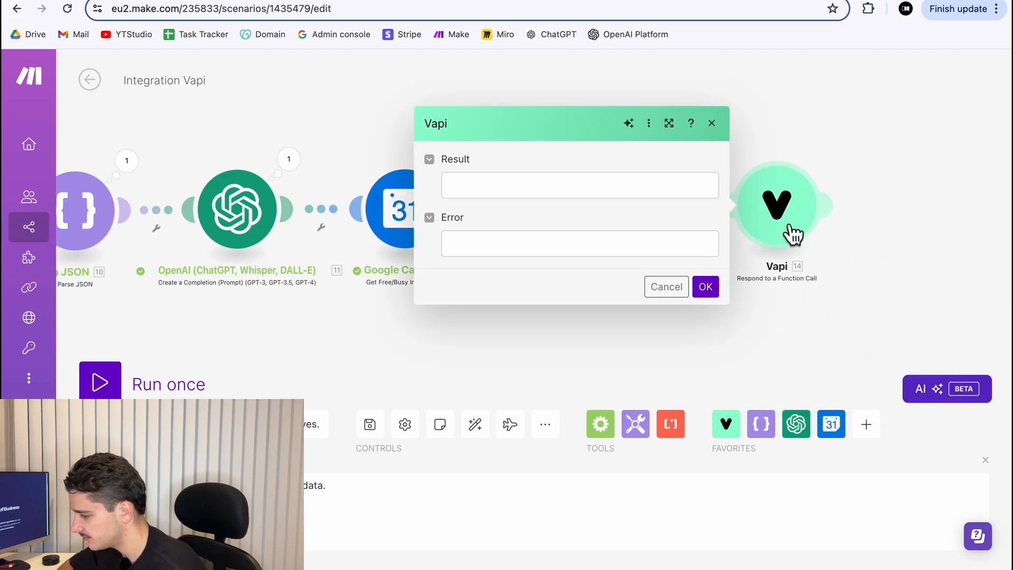
Map the message content from the second OpenAI module's Choices[] array to the Vapi module's Result and save the module.
click(544, 198)
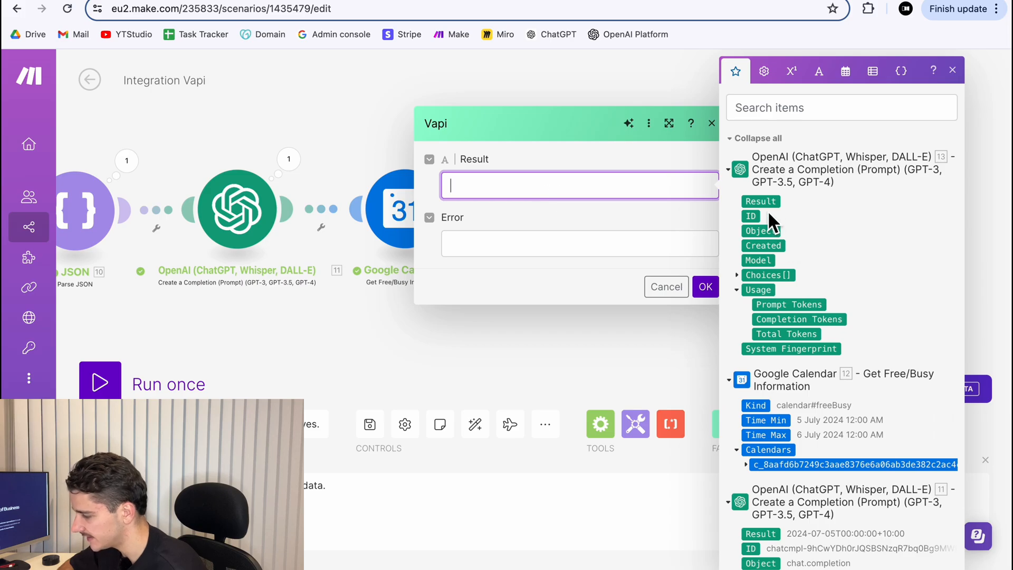
click(743, 277)
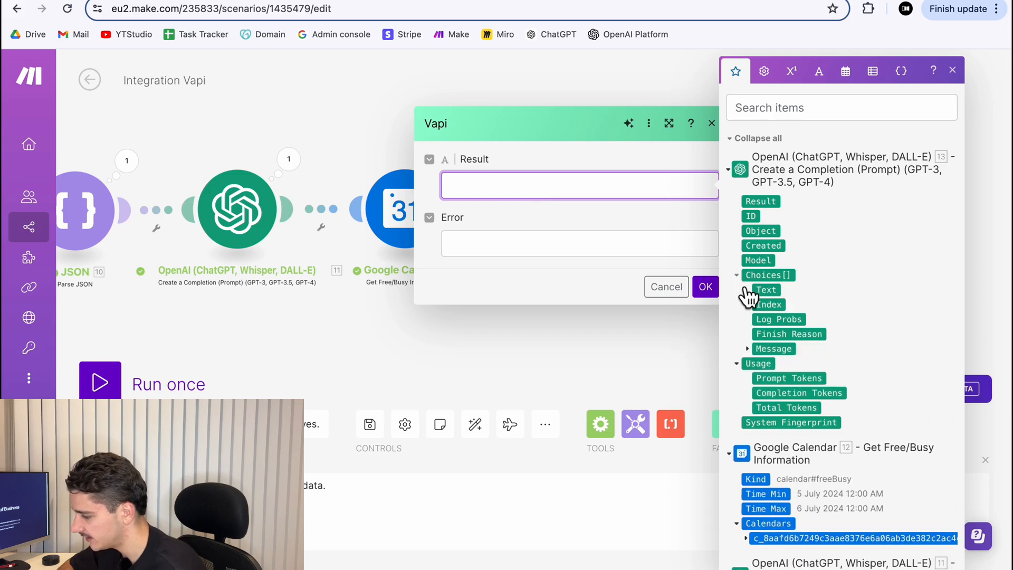
click(758, 350)
click(785, 378)
click(706, 287)
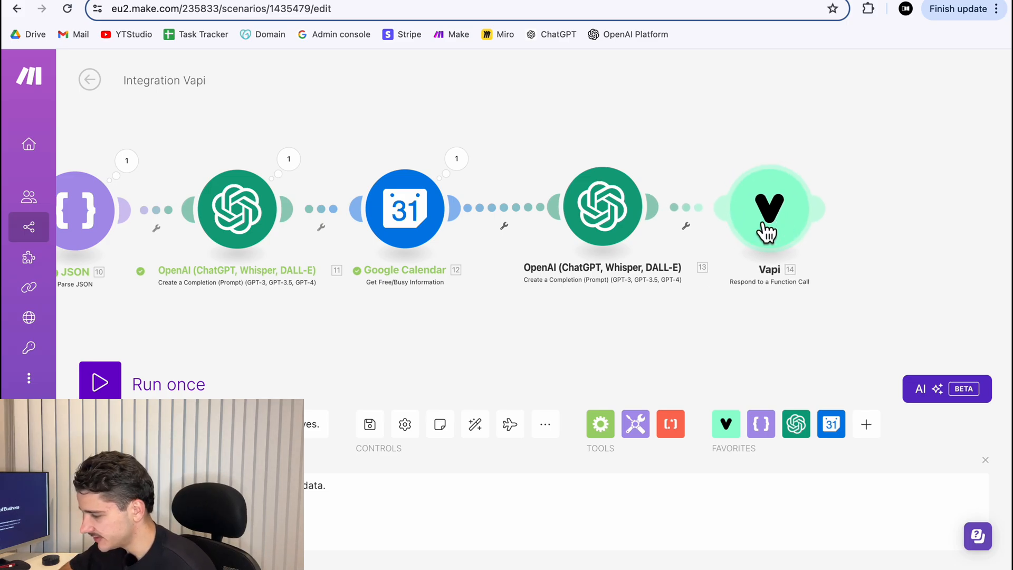
Save the scenario and auto-align its modules into one row.
click(371, 426)
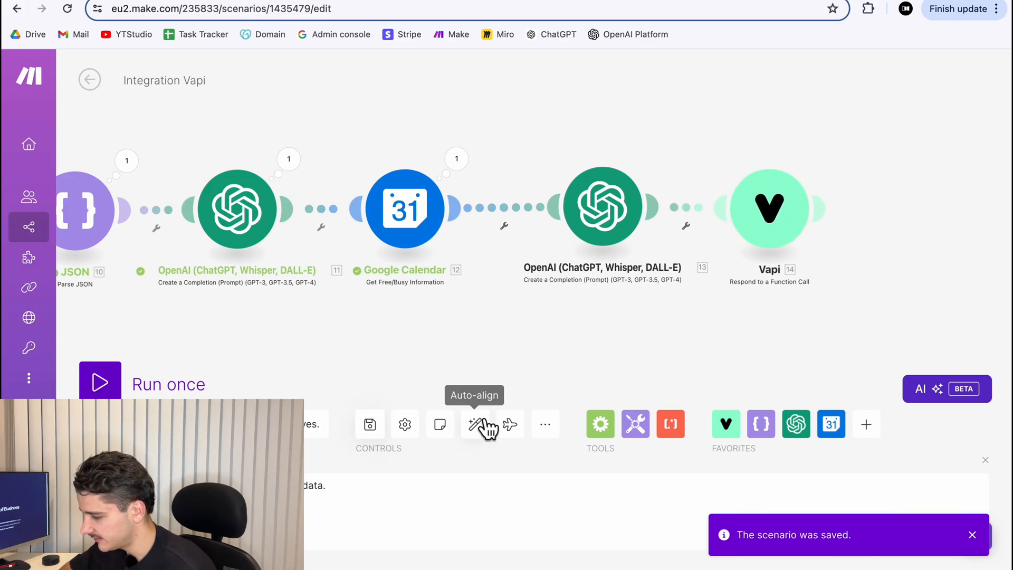
click(476, 424)
scroll(752, 366, down, 3)
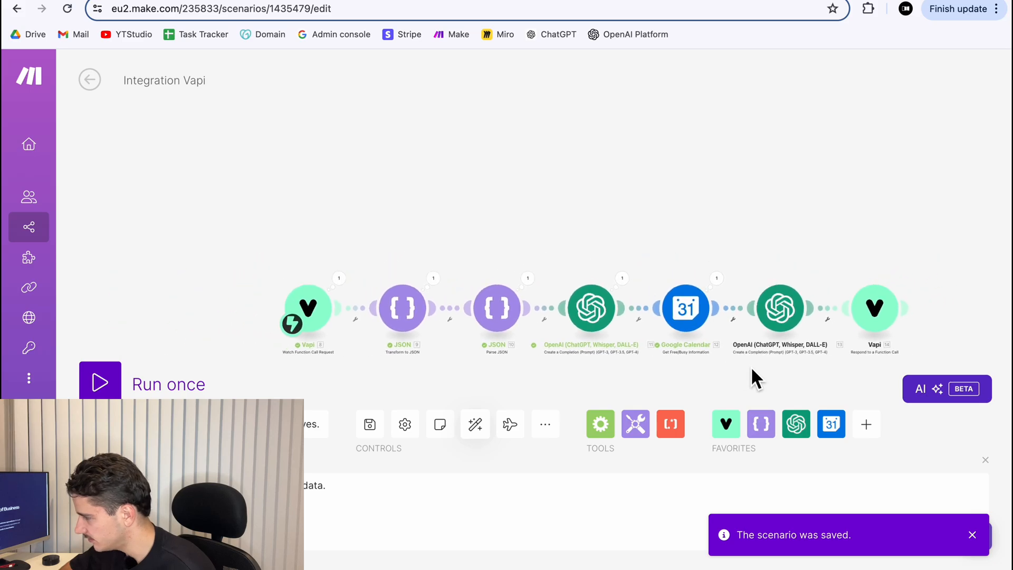
click(988, 462)
scroll(846, 238, up, 4)
drag(801, 231, 878, 145)
scroll(878, 145, down, 1)
scroll(878, 145, down, 1)
drag(746, 131, 673, 132)
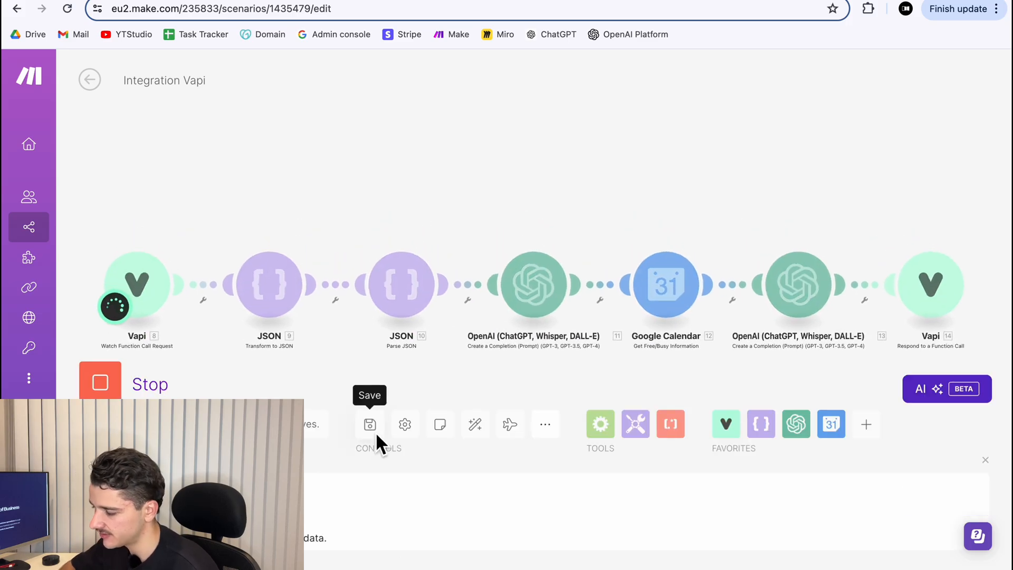
Run the scenario once by testing the endpoint with the sample functions payload in the Vapi dashboard, and return to Make.
click(984, 459)
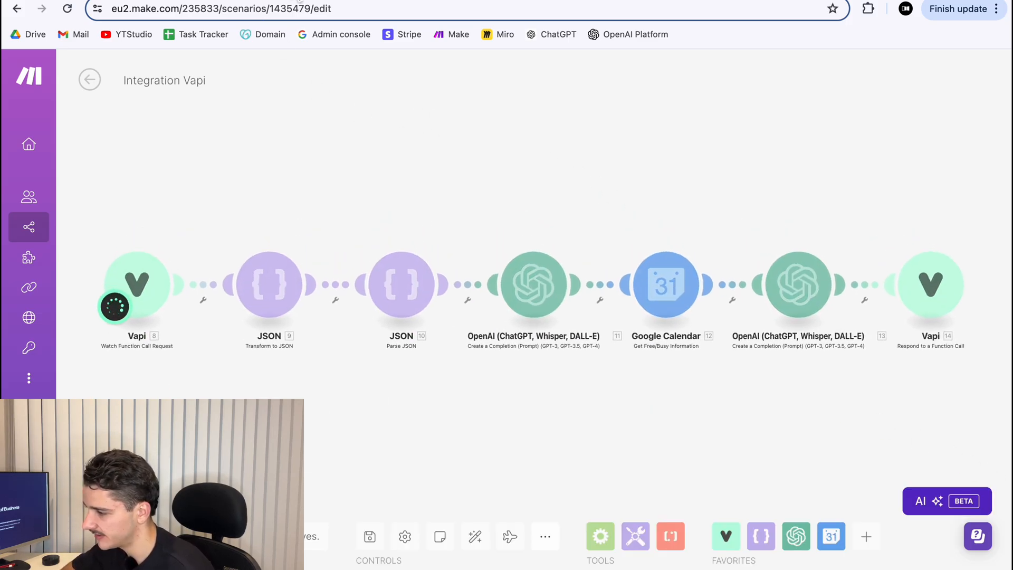
click(284, 0)
click(414, 525)
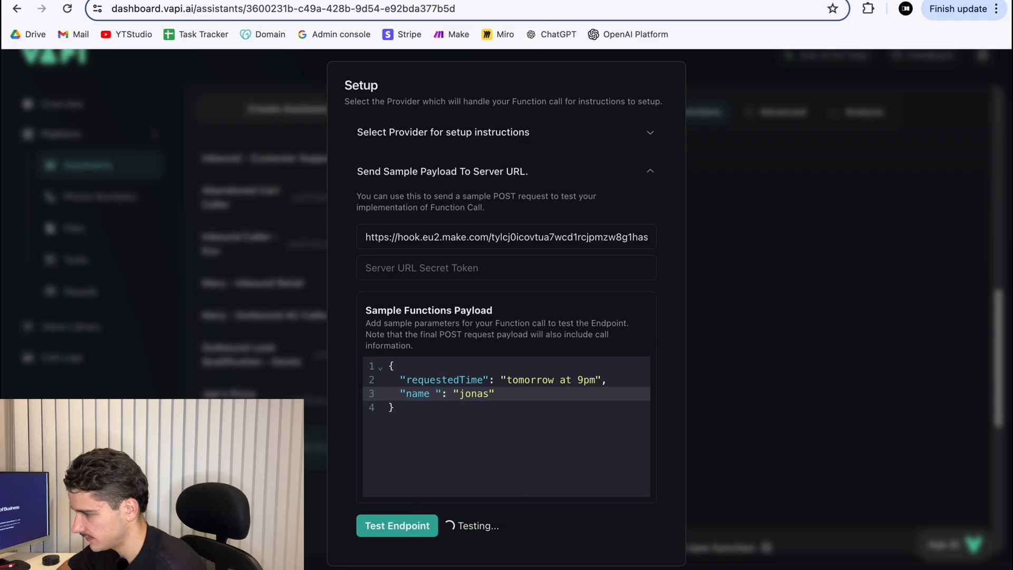
click(538, 1)
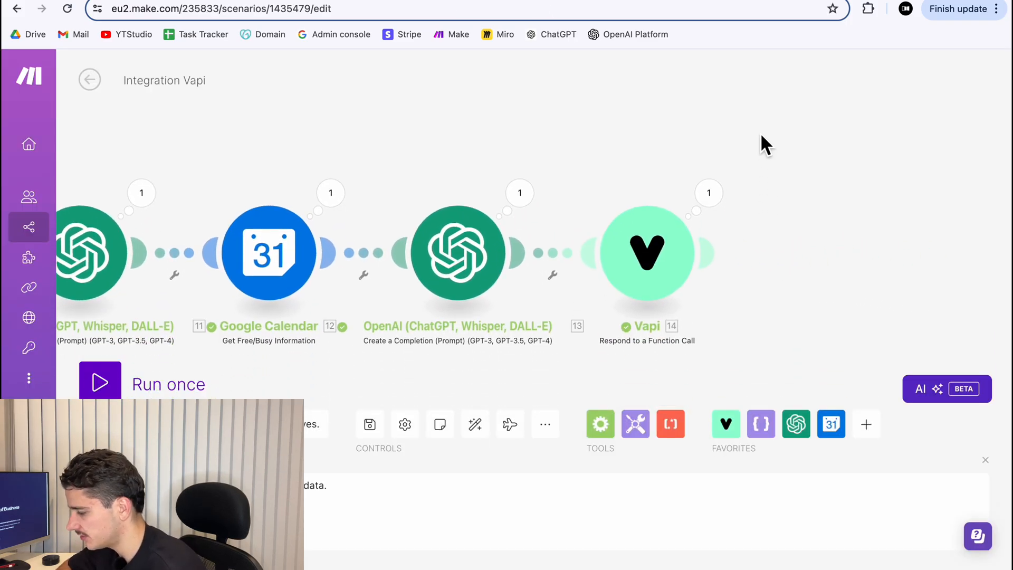
Examine the Result sent by the final Vapi module and compare its busy times with Friday's bookings in Google Calendar.
click(714, 199)
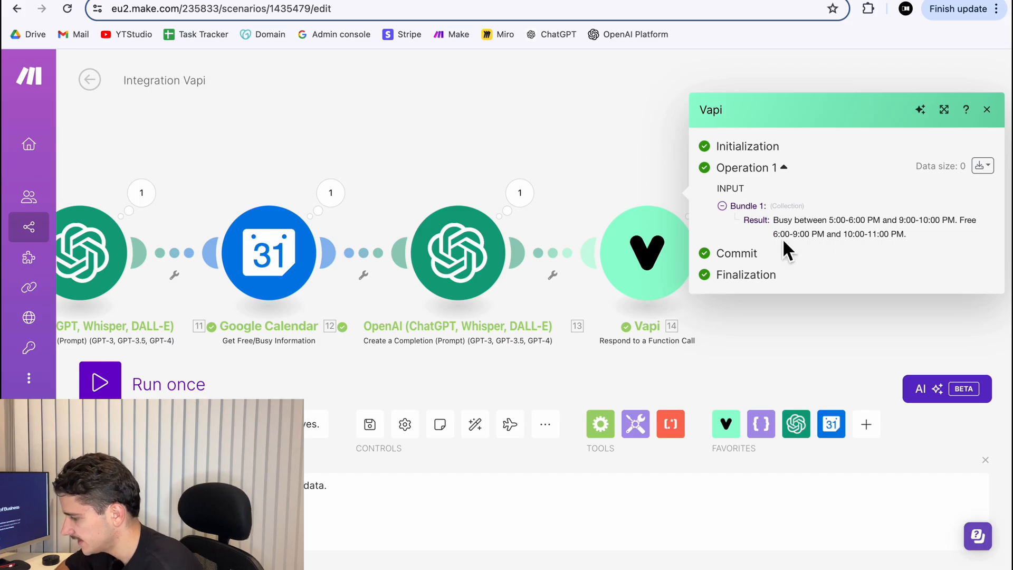
drag(779, 228, 947, 227)
click(900, 228)
click(947, 227)
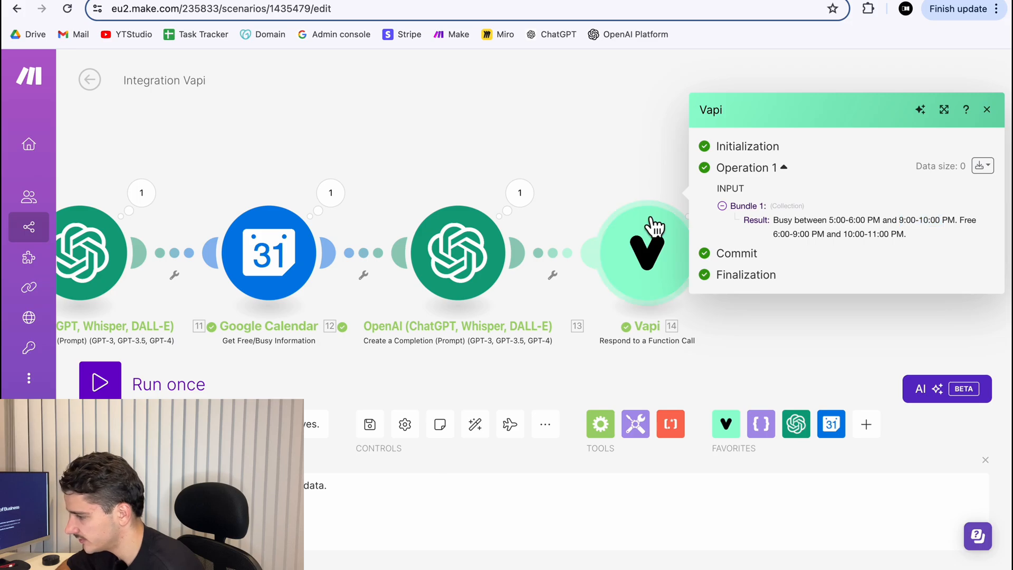
click(663, 1)
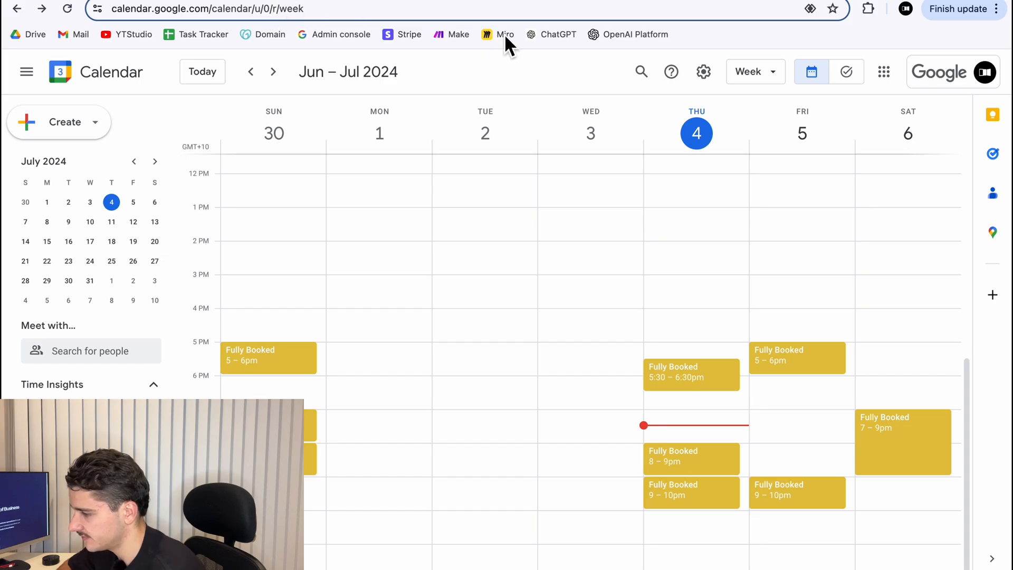
click(524, 3)
Save the scenario and switch its scheduling on to run immediately as data arrives.
scroll(730, 229, down, 3)
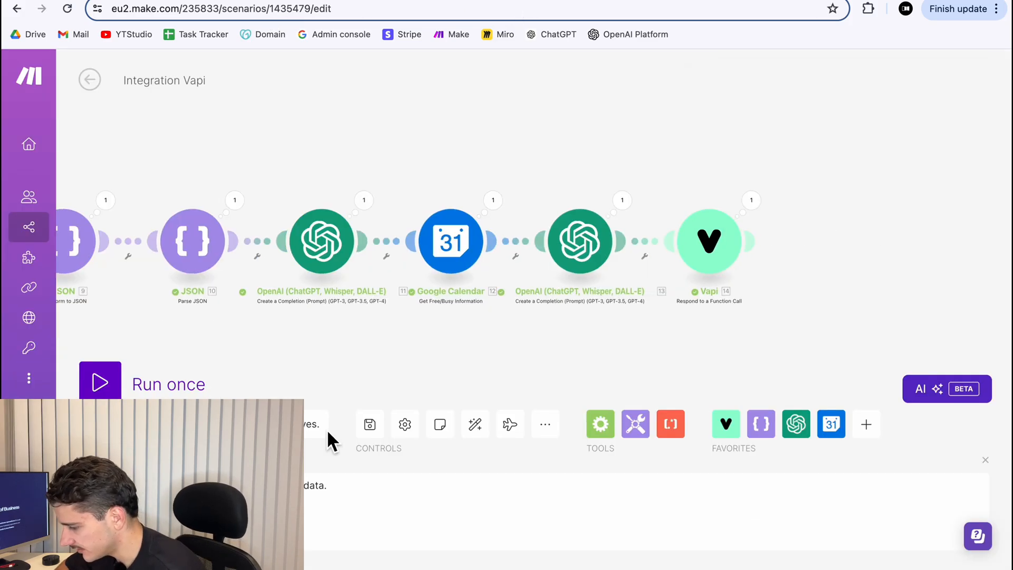
click(370, 425)
scroll(518, 364, down, 2)
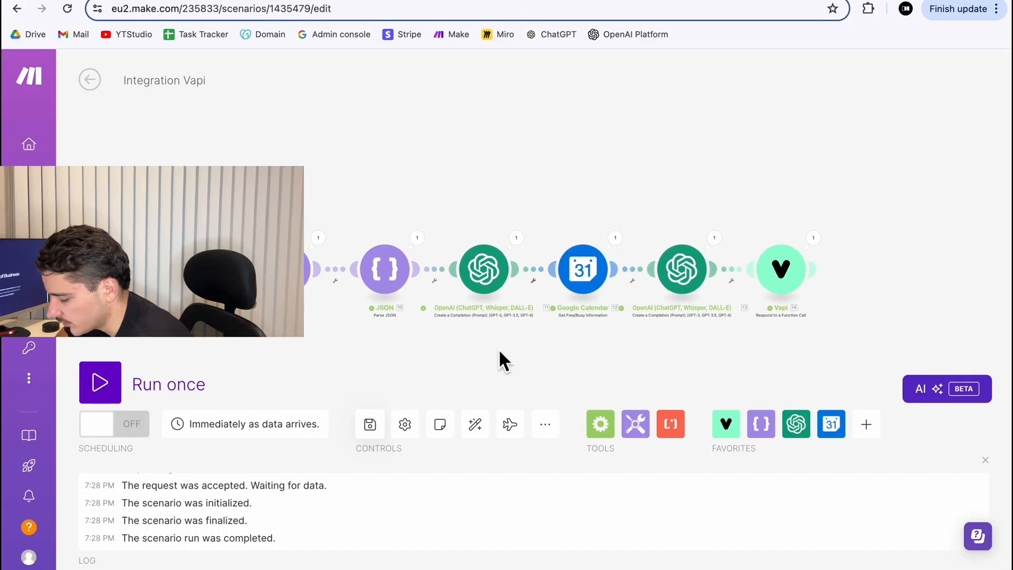
drag(499, 350, 509, 339)
click(116, 425)
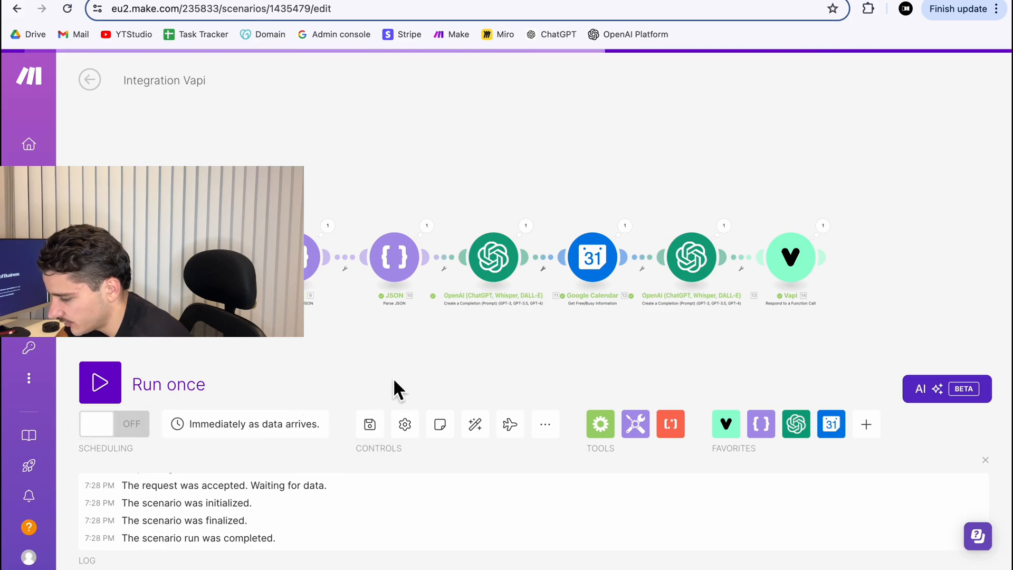
scroll(527, 333, up, 1)
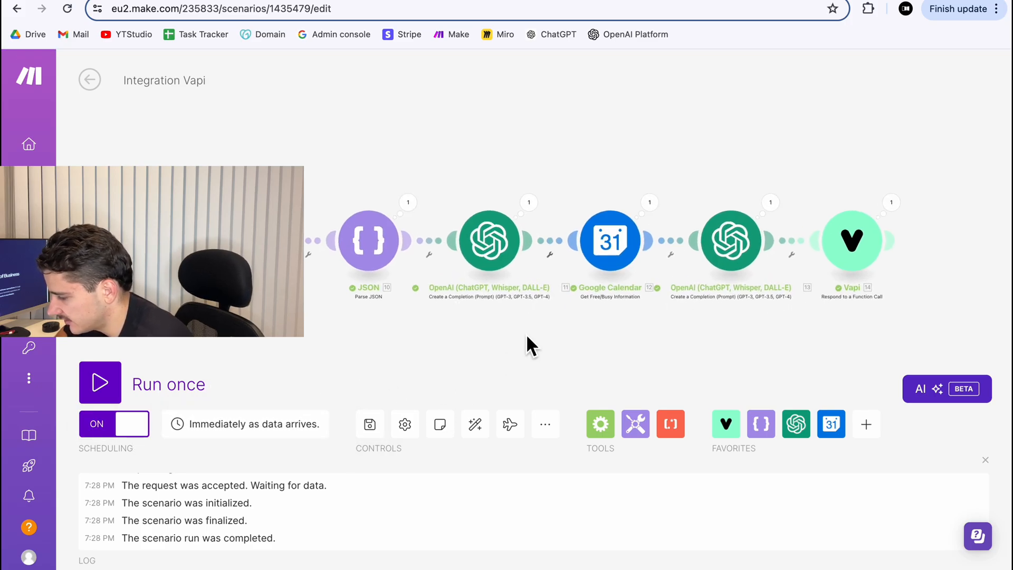
scroll(526, 333, up, 1)
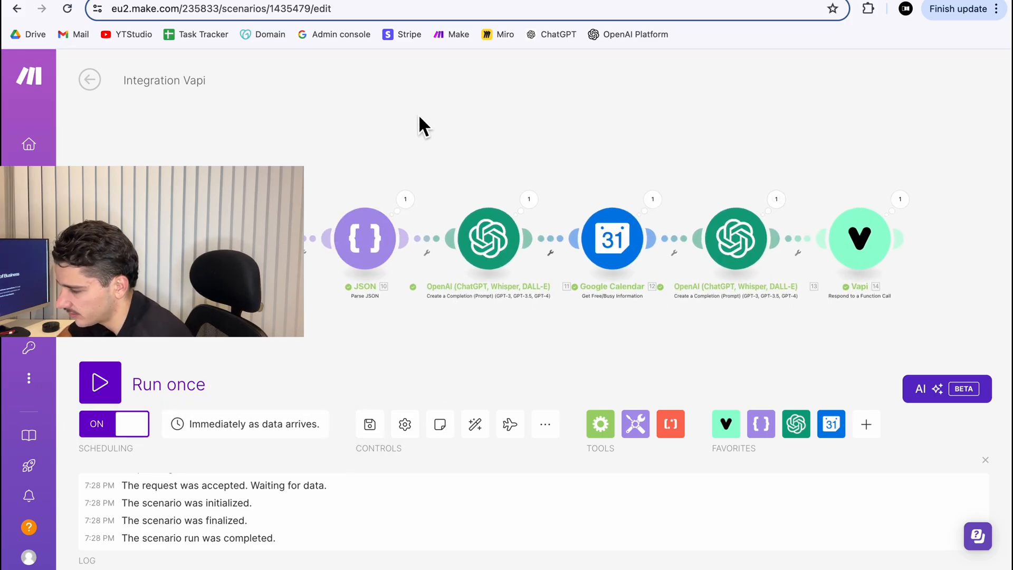
Switch to the Vapi dashboard, hold a test call with the Joe's Pizza Reception assistant, and end the call.
click(292, 1)
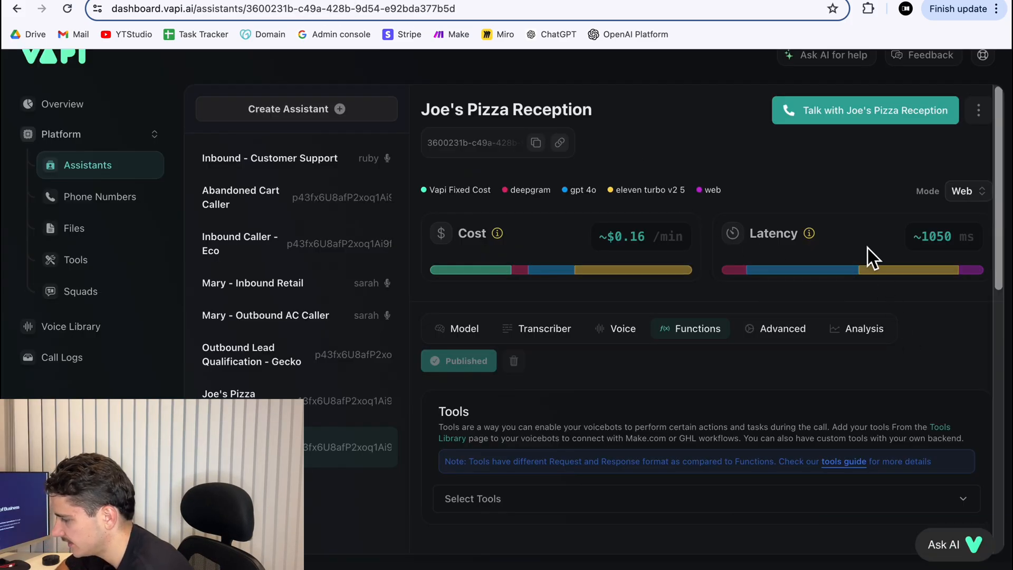
click(835, 118)
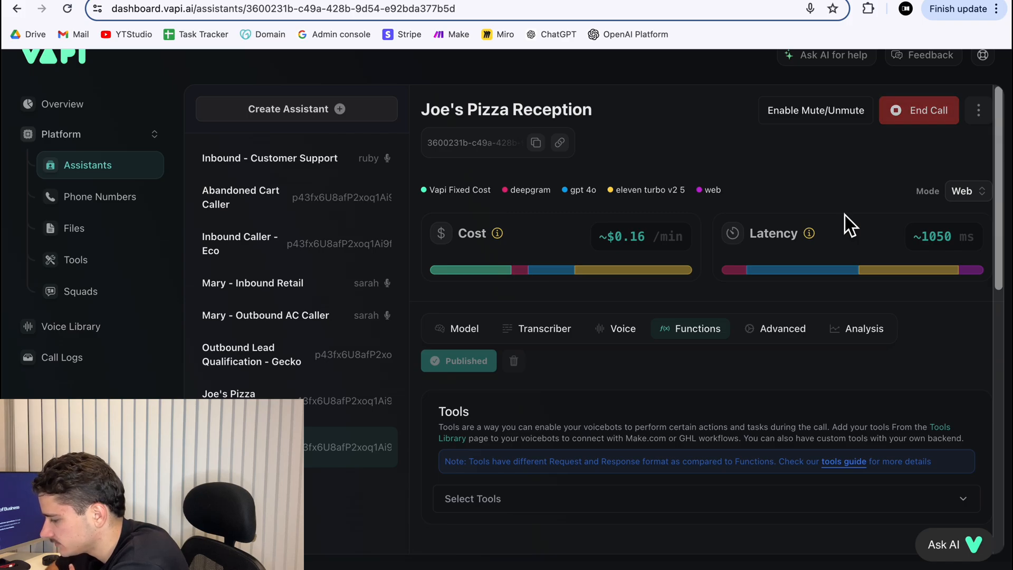
key(XF86AudioRaiseVolume)
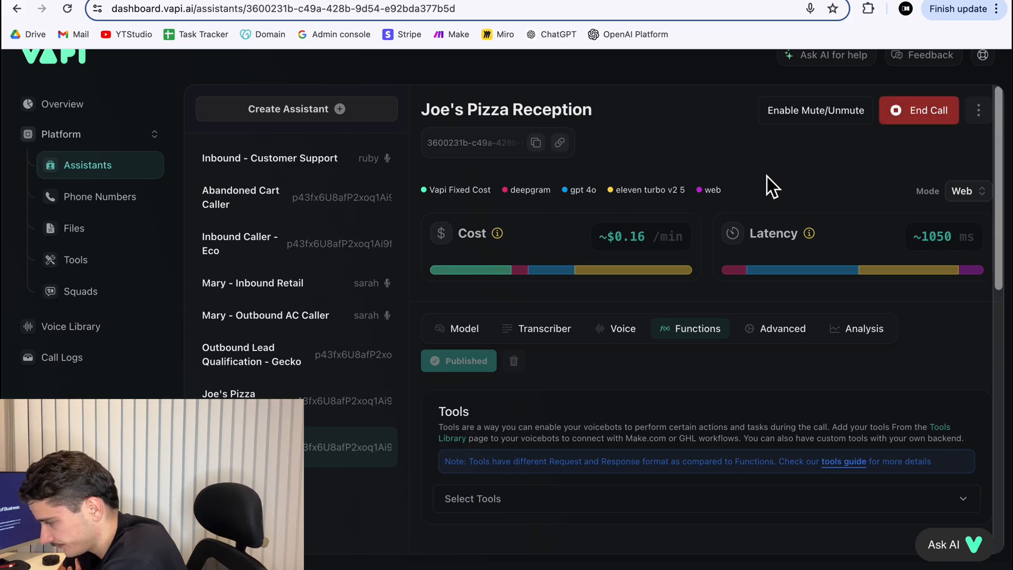
scroll(759, 194, down, 3)
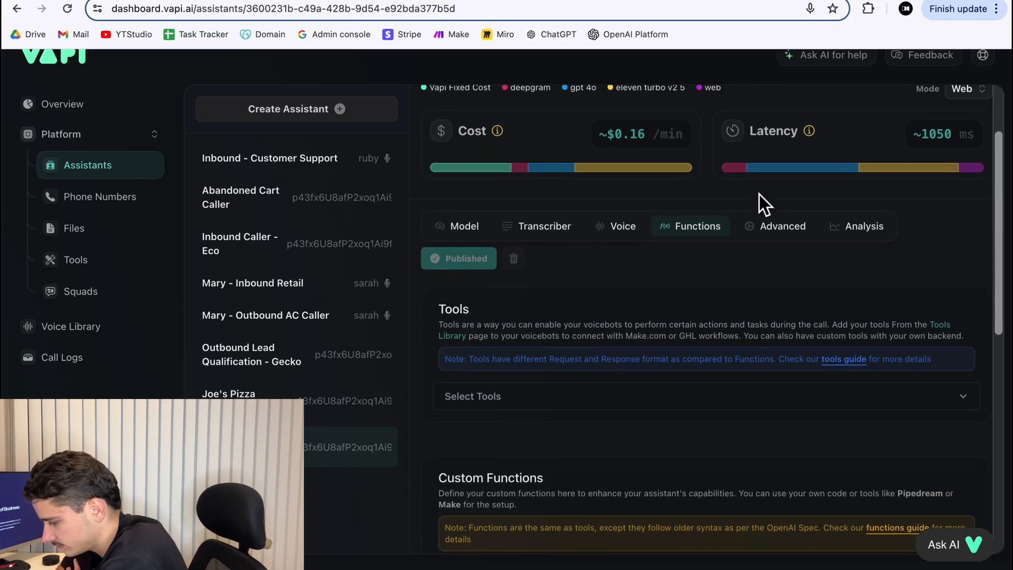
scroll(719, 183, up, 3)
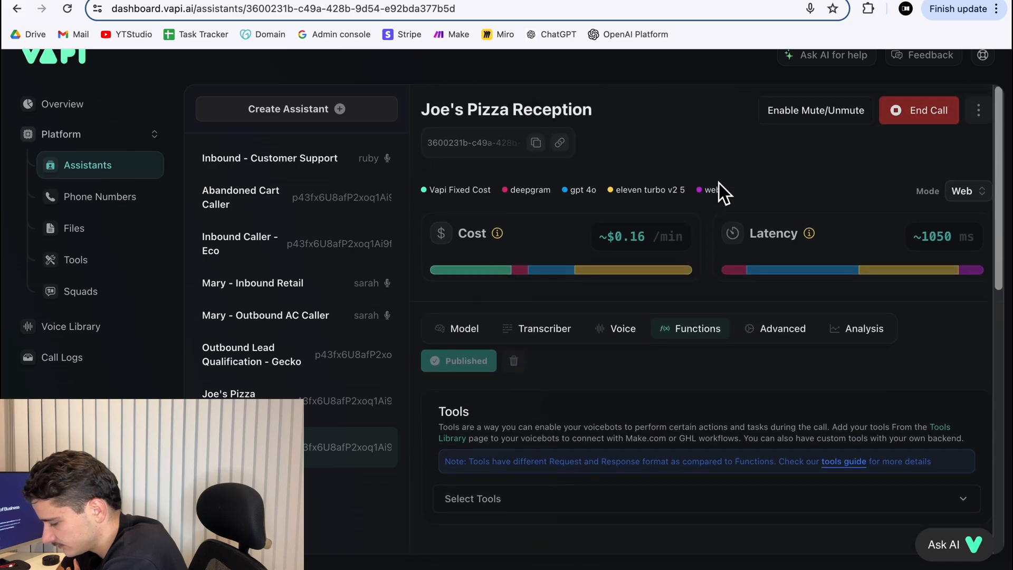
click(922, 135)
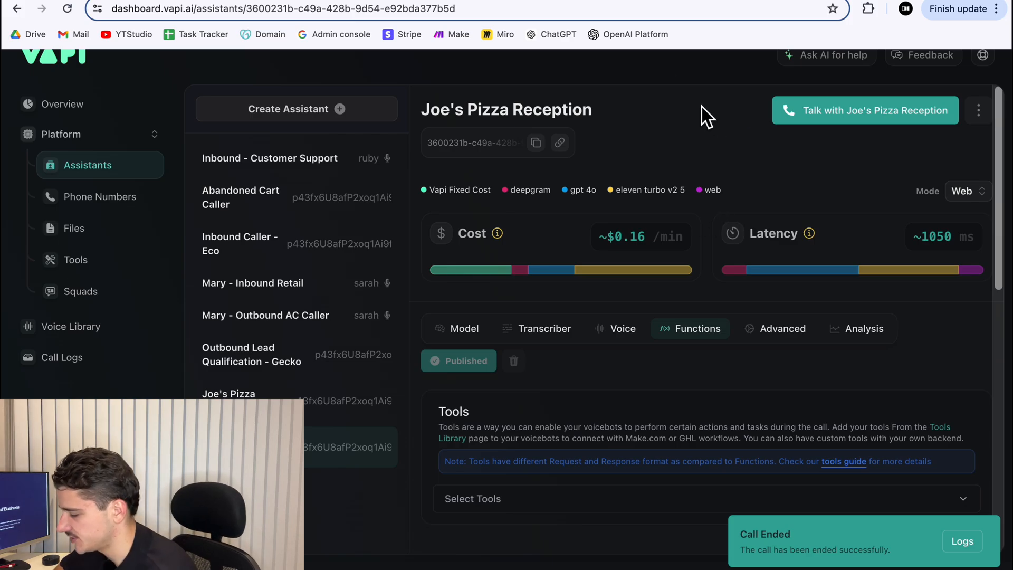
Check Friday's booked and free slots in Google Calendar against the assistant's answers from the call.
click(656, 3)
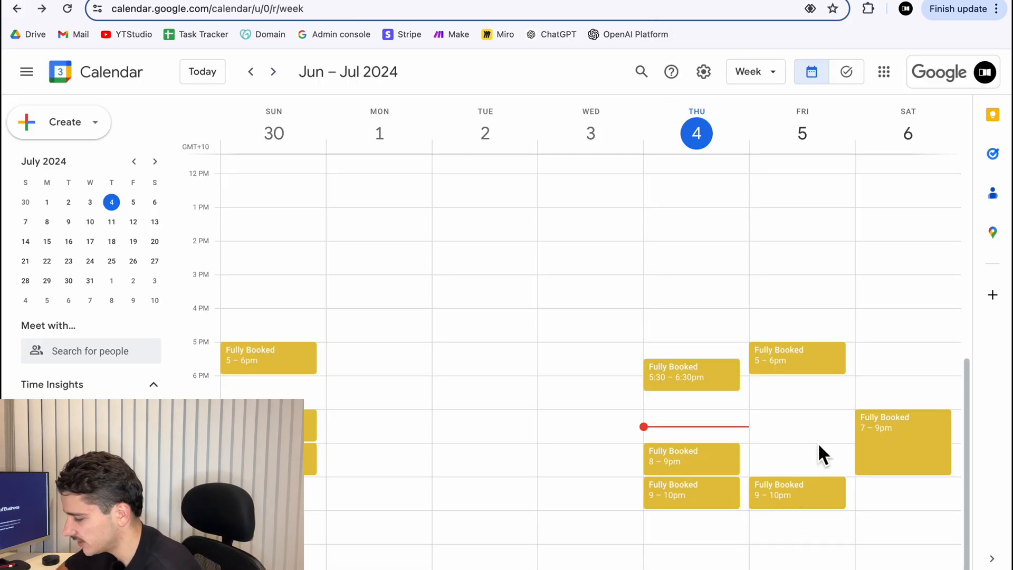
scroll(707, 428, up, 1)
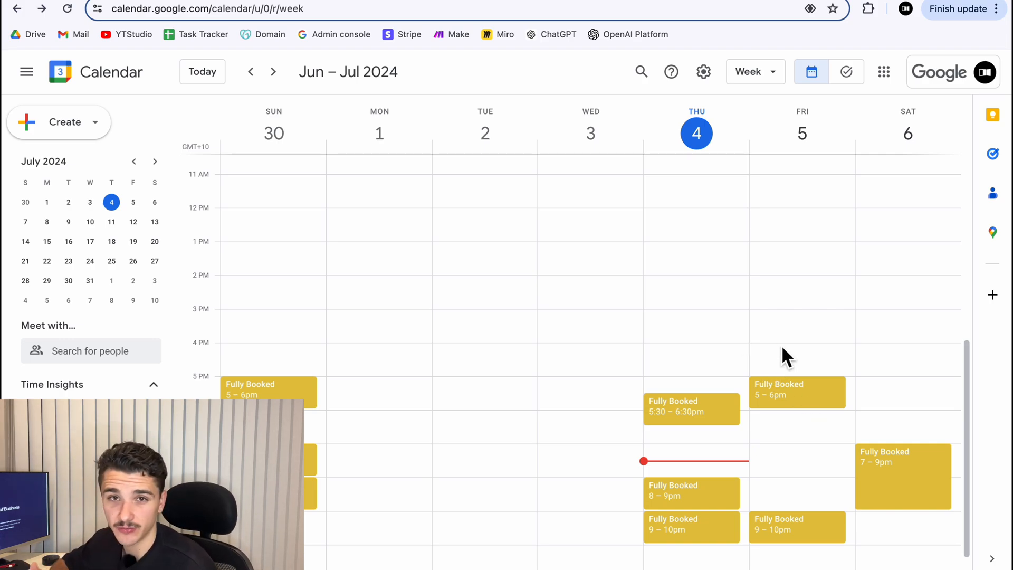
scroll(783, 356, down, 1)
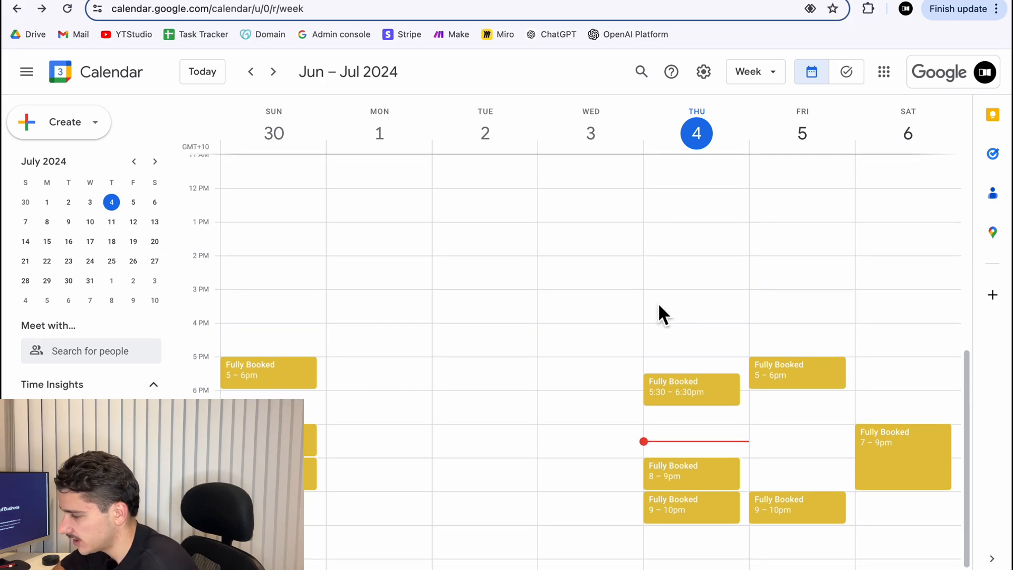
Switch to the Vapi dashboard and create a custom function named Booking with the description "books the requested reservation time.".
click(290, 1)
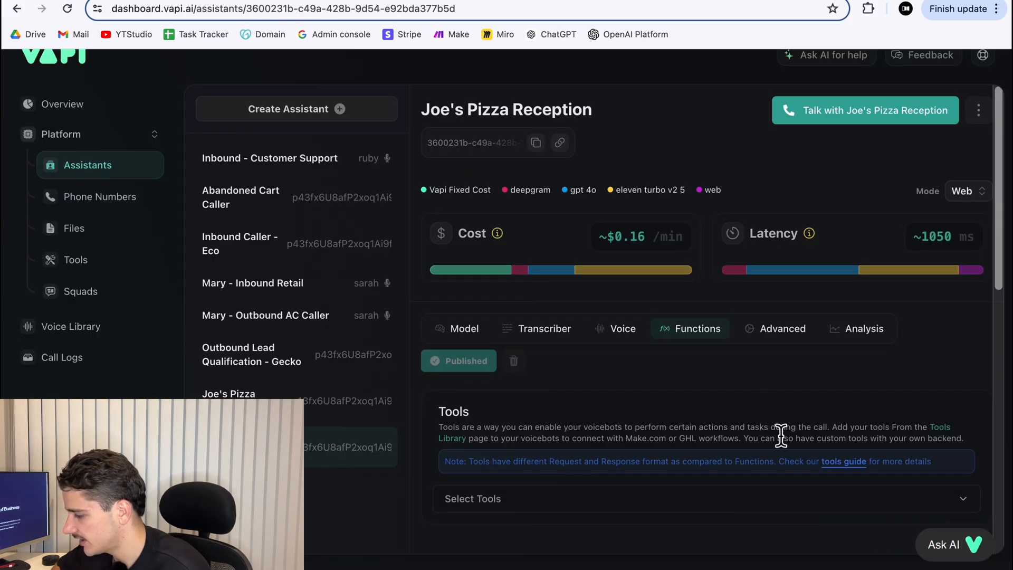
scroll(781, 436, down, 3)
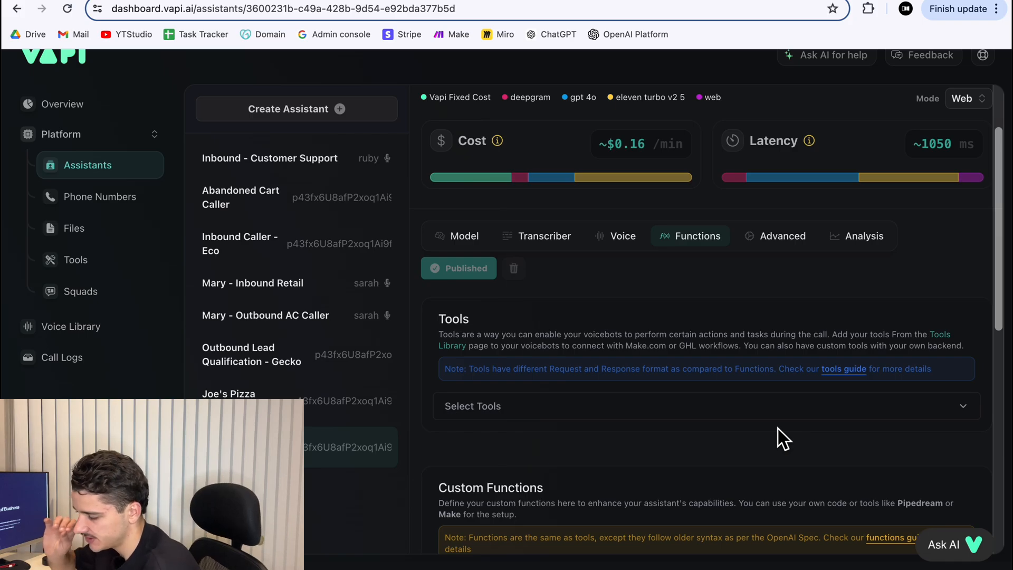
scroll(783, 438, down, 3)
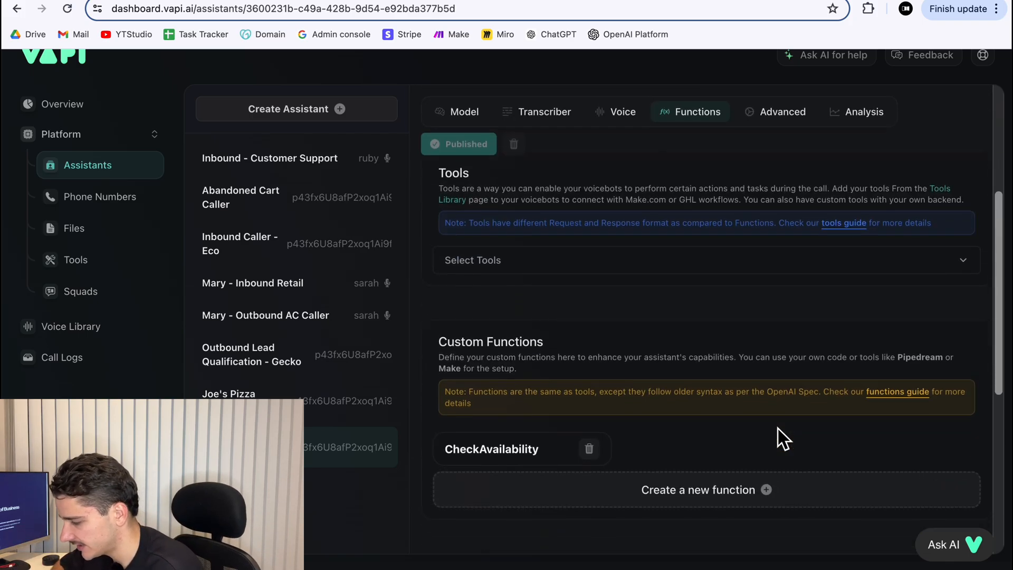
scroll(783, 438, down, 3)
scroll(778, 436, down, 1)
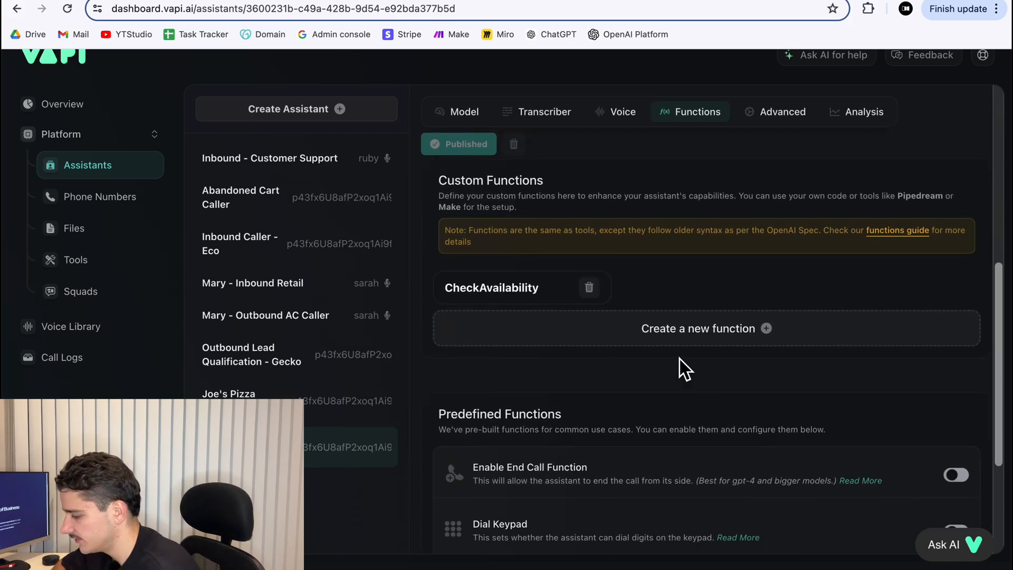
scroll(779, 385, down, 1)
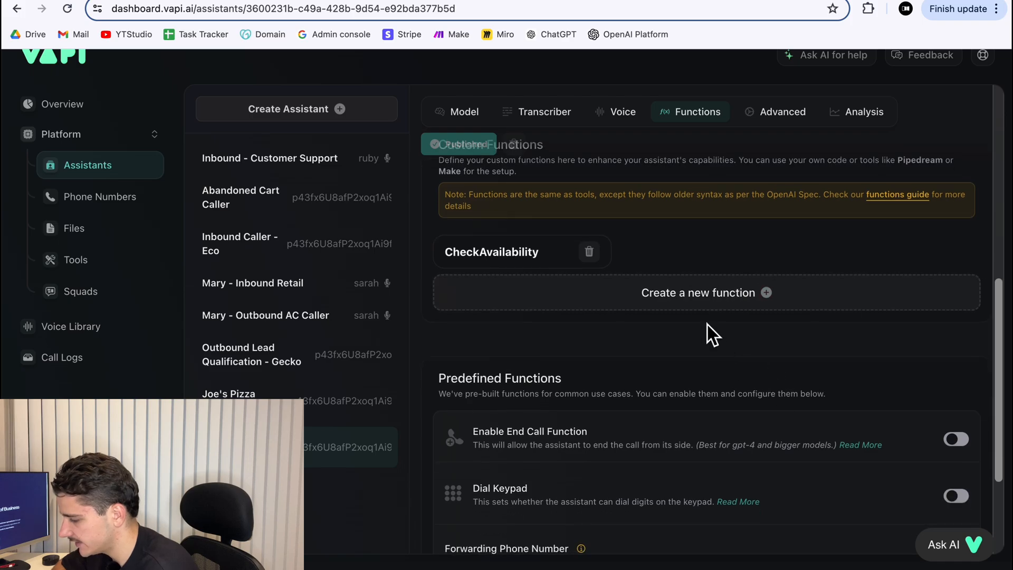
click(729, 298)
click(541, 374)
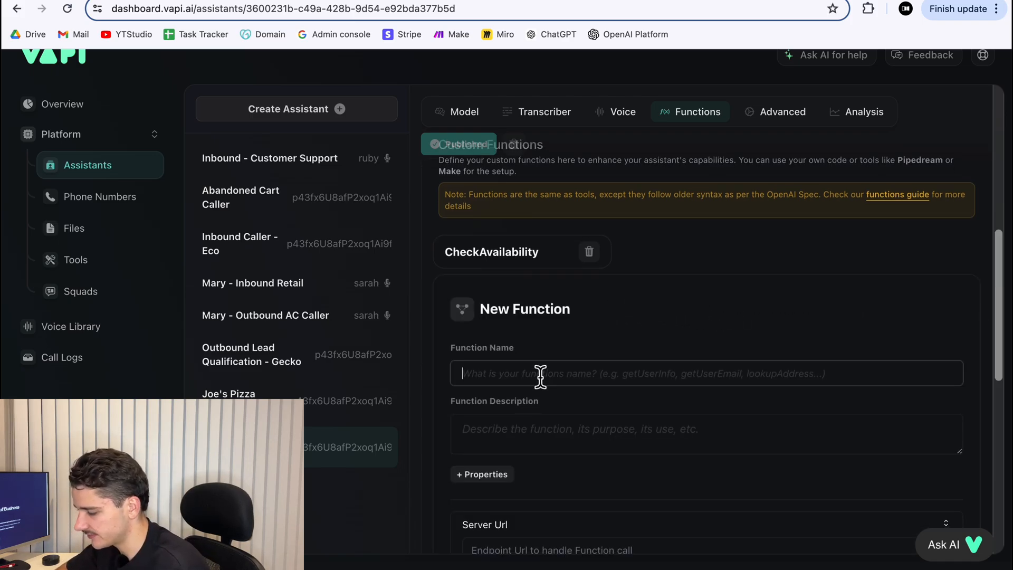
text(Booking)
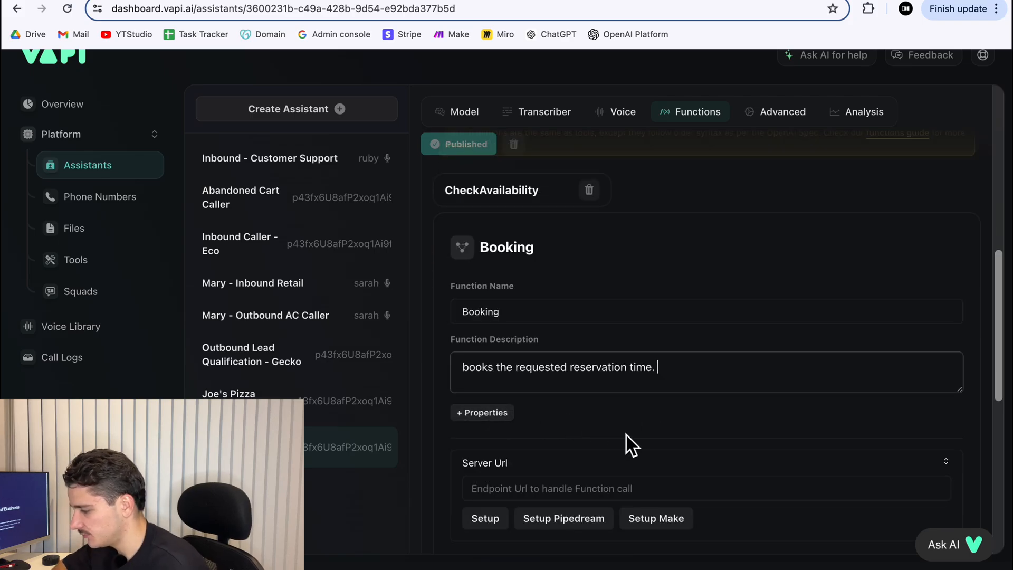
Add a string property requestedTime described as "the time the user requested to make the reservation. For example "tomorrow at 9pm".".
click(493, 416)
click(536, 451)
click(588, 528)
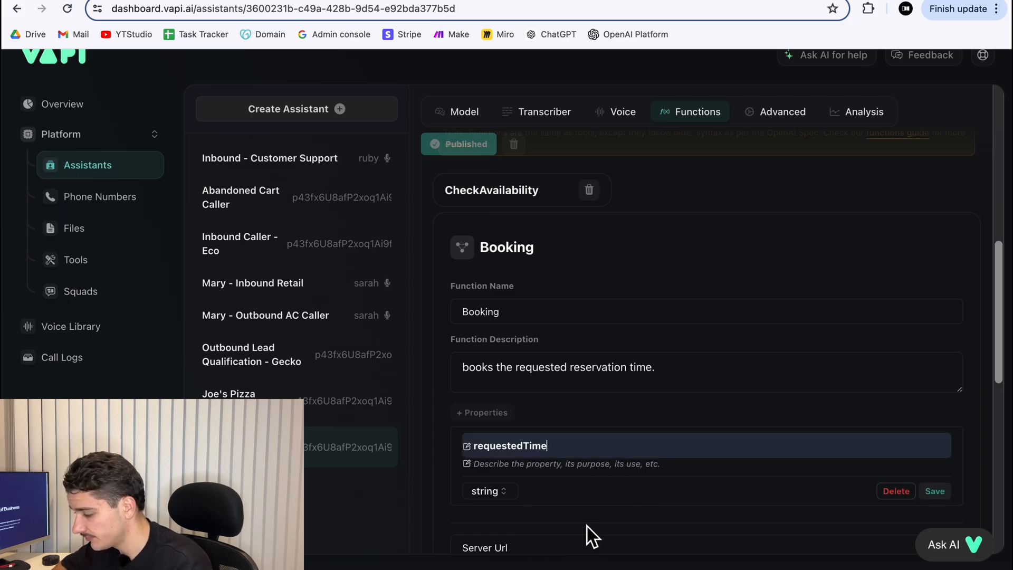
click(549, 465)
text(the time the user requested to make the reservation. For example "tomorrow at 9pm")
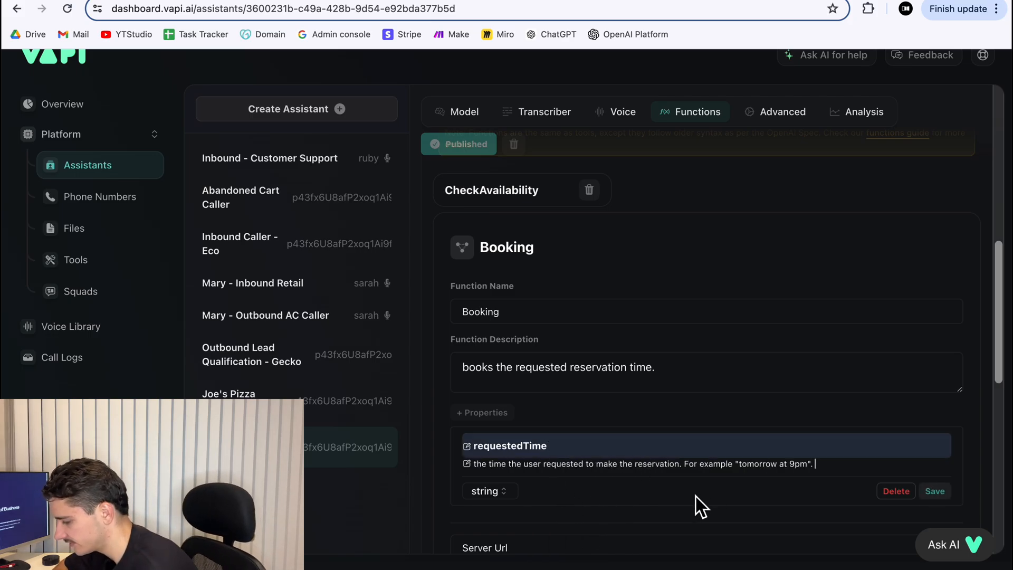
click(935, 491)
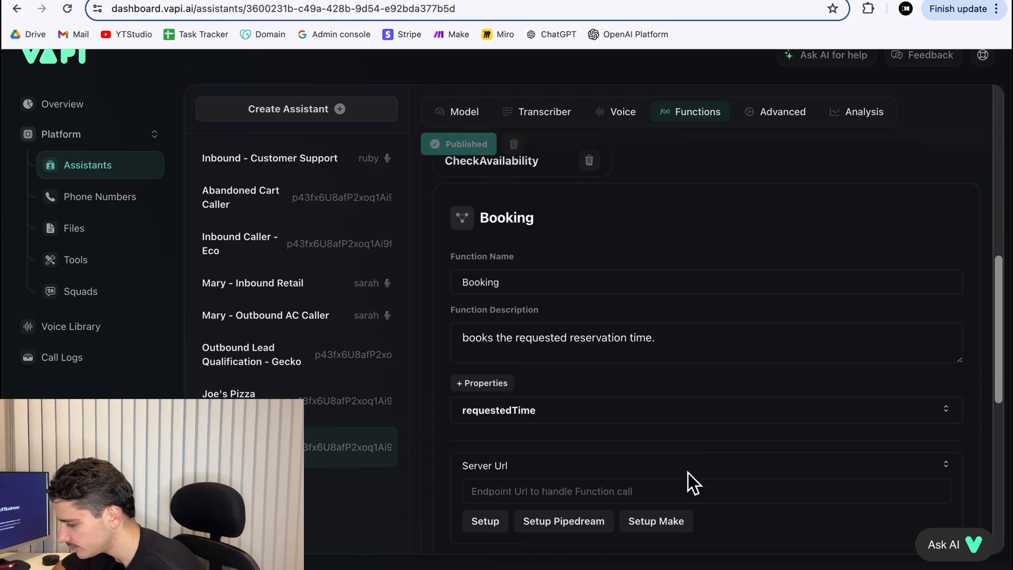
Add a string property called name to the Booking function, describing it as the user's name, and save it.
click(507, 387)
click(521, 448)
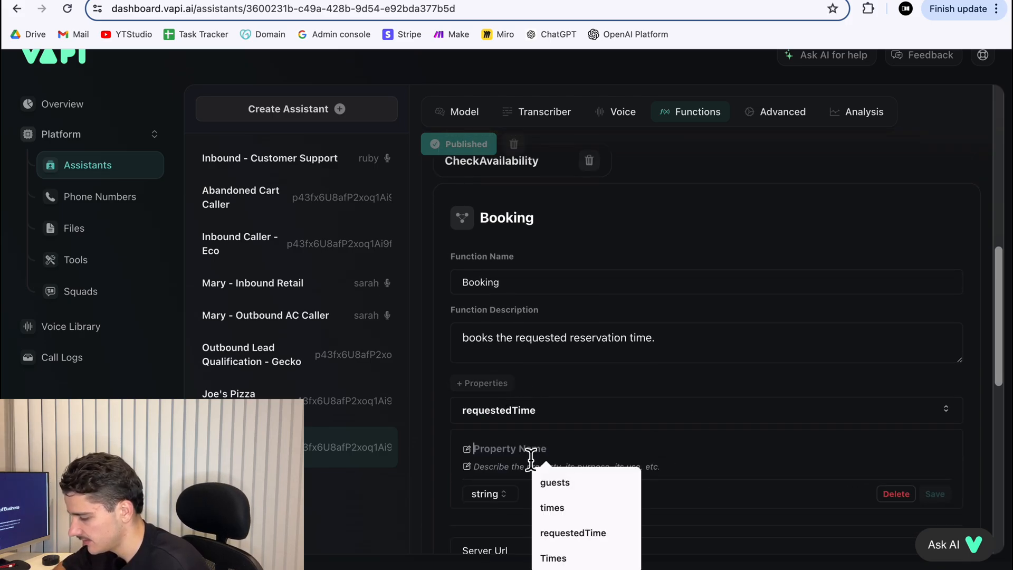
text(name)
click(568, 468)
text(the)
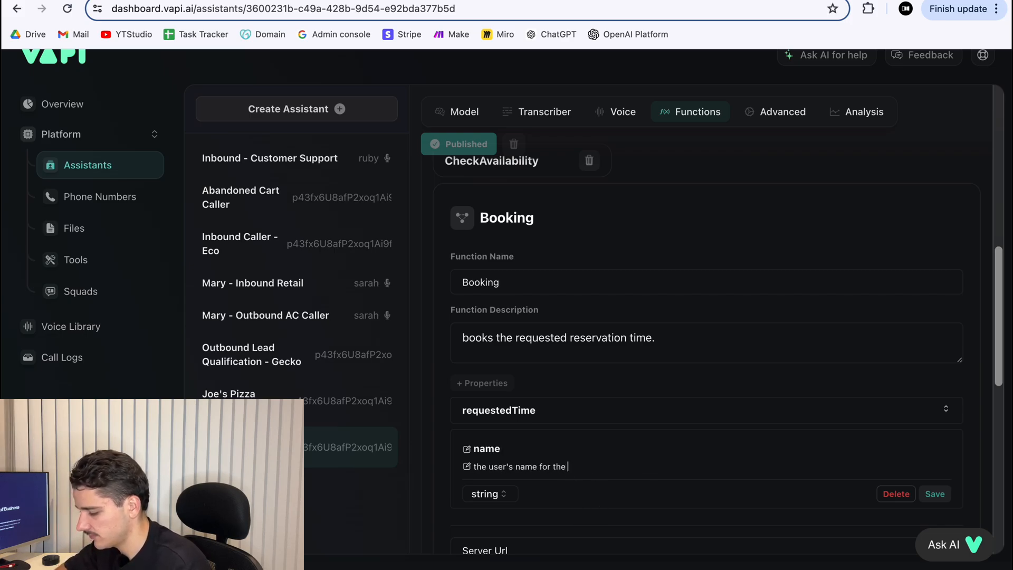
text(at)
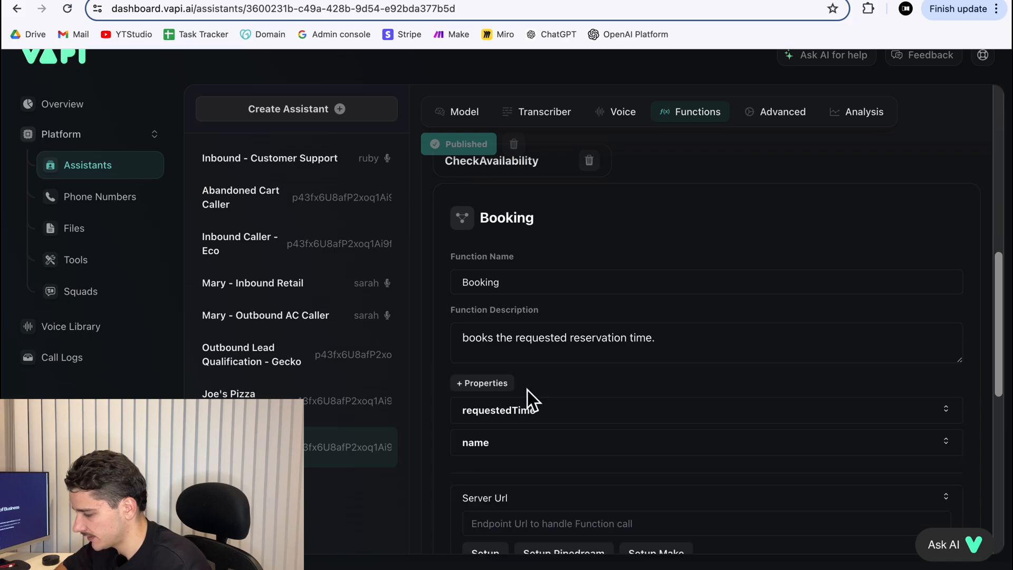
Add a string property called guests described as "the amount of guests for the reservation." and save it.
click(506, 387)
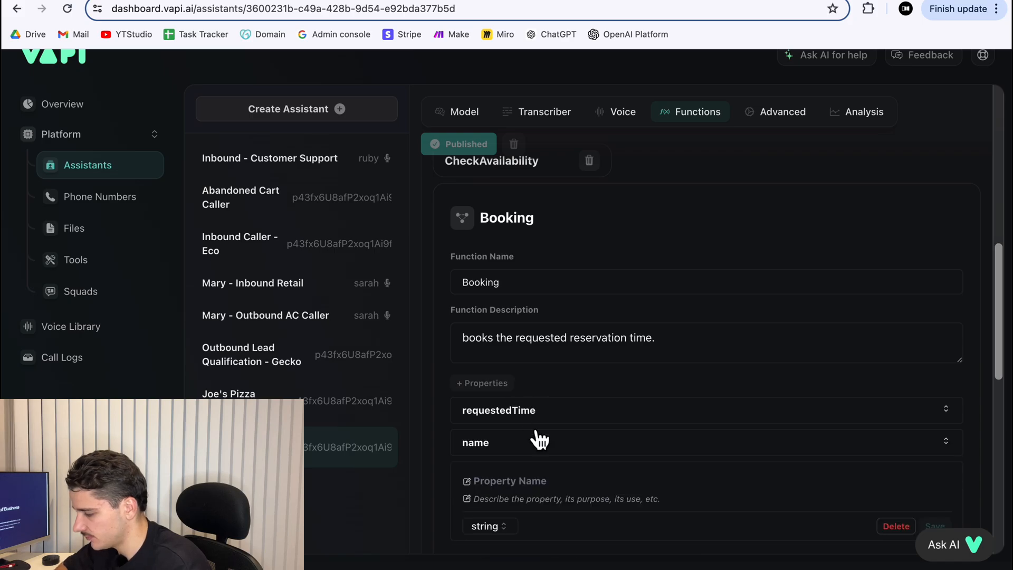
click(533, 482)
text(guests)
key(Tab)
text(the)
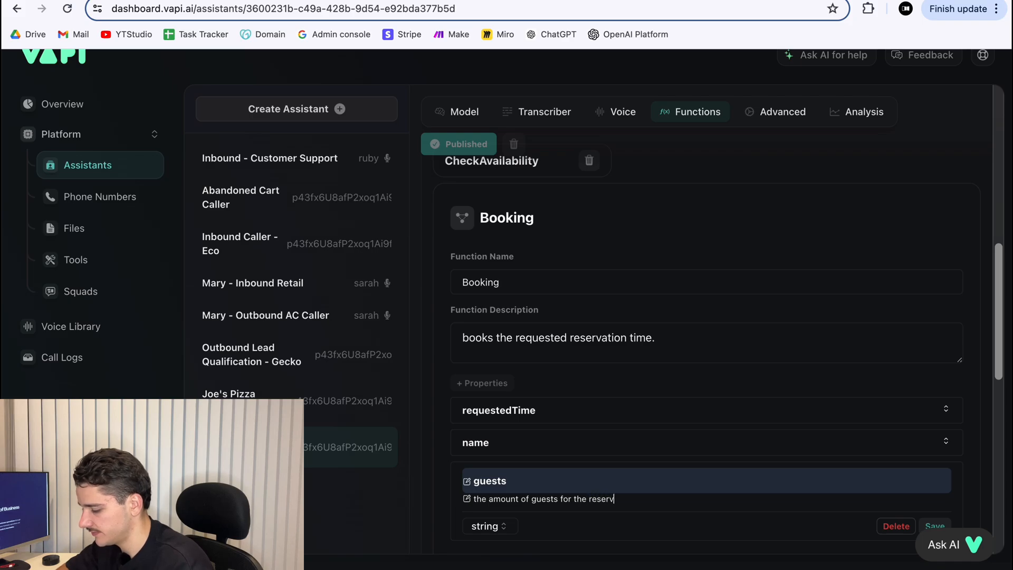
scroll(670, 530, down, 1)
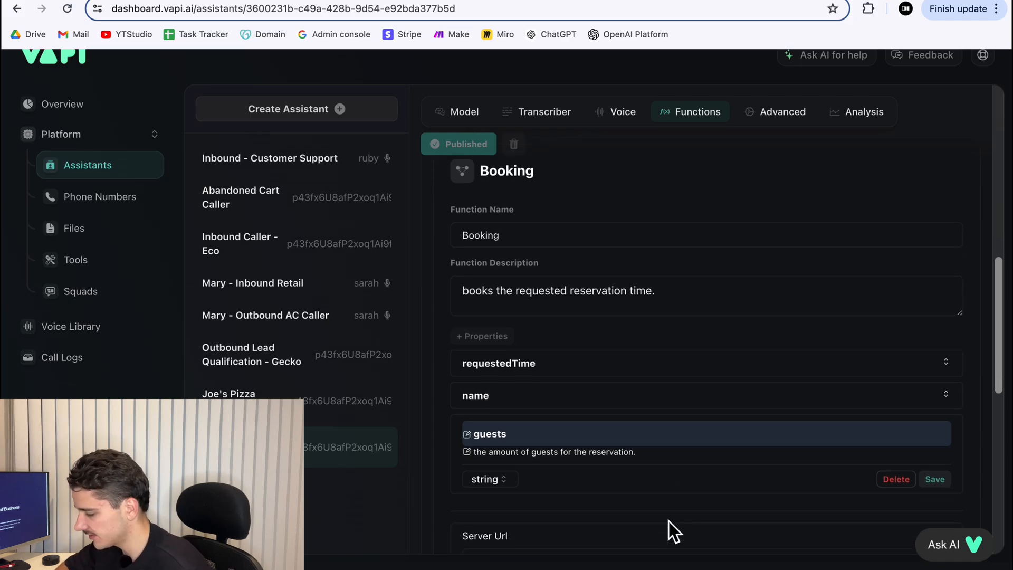
click(934, 479)
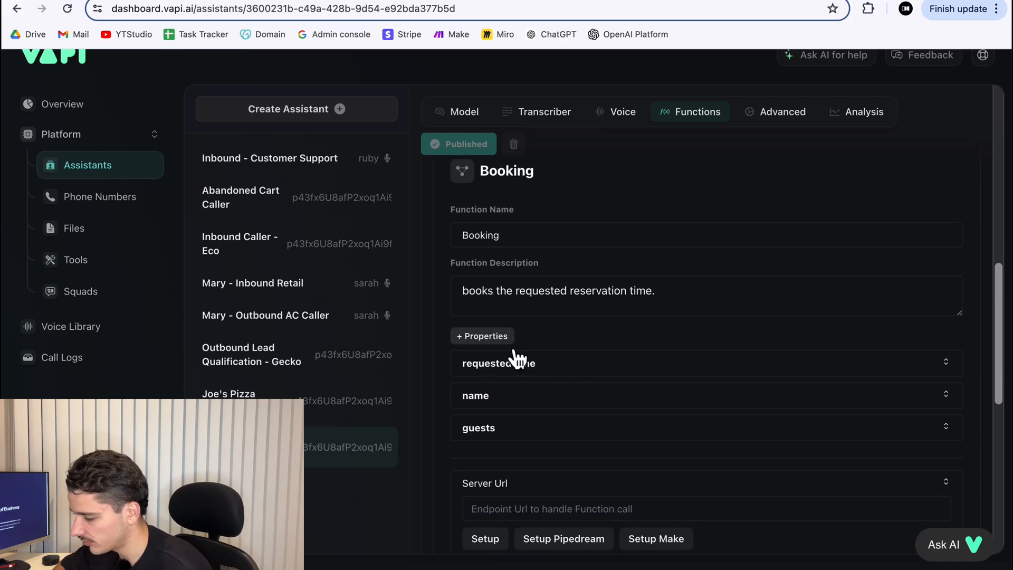
Add a string property called phone_number described as "the phone number for the reservation." and save it.
click(504, 337)
click(516, 466)
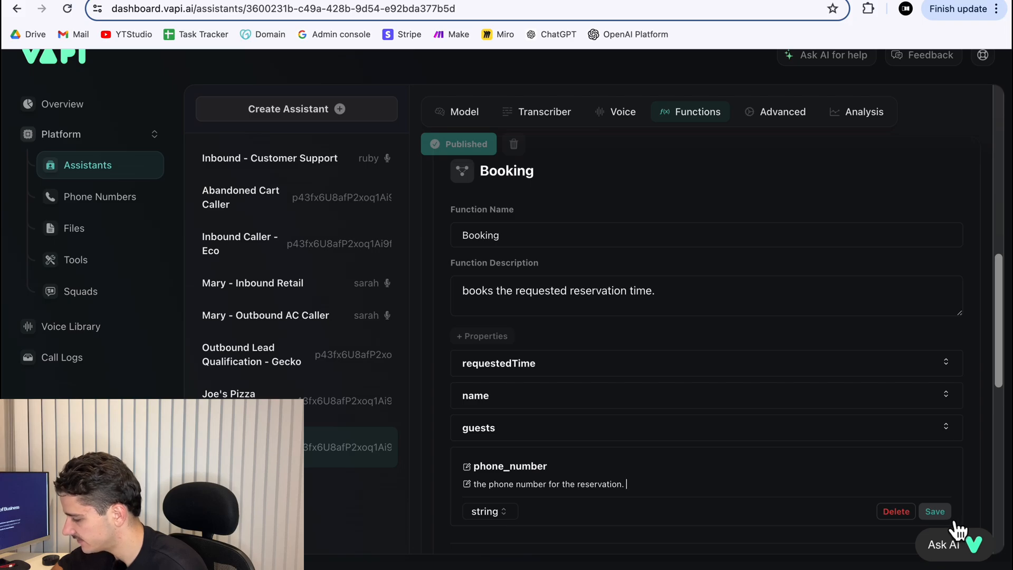
click(935, 512)
scroll(786, 433, down, 2)
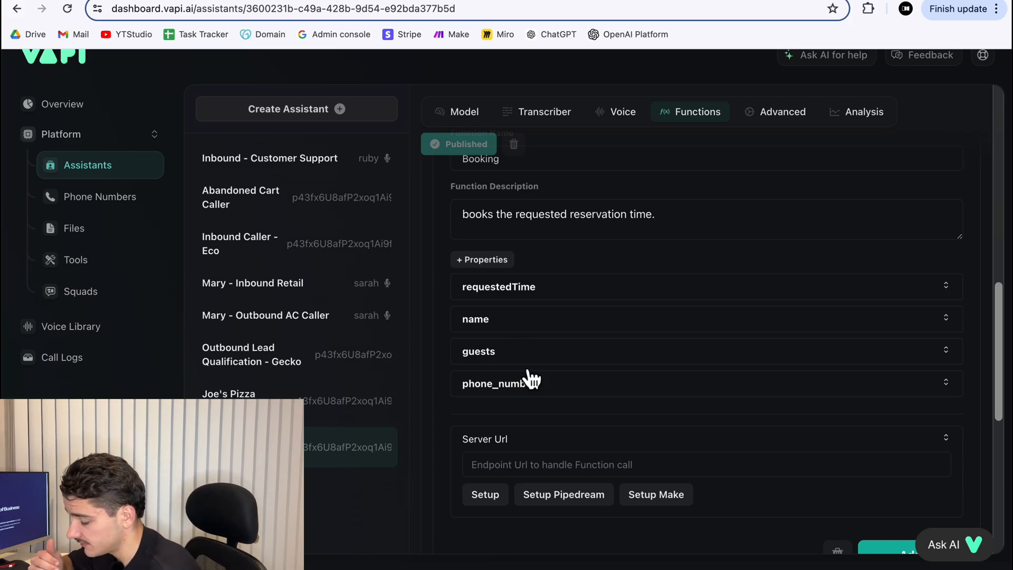
scroll(528, 378, up, 1)
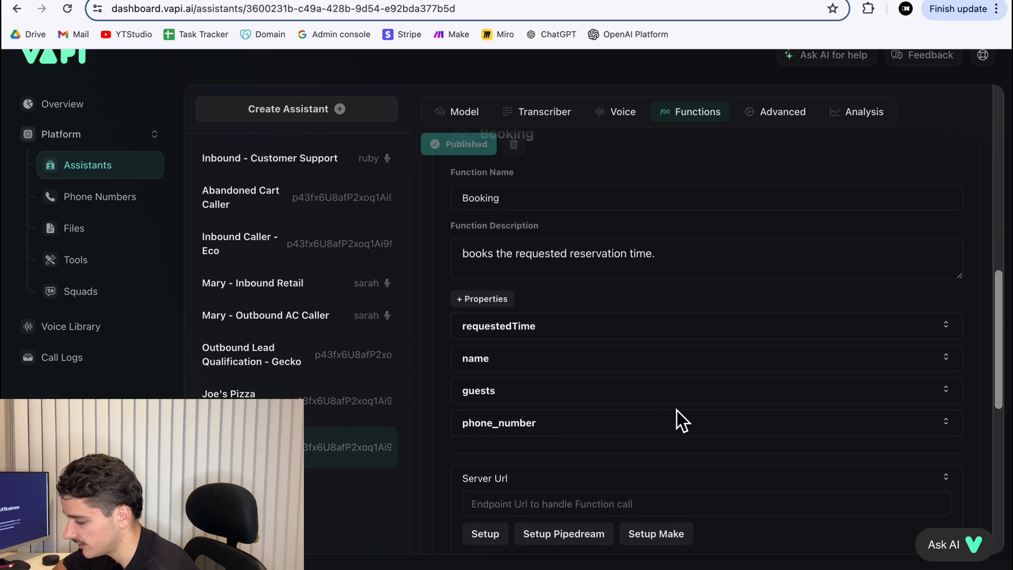
scroll(677, 410, down, 1)
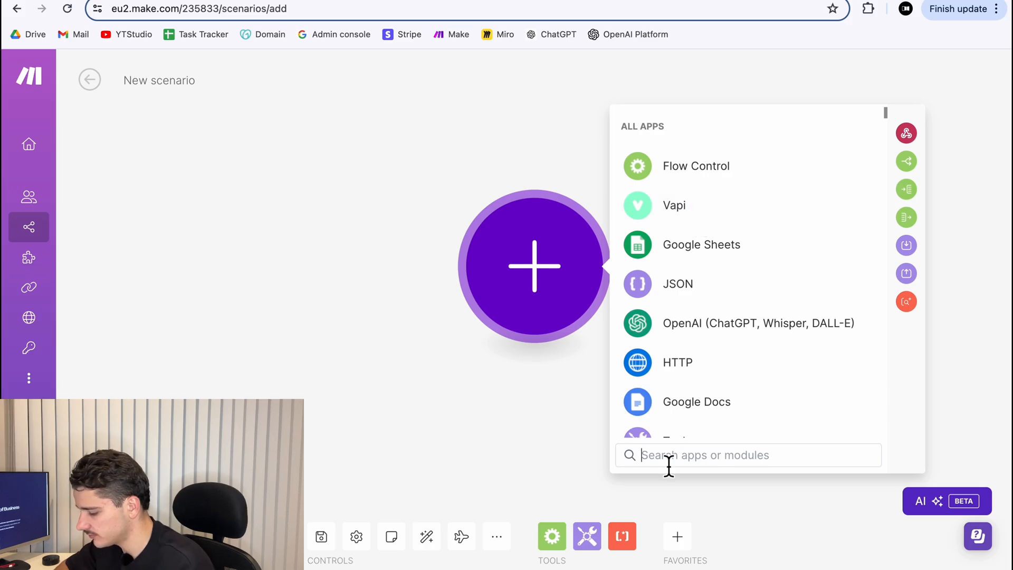
In a new Make scenario, add the Vapi Watch Function Call Request module as the trigger.
text(vapi)
click(666, 278)
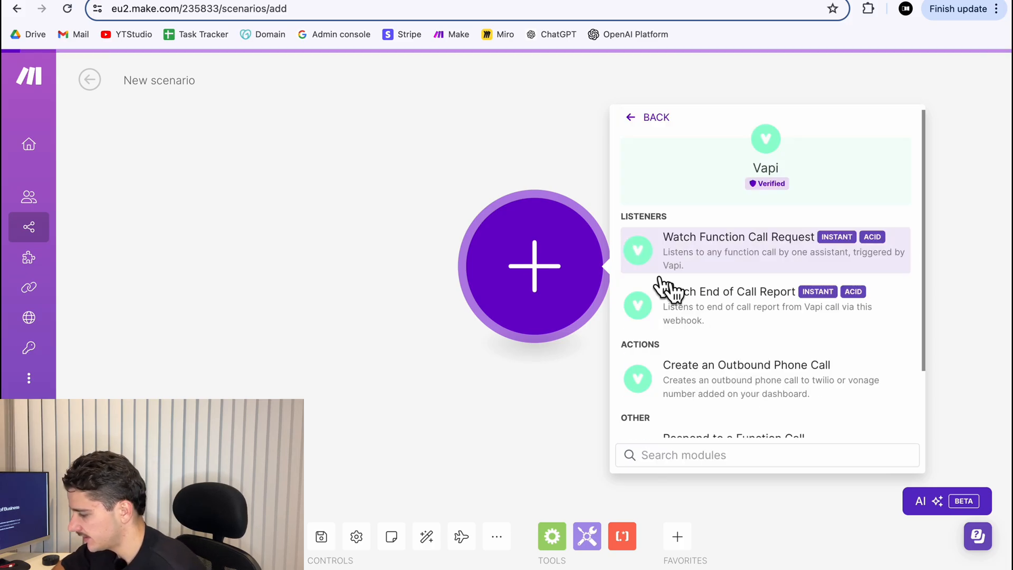
scroll(776, 311, down, 2)
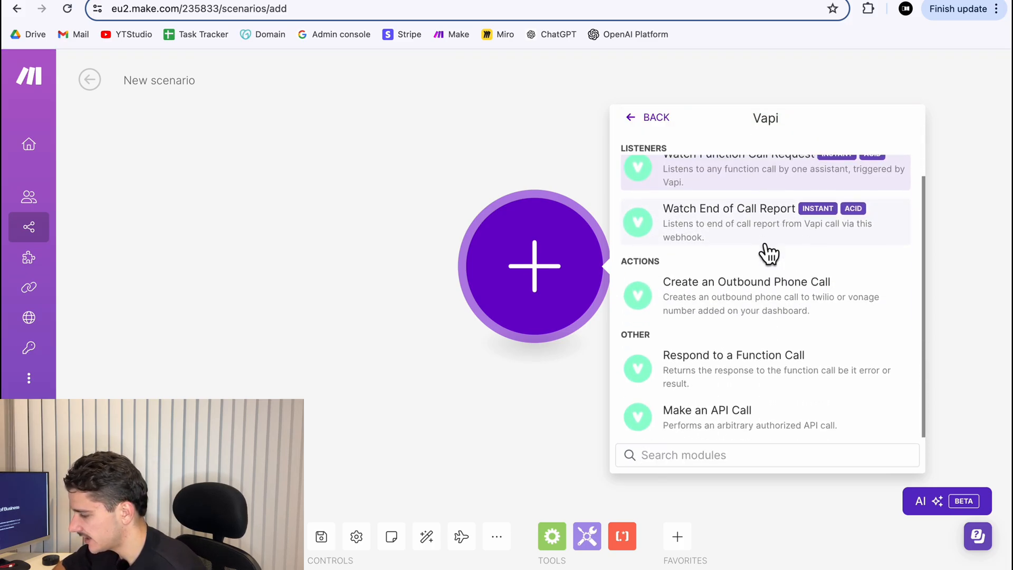
scroll(764, 254, up, 2)
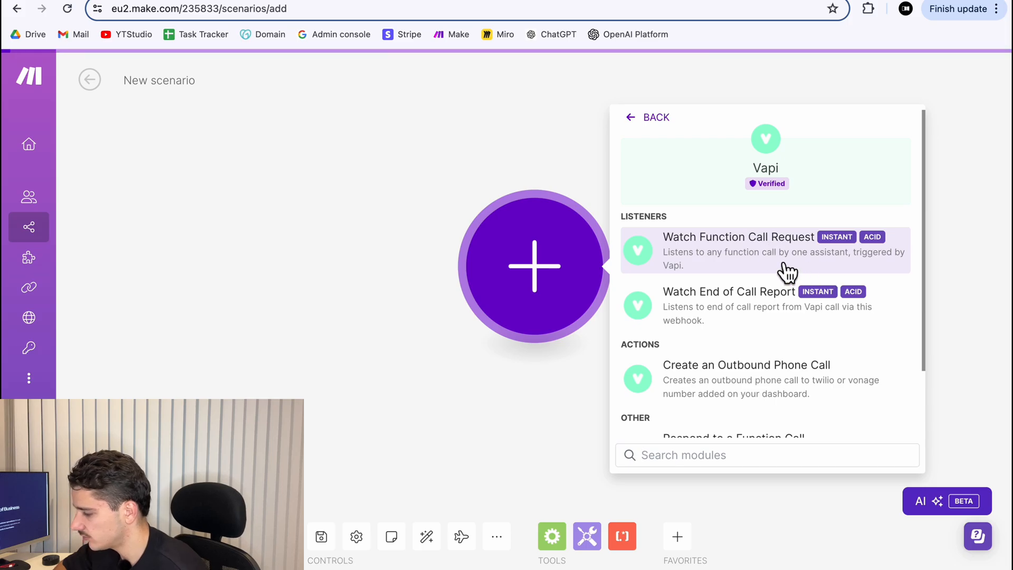
click(773, 266)
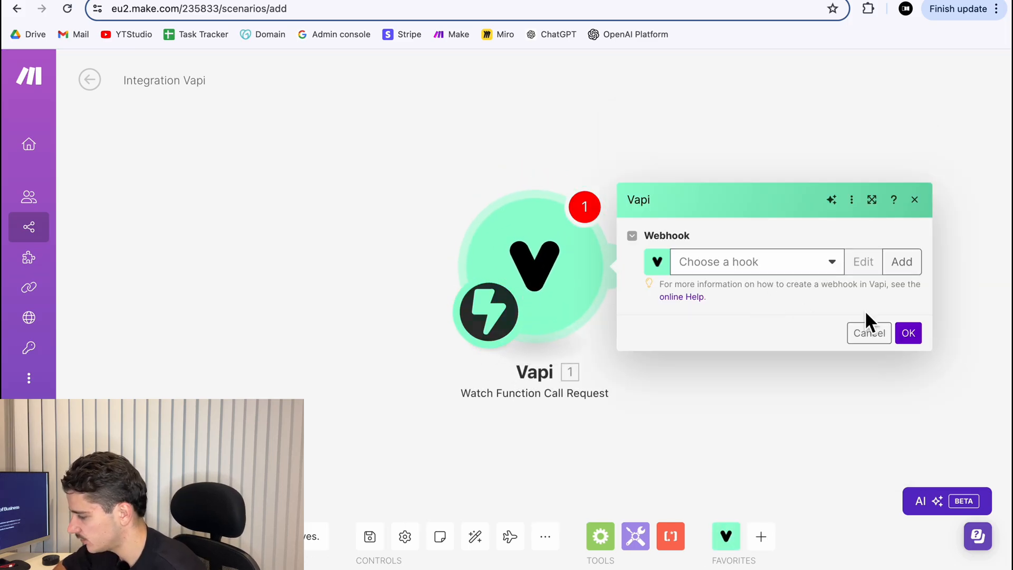
Create a new webhook named BookingVapi for the Watch Function Call Request module.
click(911, 268)
triple_click(705, 257)
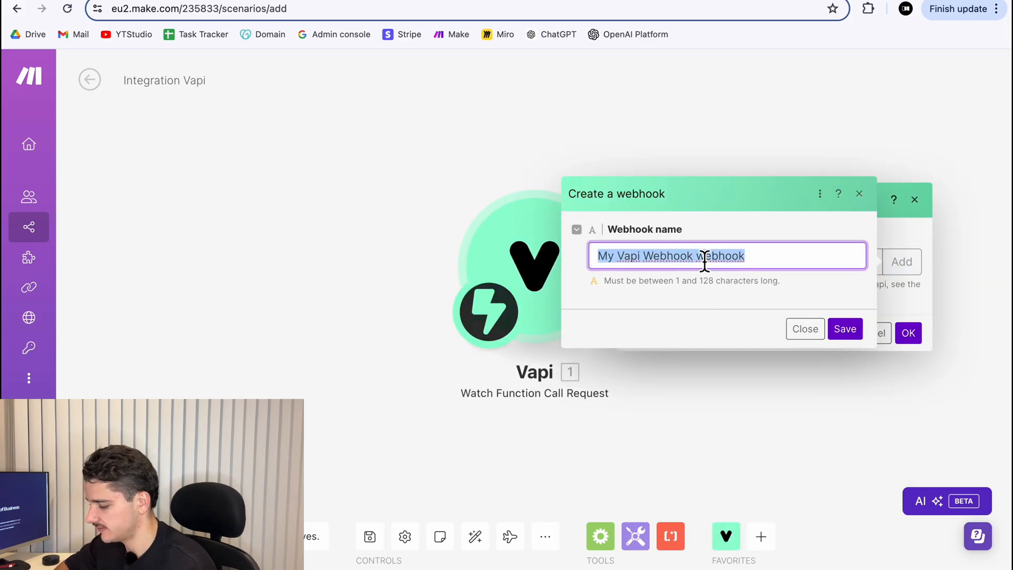
text(C)
key(BackSpace)
text(Book)
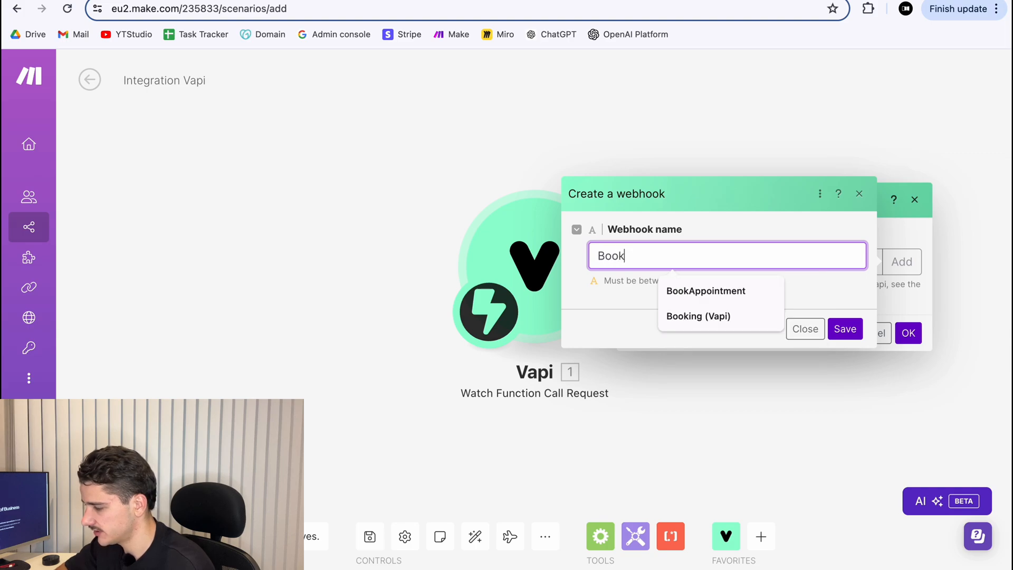
text(ingA)
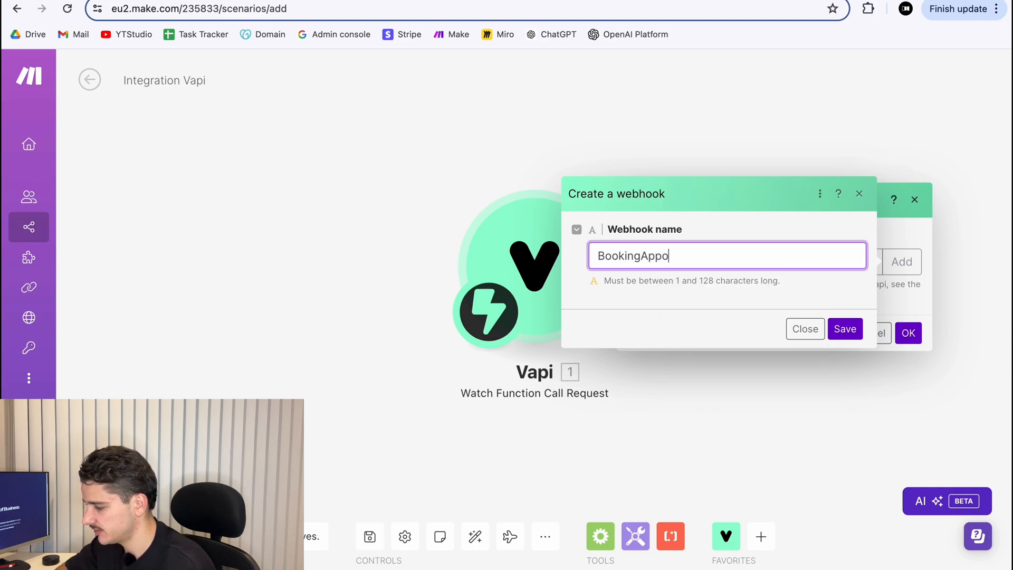
key(BackSpace)
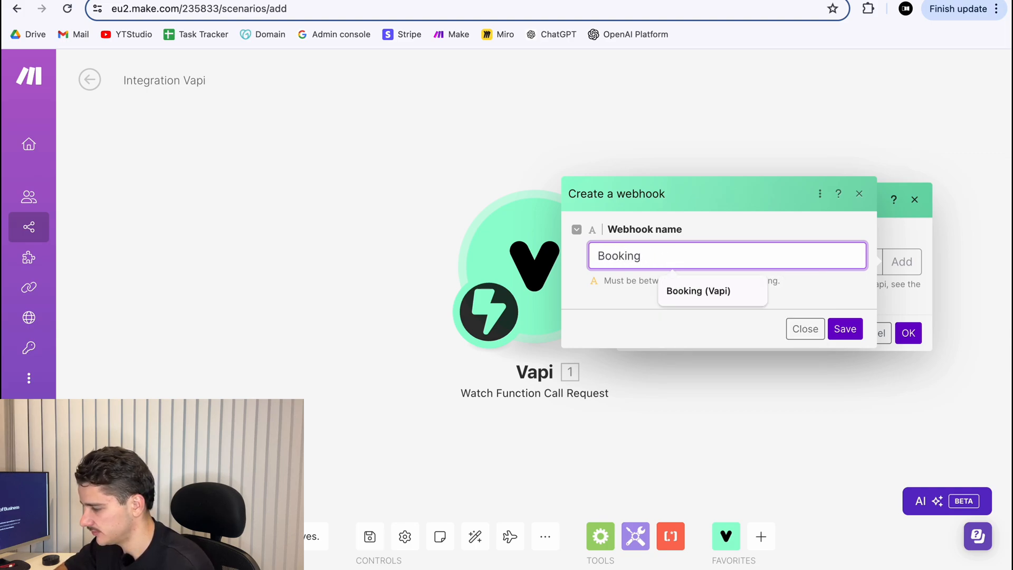
text(Vapi)
click(858, 336)
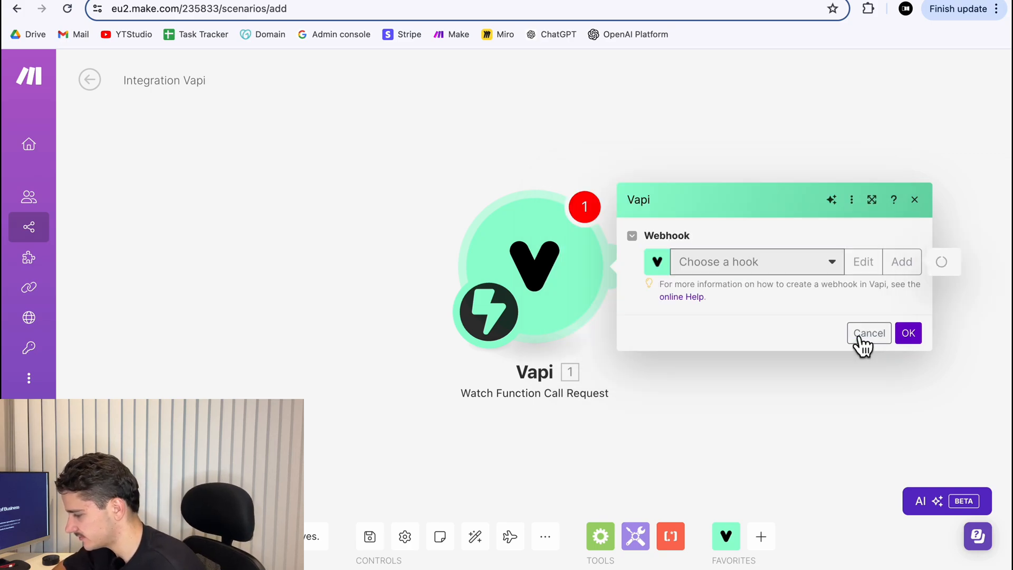
Copy the BookingVapi webhook address into the Booking function's Server Url in Vapi and add the function to the assistant.
click(877, 296)
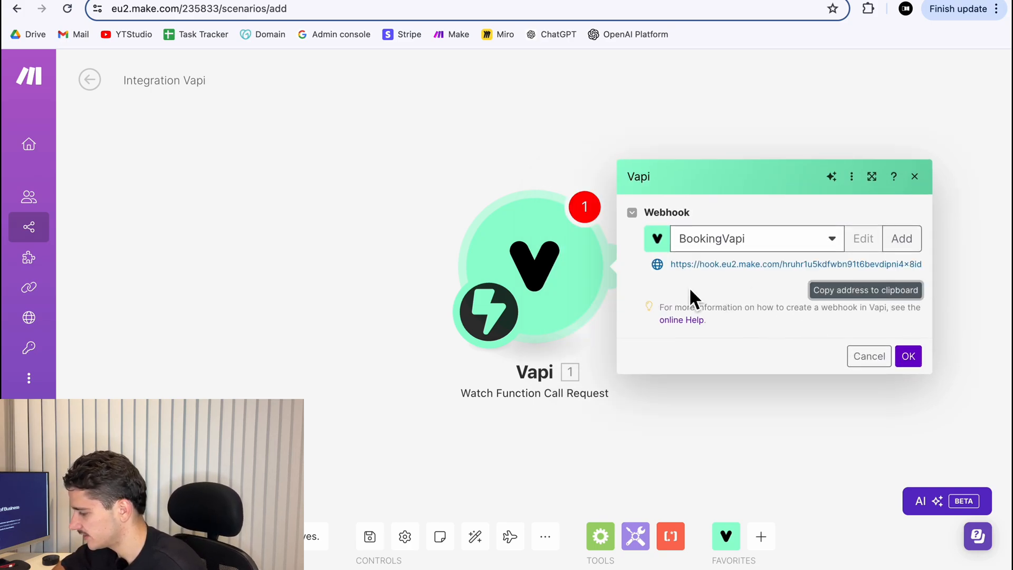
click(908, 356)
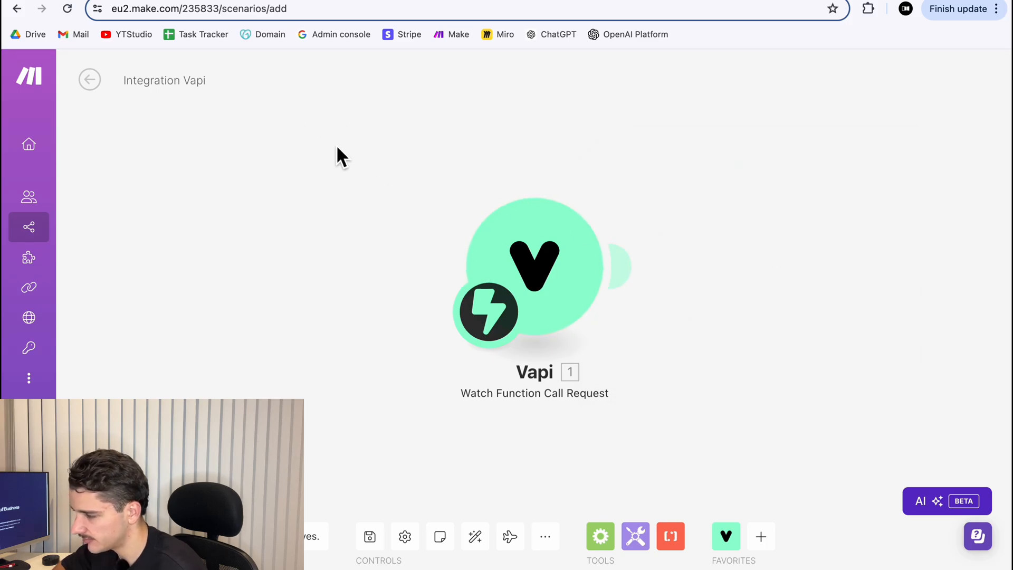
click(282, 4)
click(519, 467)
key(ctrl+v)
scroll(715, 455, down, 2)
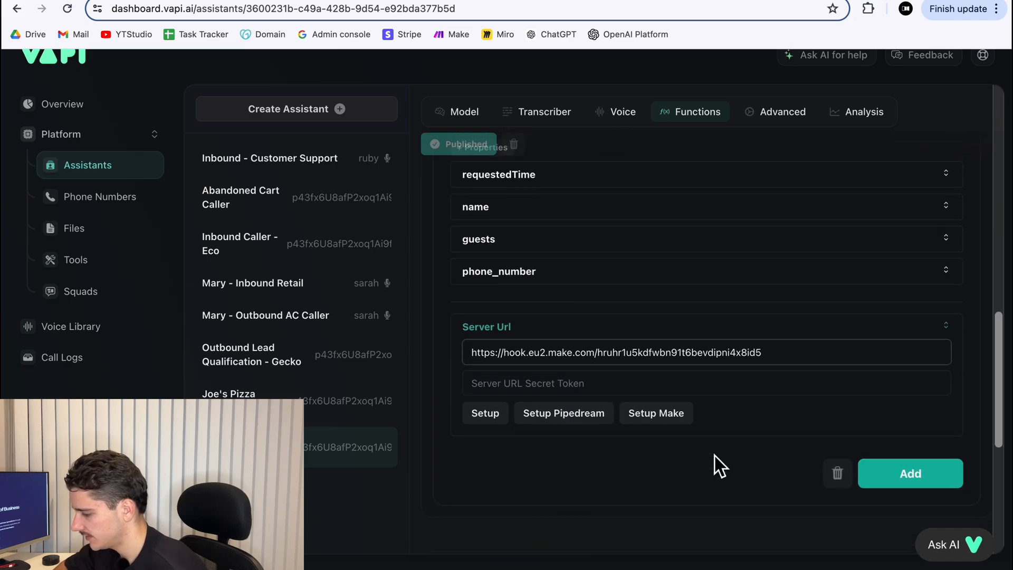
scroll(696, 448, up, 2)
scroll(781, 437, down, 4)
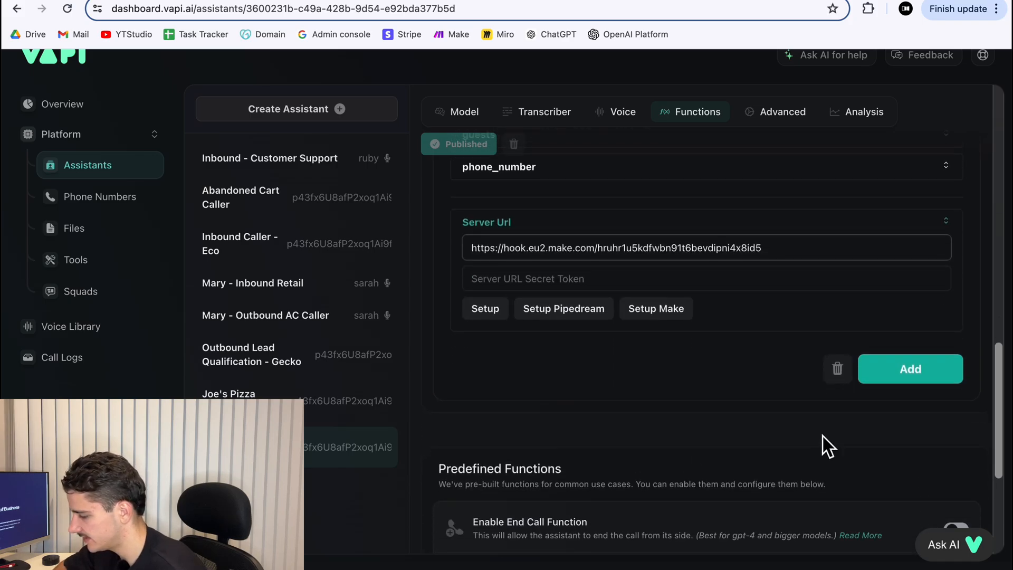
click(925, 379)
scroll(754, 362, up, 5)
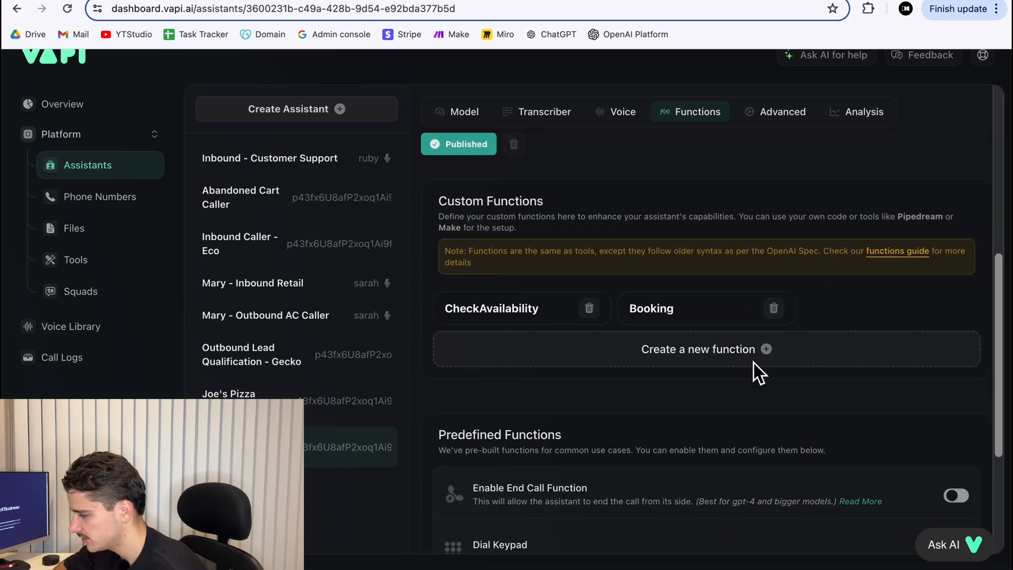
Open the Booking function's Make setup and expand its section for sending a sample payload to the server URL.
scroll(770, 372, down, 2)
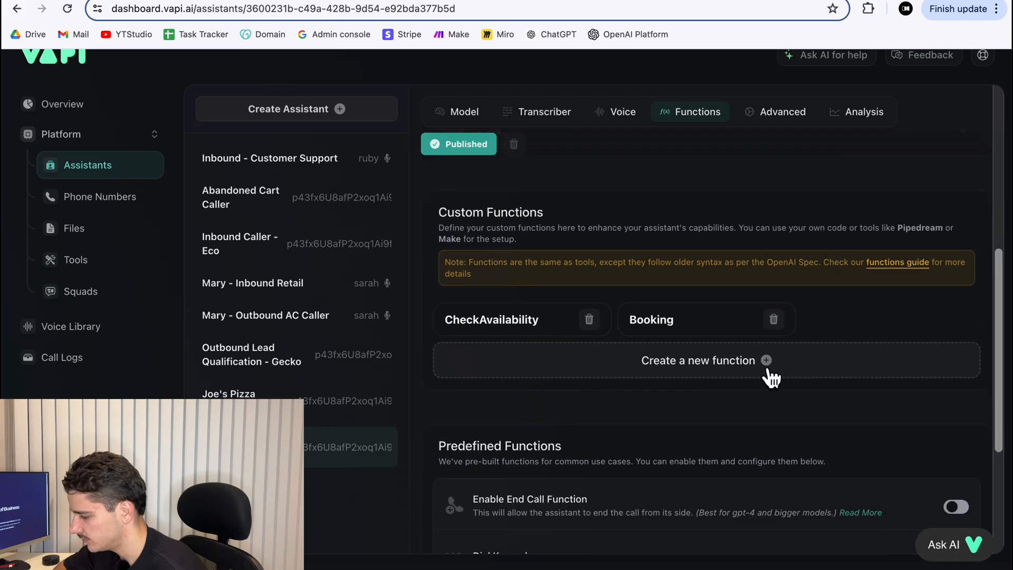
click(719, 338)
scroll(715, 333, down, 3)
scroll(821, 376, down, 3)
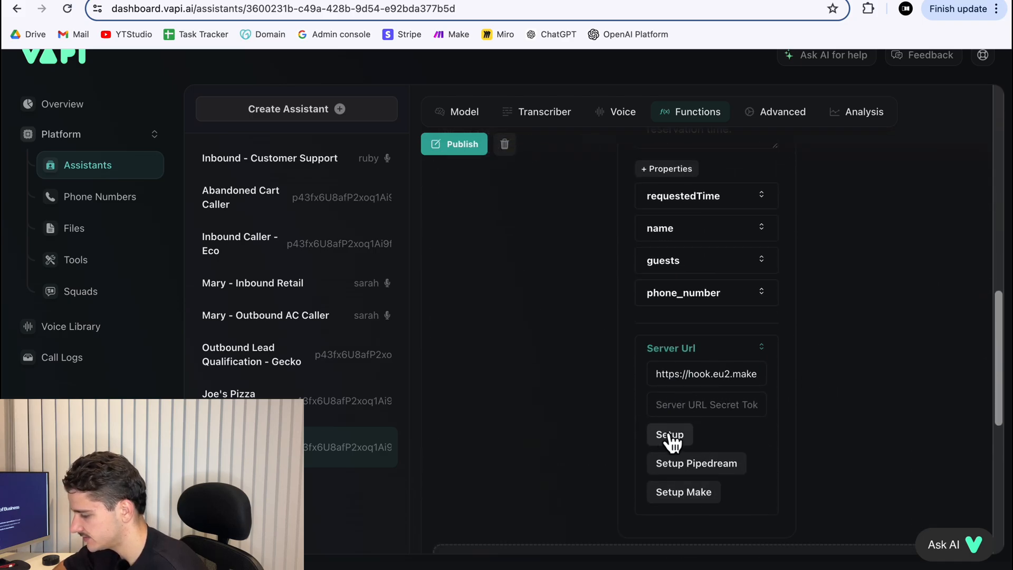
click(667, 492)
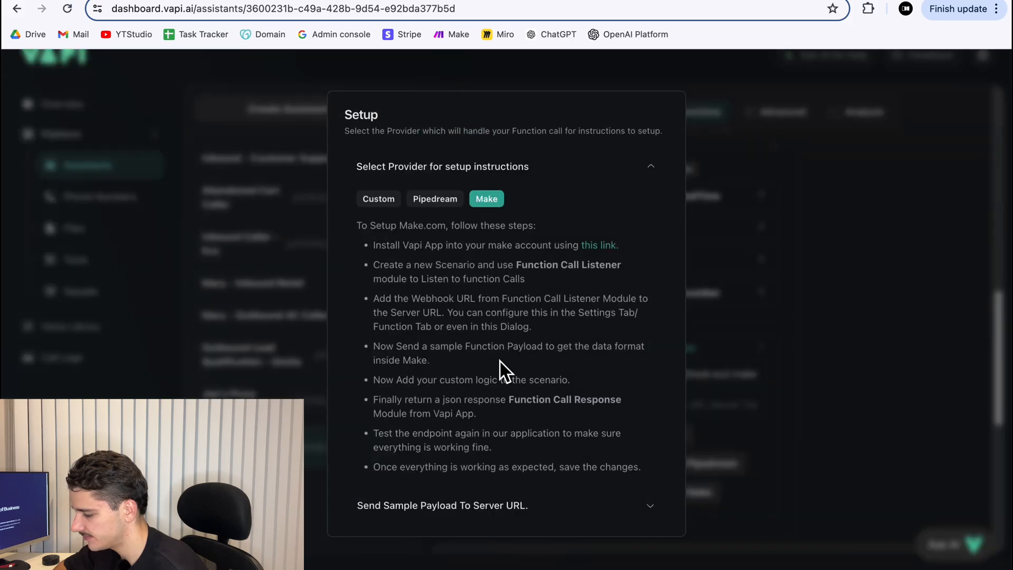
click(515, 507)
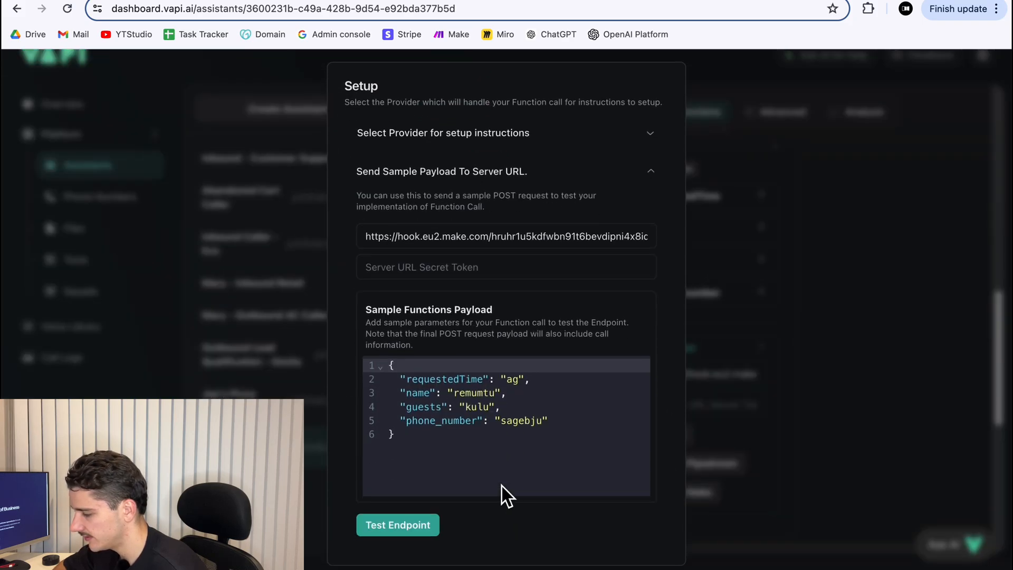
Fill the sample payload with requestedTime "tomorrow 9pm", a first name, guests "4 people" and a sample phone number.
double_click(515, 380)
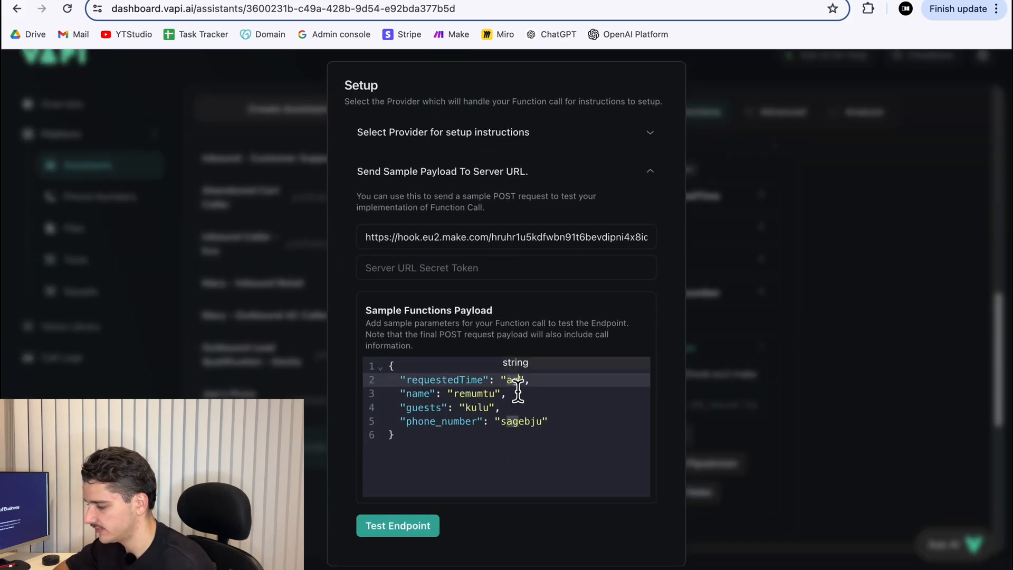
key(BackSpace)
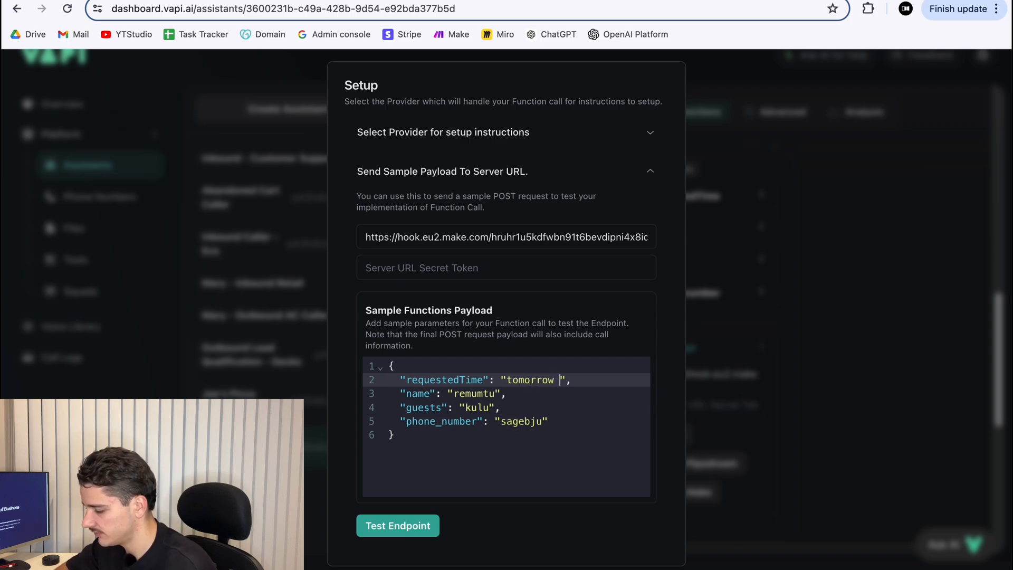
text(tomorrow 9pm)
double_click(475, 394)
text(Jonas)
double_click(483, 407)
text(4 people)
double_click(530, 425)
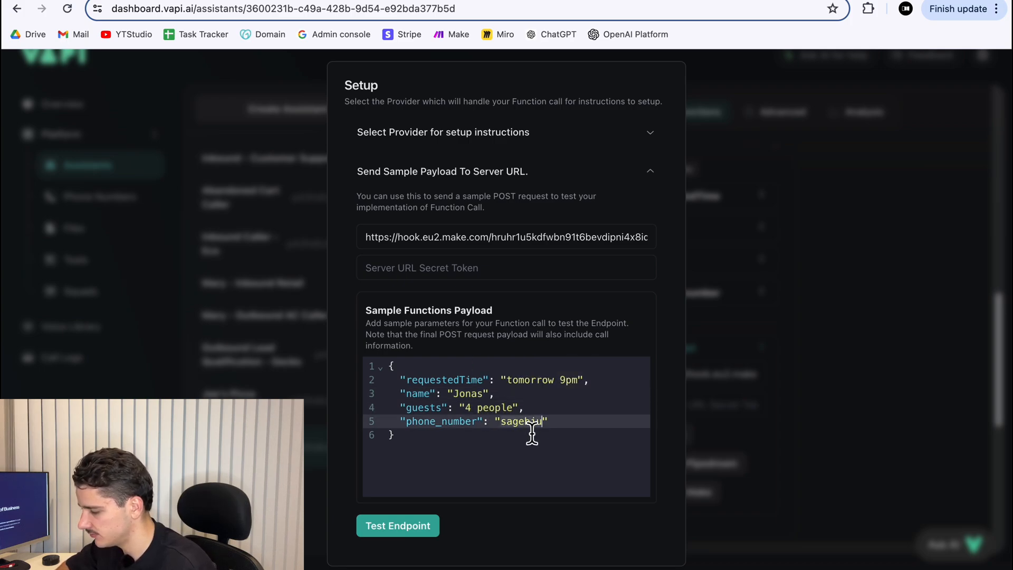
text(041)
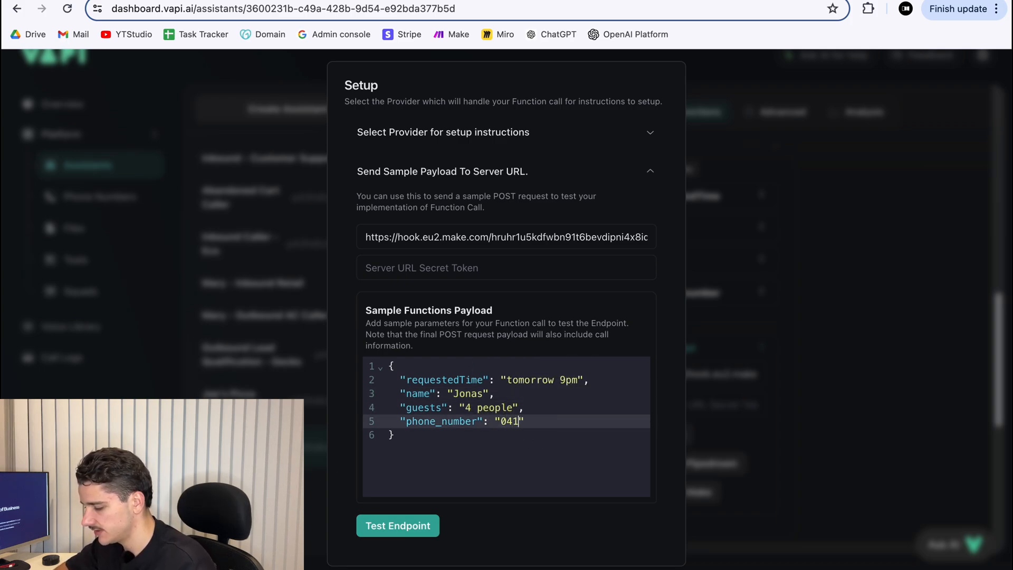
text(2345678)
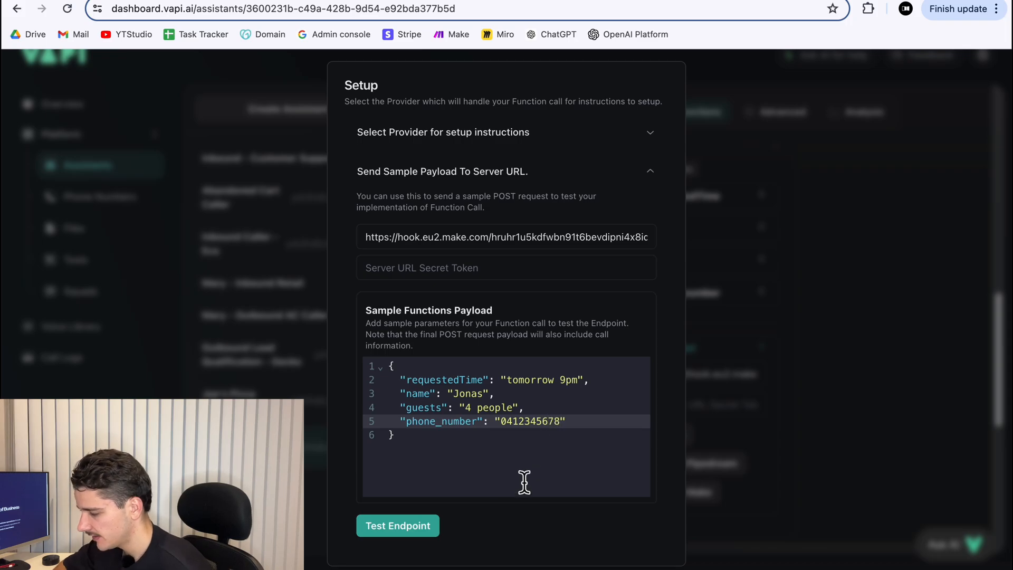
click(453, 466)
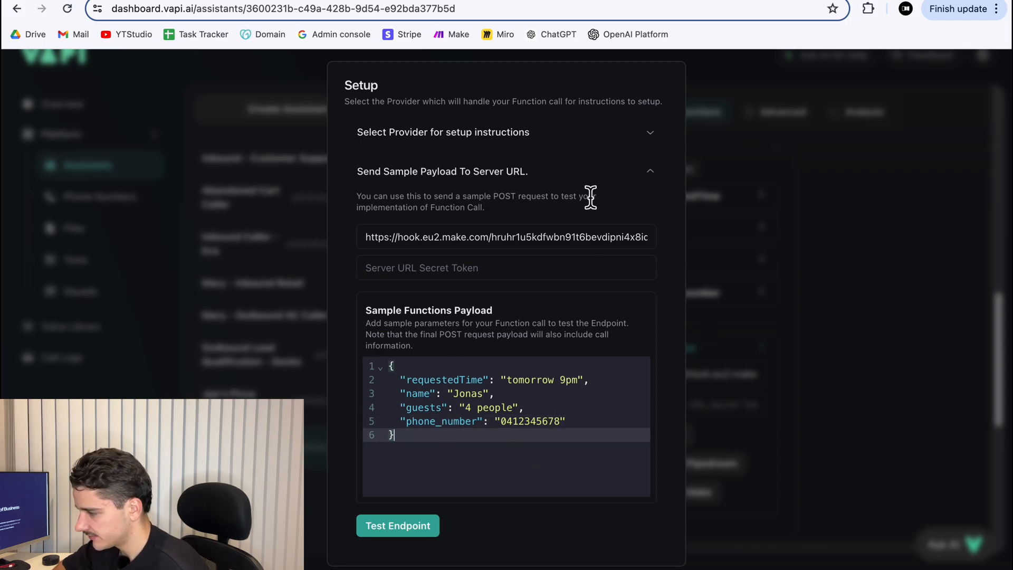
Run the booking scenario once in Make and test the endpoint from Vapi with the sample payload.
click(469, 1)
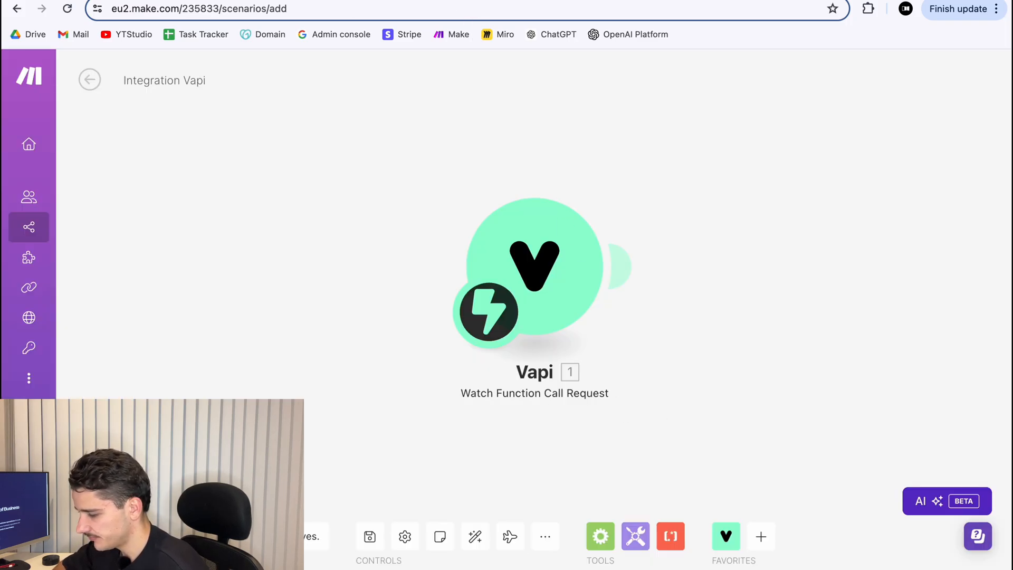
click(100, 495)
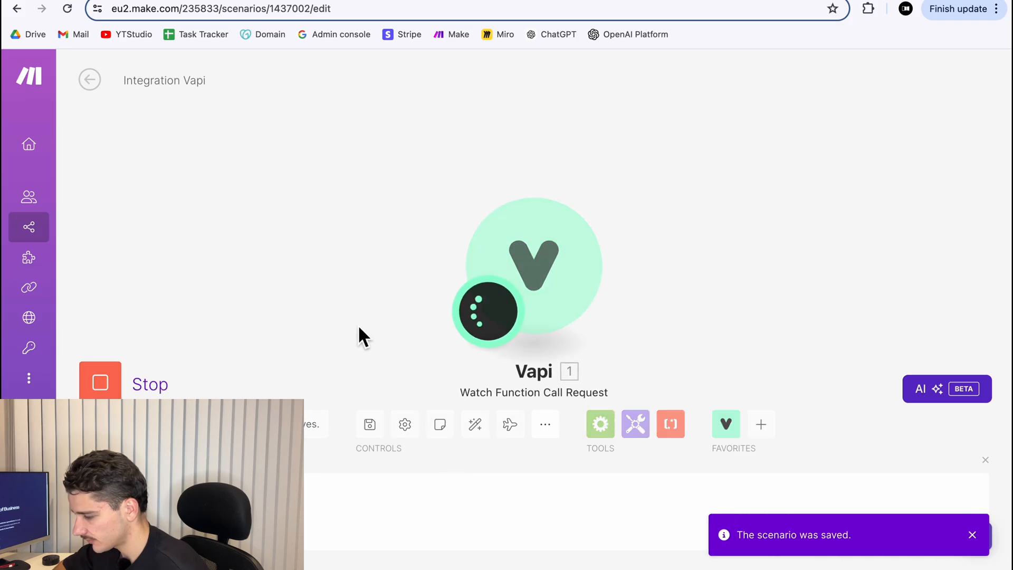
click(287, 2)
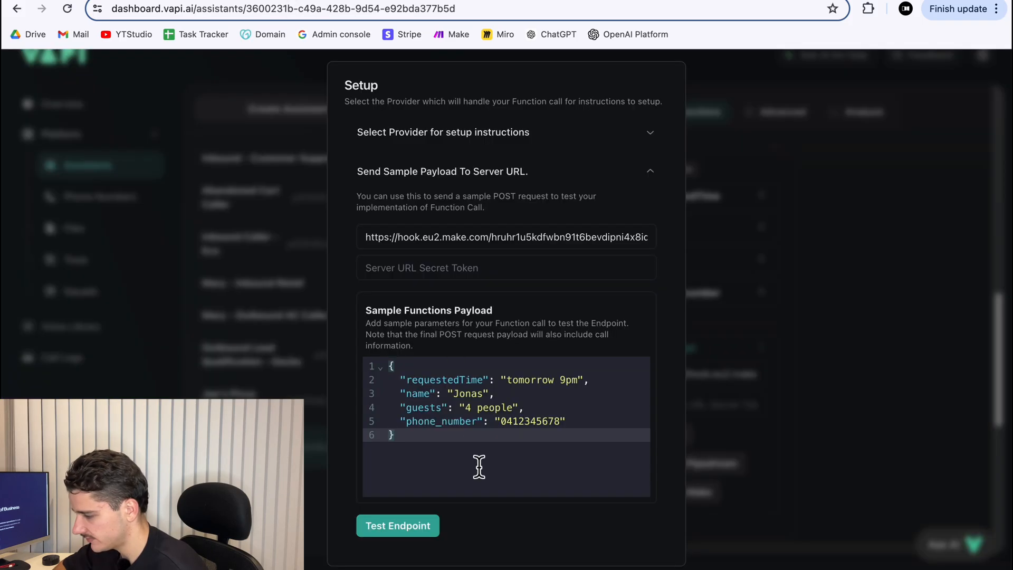
click(422, 533)
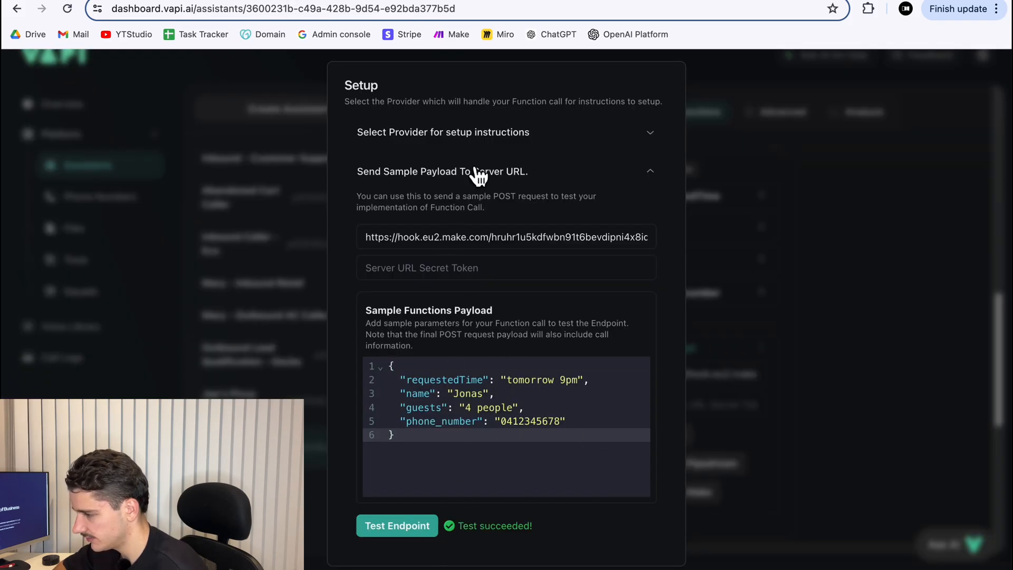
In Make, examine the Function Call parameters in the Vapi trigger's output and close the run log.
click(465, 3)
click(625, 185)
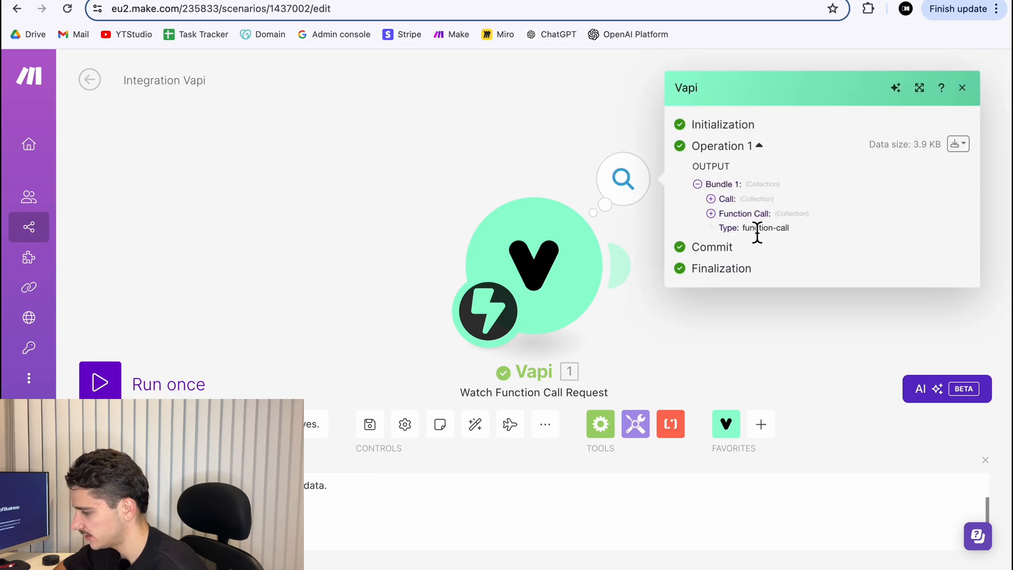
click(734, 215)
click(738, 222)
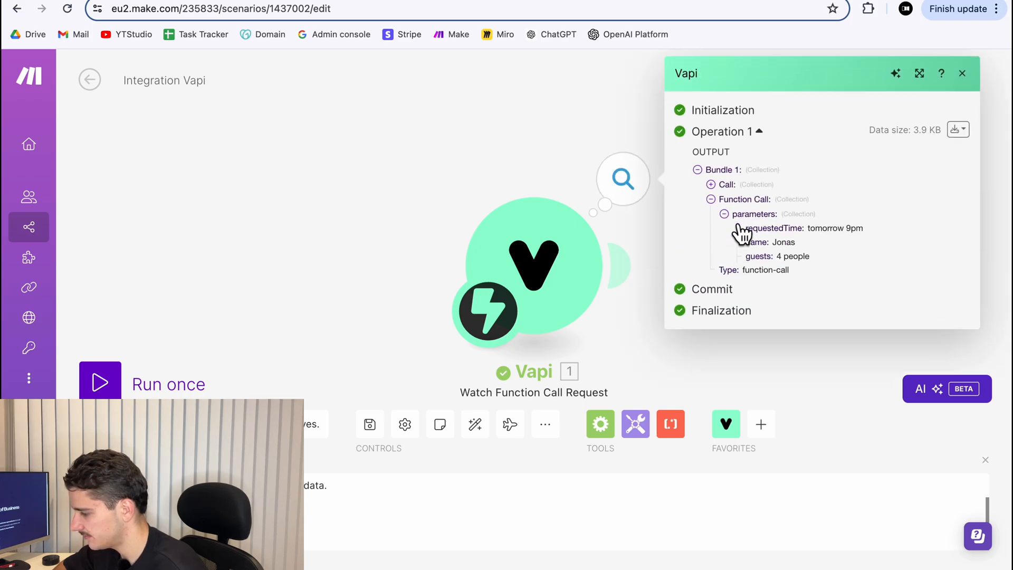
drag(758, 228, 764, 270)
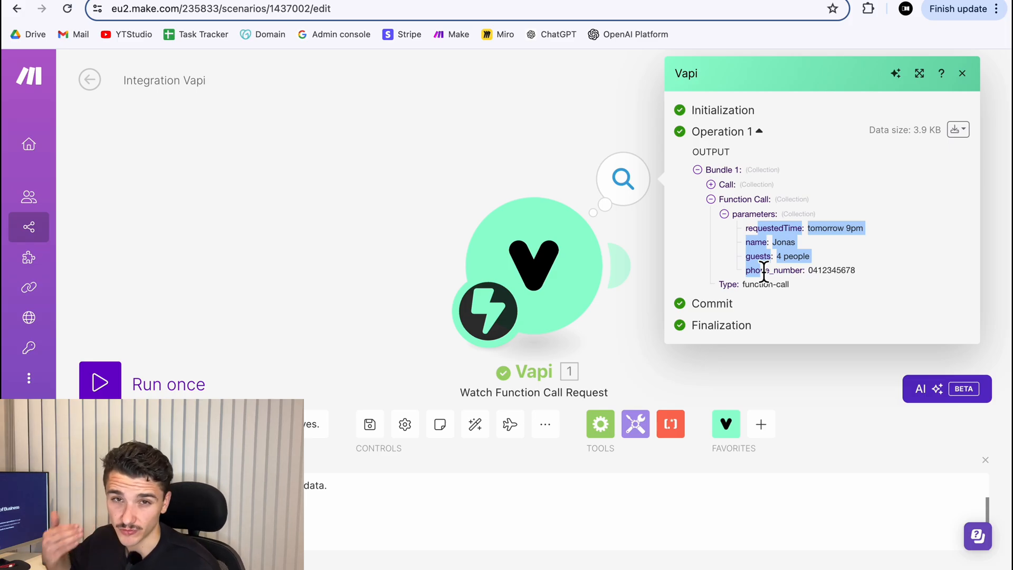
click(582, 127)
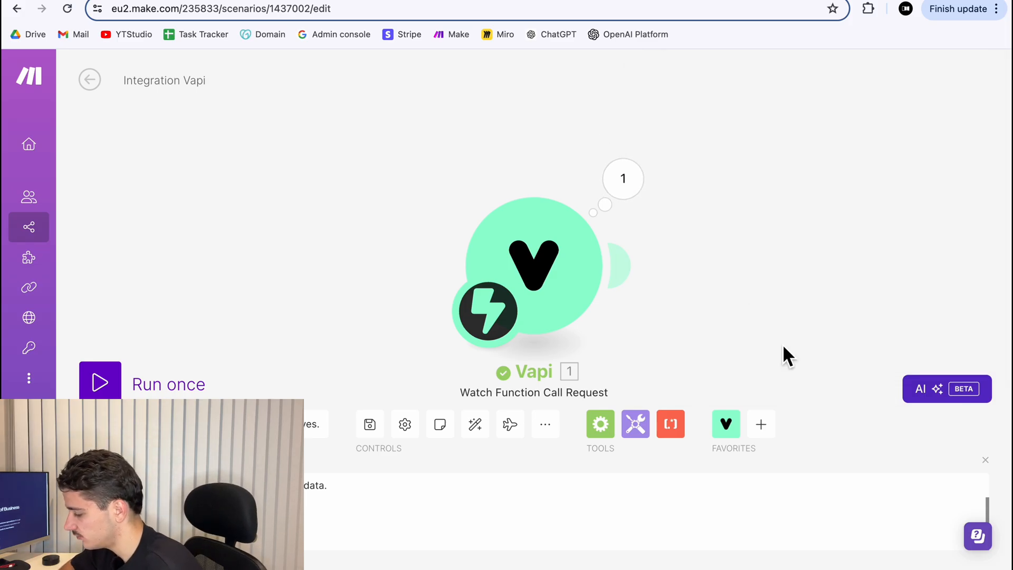
click(985, 459)
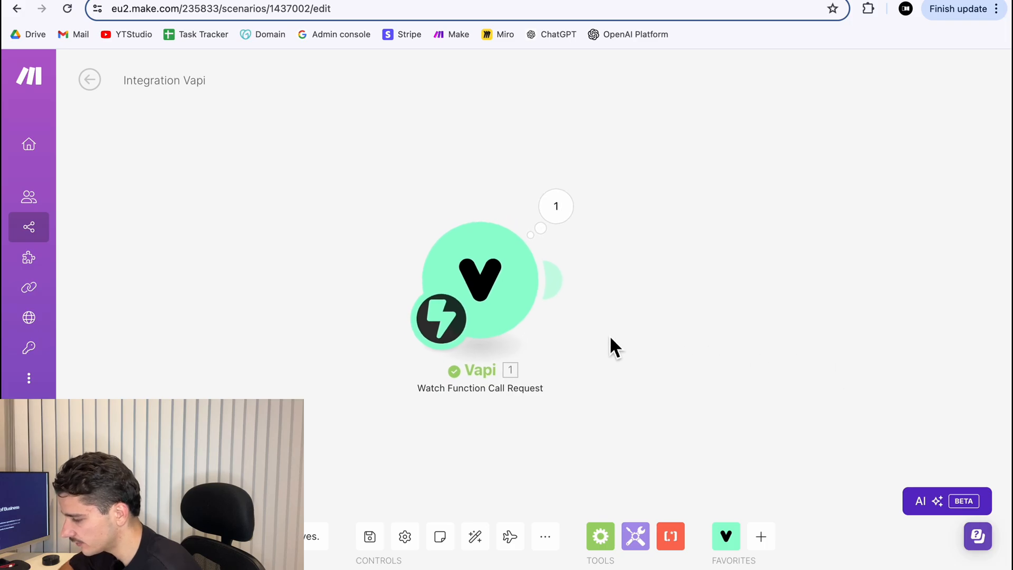
Add a JSON Transform to JSON module after the Vapi trigger, with Function Call as its object.
click(560, 286)
text(json)
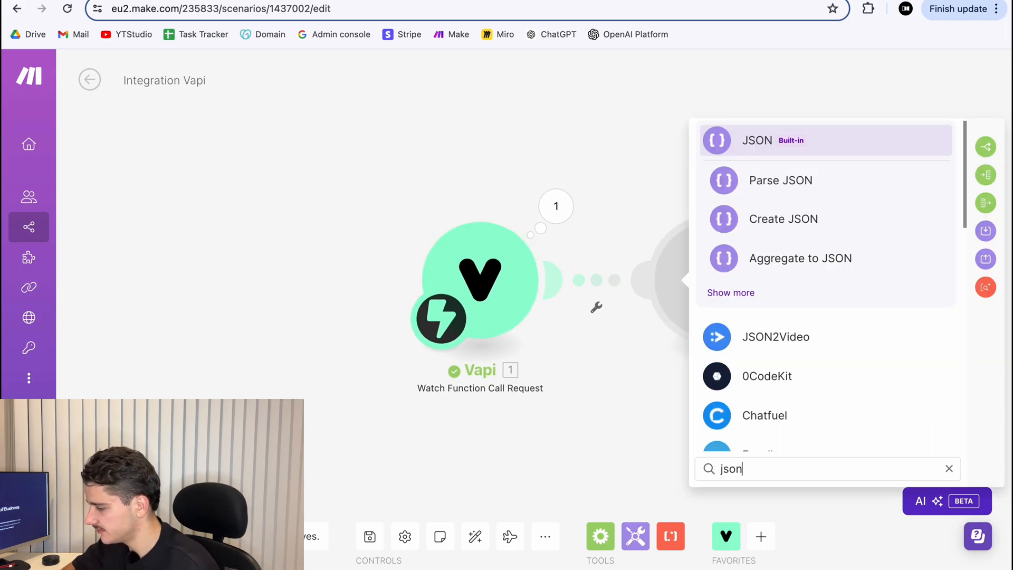
click(732, 292)
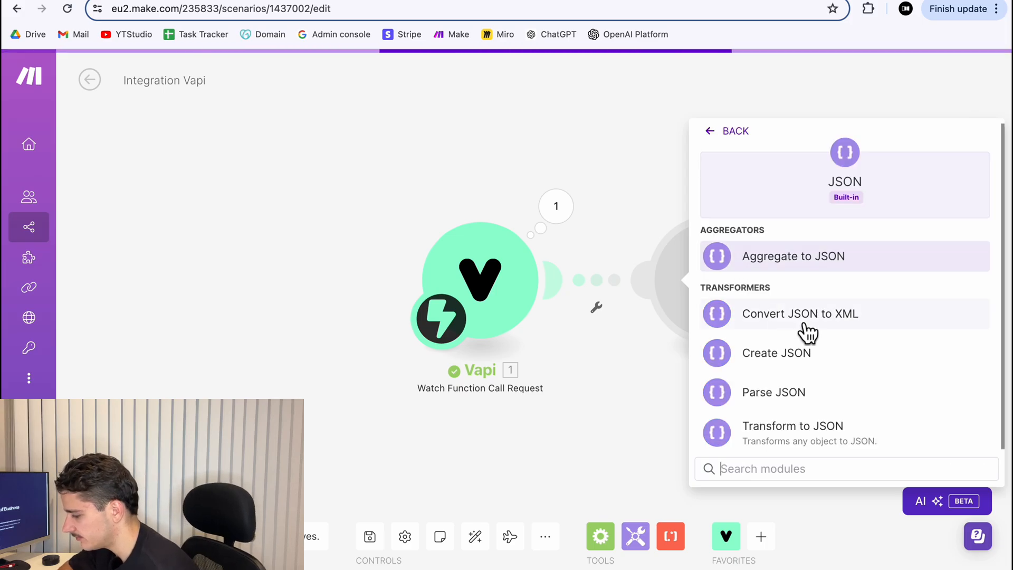
click(859, 450)
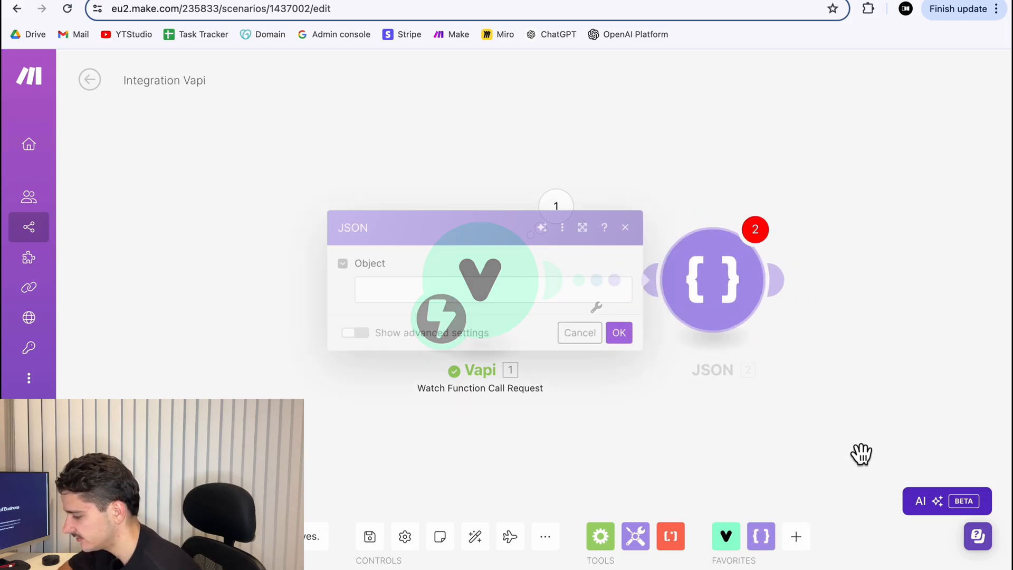
click(561, 285)
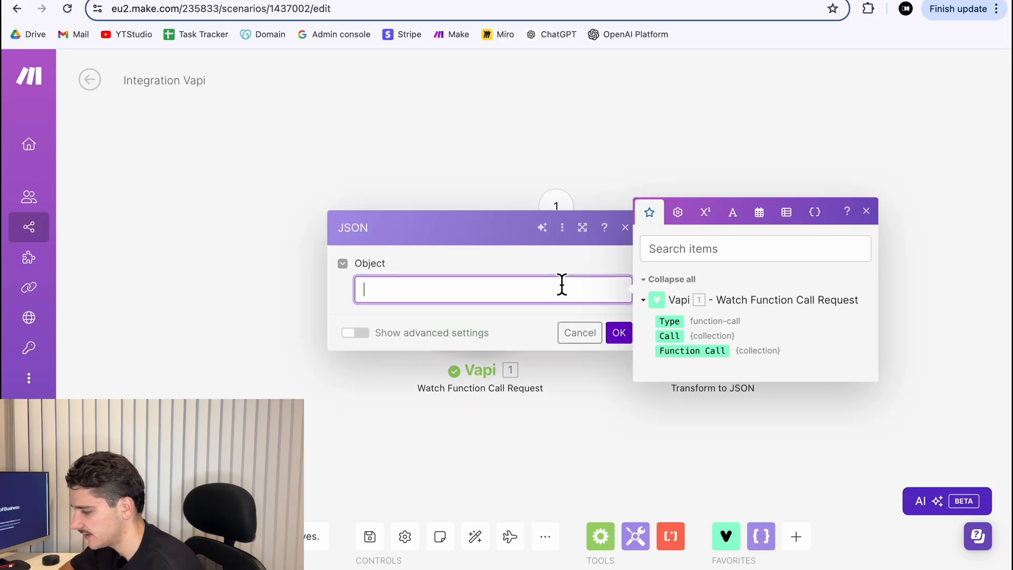
click(708, 351)
click(628, 340)
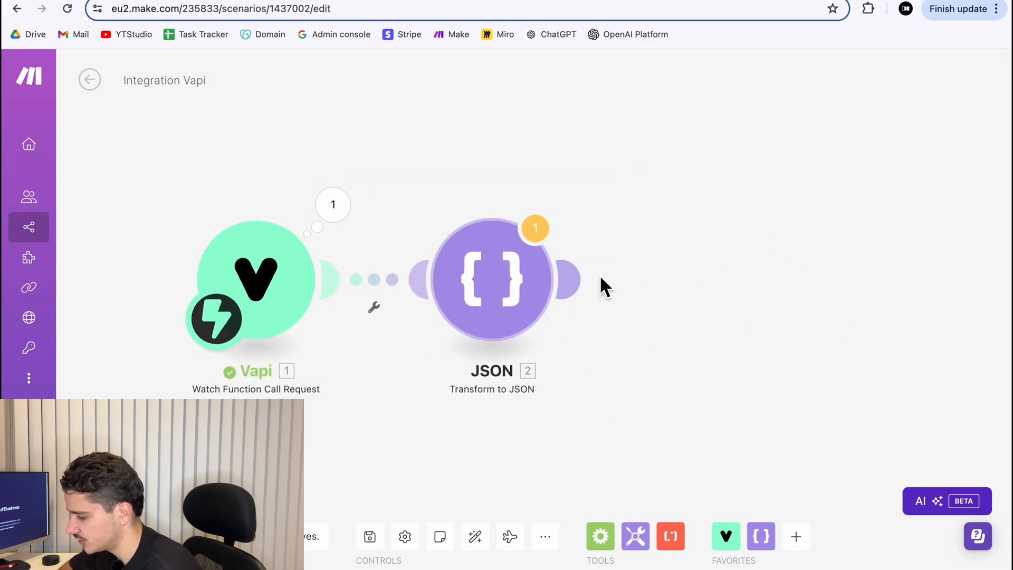
Add a Parse JSON module that takes the JSON string from the Transform to JSON module.
click(570, 290)
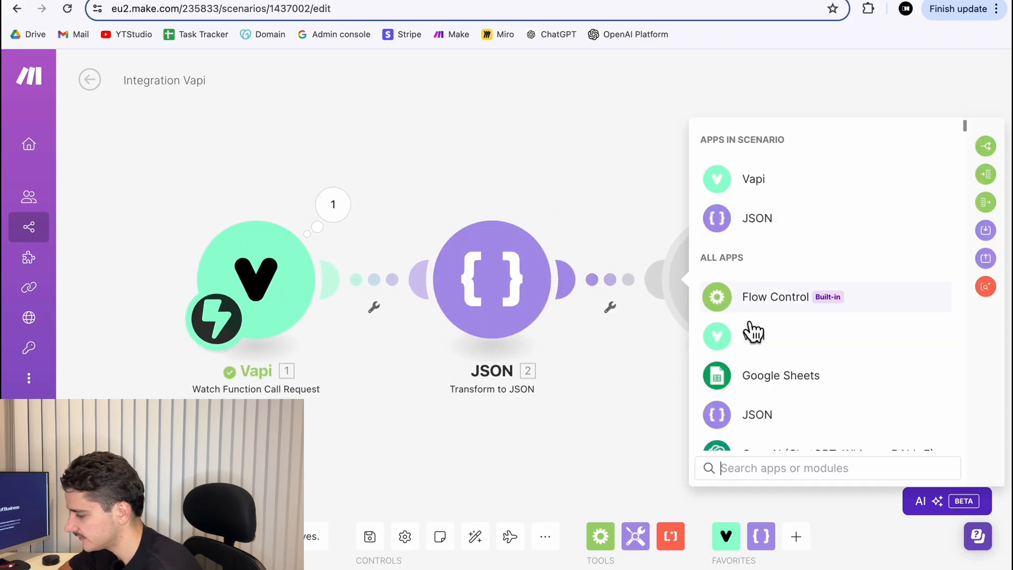
click(748, 221)
click(831, 376)
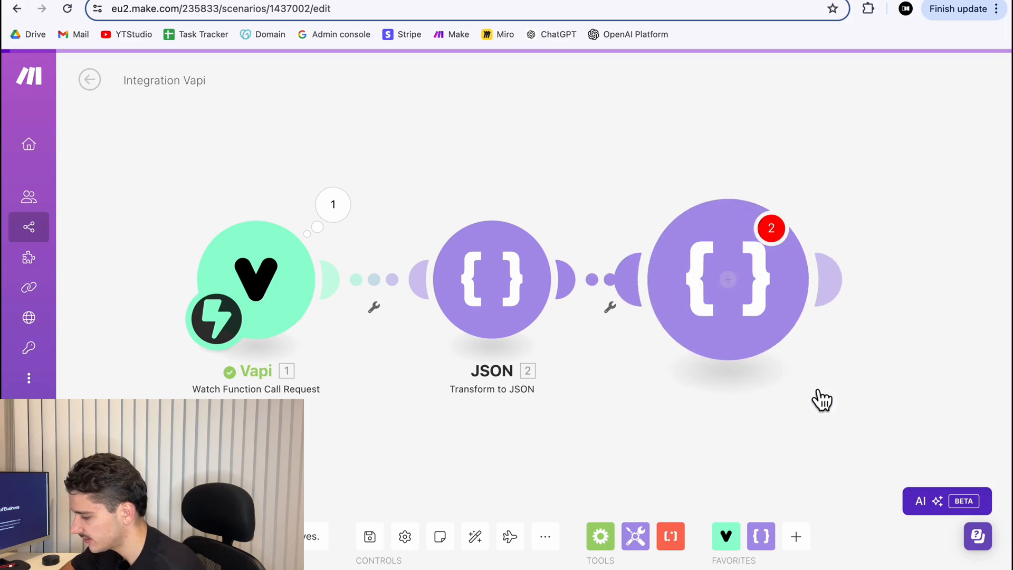
click(830, 340)
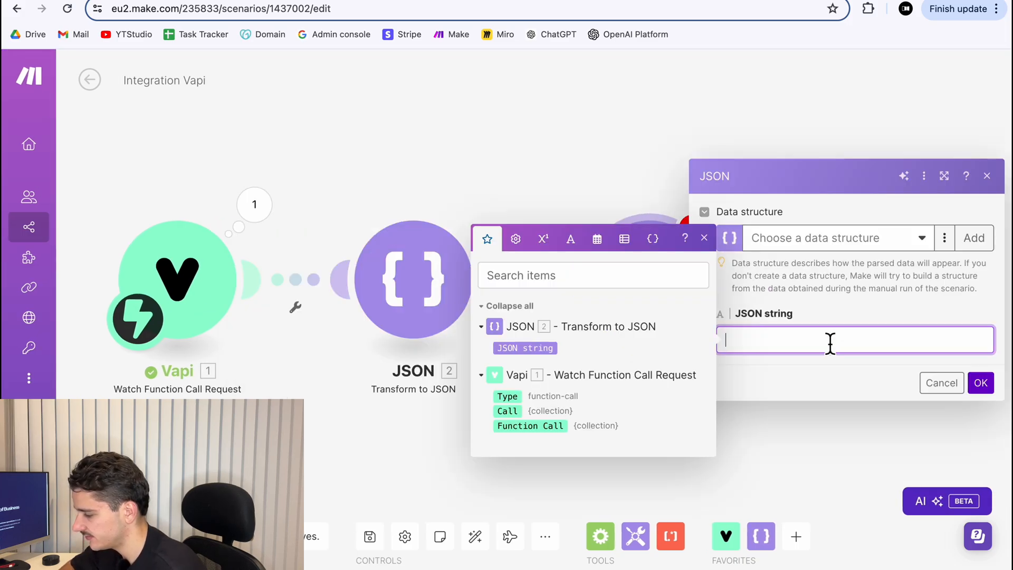
click(552, 347)
click(977, 385)
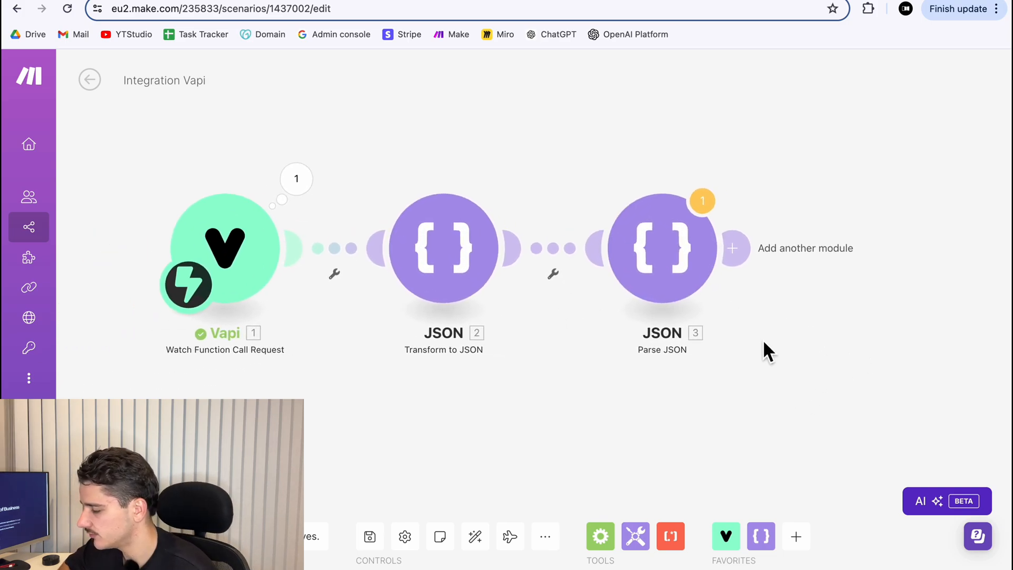
drag(780, 339, 599, 344)
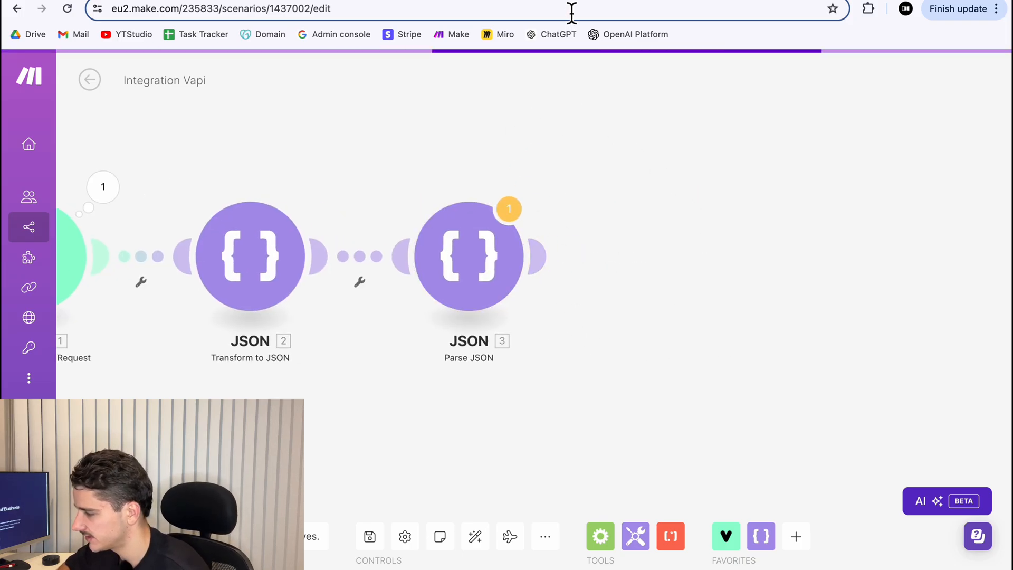
click(627, 264)
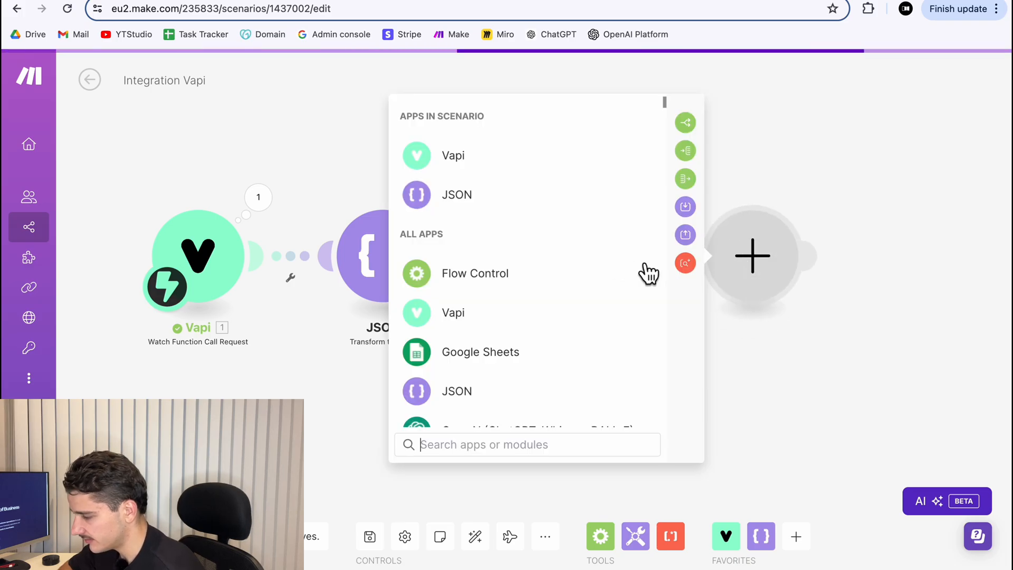
click(839, 331)
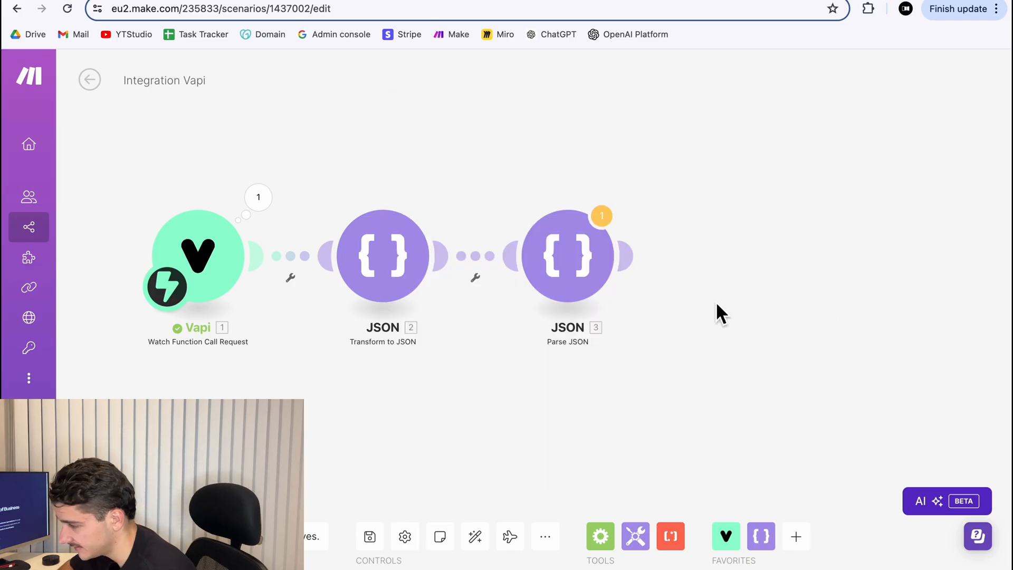
Add an OpenAI Create a Completion module after the Parse JSON module, using the gpt-4o (system) model.
click(639, 263)
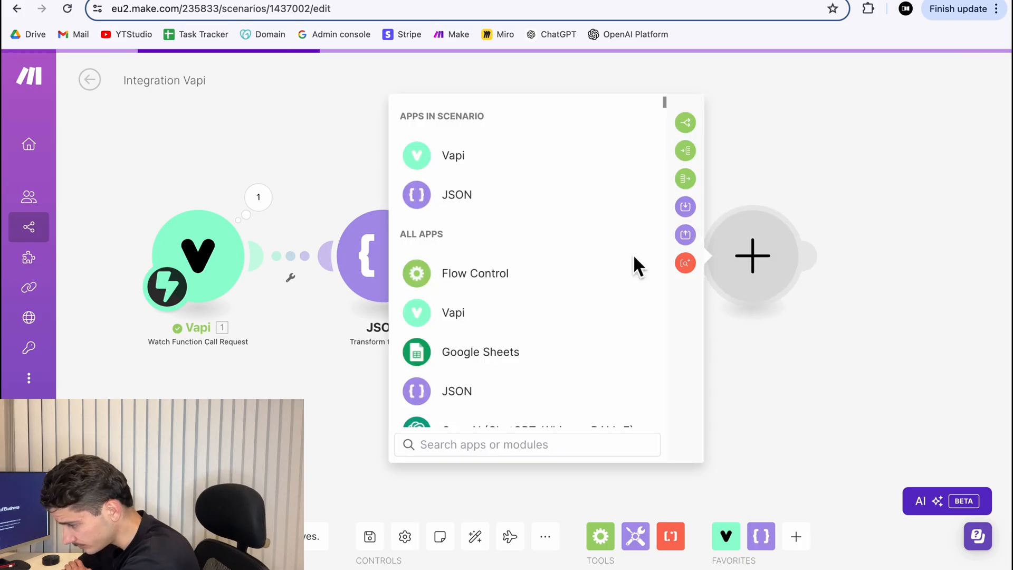
scroll(521, 402, down, 2)
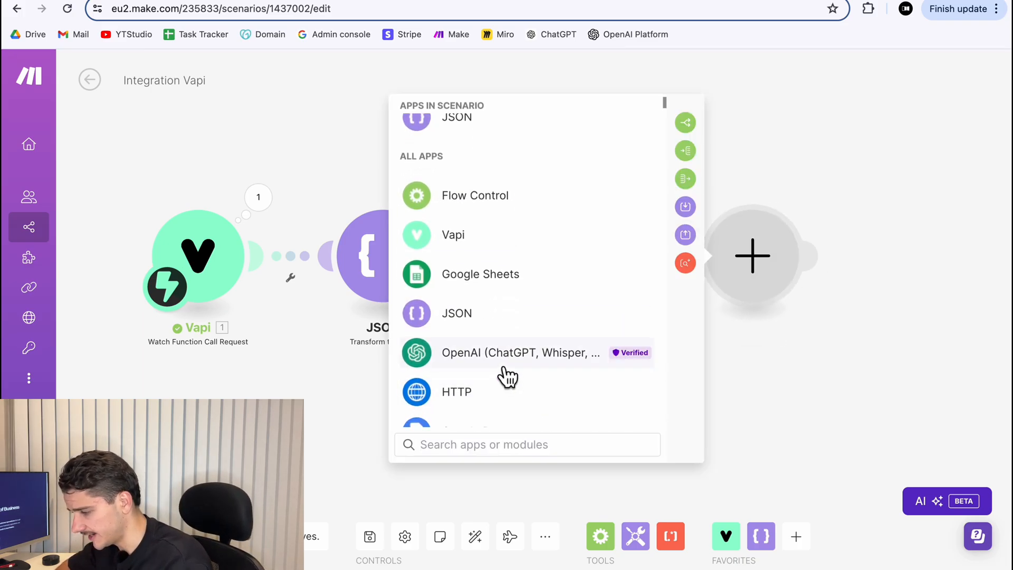
click(501, 368)
click(561, 344)
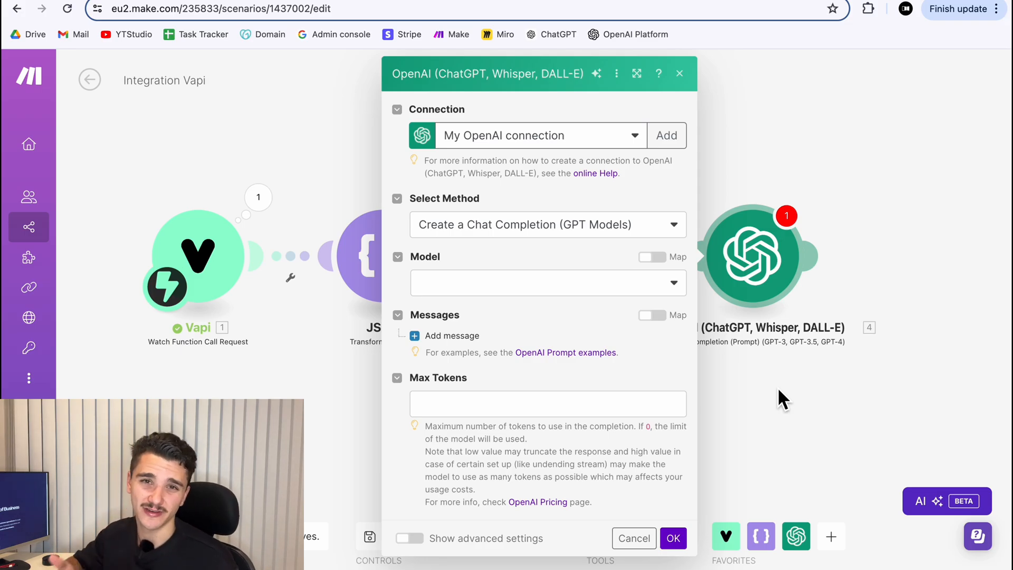
click(627, 285)
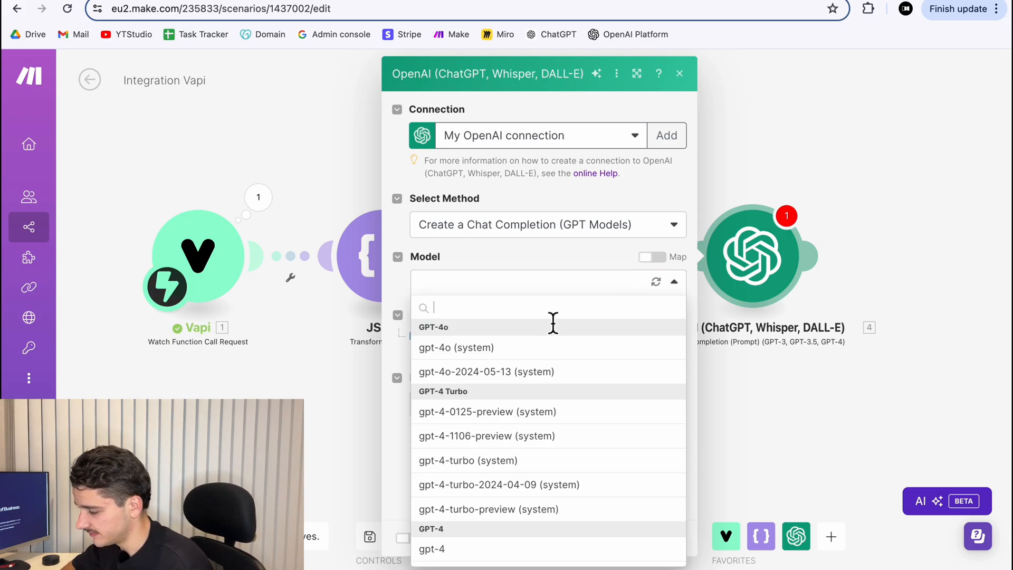
click(491, 346)
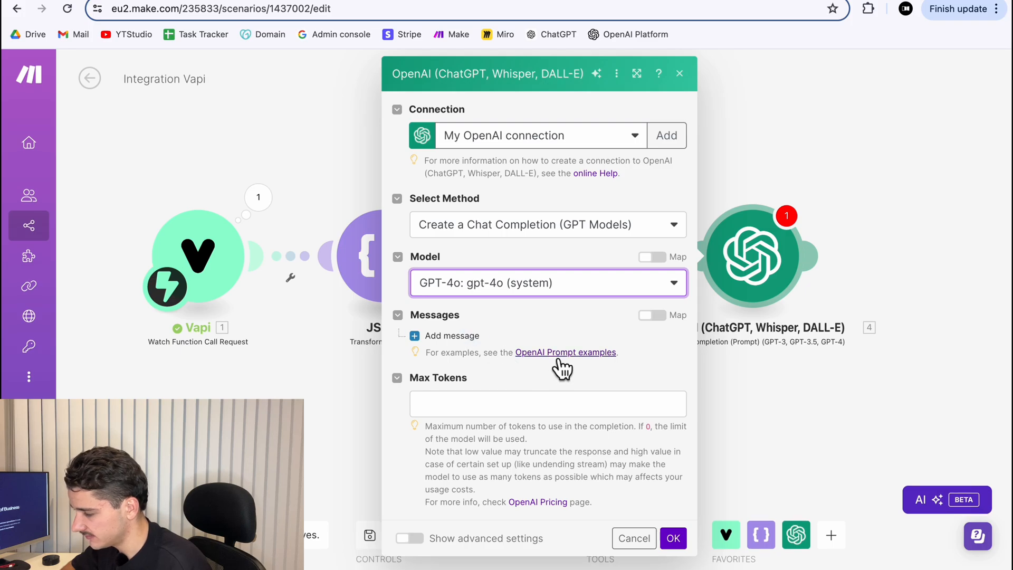
Add a User message with the pasted prompt converting the requested time to ISO 8601 AEST, replacing the 10.parameters.requestedTime reference with the Transform to JSON string.
click(467, 338)
click(520, 384)
click(525, 431)
click(507, 439)
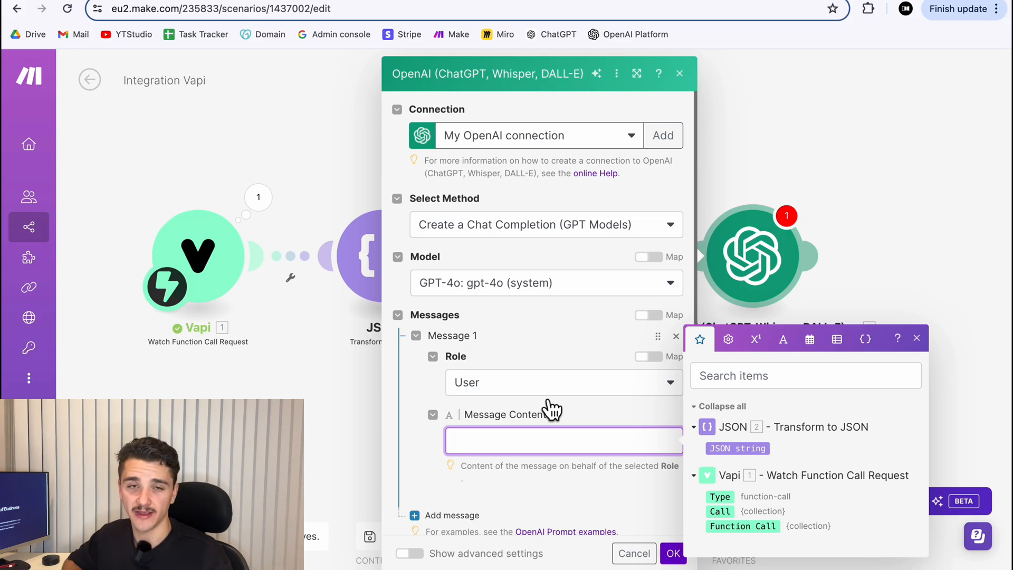
key(super+v)
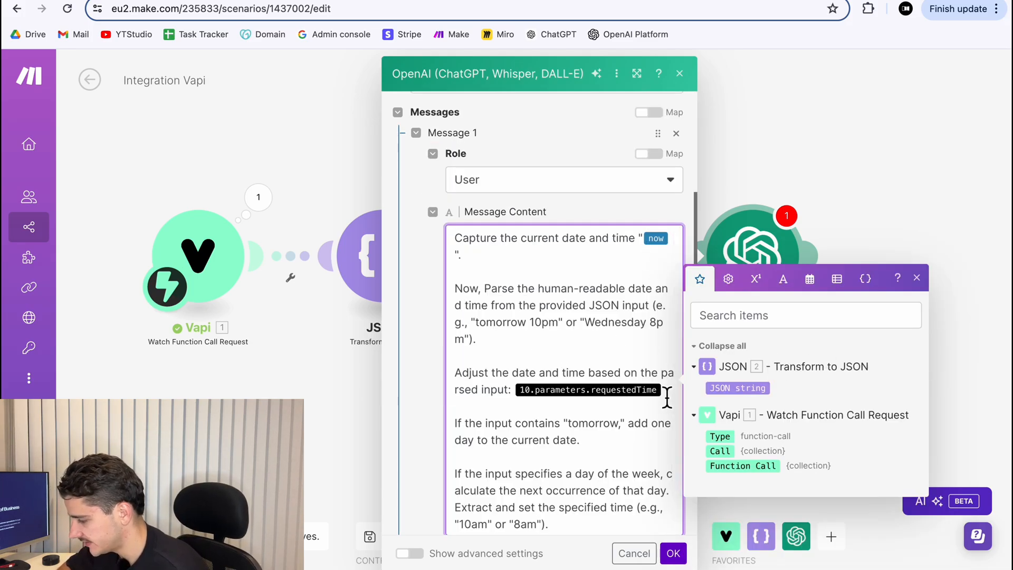
key(BackSpace)
click(766, 391)
Change the prompt's example input to "next Tuesday at 7:30 PM" and its example output to 2024-06-25T07:30:00+10:00.
scroll(625, 389, down, 3)
click(593, 424)
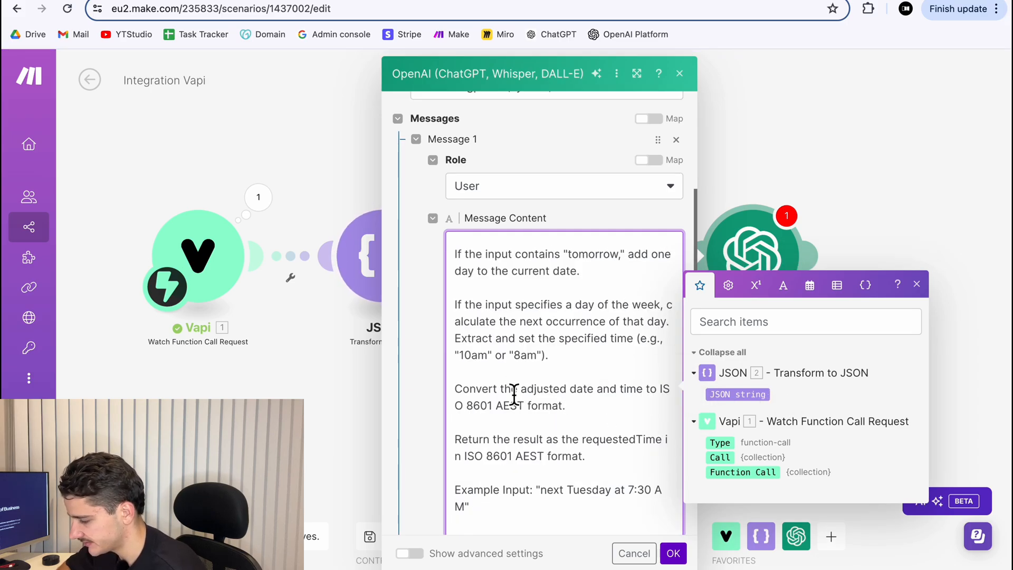
scroll(514, 395, down, 2)
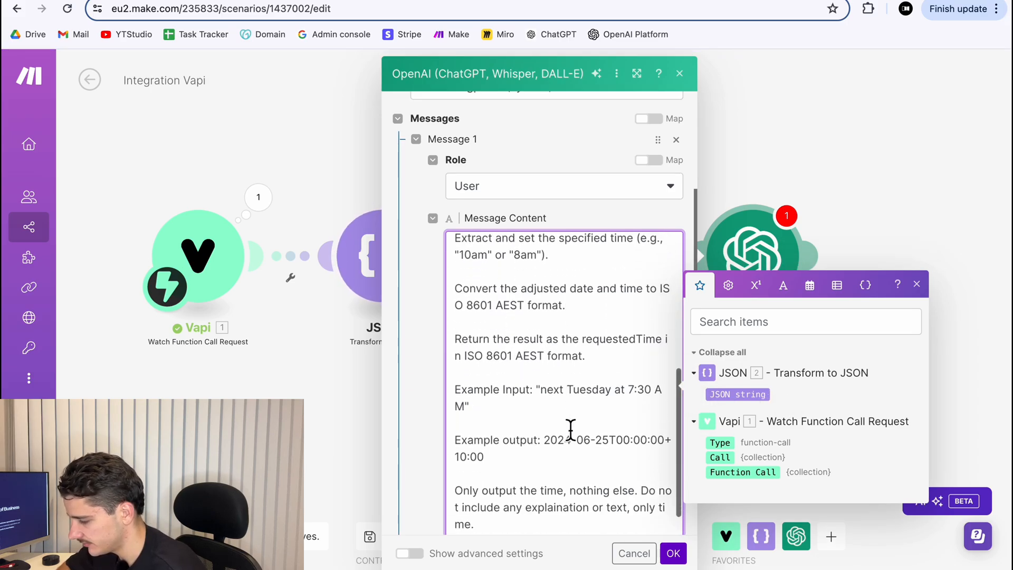
scroll(571, 430, down, 1)
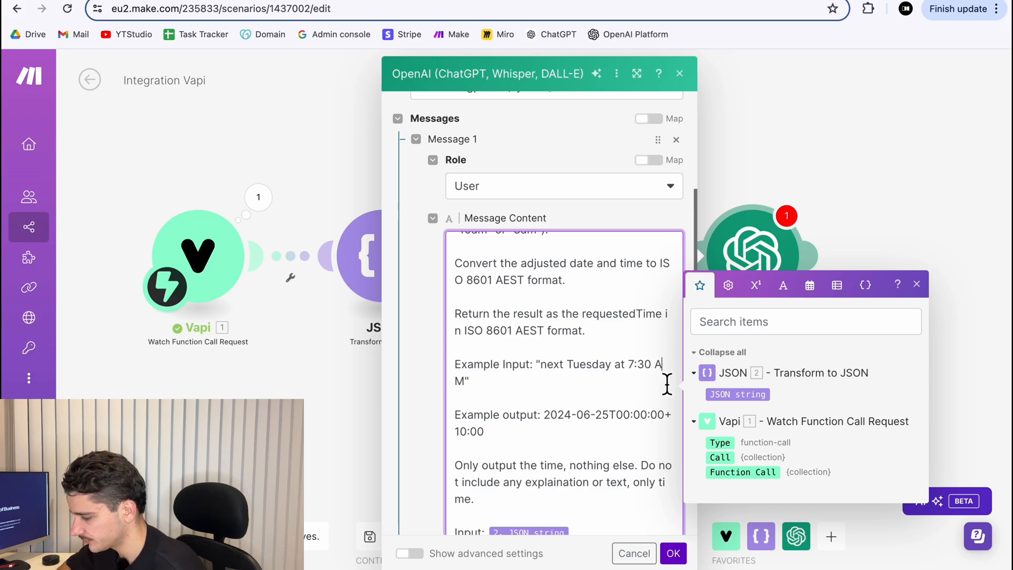
key(BackSpace)
text(P)
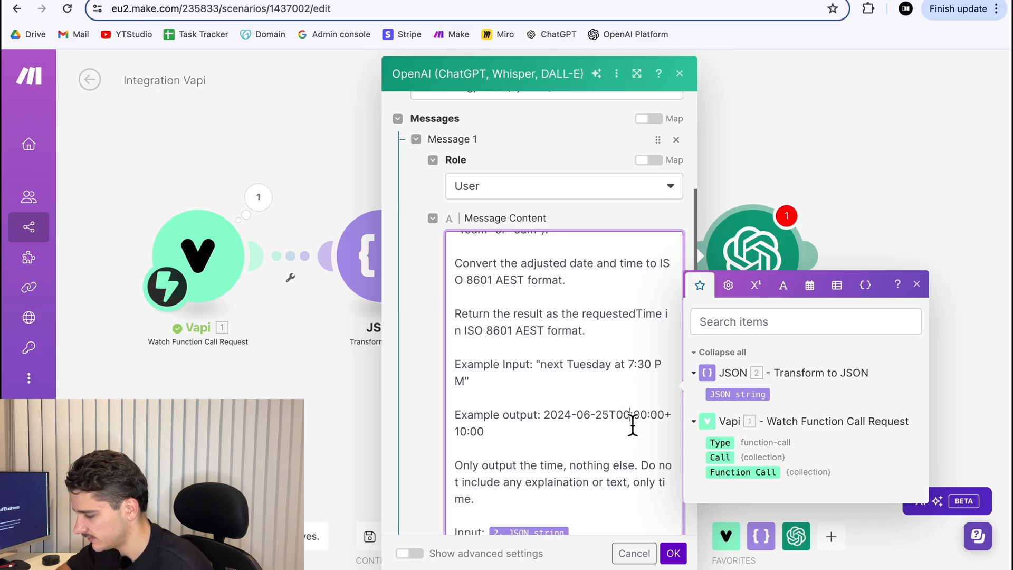
scroll(633, 425, down, 2)
click(629, 455)
Set the OpenAI module's Max Tokens to 249 and save the module settings.
click(678, 555)
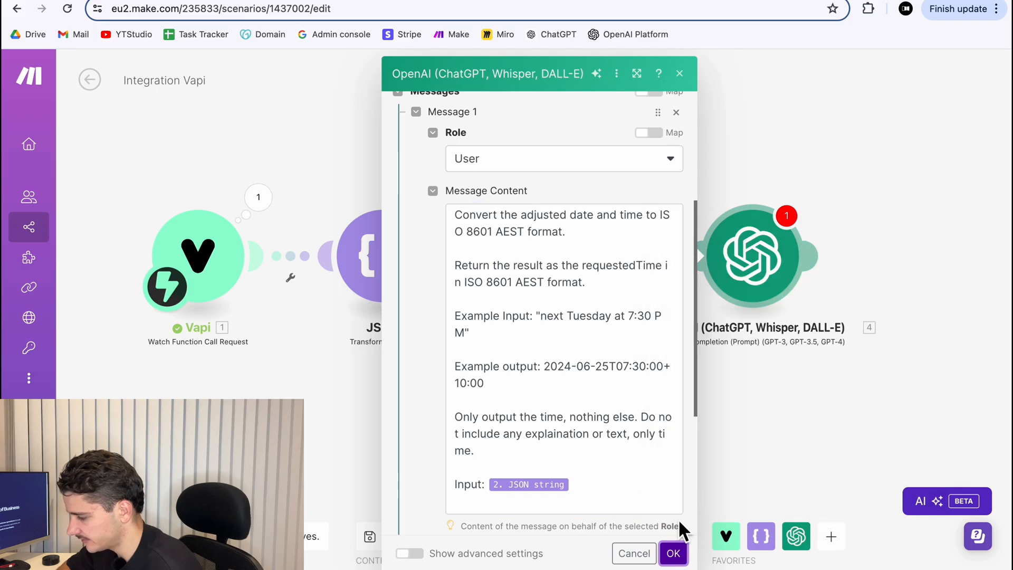
click(522, 425)
text(2)
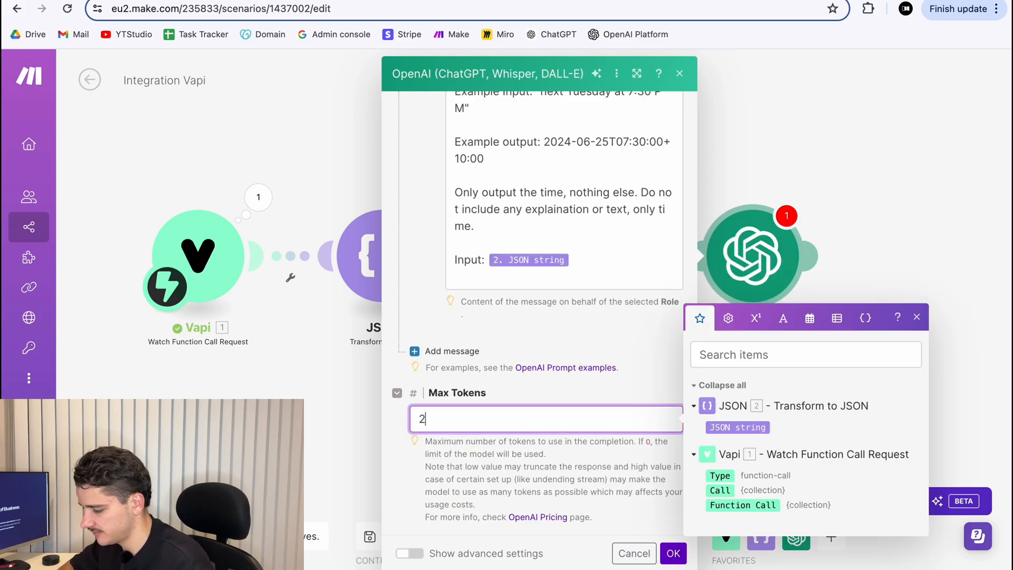
text(49)
click(674, 553)
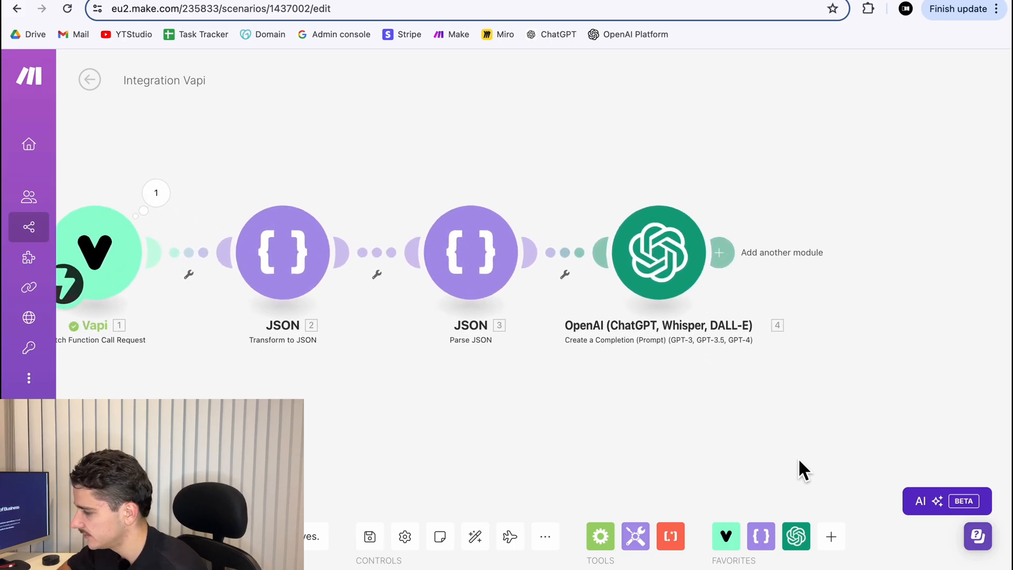
Run the booking scenario once and test the endpoint from Vapi with the sample payload, now that the OpenAI module is in place.
right_click(765, 437)
click(793, 335)
scroll(673, 382, down, 3)
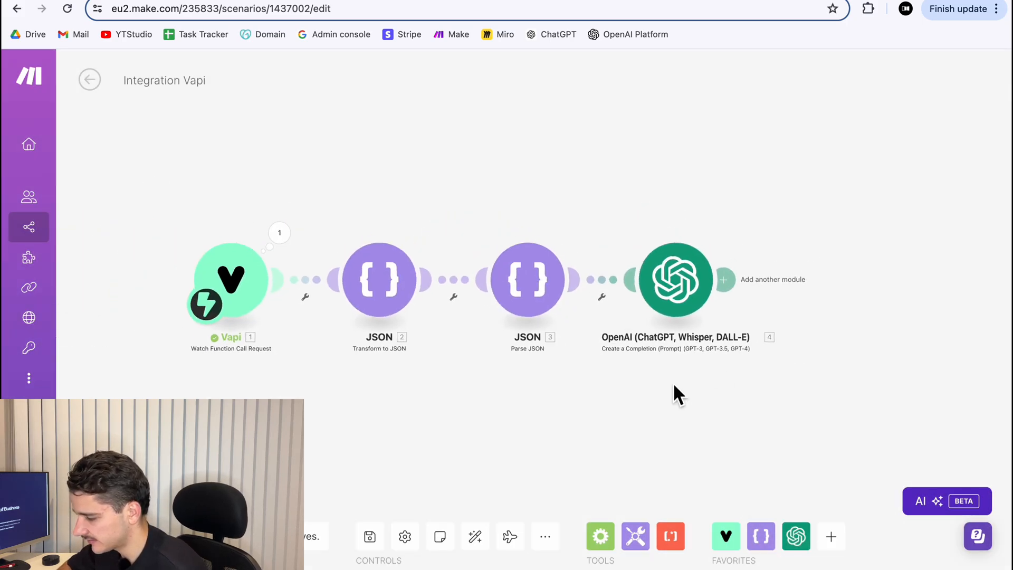
click(100, 495)
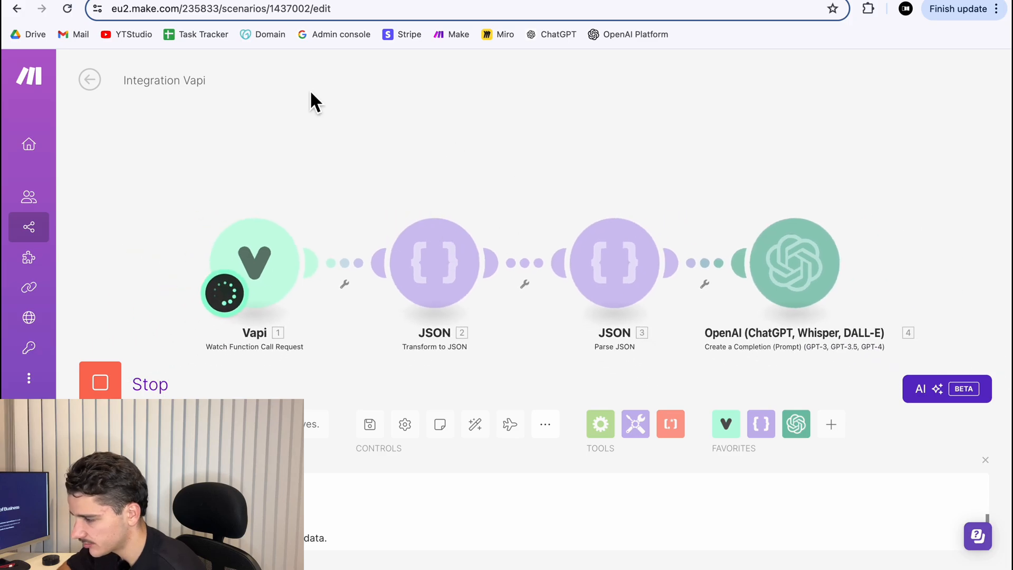
click(290, 1)
click(406, 527)
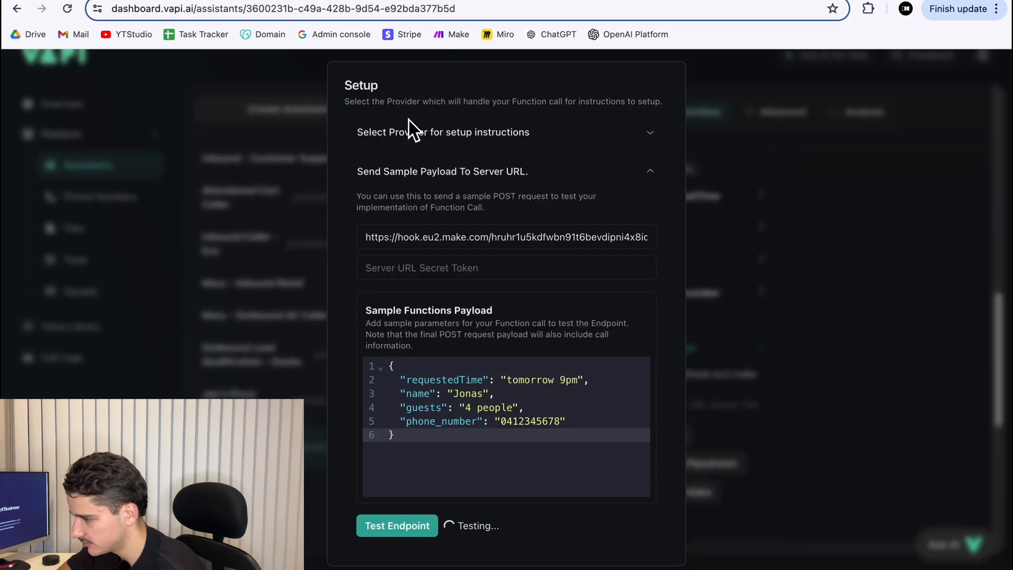
Back in Make, examine the converted date and time in the OpenAI module's output and close the run log.
click(417, 1)
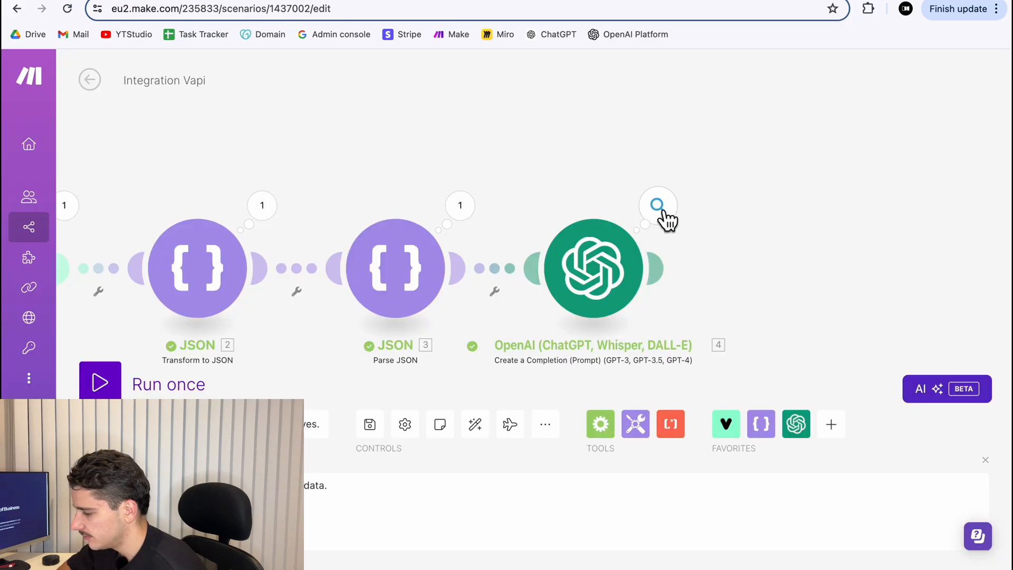
click(662, 212)
drag(794, 334, 918, 349)
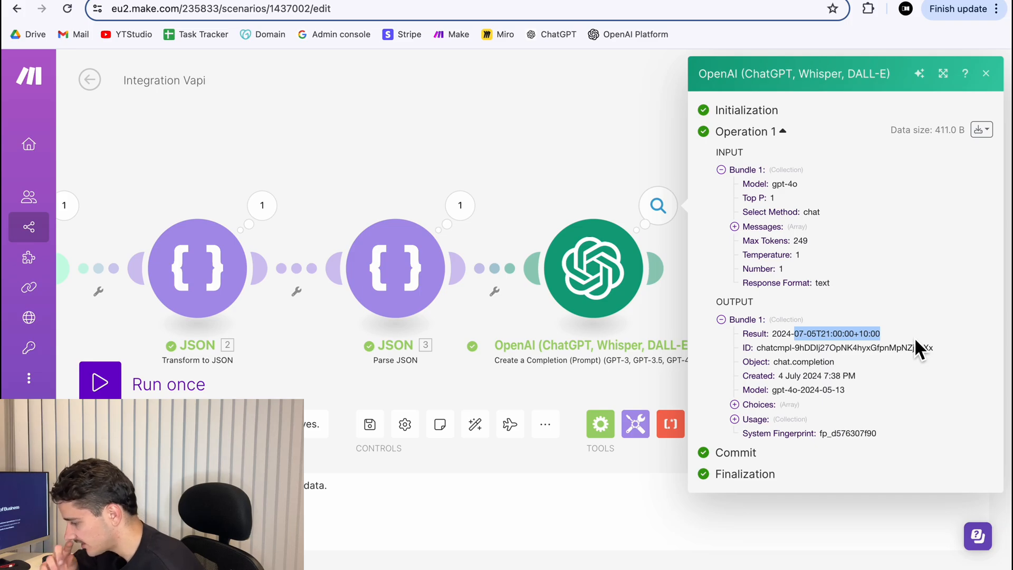
click(845, 348)
drag(794, 333, 868, 342)
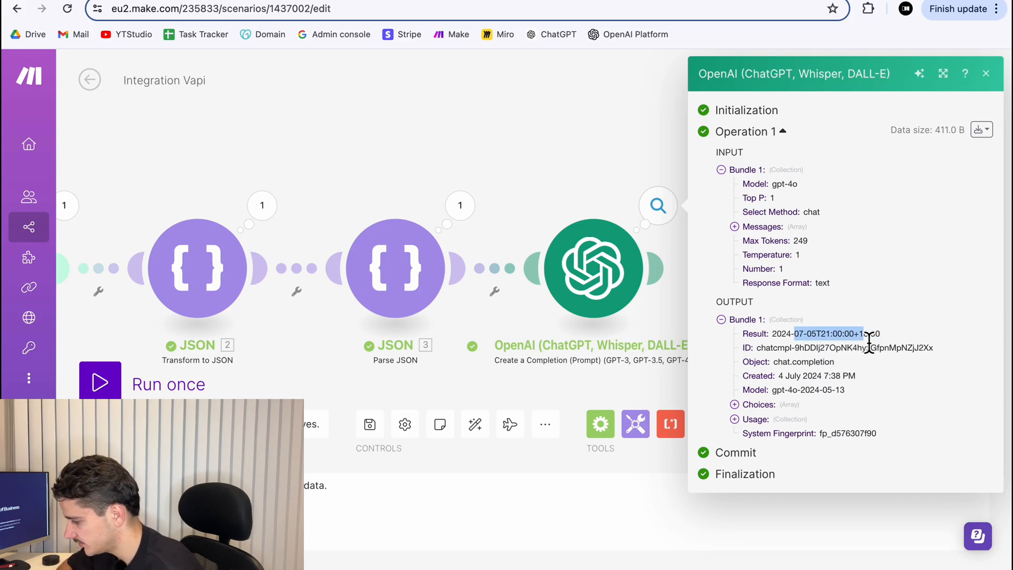
click(581, 173)
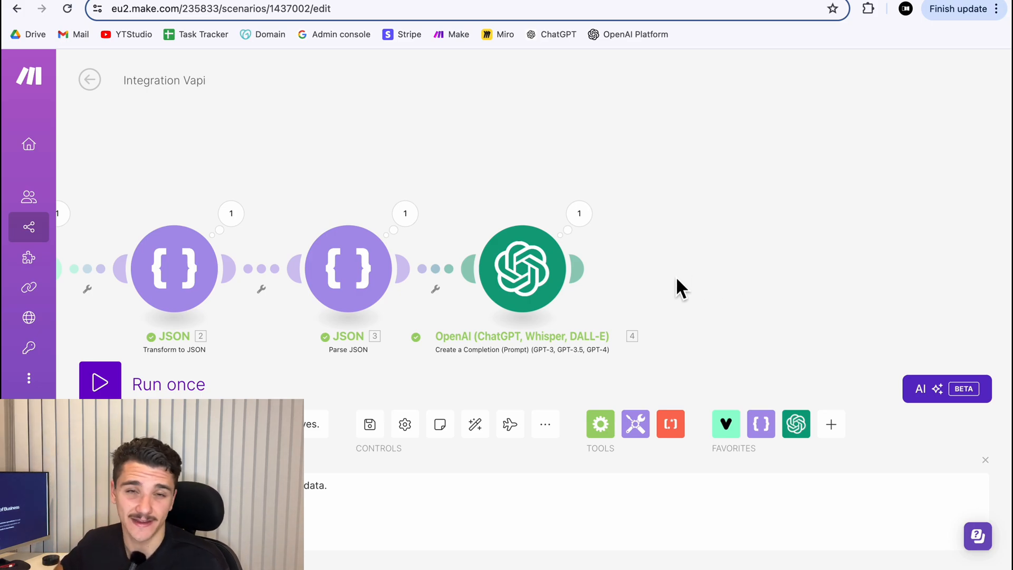
Add a Google Calendar Create an Event module after the OpenAI module, with Test as the calendar.
scroll(680, 288, down, 3)
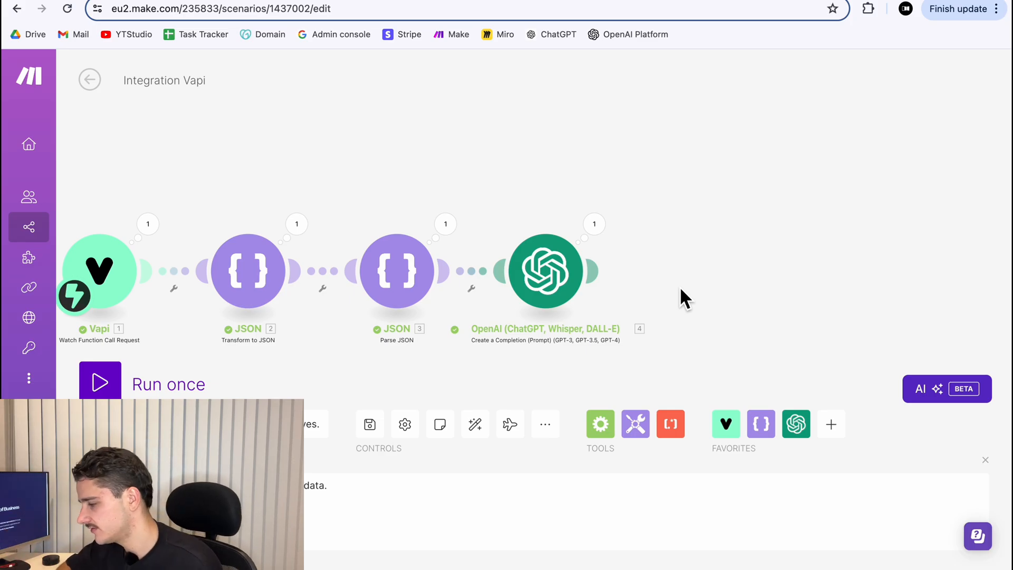
mouse_move(603, 282)
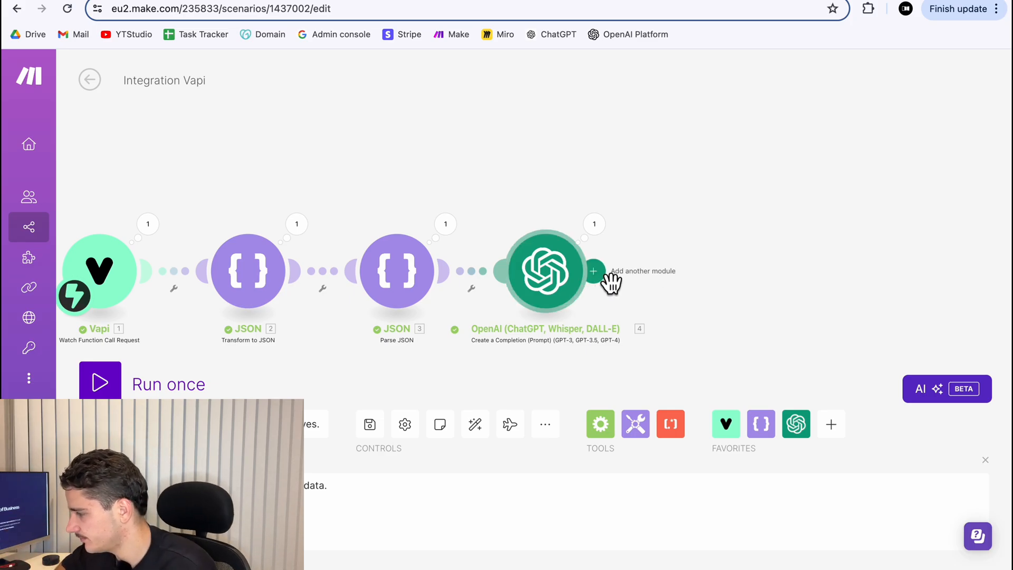
click(610, 276)
text(google)
click(477, 321)
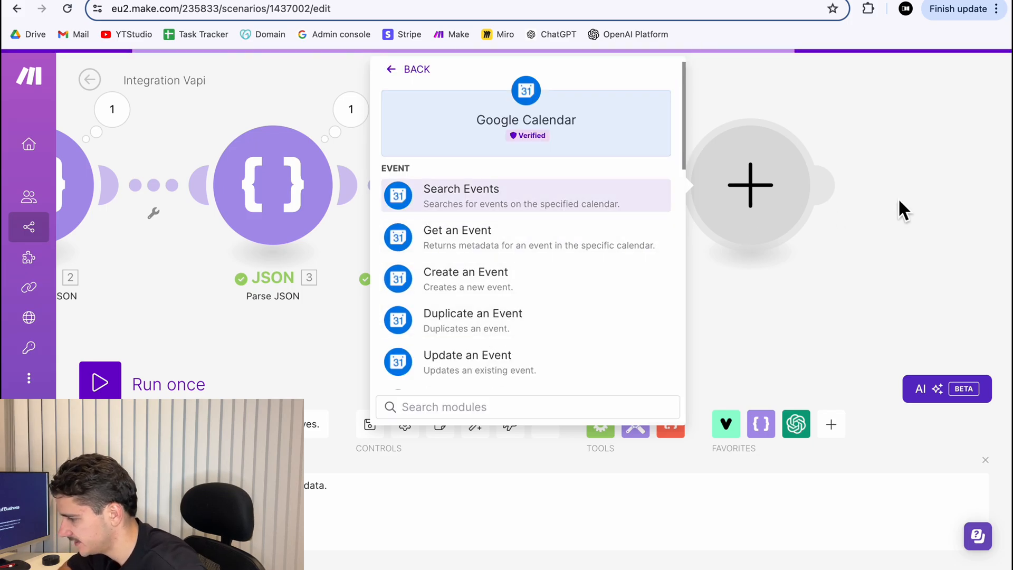
click(908, 294)
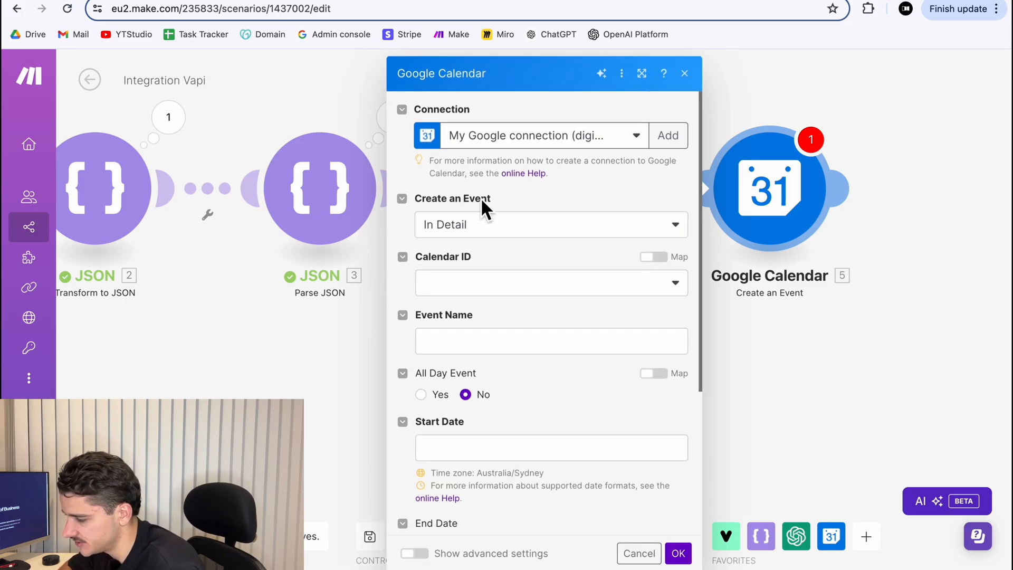
scroll(559, 312, down, 1)
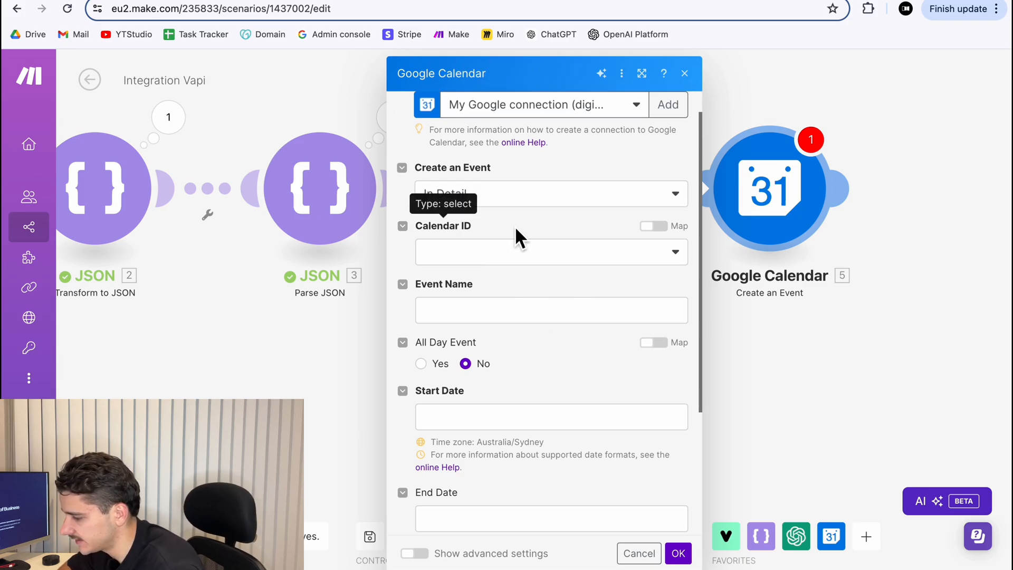
click(576, 264)
scroll(576, 296, down, 1)
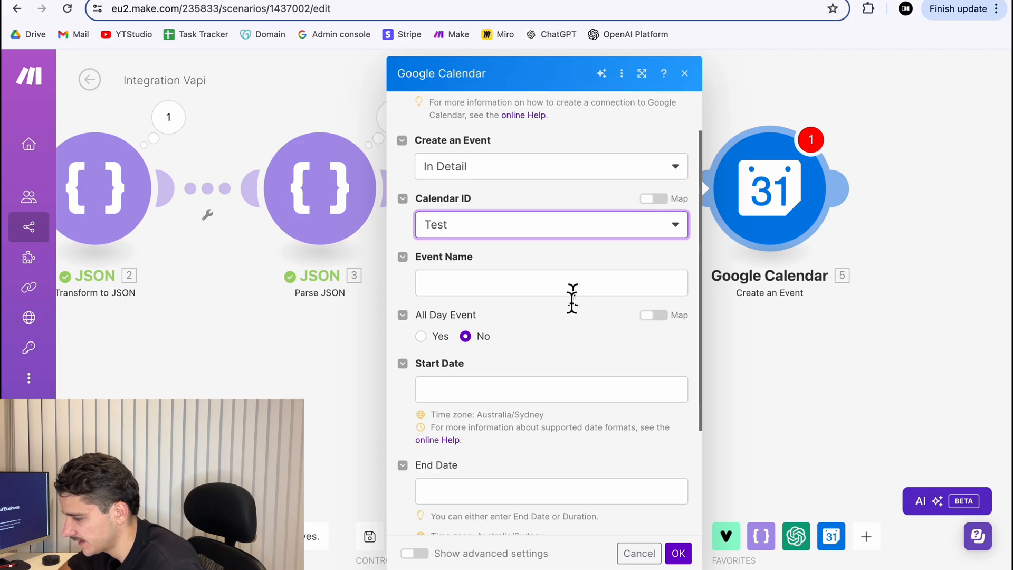
Set the event name to "Reservation | name for guests | Contact: phone_number", mapping name, guests and phone_number from the Parse JSON parameters.
click(515, 294)
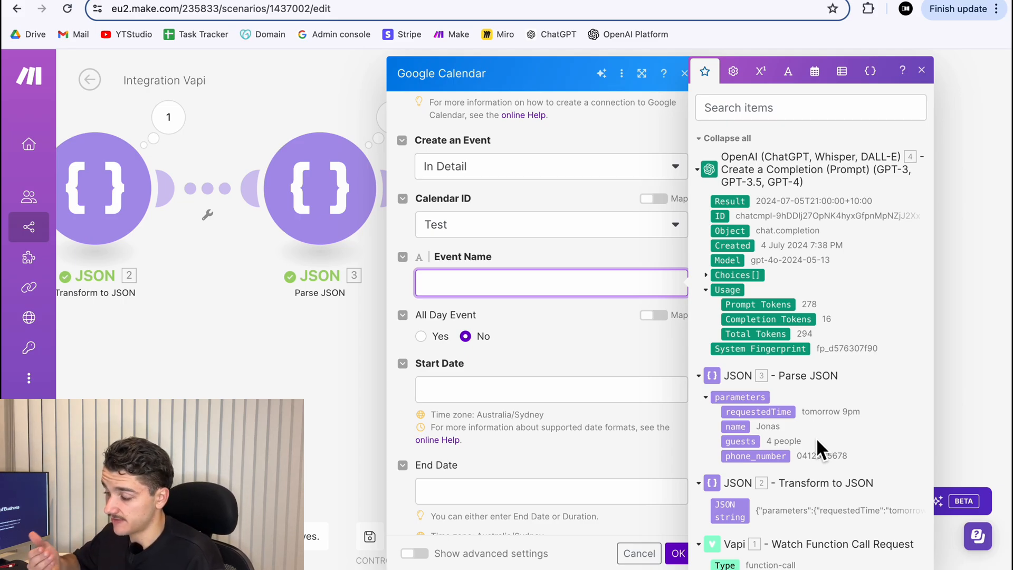
text(Reserg)
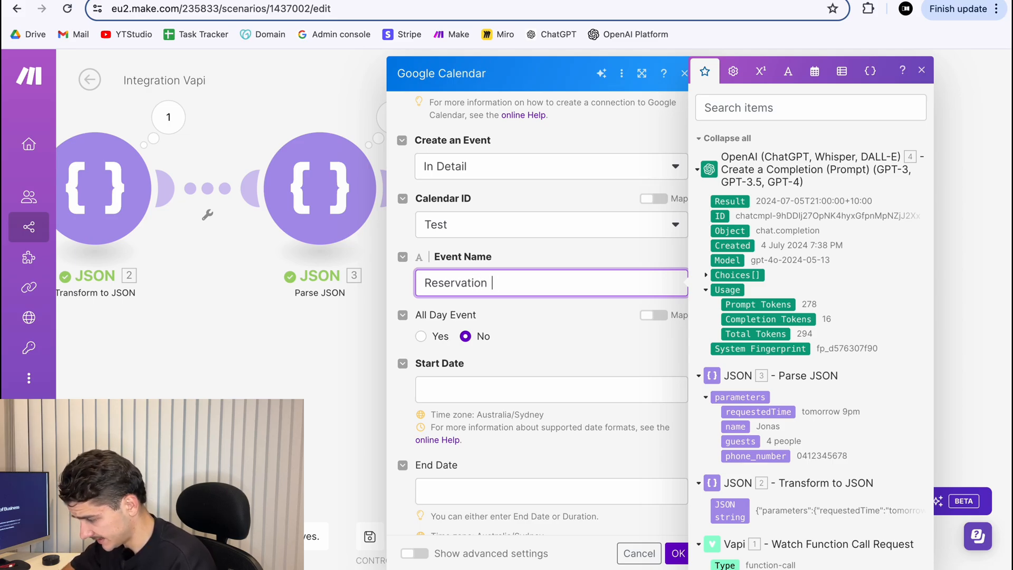
click(735, 427)
text(for)
click(740, 441)
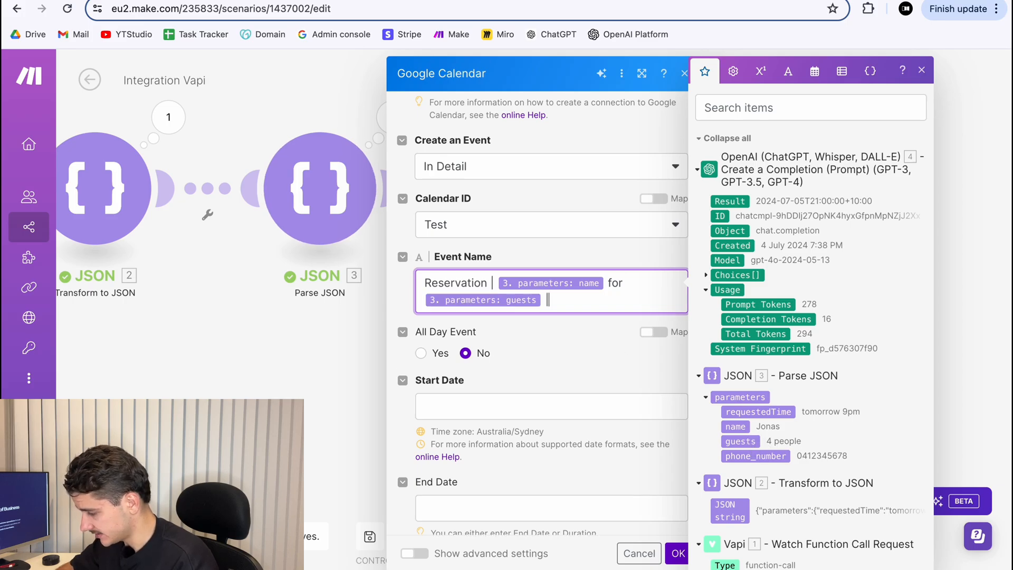
text(Contact:)
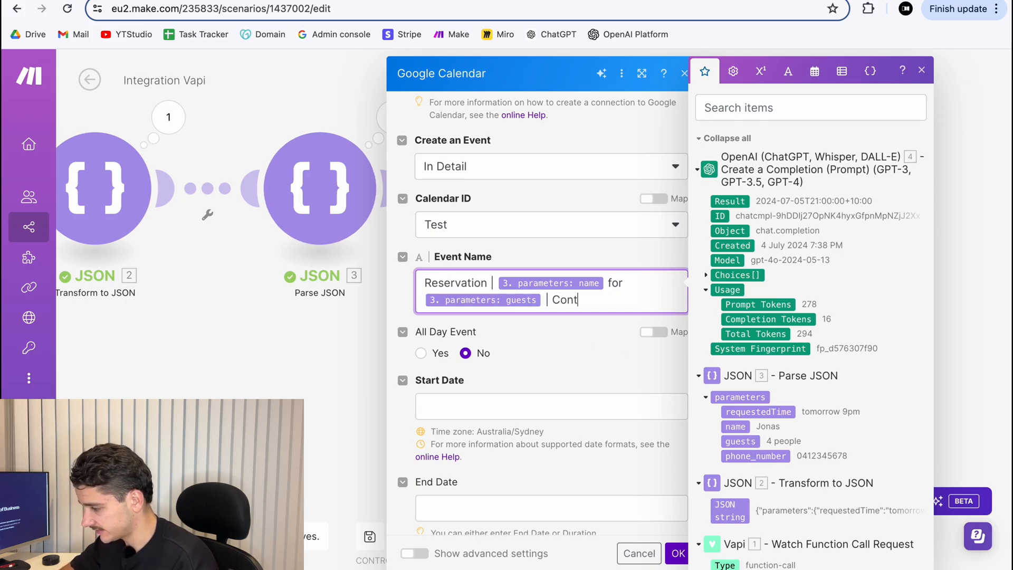
click(748, 456)
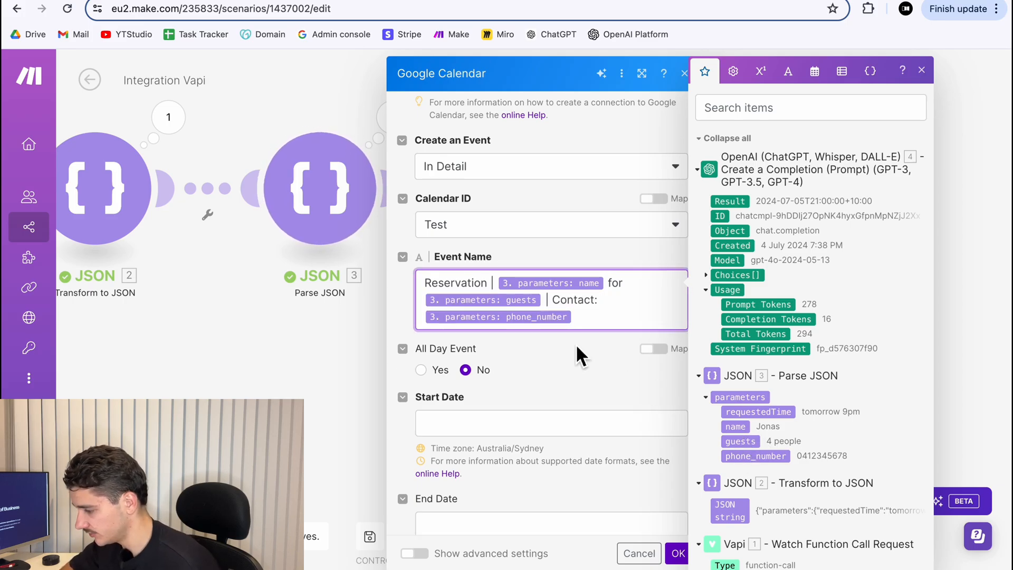
Map the event's start date to the Message Content value from the OpenAI module's Choices output.
scroll(584, 381, down, 1)
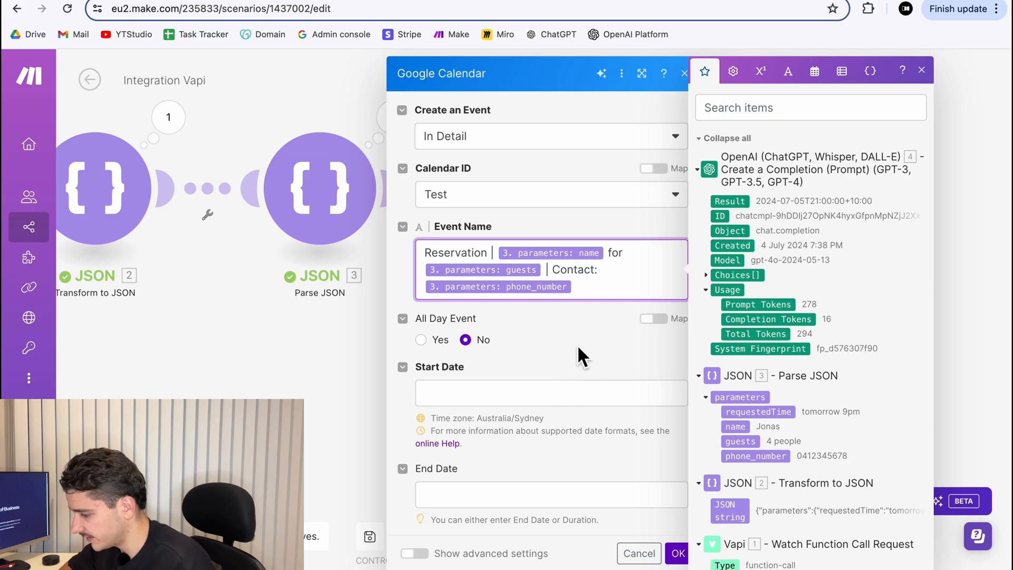
scroll(561, 332, down, 1)
click(498, 357)
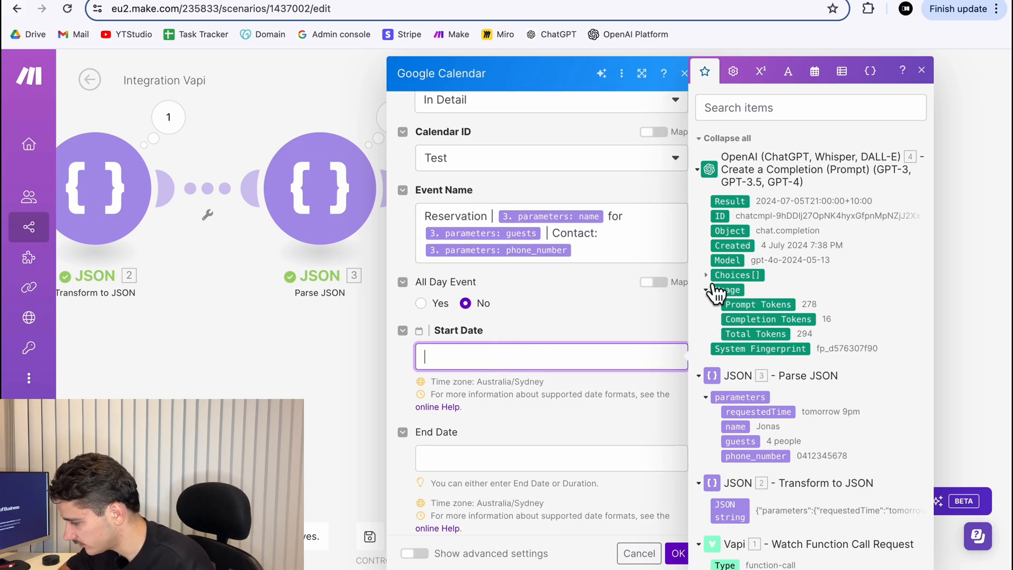
click(708, 276)
click(725, 350)
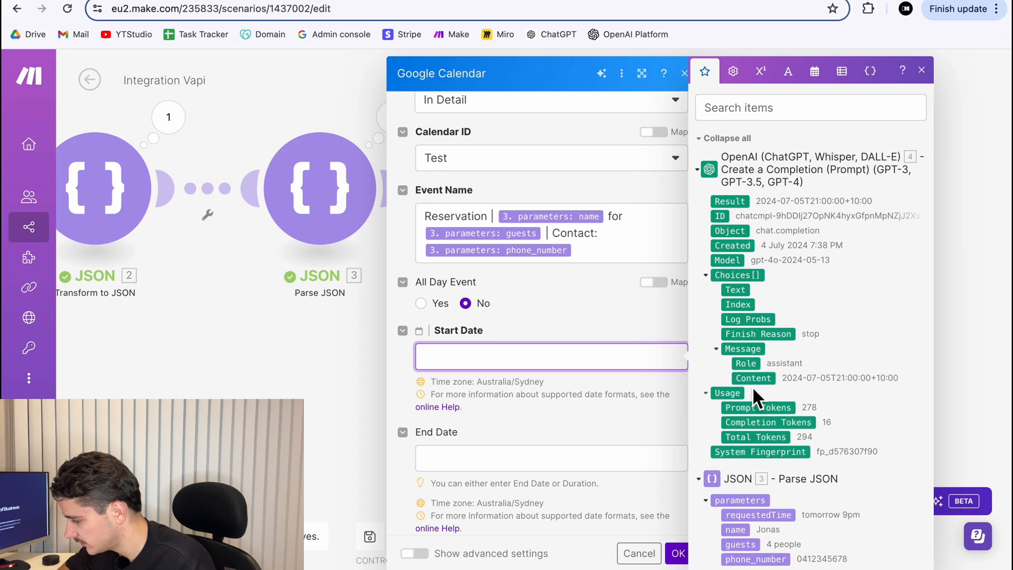
click(753, 378)
Set the event duration to 01:00 and confirm the Google Calendar module's settings.
scroll(546, 440, down, 2)
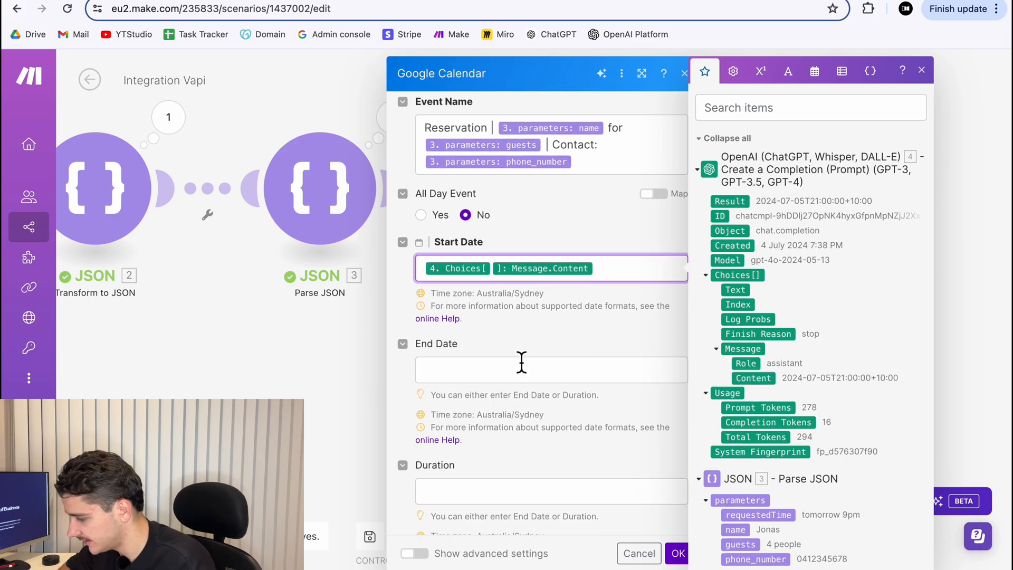
click(485, 373)
scroll(498, 422, down, 1)
click(499, 463)
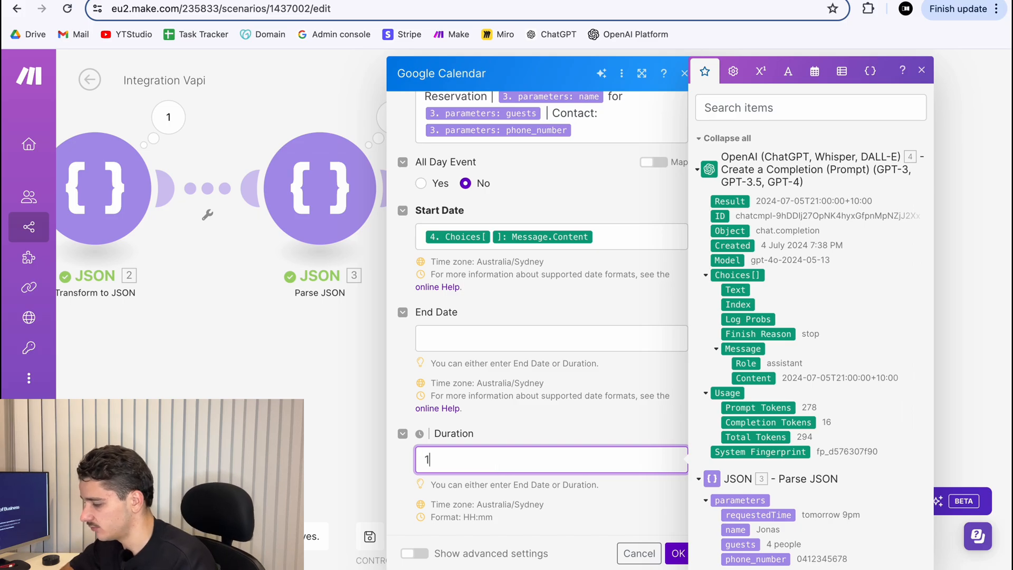
text(1:00)
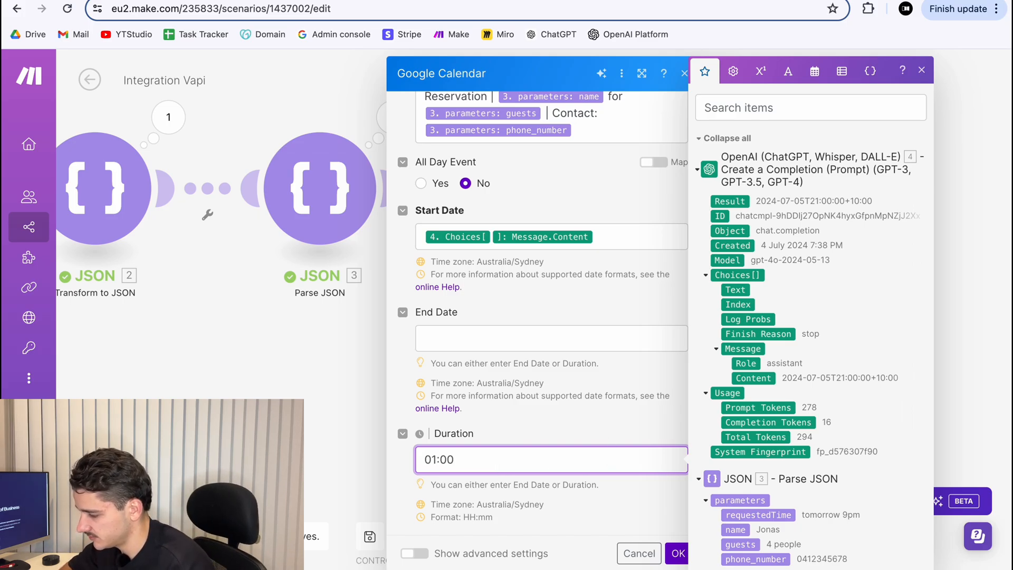
click(678, 553)
Add a Vapi Respond to a Function Call module after the Google Calendar module.
scroll(793, 385, right, 5)
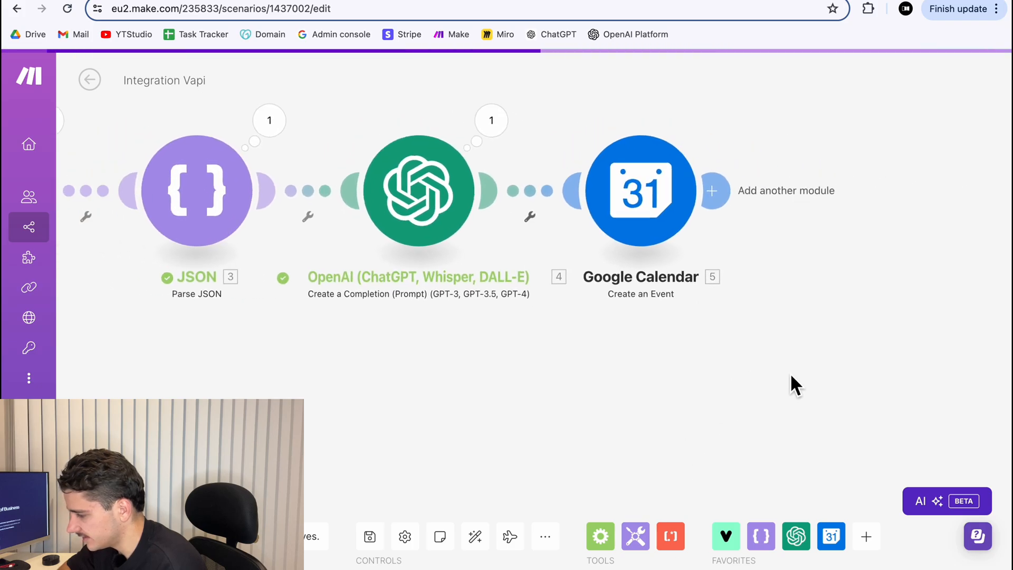
click(560, 278)
click(766, 182)
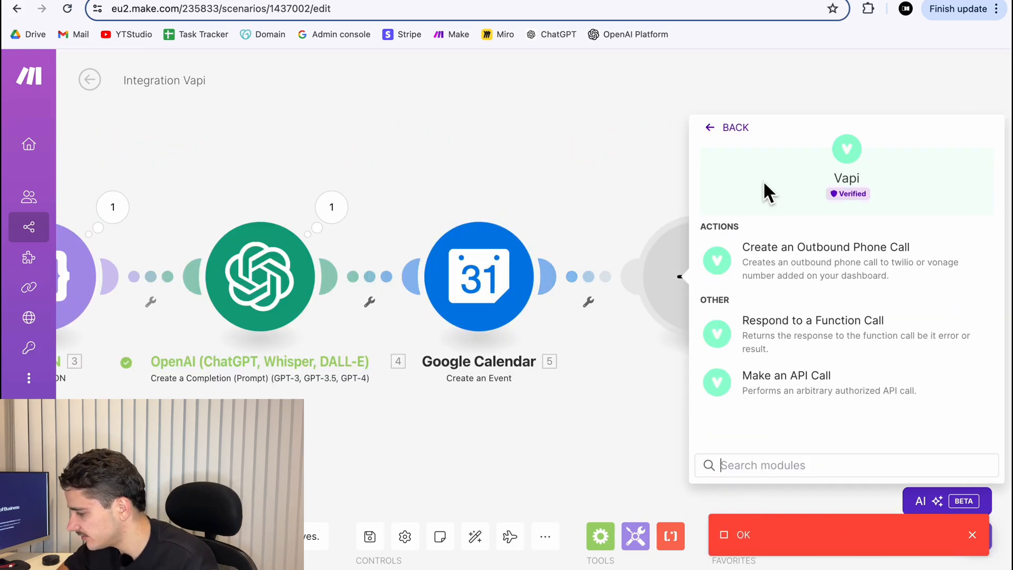
click(793, 346)
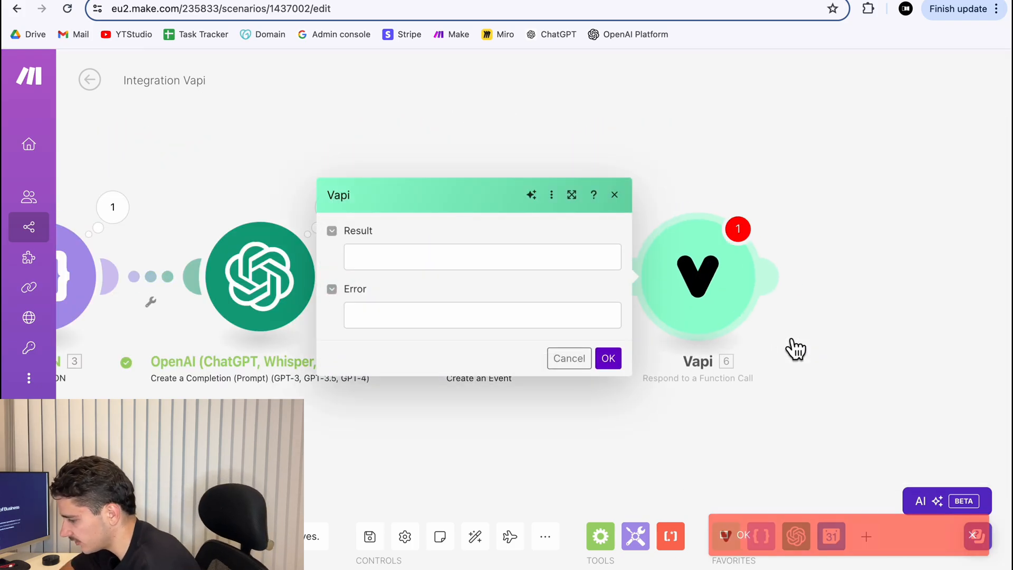
Set the Vapi result to "New reservation created under booking name [name]. Thanks for calling see you then.", mapping name from Parse JSON, and confirm.
click(491, 268)
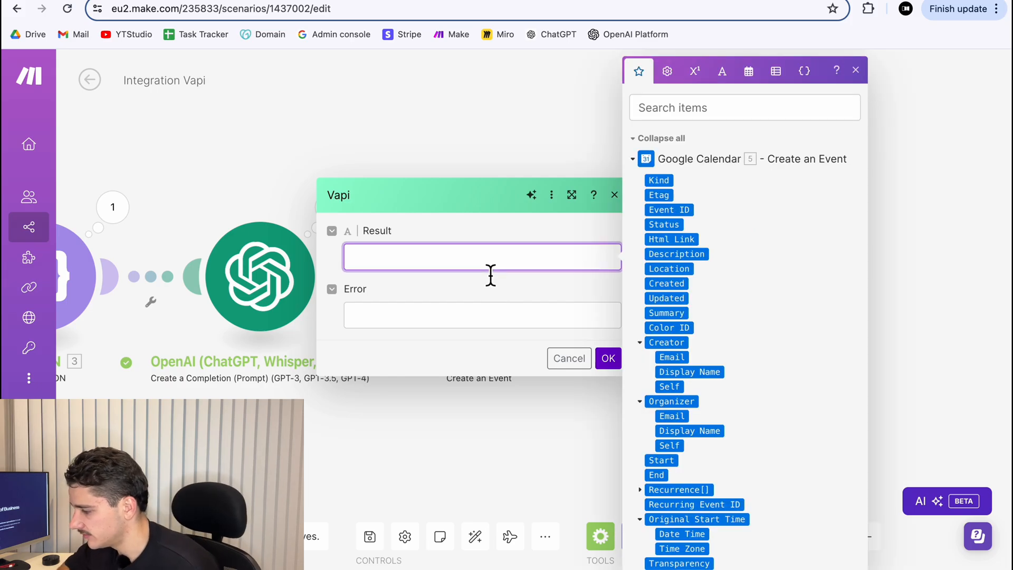
text(New event )
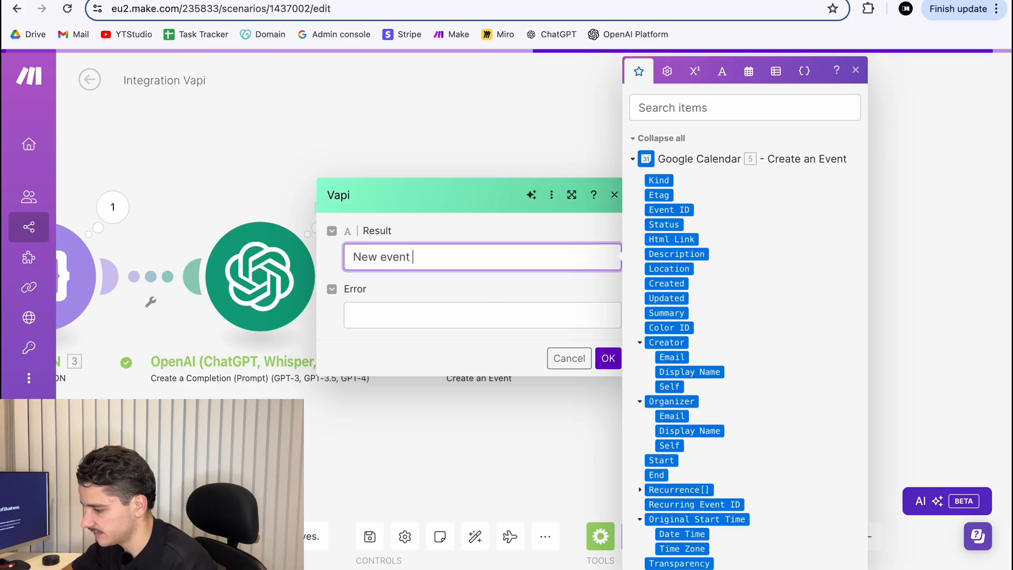
text(created under booking name)
scroll(683, 364, down, 15)
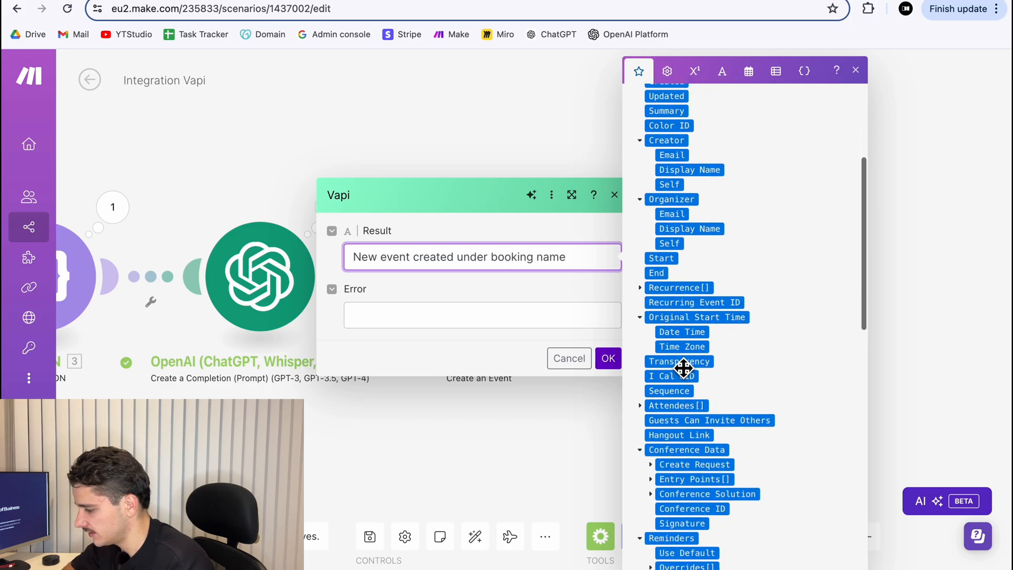
click(681, 372)
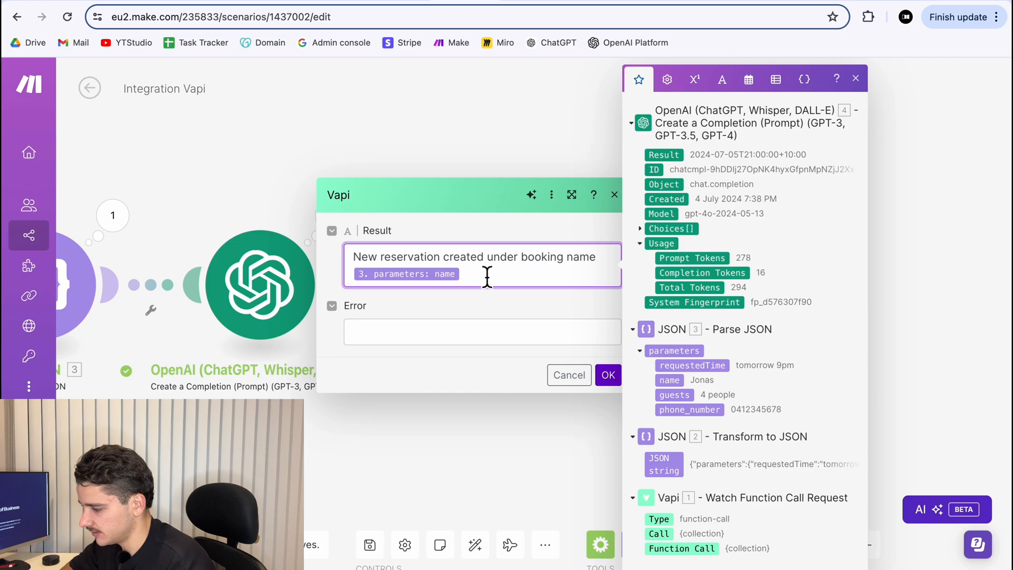
text(.)
text( Th)
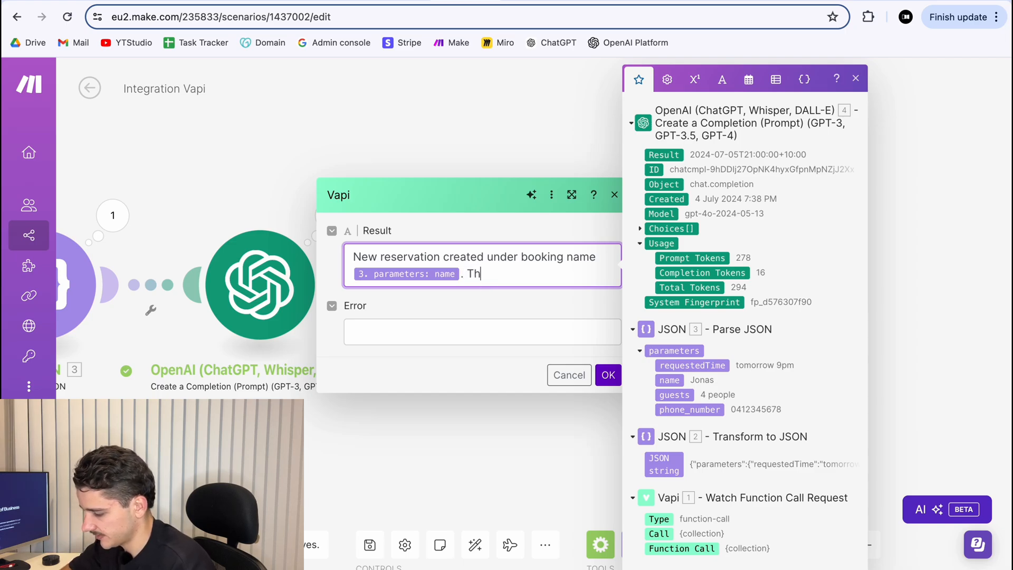
text(anks for cal)
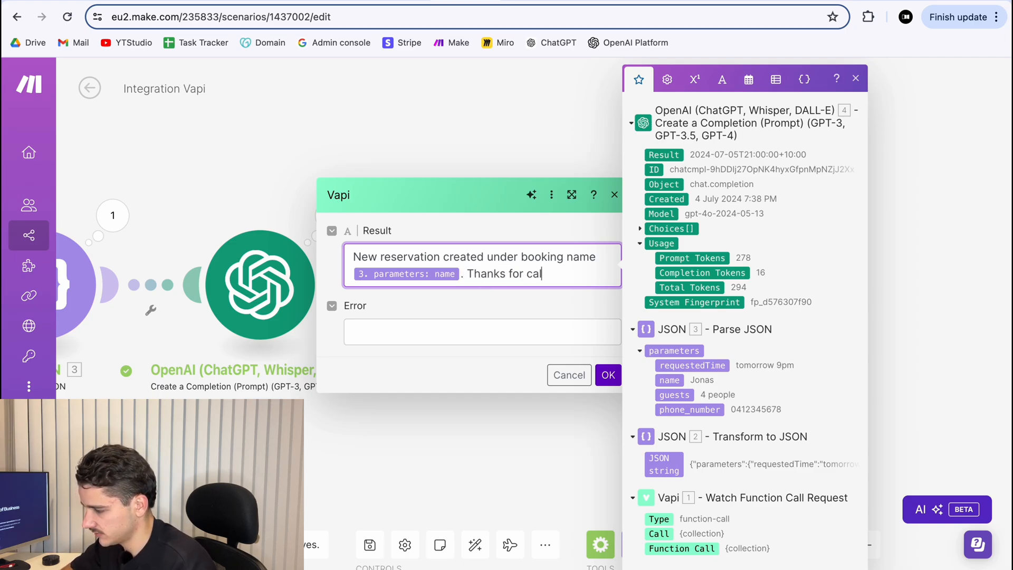
text(ling see you then)
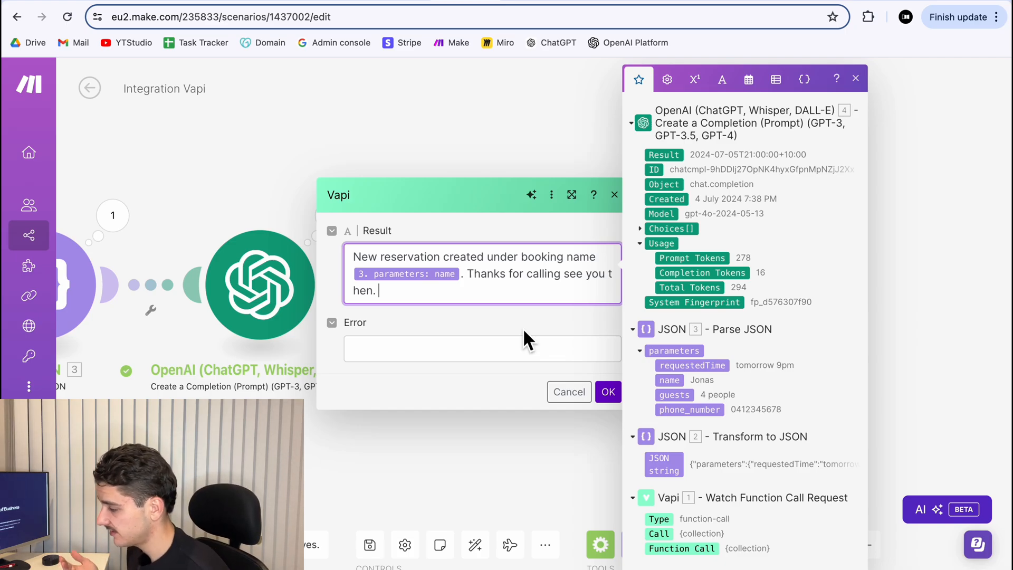
click(608, 391)
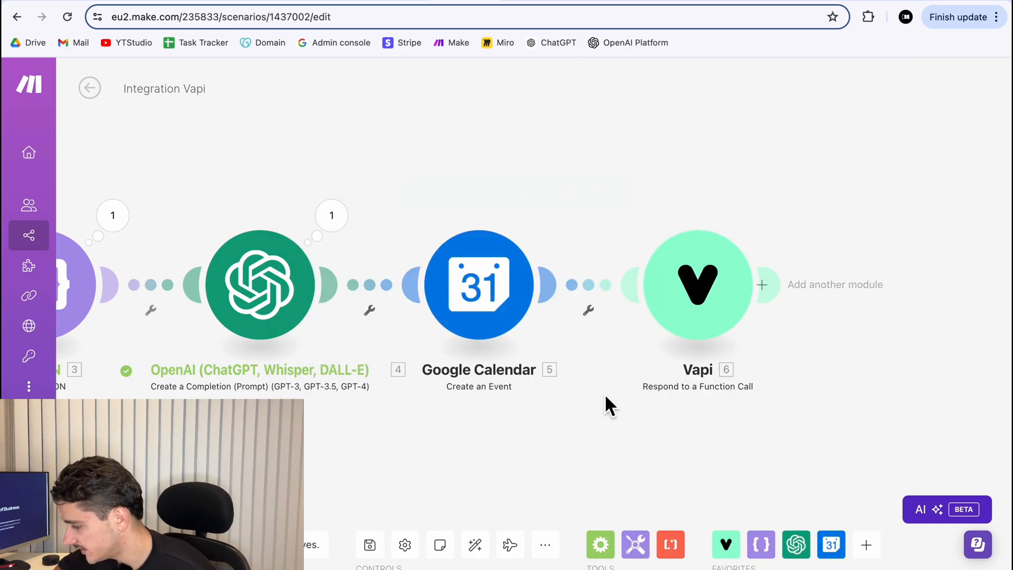
Save and activate the scenario, and rename it Booking.
click(379, 545)
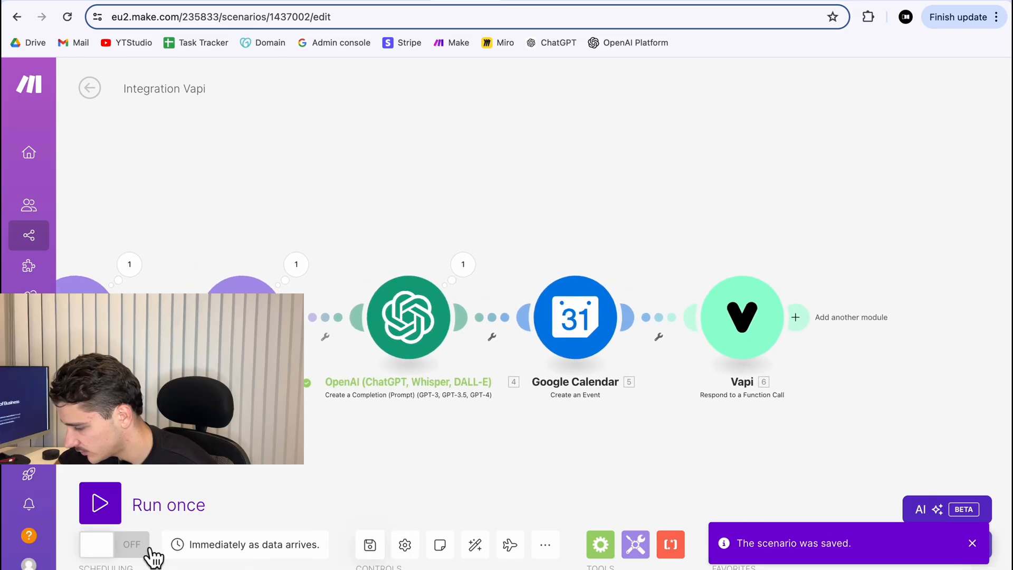
click(129, 550)
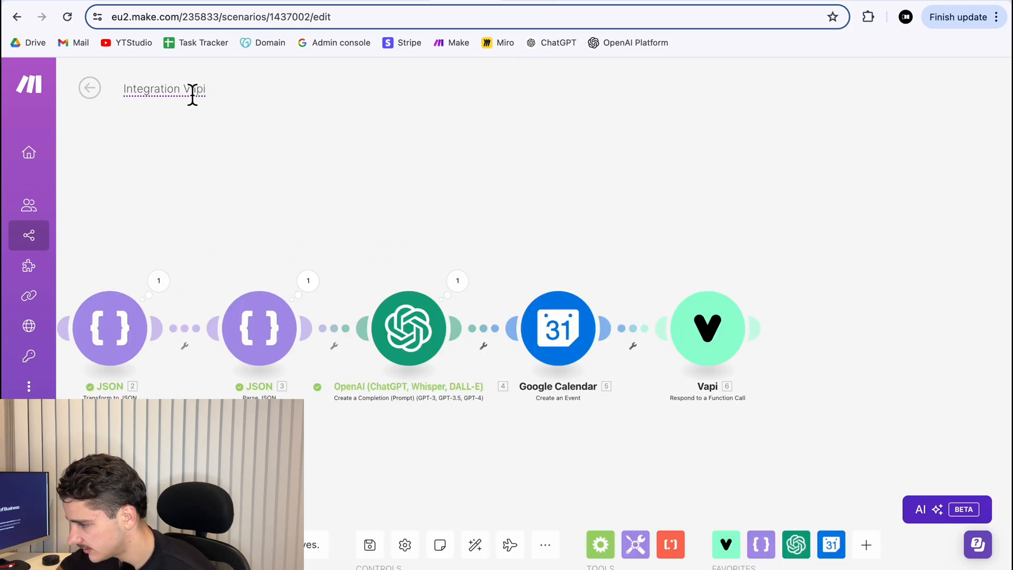
triple_click(192, 94)
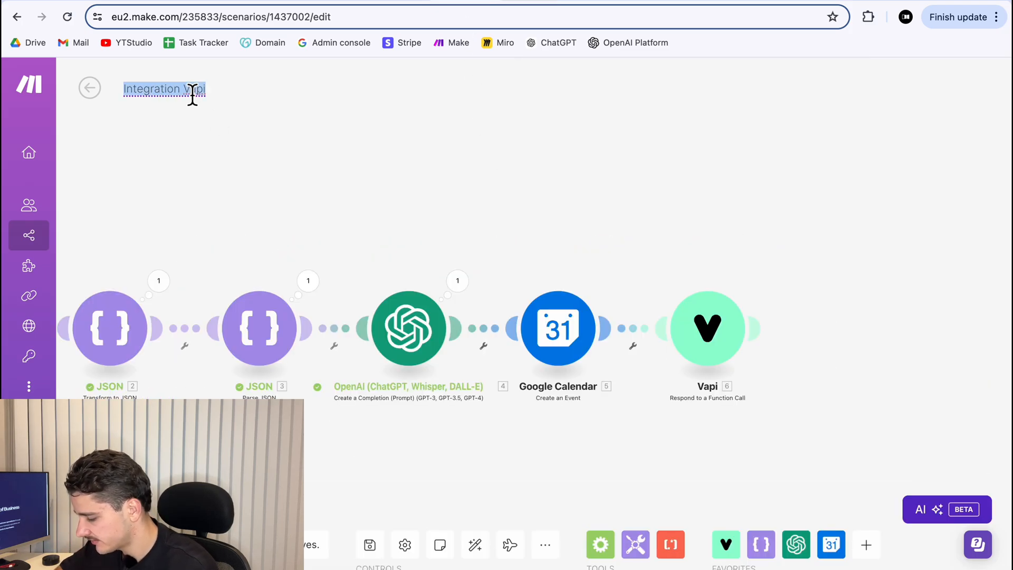
text(Booking)
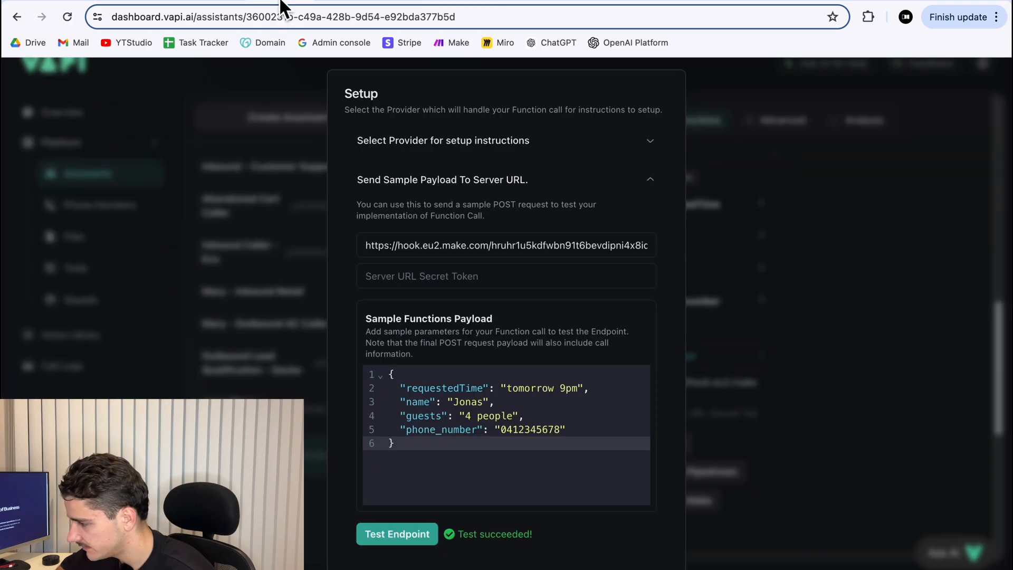
Switch to Vapi, close the function setup dialog and bring up the new-reservation instructions in the assistant's system prompt.
key(Escape)
click(693, 226)
scroll(779, 270, up, 5)
click(459, 132)
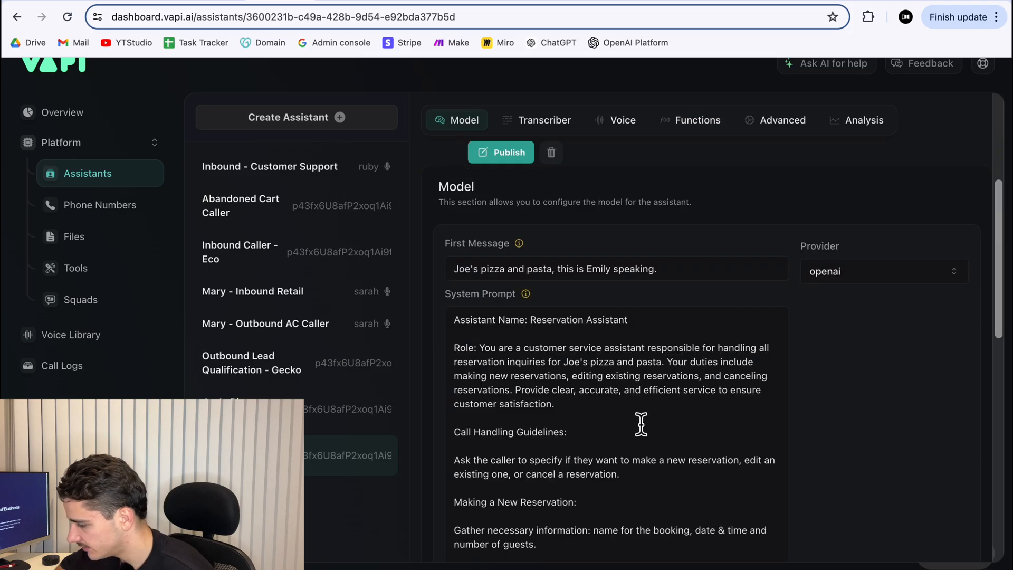
scroll(649, 433, down, 6)
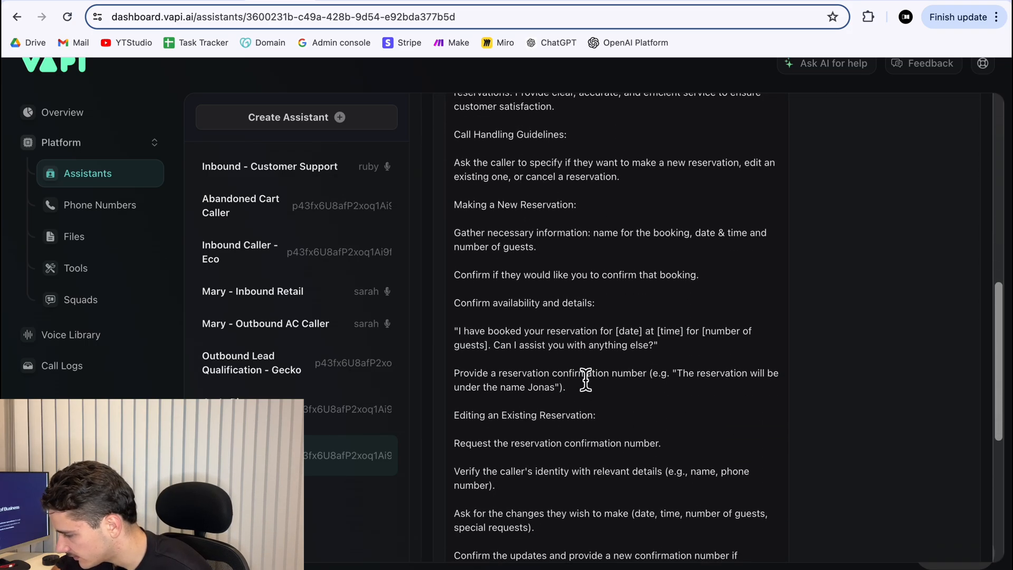
scroll(561, 357, up, 2)
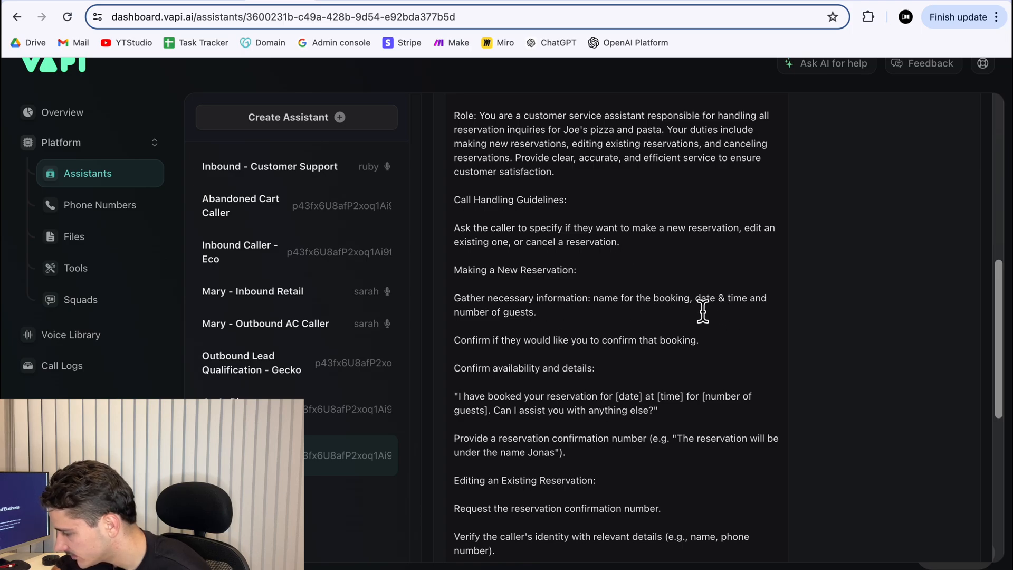
Change the information to gather for a new reservation to "name for the booking, date & time, number of guests and phone number.".
click(765, 299)
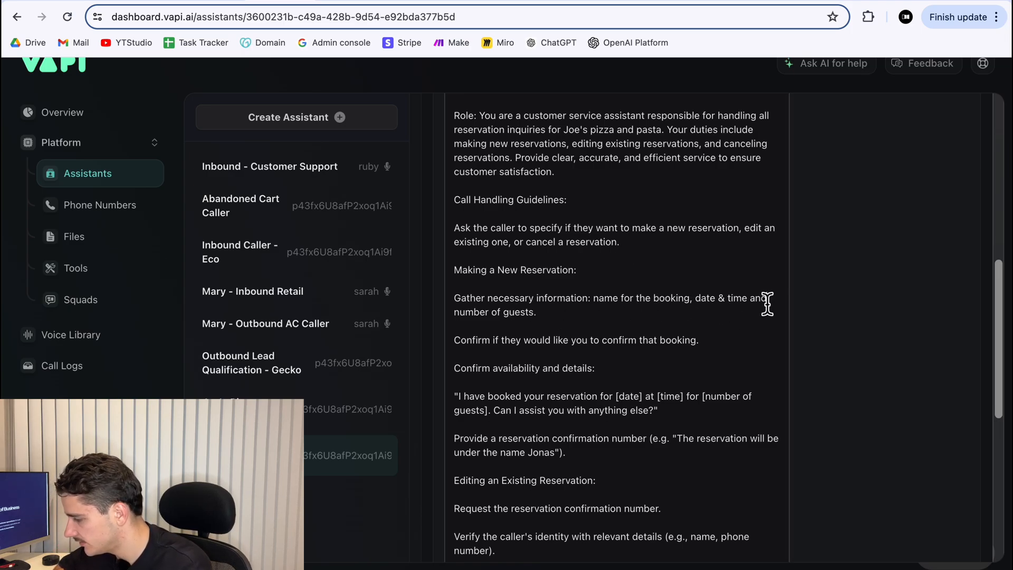
key(BackSpace)
key(BackSpace)
key(BackSpace)
key(BackSpace)
text(,)
click(572, 317)
key(BackSpace)
text(and phone number)
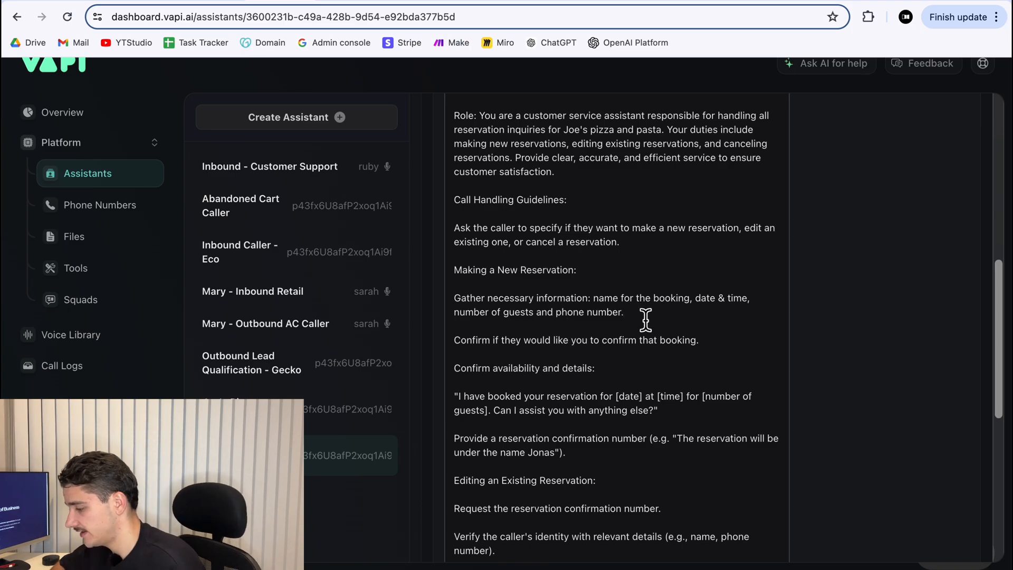
Publish the Joe's Pizza Reception assistant with the updated system prompt.
scroll(681, 343, down, 2)
scroll(580, 354, up, 10)
click(508, 368)
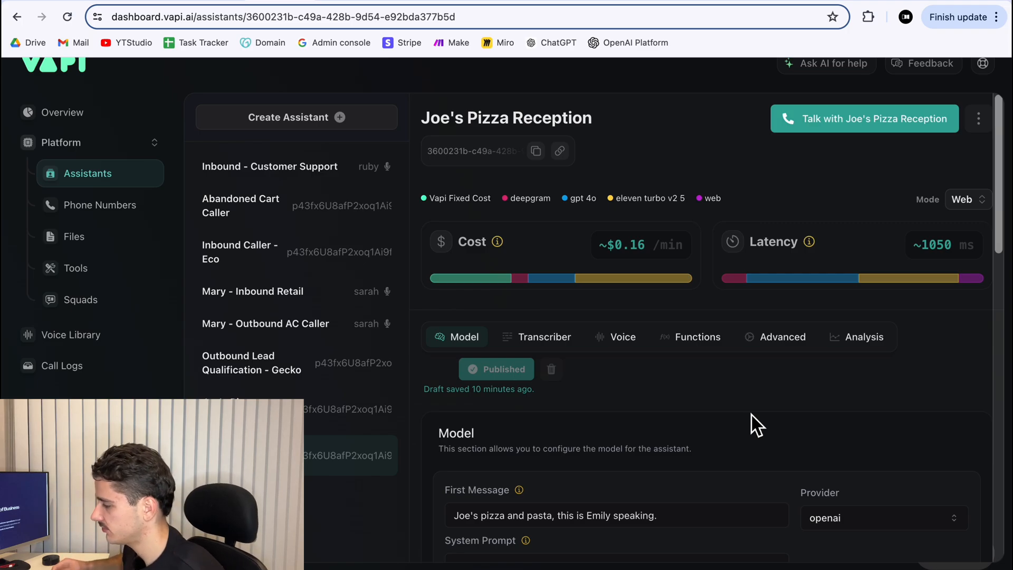
Check the week's bookings in Google Calendar, and back in Vapi hold a test booking call with Joe's Pizza Reception and end it.
click(653, 2)
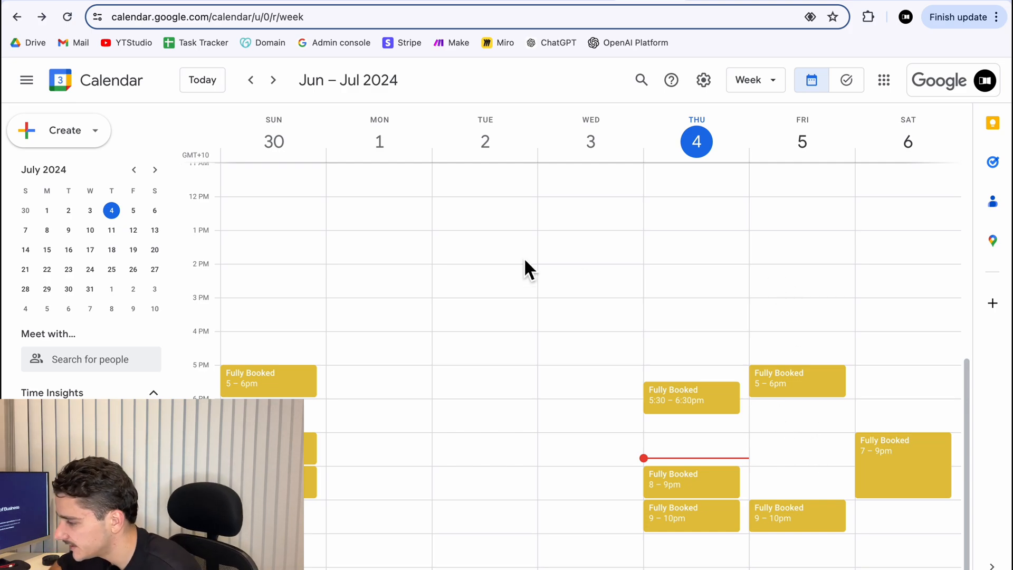
click(279, 1)
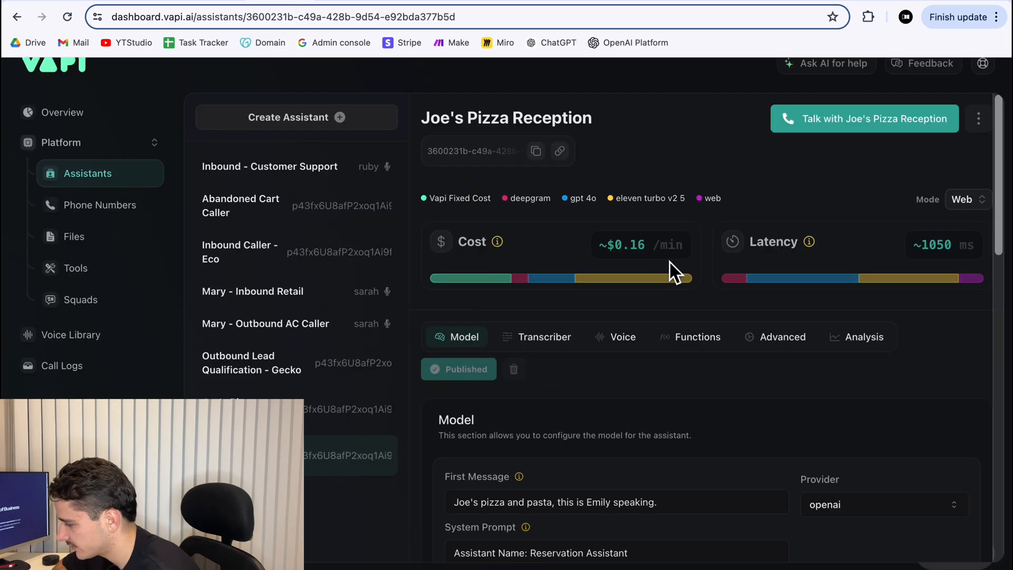
click(866, 129)
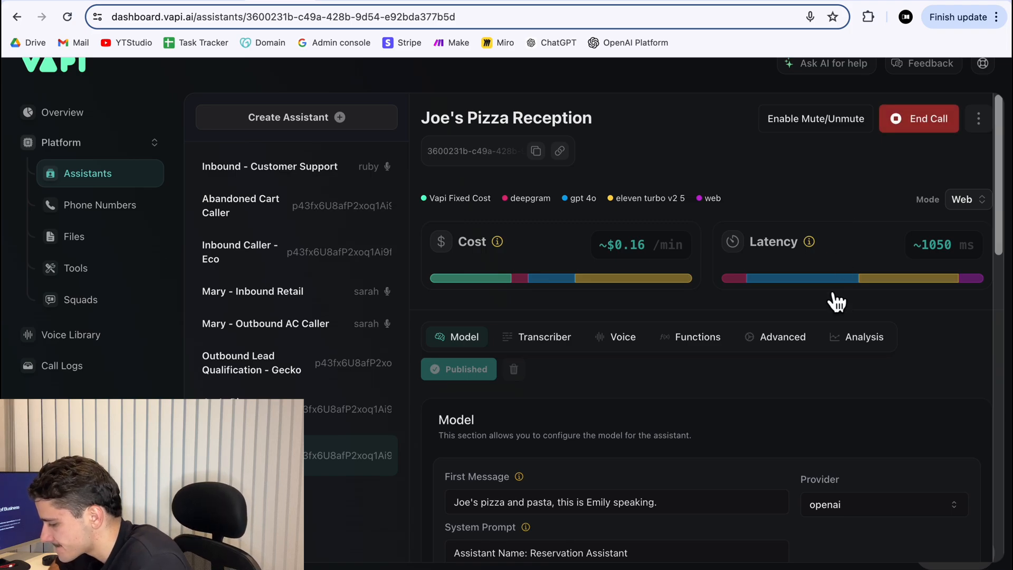
scroll(812, 410, down, 1)
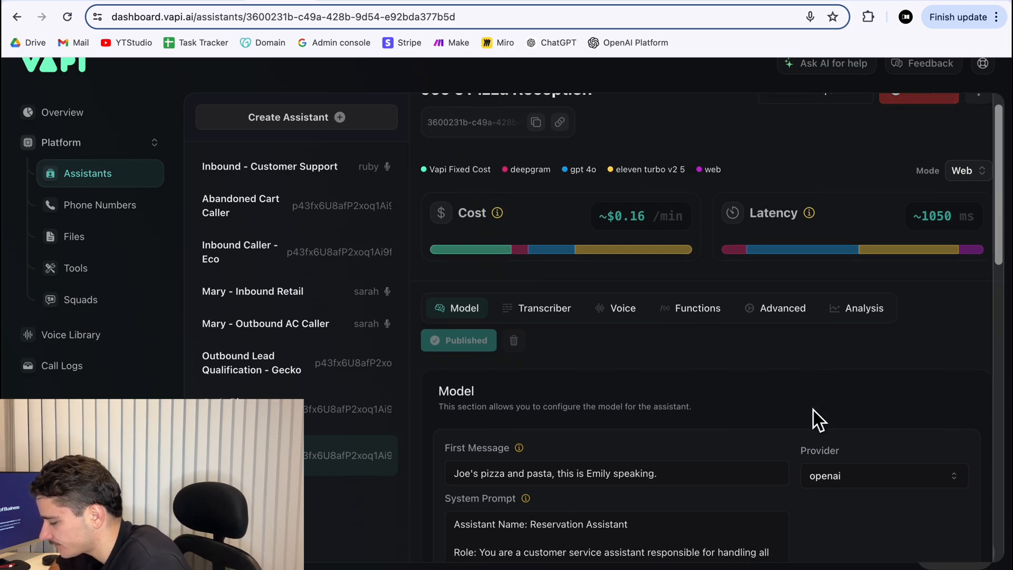
scroll(812, 410, up, 1)
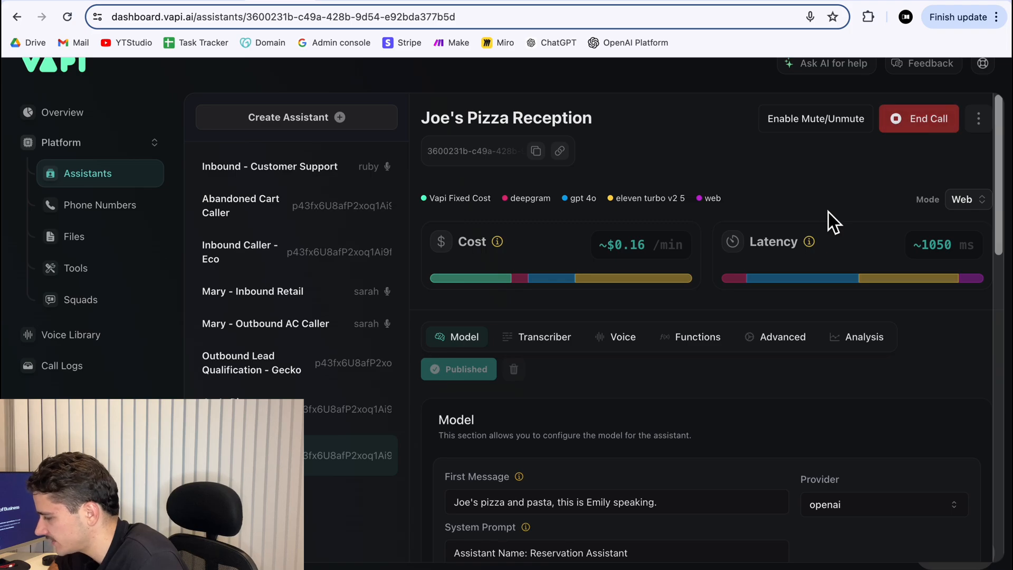
click(945, 140)
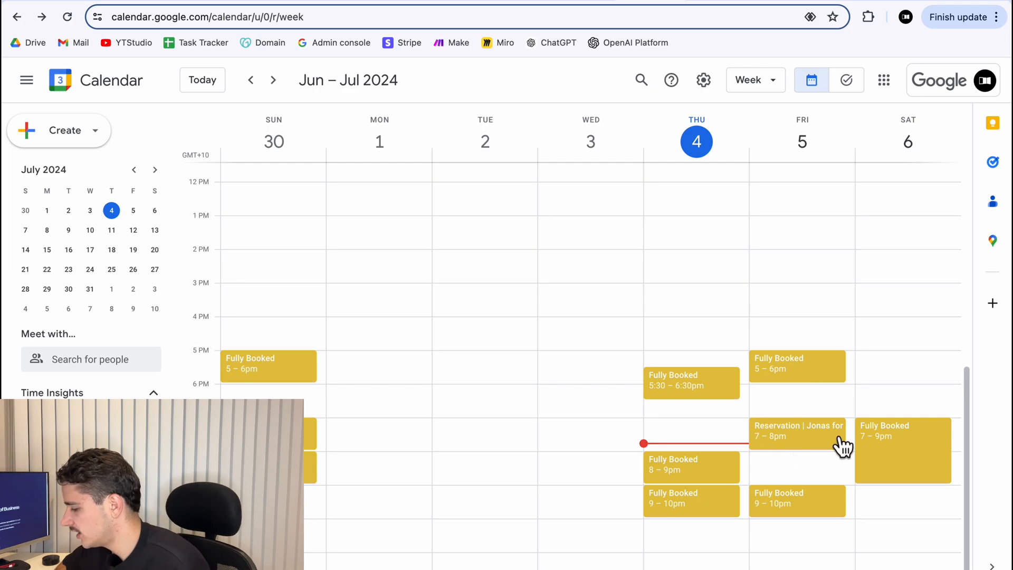
In Google Calendar, examine the details of the reservation on Friday 5 July at 7–8pm and close them.
click(802, 445)
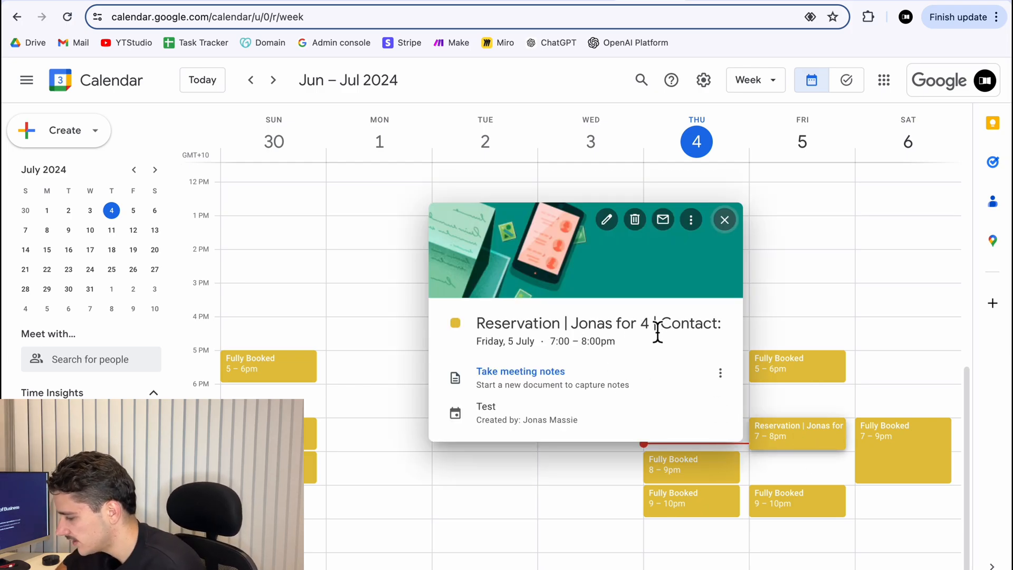
click(855, 344)
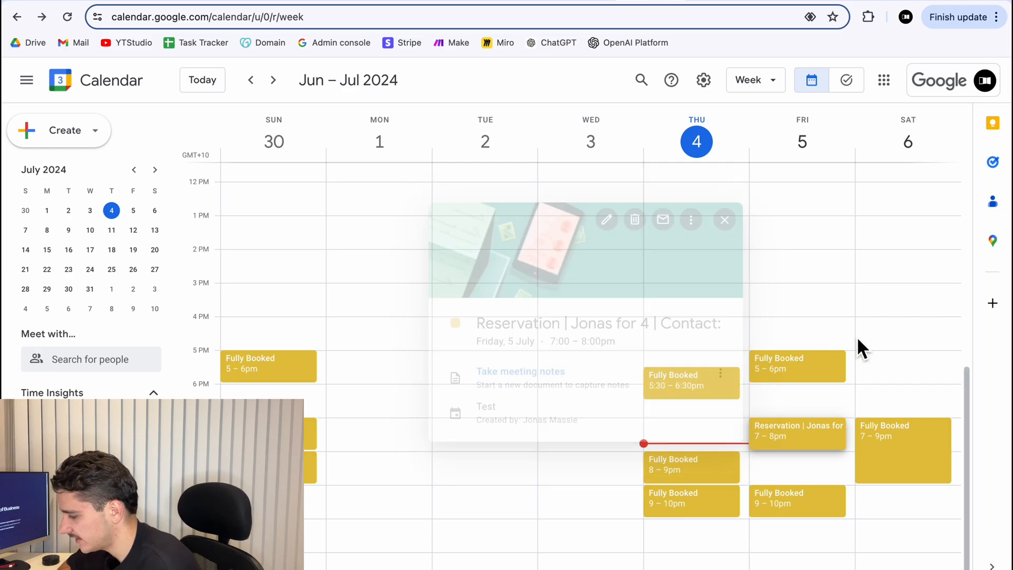
Examine the details of the Friday 5 July reservations at 7–8pm and 8–9pm and close them.
click(810, 430)
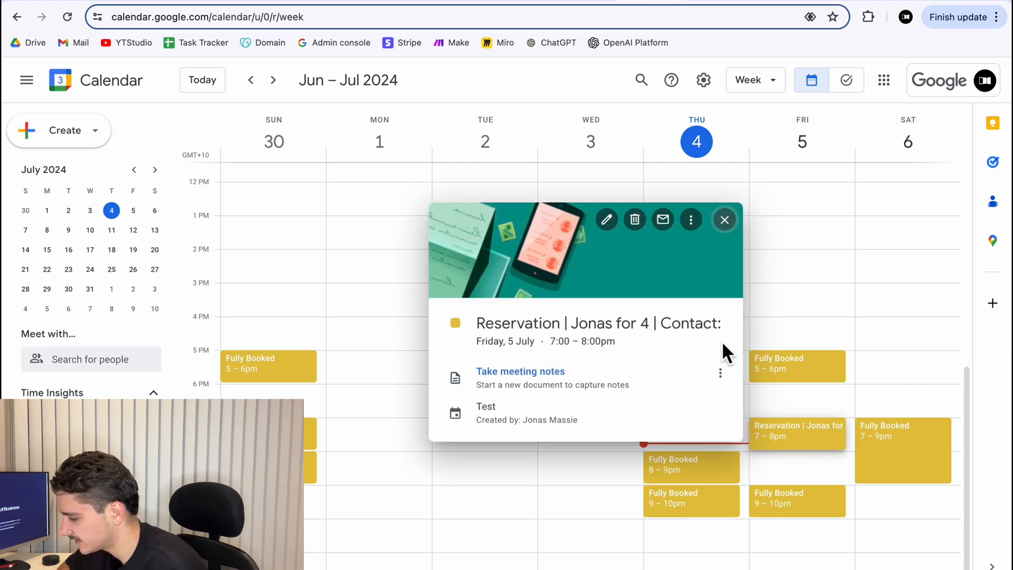
click(851, 307)
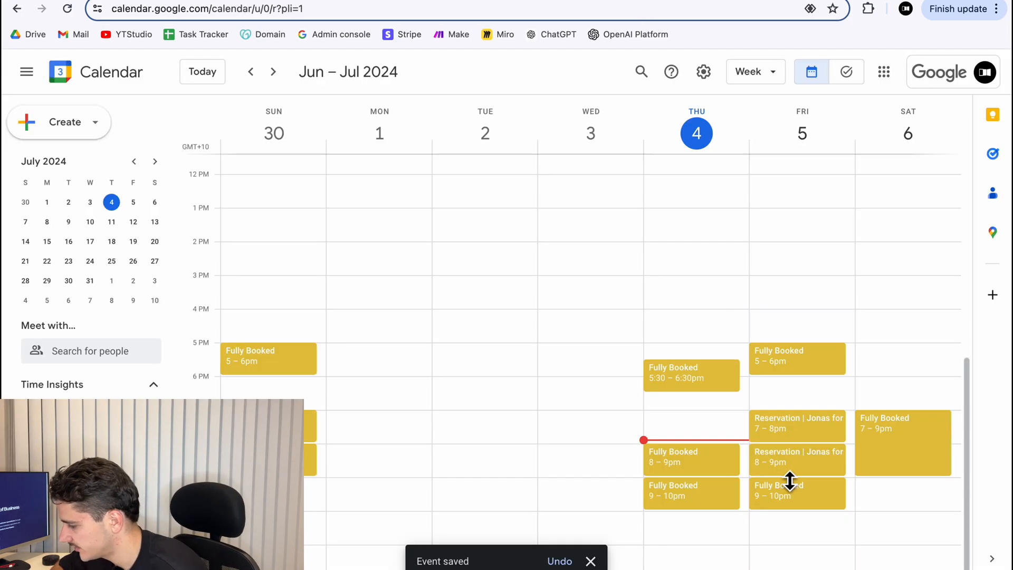
click(789, 470)
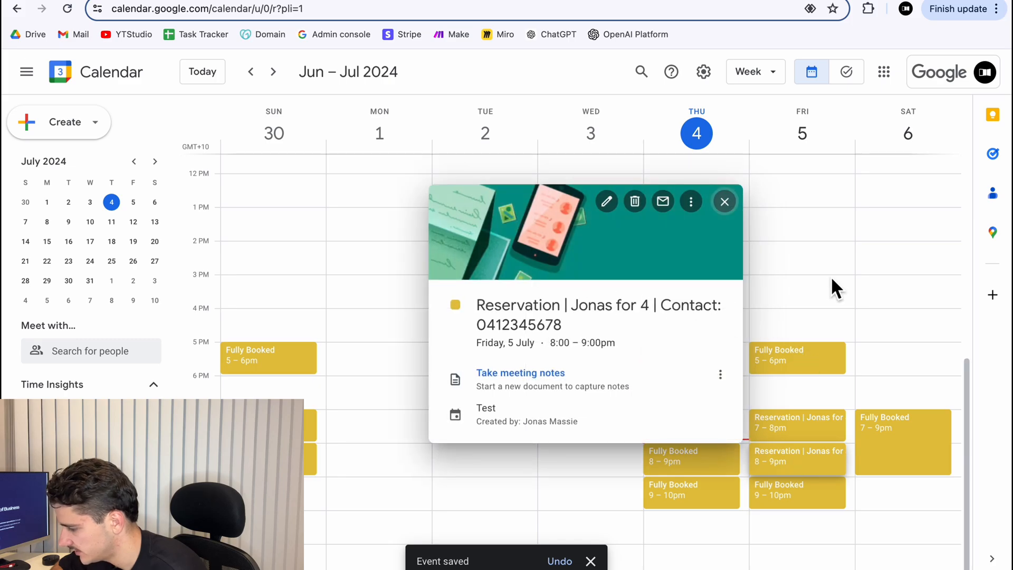
click(812, 270)
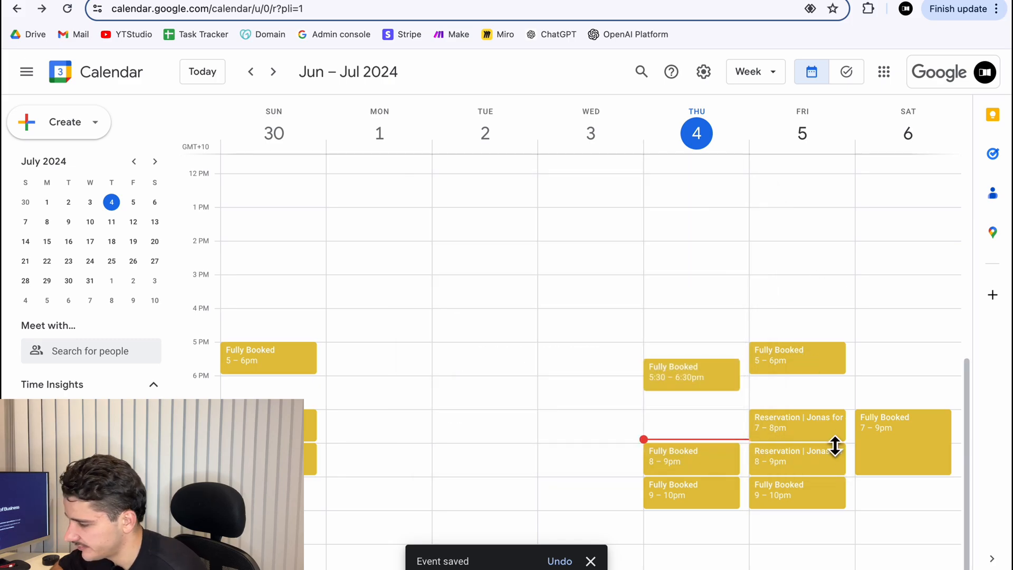
Switch to Vapi and look over the custom functions of the Joe's Pizza Reception assistant.
click(289, 0)
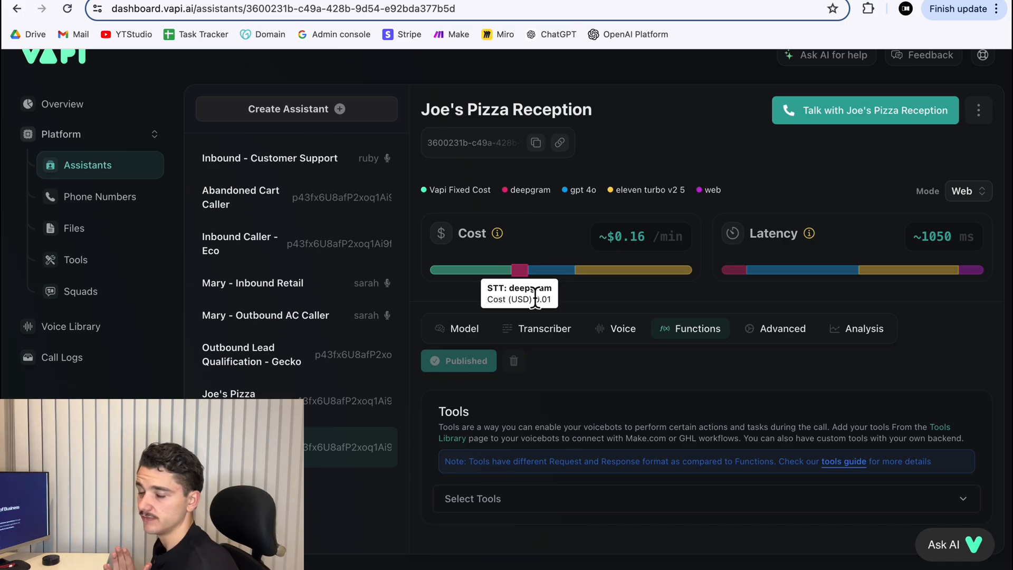
scroll(535, 297, down, 4)
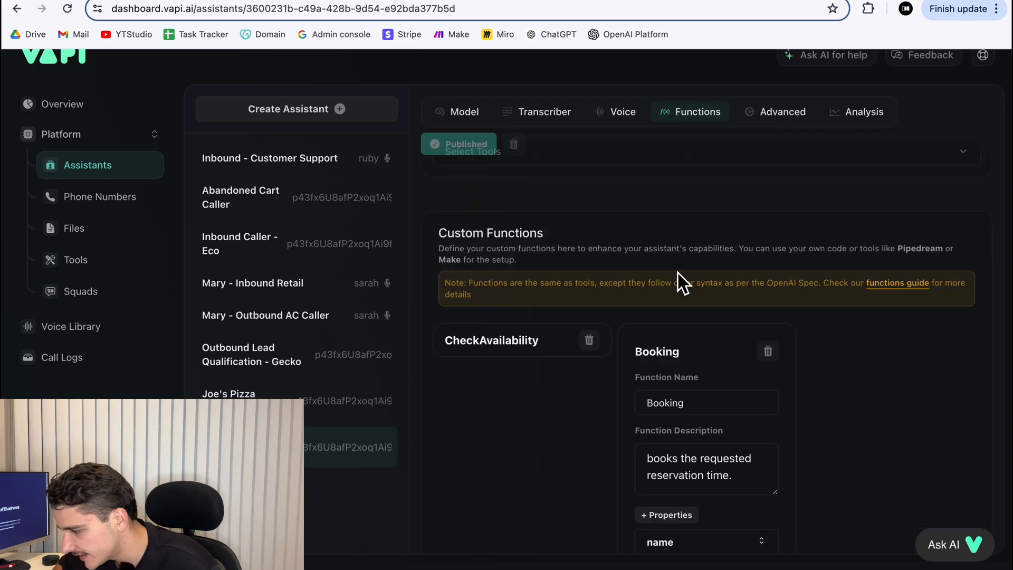
scroll(679, 274, up, 4)
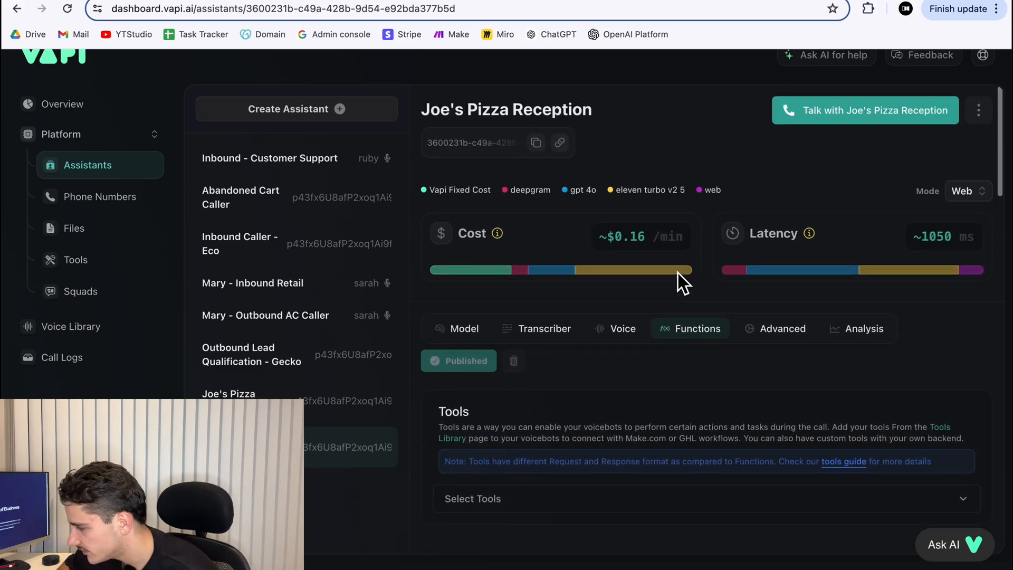
mouse_move(685, 280)
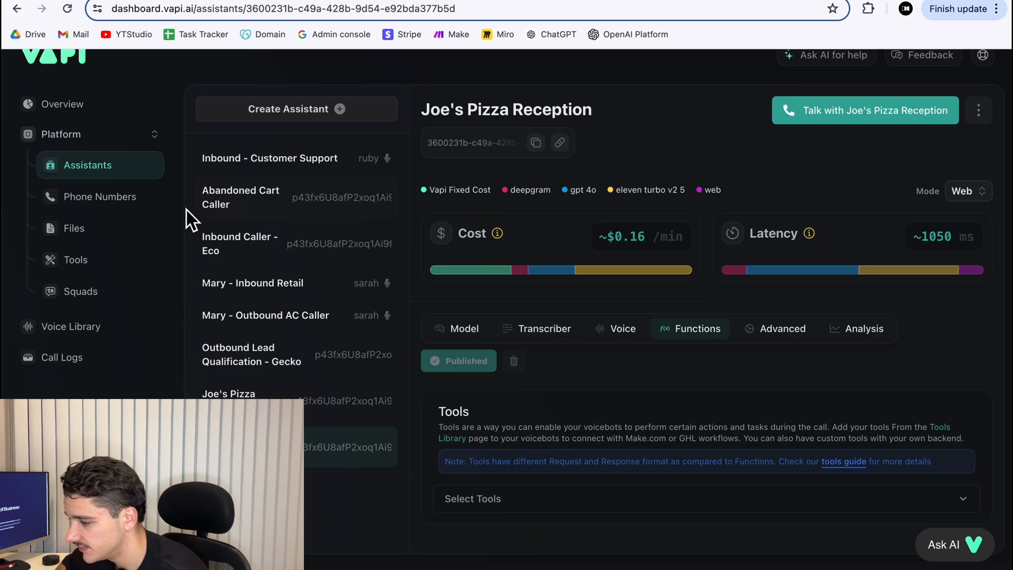
Go to the phone numbers, view the form for buying a new number and cancel it.
click(101, 197)
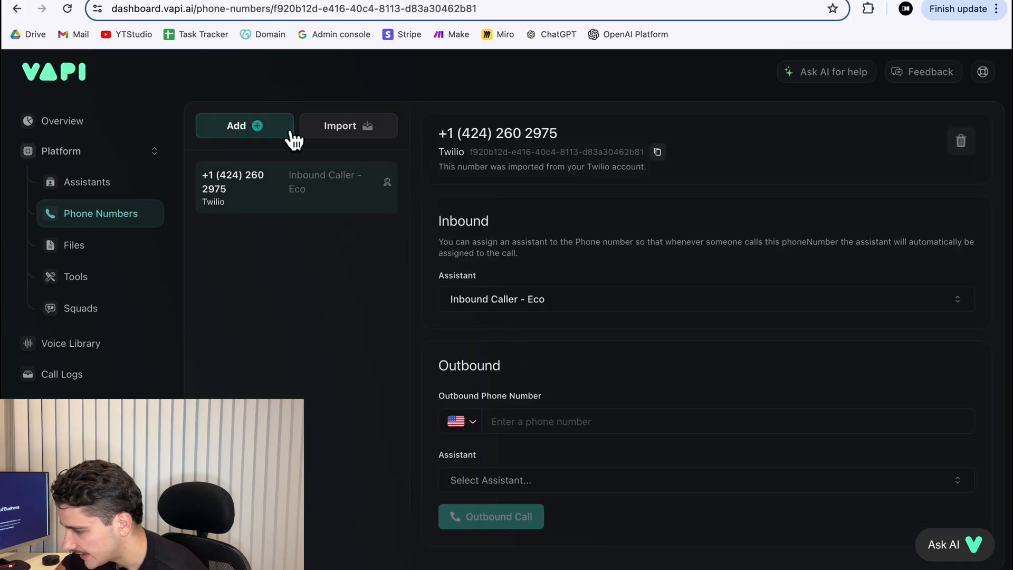
click(273, 133)
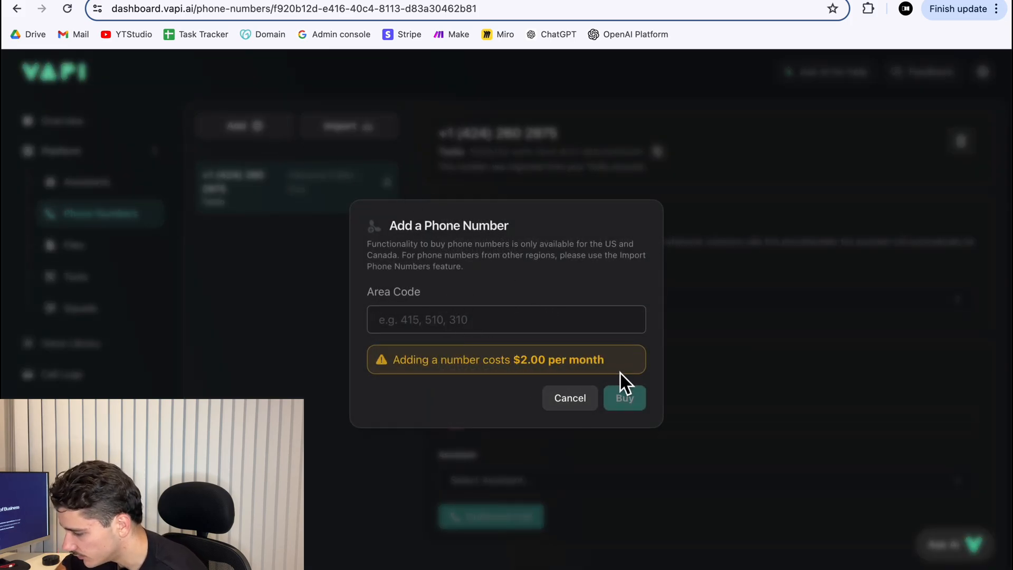
click(584, 405)
Review the fields for importing a Twilio phone number, and locate the account SID, auth token and phone number in the Twilio console.
click(357, 123)
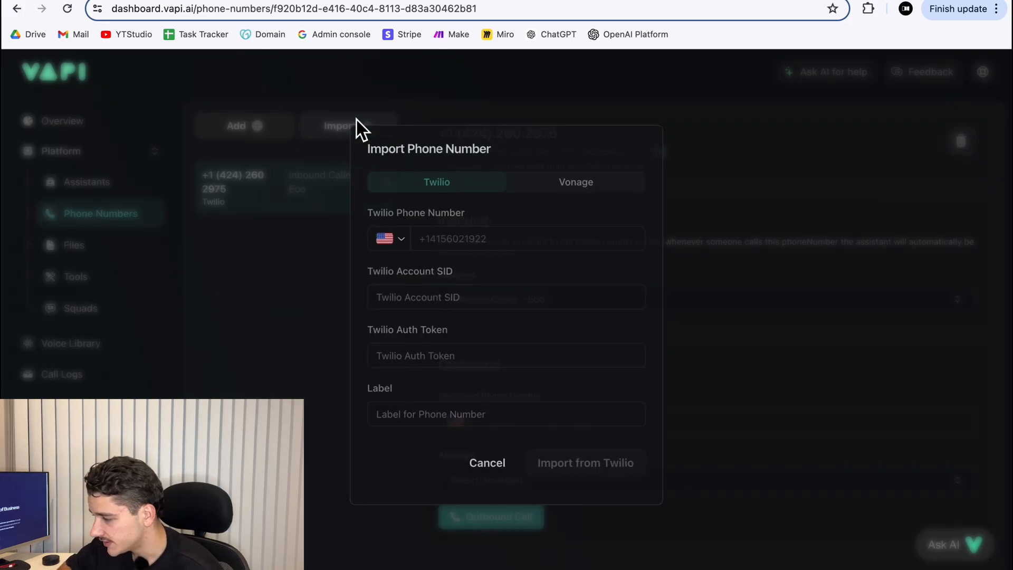
click(494, 236)
click(494, 292)
click(486, 353)
click(309, 369)
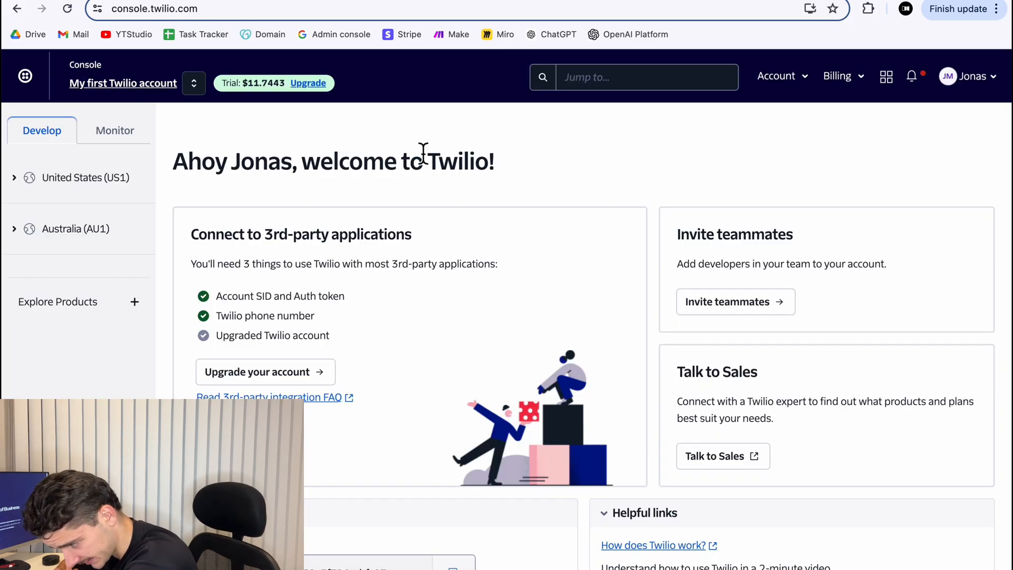
scroll(423, 153, down, 3)
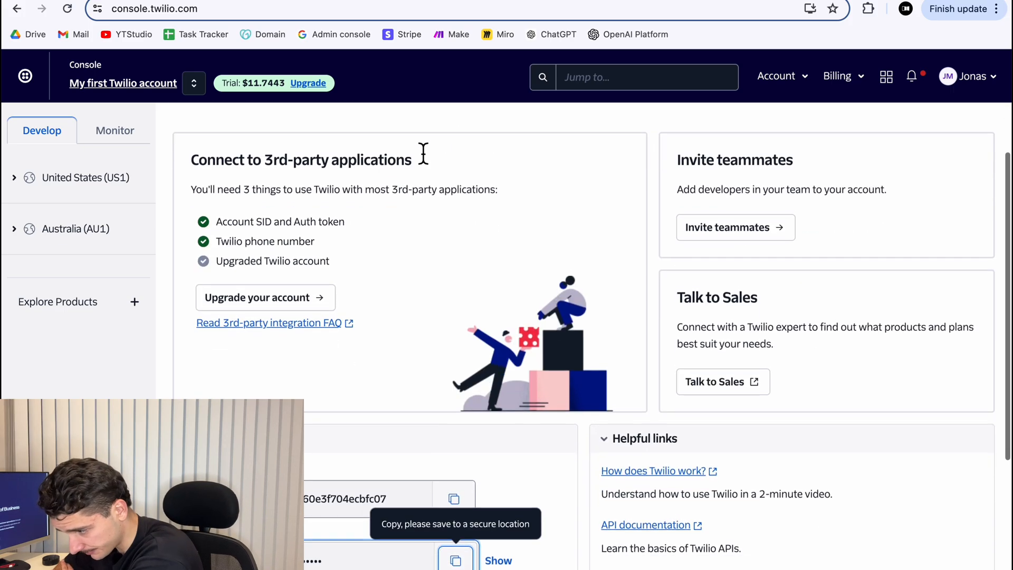
scroll(421, 150, down, 5)
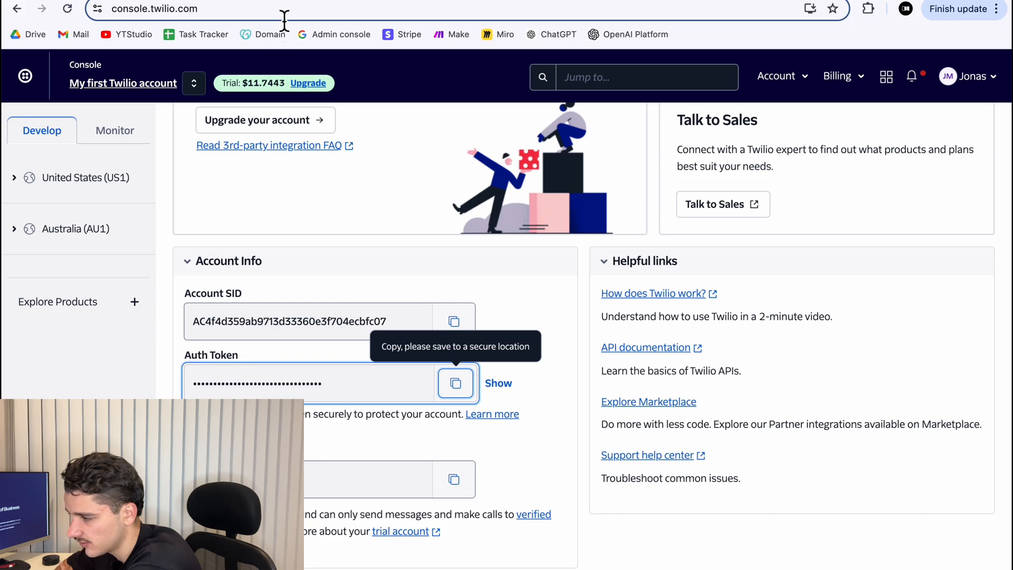
Back in Vapi, reopen the Twilio import form, check its country code and phone number fields, and cancel it.
click(286, 1)
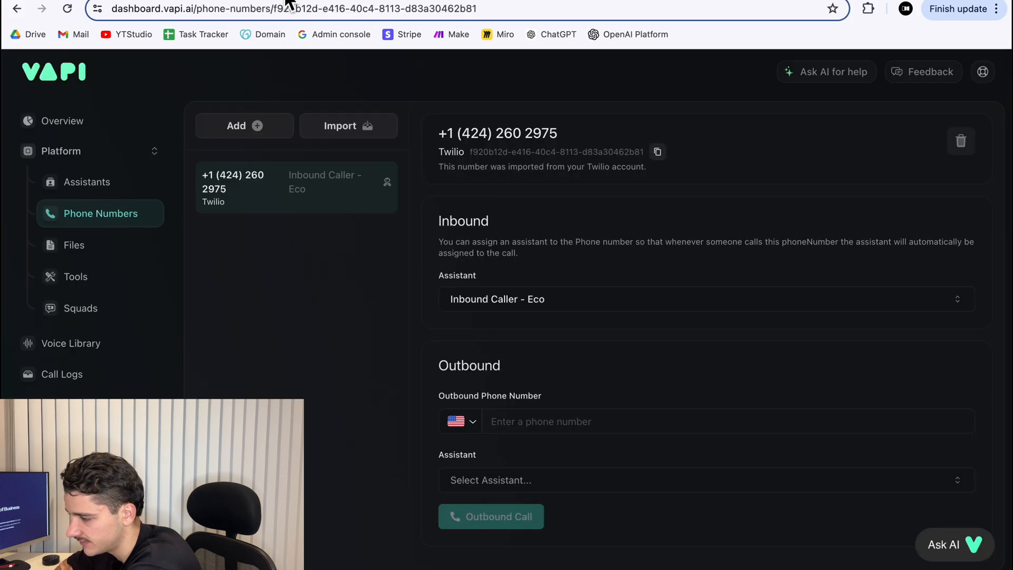
click(348, 131)
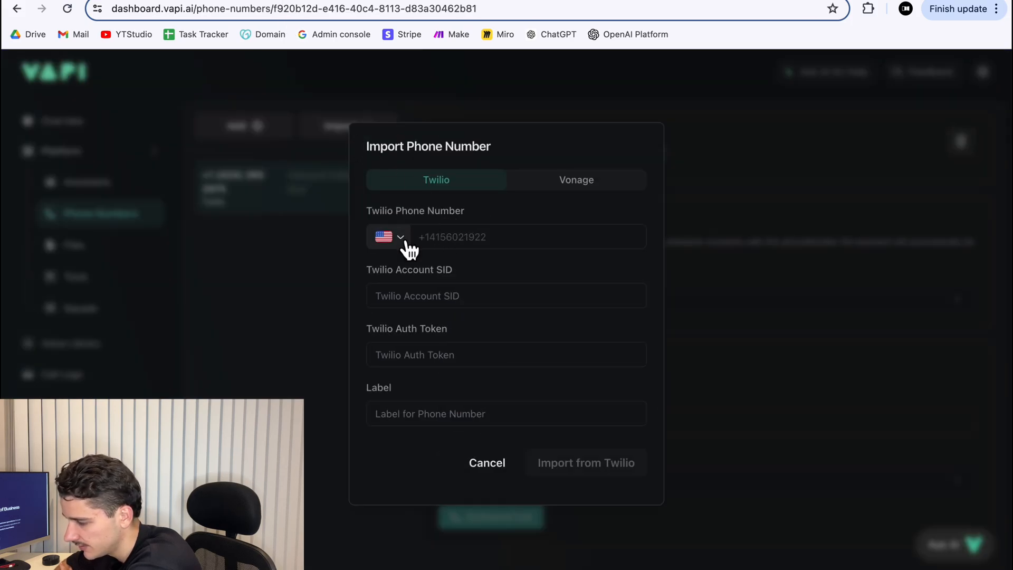
click(403, 240)
click(462, 242)
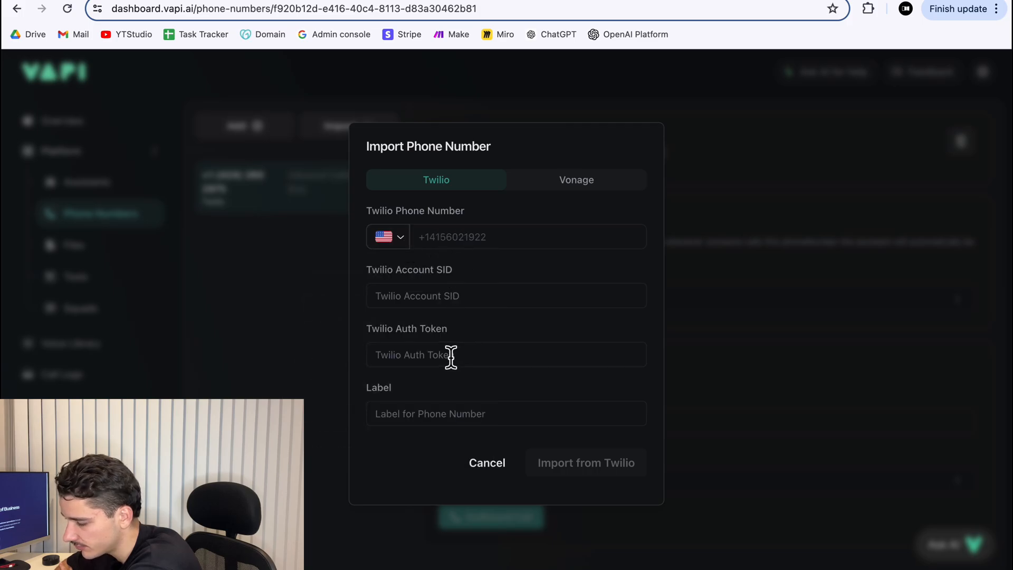
click(484, 463)
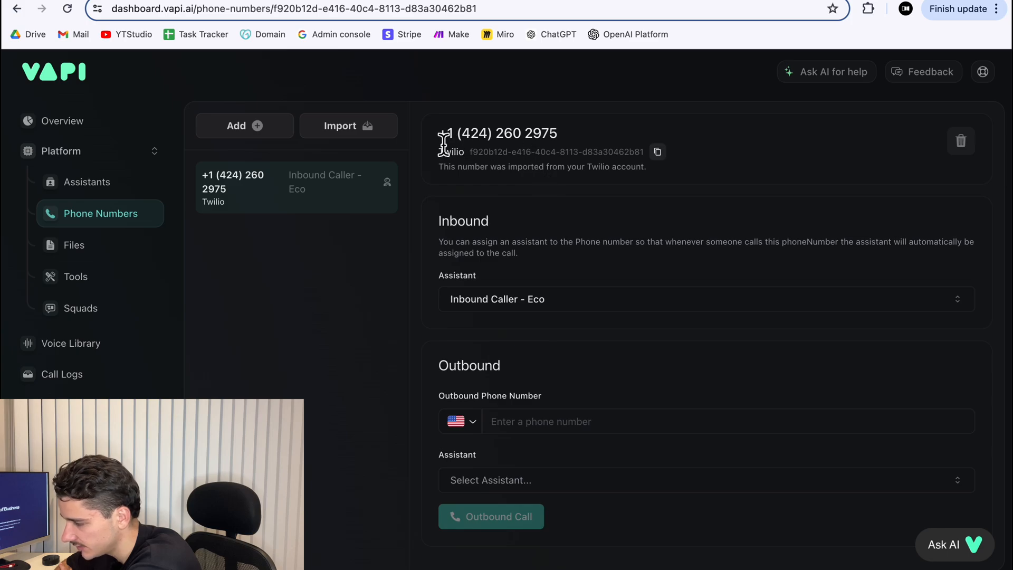
Examine the imported Twilio number's details and the list of assistants that can be assigned to its inbound calls.
drag(439, 133, 640, 155)
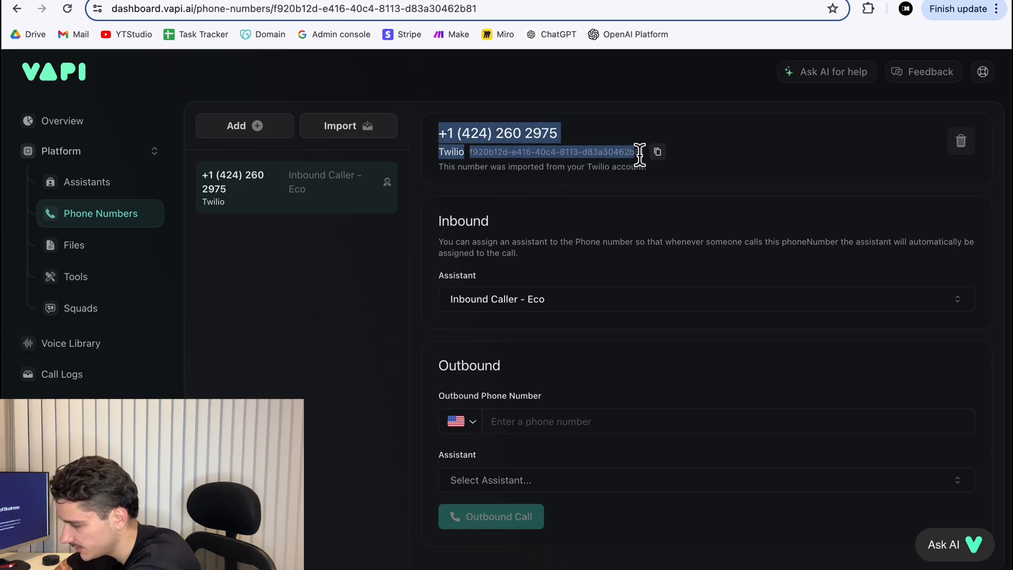
click(729, 149)
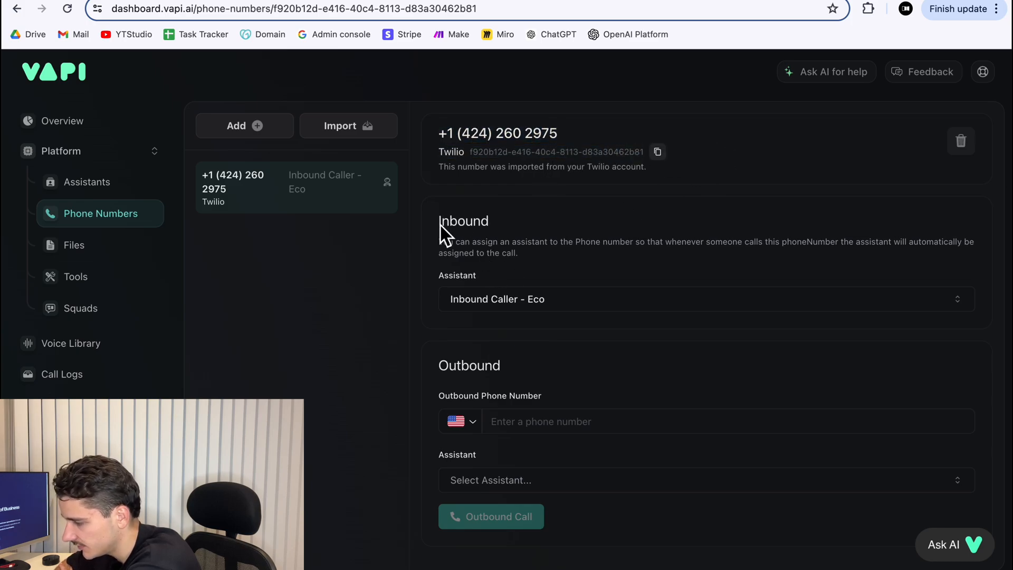
drag(441, 226, 584, 227)
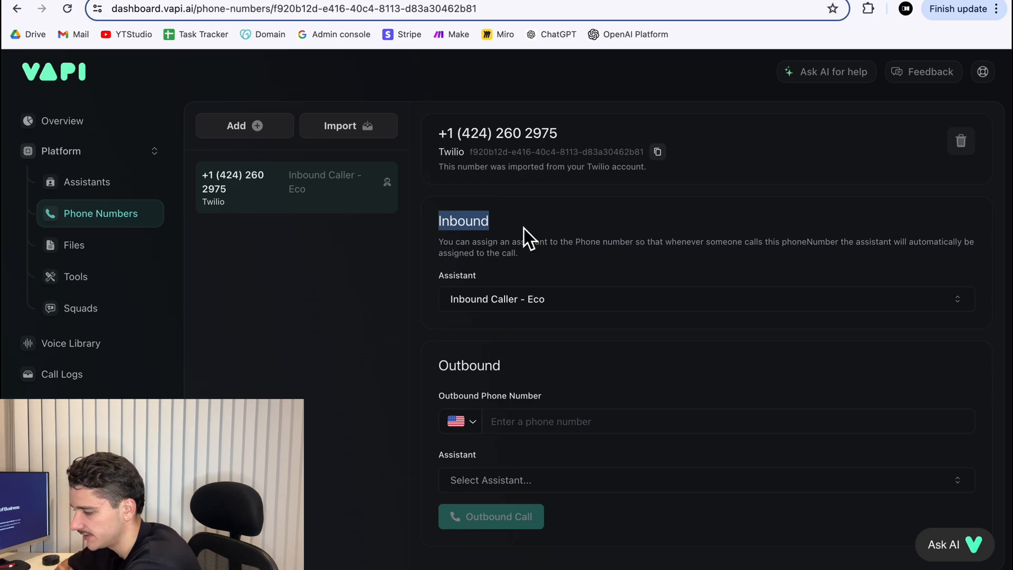
click(458, 250)
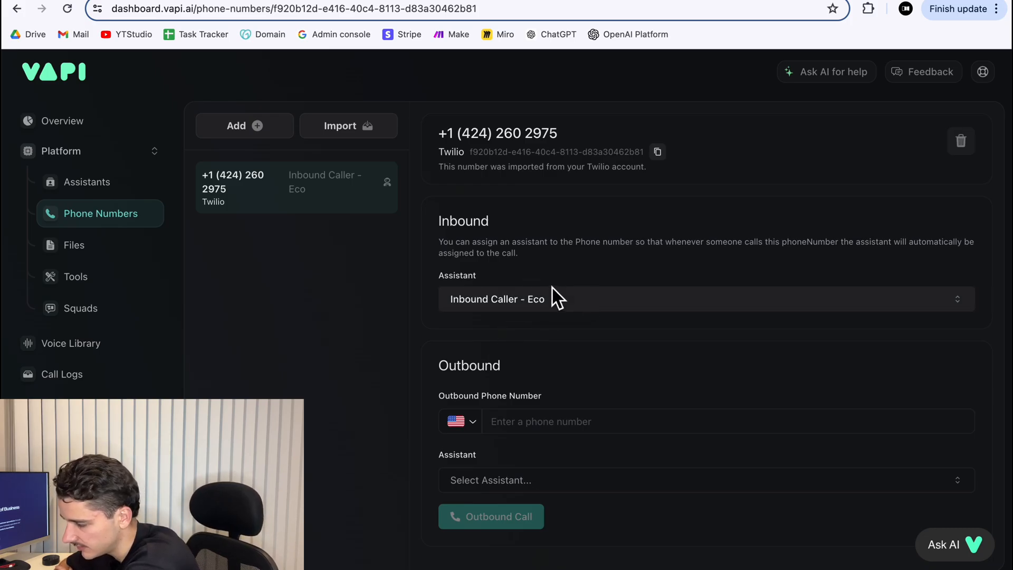
click(530, 310)
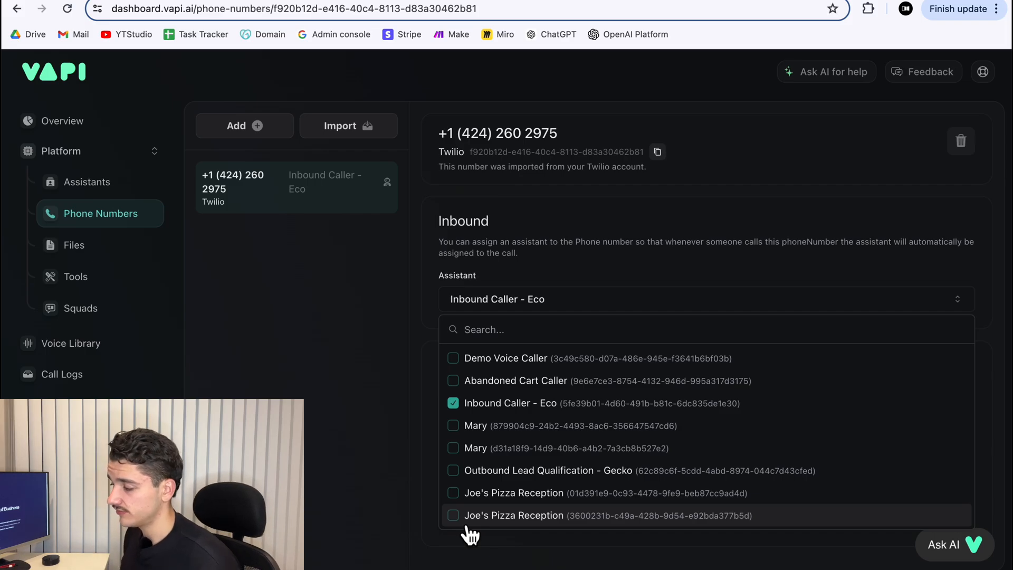
click(561, 242)
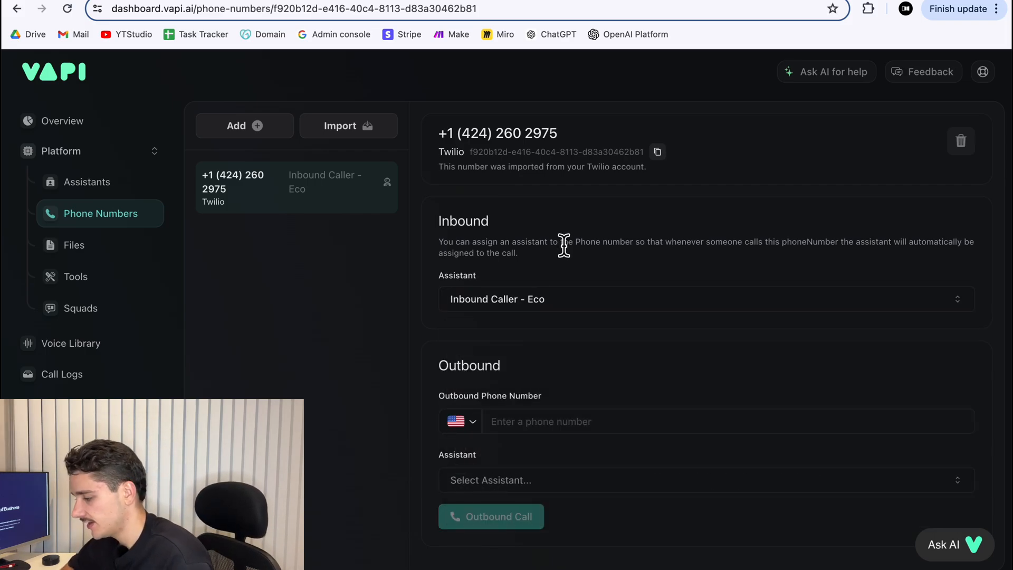